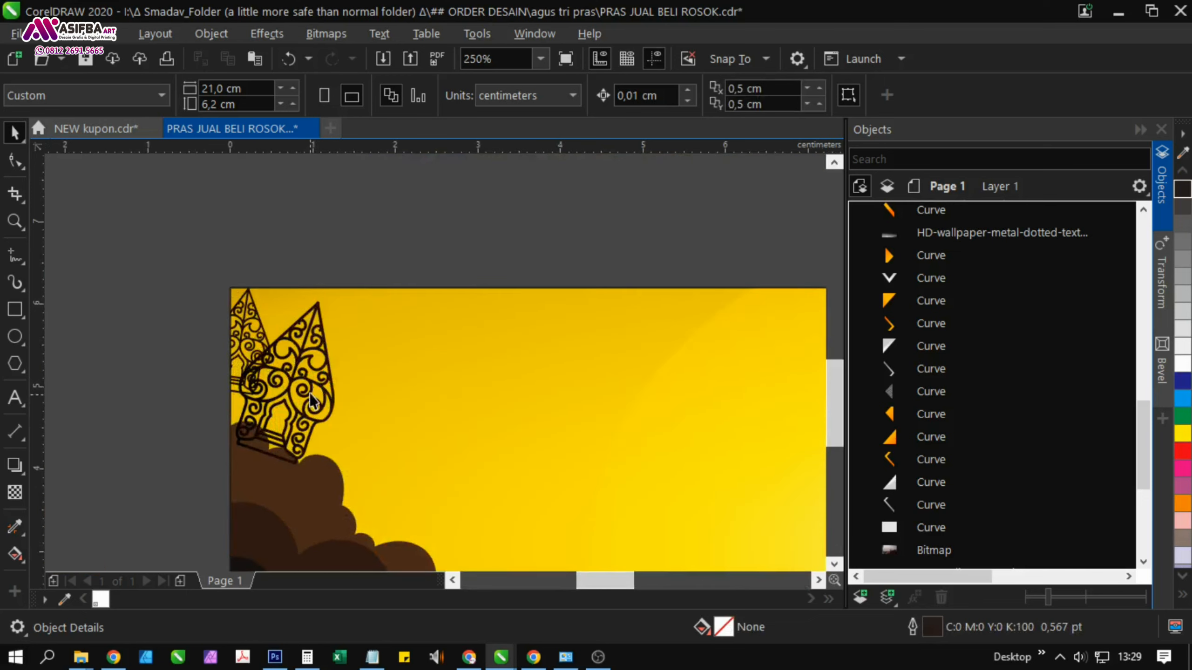
# Position the tilted dark gunungan outline beside the upright one at the banner's upper-left corner
pyautogui.click(311, 391)
pyautogui.scroll(1, 258, 364)
pyautogui.scroll(-2, 272, 293)
pyautogui.moveTo(311, 366); pyautogui.dragTo(361, 474)
pyautogui.moveTo(328, 363); pyautogui.dragTo(314, 384)
pyautogui.moveTo(306, 352); pyautogui.dragTo(284, 381)
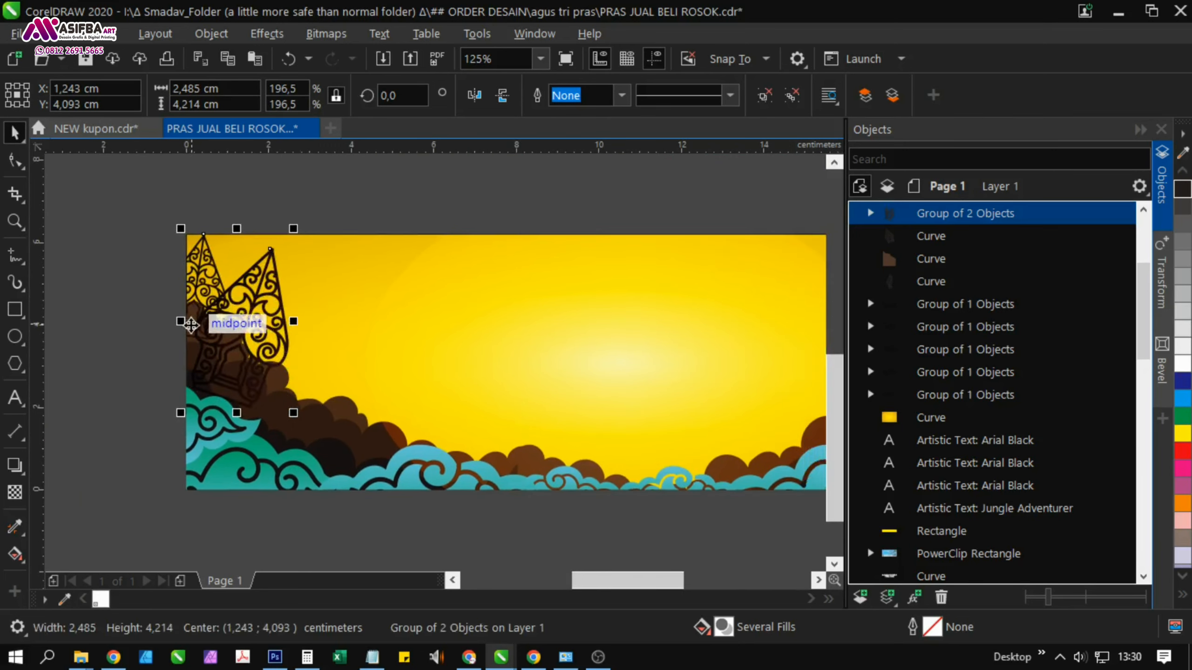
# Make a horizontally mirrored copy of the gunungan outline pair and align it to the banner rectangle's right edge
pyautogui.moveTo(182, 322); pyautogui.dragTo(284, 329)
pyautogui.rightClick(390, 346)
pyautogui.scroll(-1, 283, 340)
pyautogui.keyDown('shift'); pyautogui.click(565, 306); pyautogui.keyUp('shift')
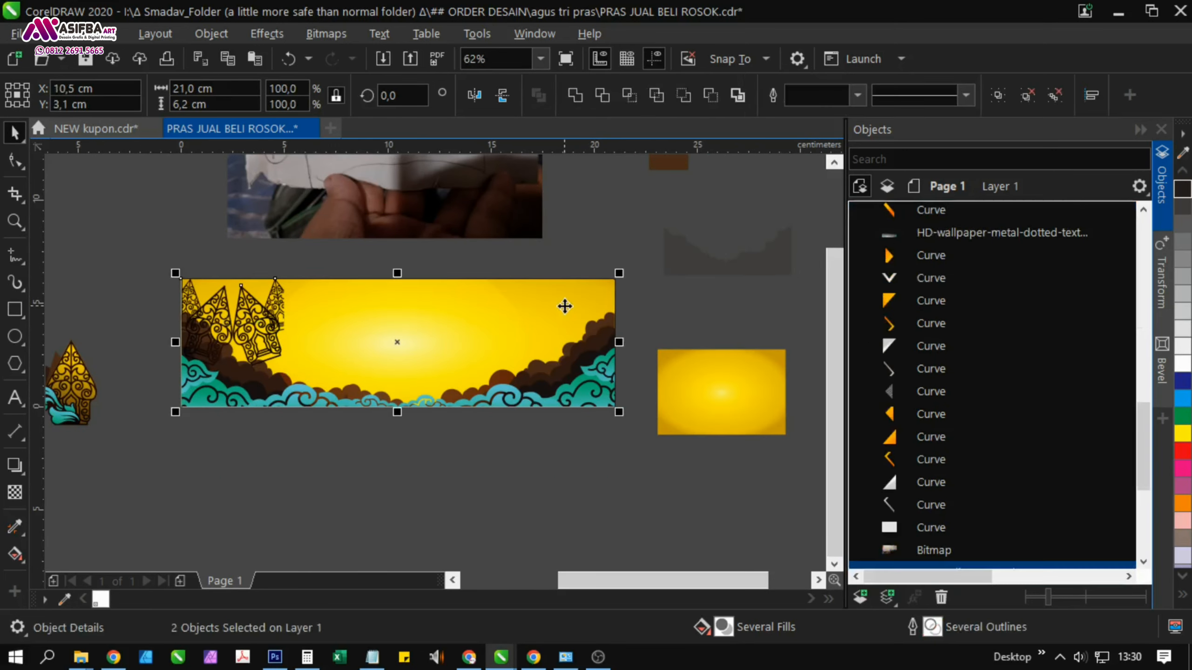
pyautogui.press('r')
pyautogui.click(533, 513)
# PowerClip the mirrored gunungan outline pair at the right end inside the yellow banner rectangle
pyautogui.click(598, 331)
pyautogui.rightClick(600, 332)
pyautogui.click(657, 318)
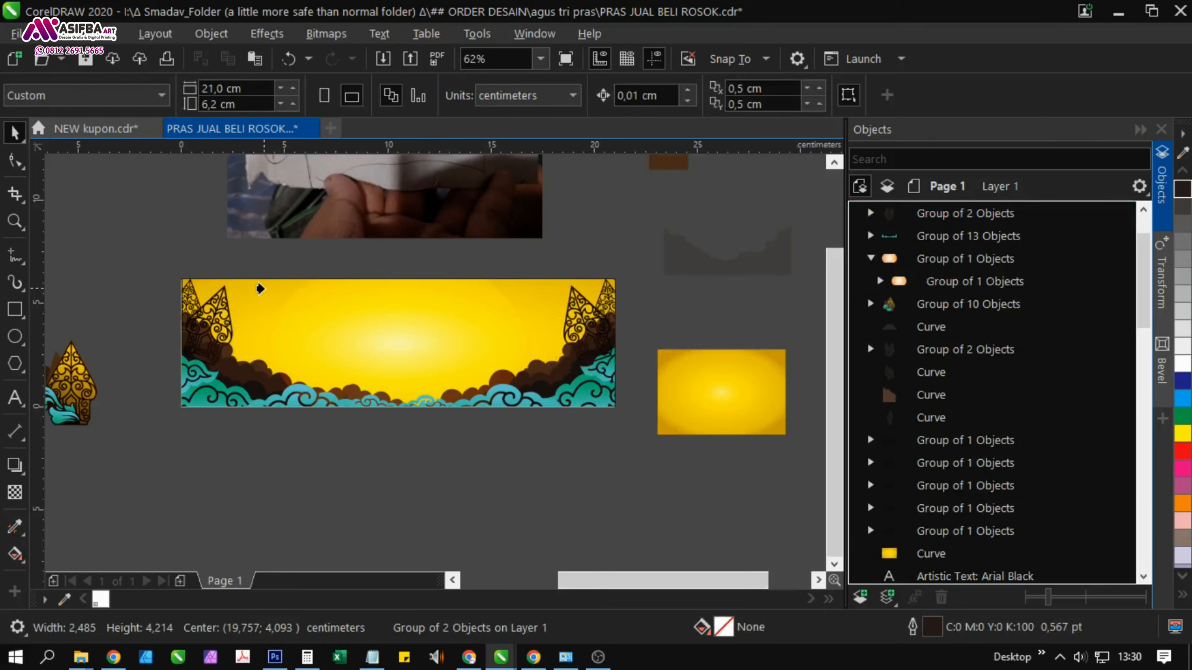
pyautogui.click(262, 289)
pyautogui.click(272, 496)
# PowerClip the left-hand gunungan outline pair inside the yellow banner rectangle
pyautogui.rightClick(208, 308)
pyautogui.click(277, 317)
pyautogui.click(256, 299)
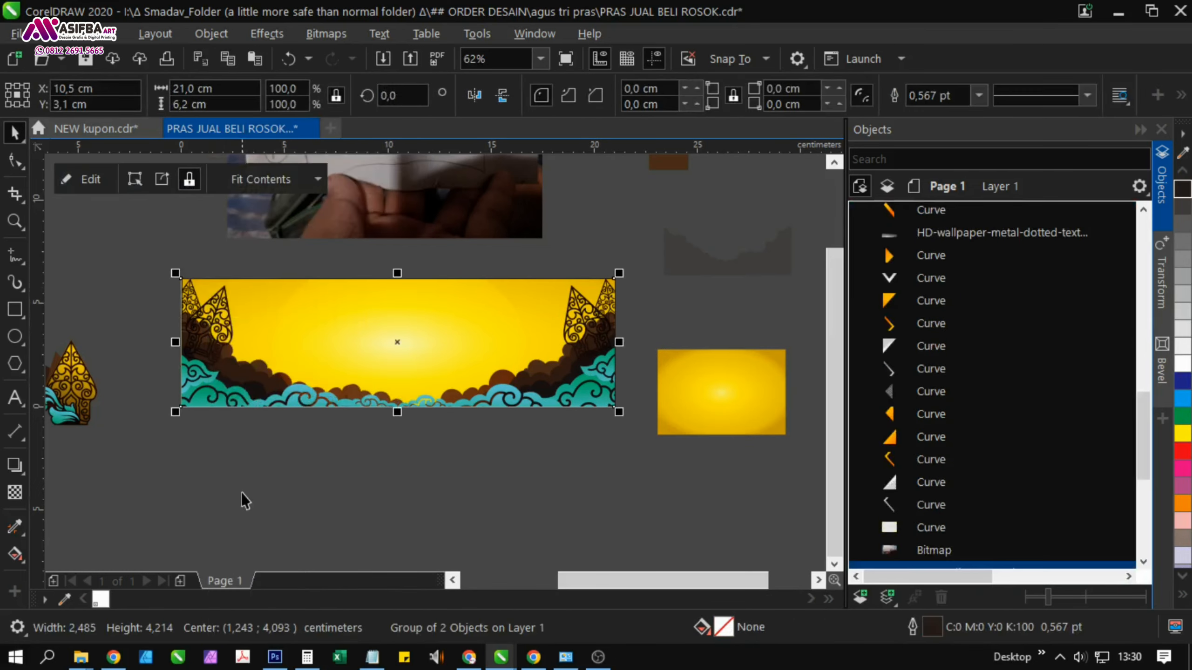
pyautogui.click(242, 493)
# Move the coloured gunungan group to the banner's right end at about X 19,584, Y 3,649 cm and PowerClip it inside the banner
pyautogui.moveTo(49, 410); pyautogui.dragTo(718, 367)
pyautogui.click(206, 392)
pyautogui.moveTo(717, 367); pyautogui.dragTo(428, 298)
pyautogui.scroll(1, 406, 370)
pyautogui.scroll(1, 433, 332)
pyautogui.moveTo(453, 287)
pyautogui.mouseDown()
pyautogui.moveTo(428, 370)
pyautogui.moveTo(446, 309)
pyautogui.mouseUp()
pyautogui.scroll(-1, 436, 352)
pyautogui.rightClick(461, 323)
pyautogui.click(558, 317)
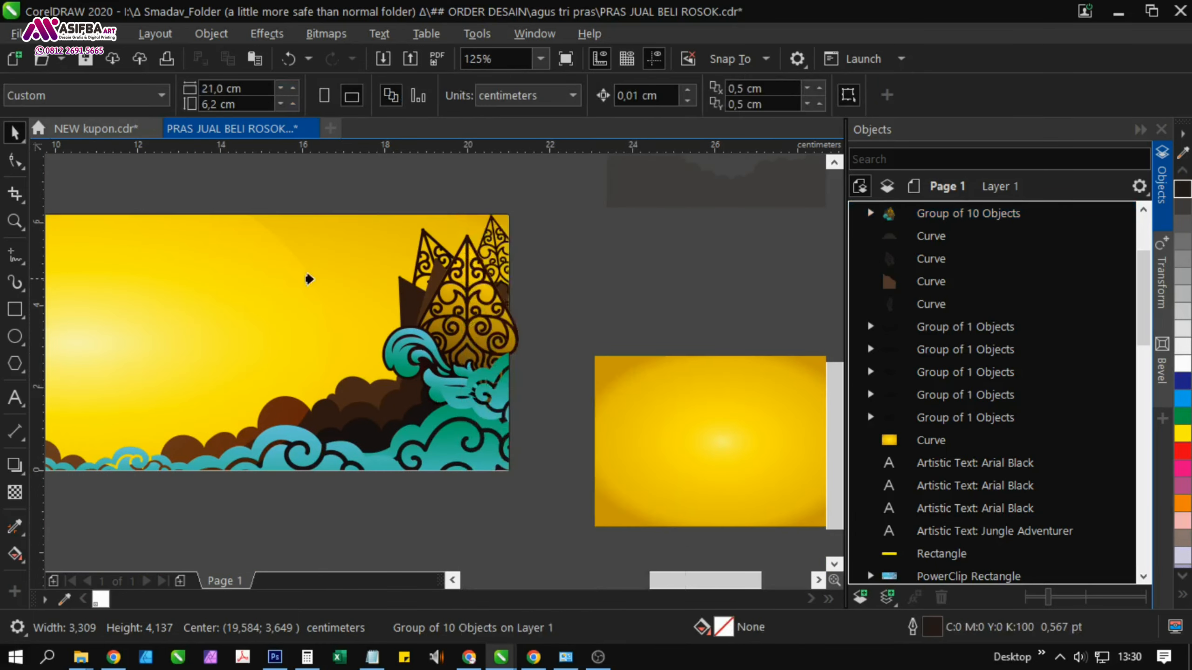
pyautogui.click(308, 279)
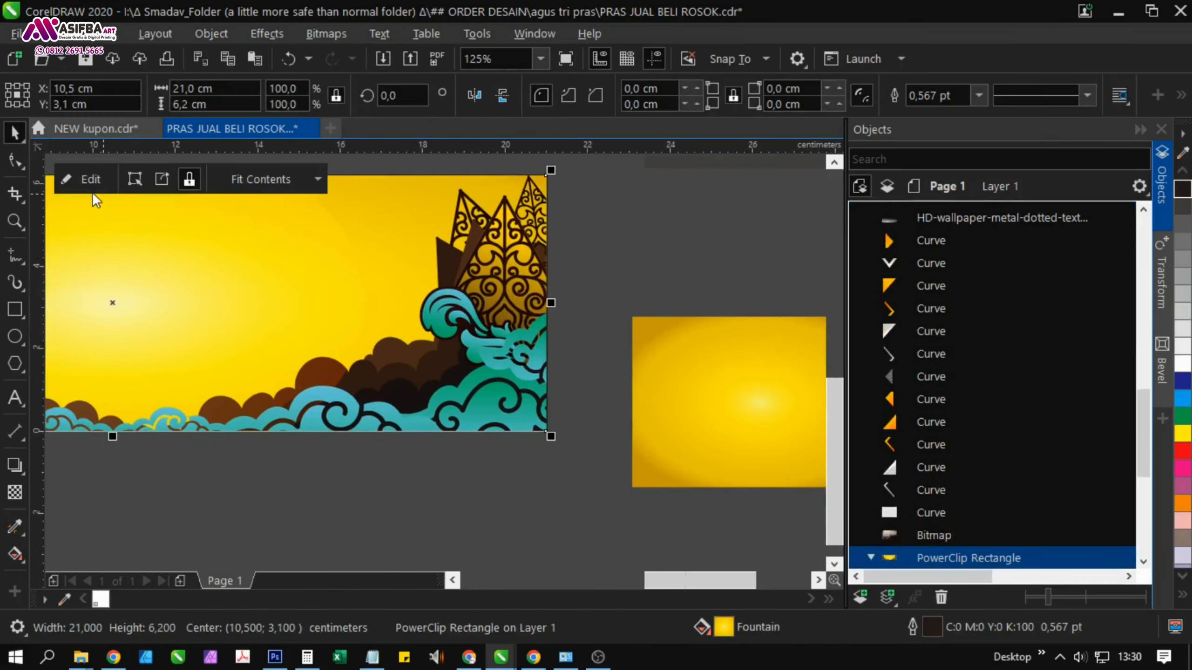
# Edit the banner's PowerClip contents and move the coloured gunungan group to the left end at about X 0,734, Y 3,859 cm
pyautogui.click(93, 182)
pyautogui.click(493, 312)
pyautogui.moveTo(492, 313); pyautogui.dragTo(275, 324)
pyautogui.scroll(-1, 612, 302)
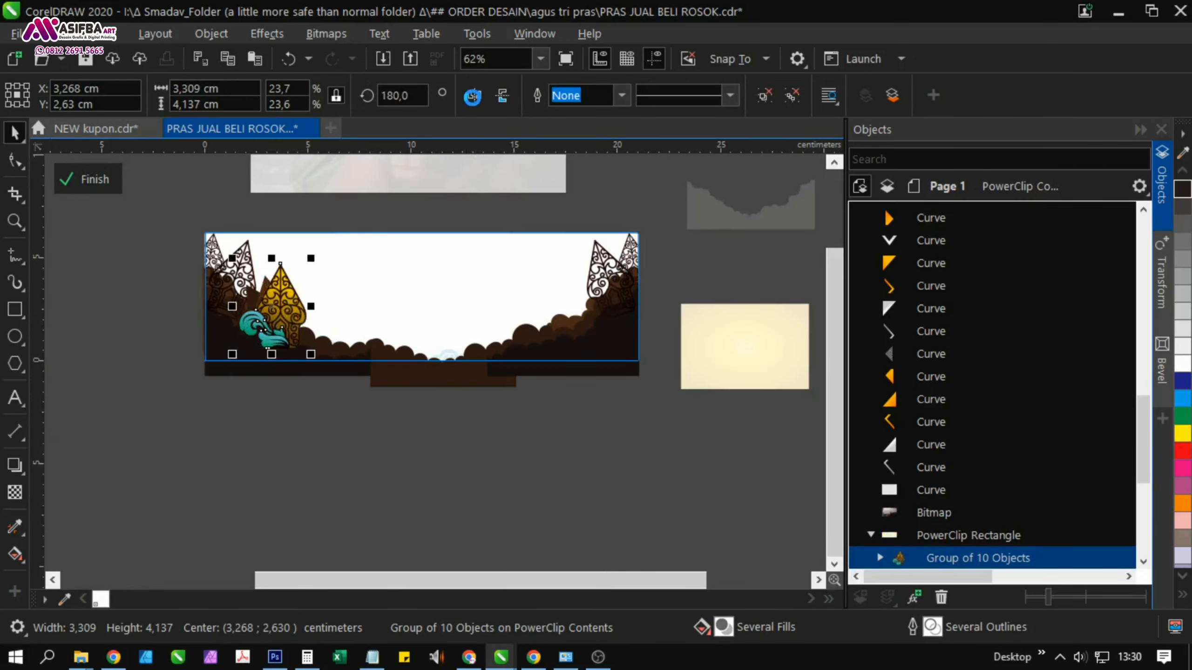
pyautogui.moveTo(305, 331); pyautogui.dragTo(316, 377)
pyautogui.scroll(2, 270, 321)
pyautogui.moveTo(313, 374); pyautogui.dragTo(238, 314)
pyautogui.scroll(1, 227, 317)
pyautogui.scroll(-1, 234, 376)
pyautogui.click(96, 181)
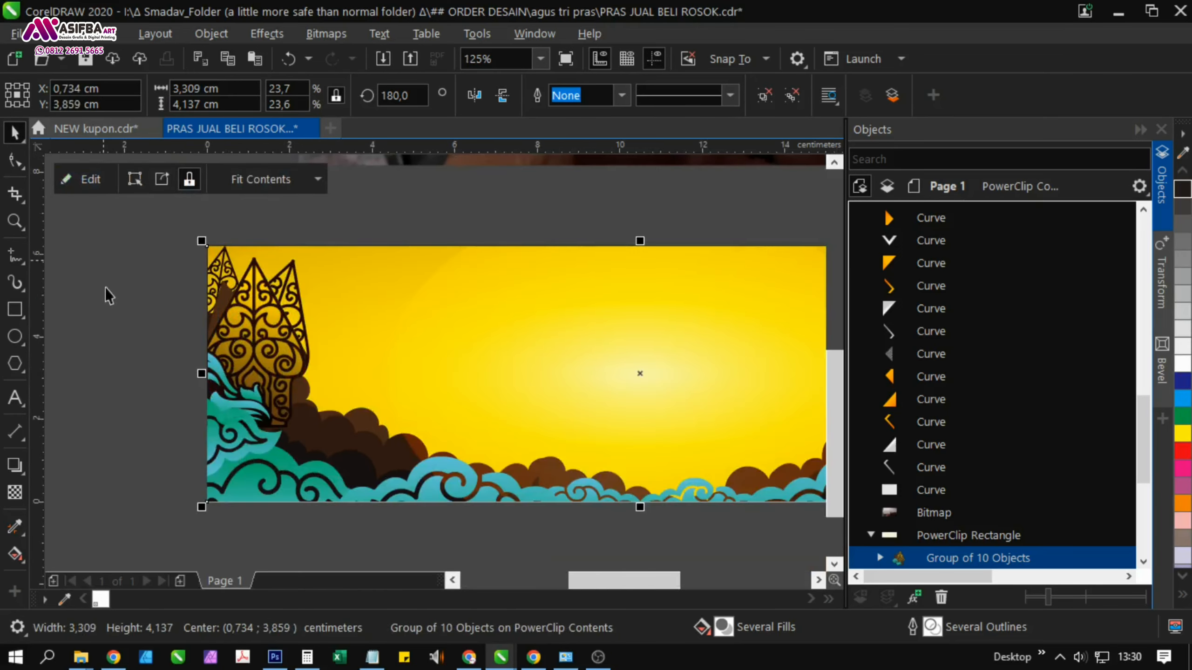
pyautogui.click(109, 296)
# Mirror the clipped coloured gunungan group horizontally and move it to about X 1,351, Y 3,502 cm
pyautogui.click(303, 383)
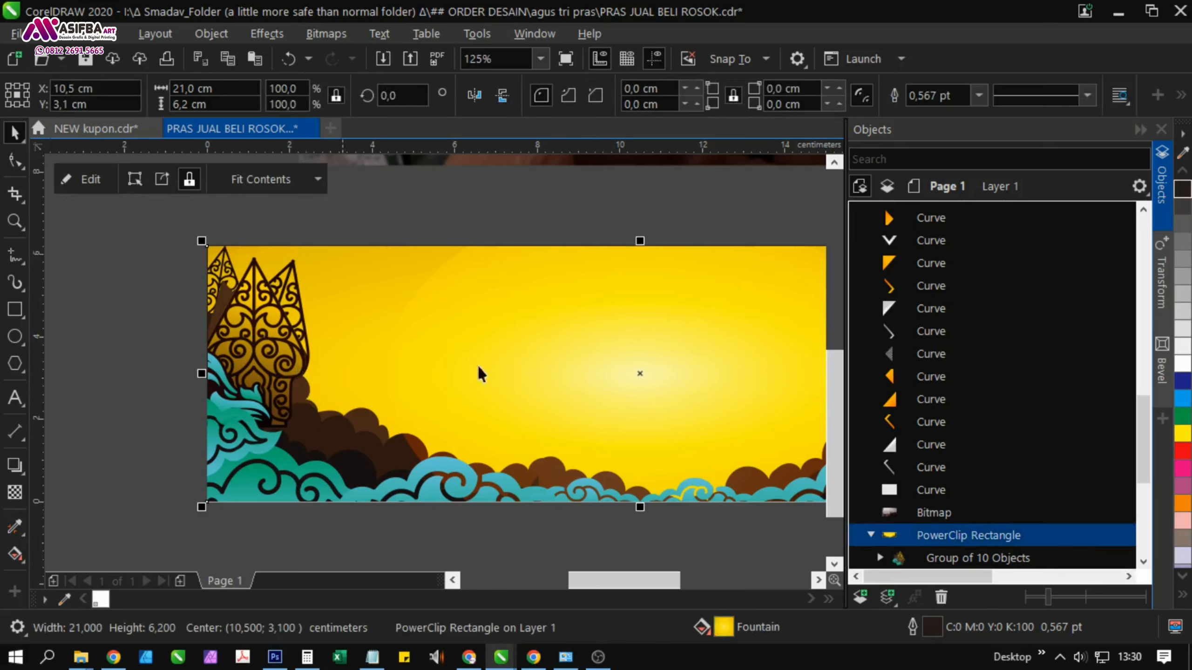
pyautogui.scroll(-1, 910, 493)
pyautogui.click(907, 490)
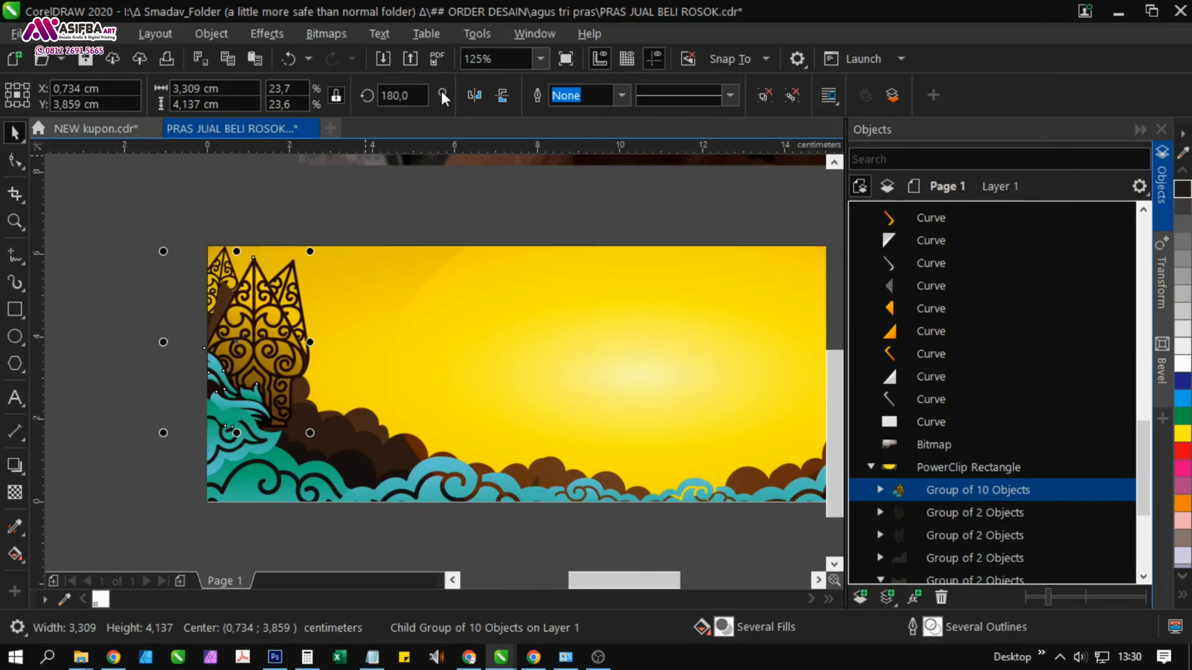
pyautogui.moveTo(248, 356)
pyautogui.mouseDown()
pyautogui.moveTo(277, 358)
pyautogui.moveTo(263, 362)
pyautogui.mouseUp()
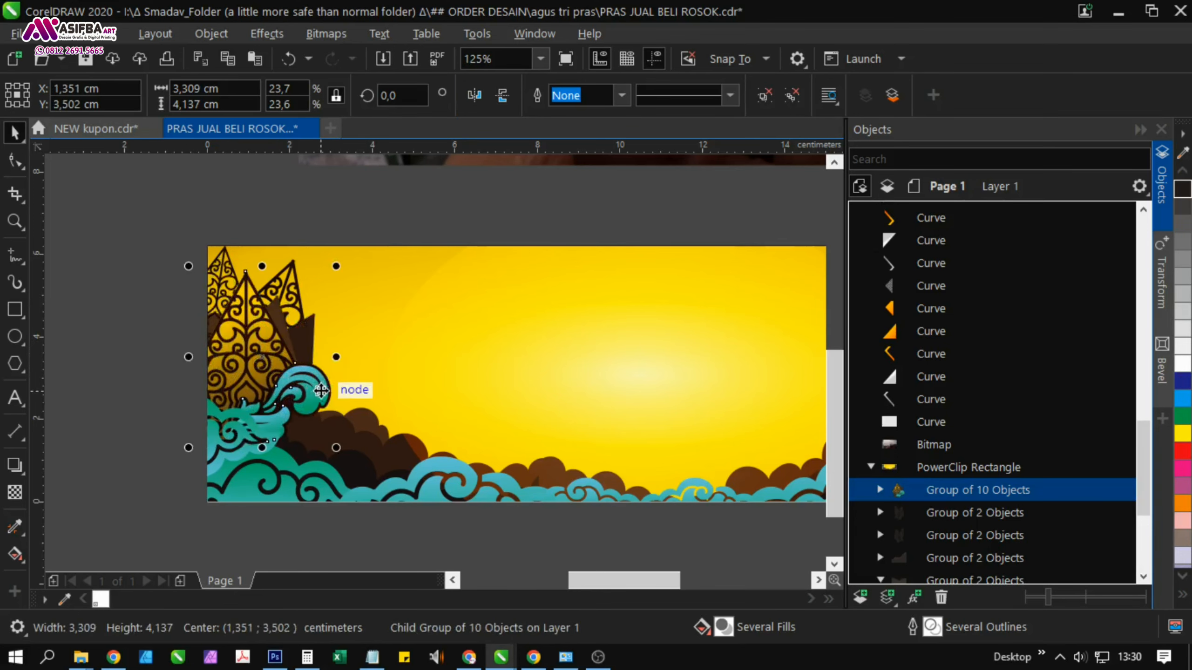
pyautogui.scroll(1, 256, 415)
pyautogui.scroll(-1, 222, 316)
# Reopen the banner's PowerClip contents and keep a duplicate of the coloured gunungan group outside the frame's left edge
pyautogui.moveTo(255, 410); pyautogui.dragTo(651, 314)
pyautogui.click(227, 258)
pyautogui.click(85, 185)
pyautogui.click(271, 309)
pyautogui.moveTo(651, 314); pyautogui.dragTo(389, 323)
pyautogui.rightClick(388, 324)
pyautogui.click(626, 342)
pyautogui.moveTo(814, 229); pyautogui.dragTo(529, 235)
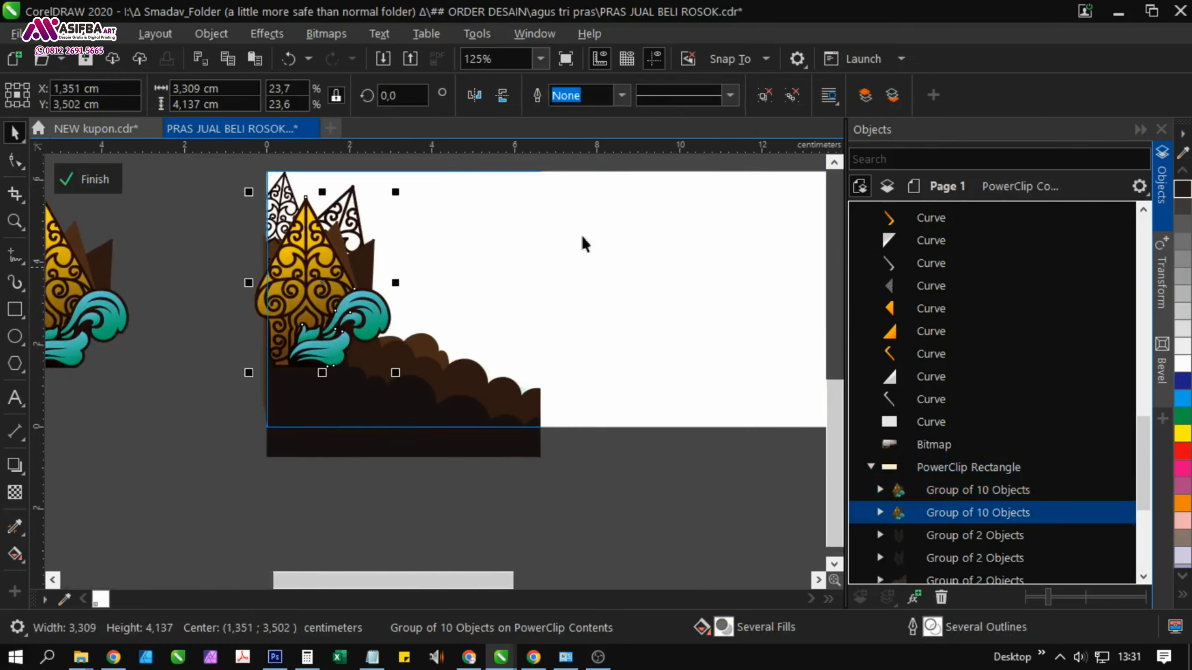
# Ungroup the coloured gunungan inside the frame and move its teal wave pieces outside, below the duplicate
pyautogui.hotkey('ctrl', 'u')
pyautogui.click(620, 278)
pyautogui.click(320, 351)
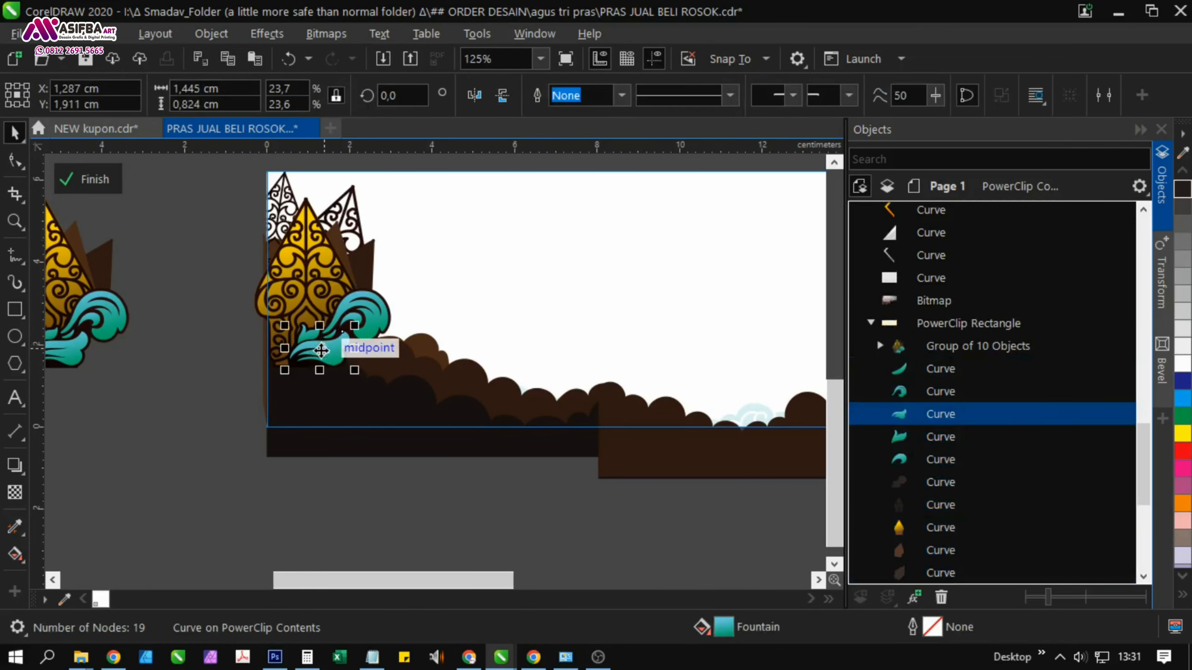
pyautogui.click(961, 371)
pyautogui.keyDown('shift'); pyautogui.click(951, 505); pyautogui.keyUp('shift')
pyautogui.moveTo(450, 513); pyautogui.dragTo(253, 331)
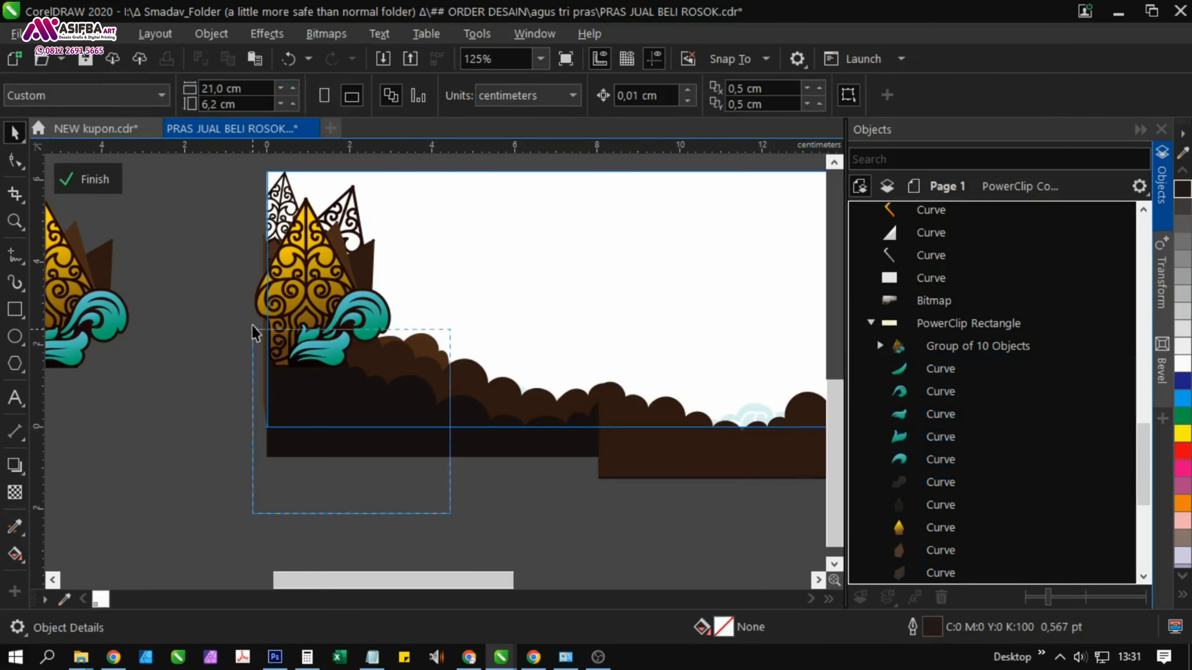
pyautogui.moveTo(271, 287); pyautogui.dragTo(271, 287)
pyautogui.moveTo(345, 320); pyautogui.dragTo(112, 449)
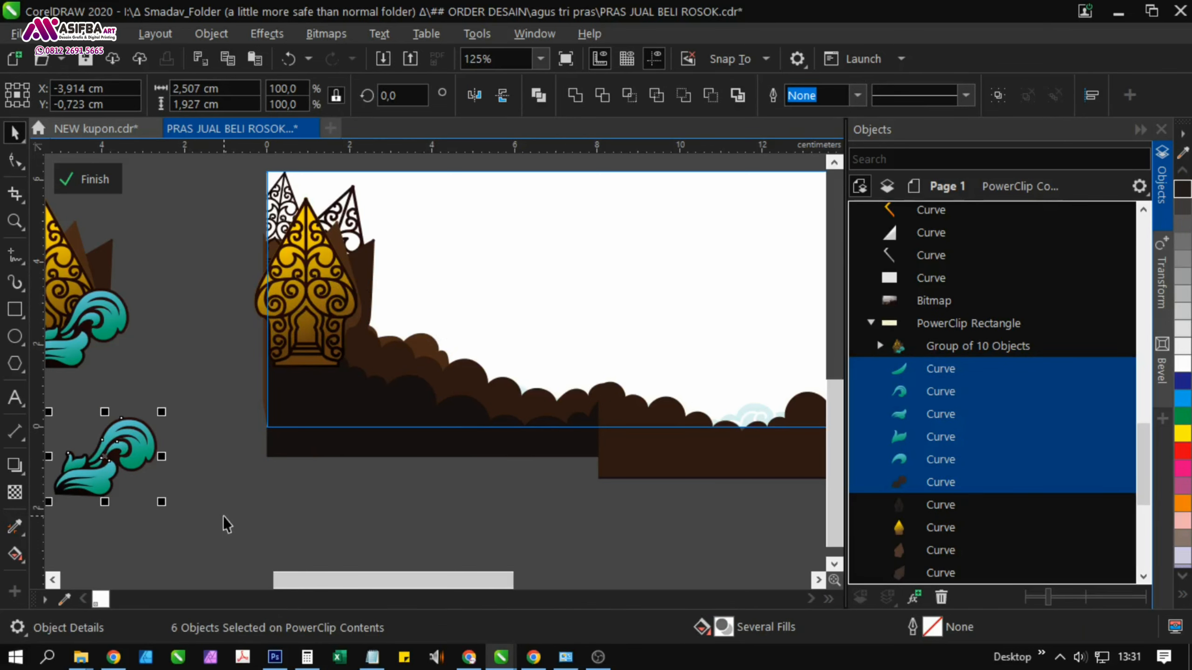
# Group the gunungan's dark lattice curve with the gold shape behind it
pyautogui.moveTo(306, 320); pyautogui.dragTo(418, 458)
pyautogui.click(313, 404)
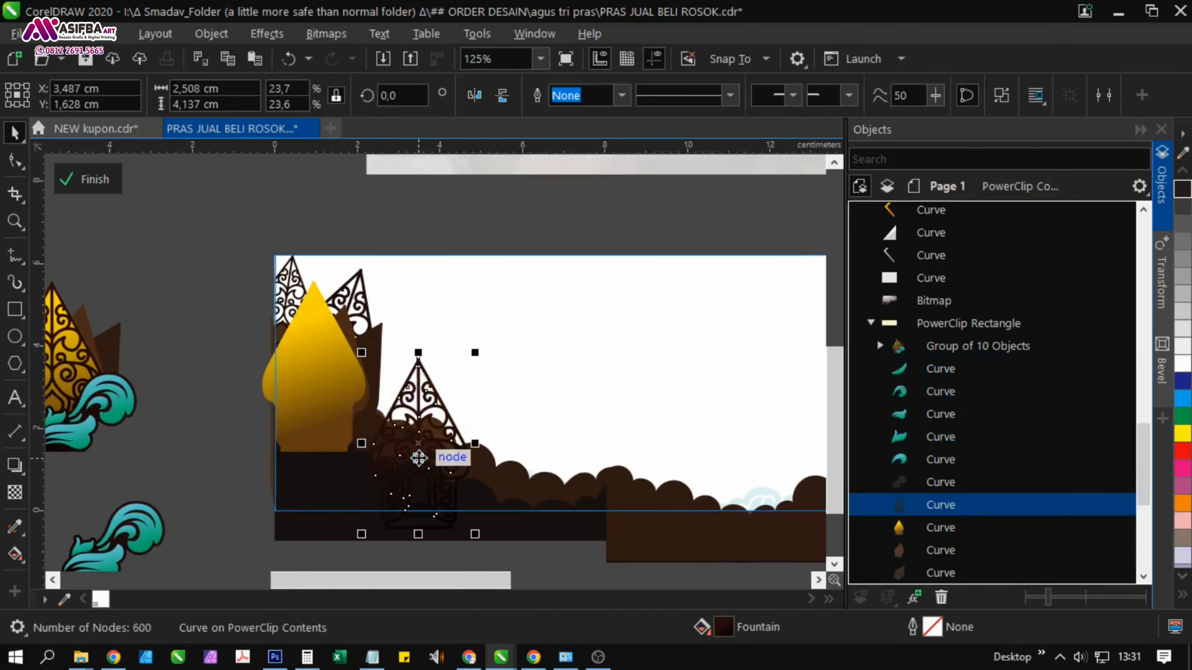
pyautogui.hotkey('ctrl', 'z')
pyautogui.keyDown('shift'); pyautogui.click(939, 527); pyautogui.keyUp('shift')
pyautogui.hotkey('ctrl', 'g')
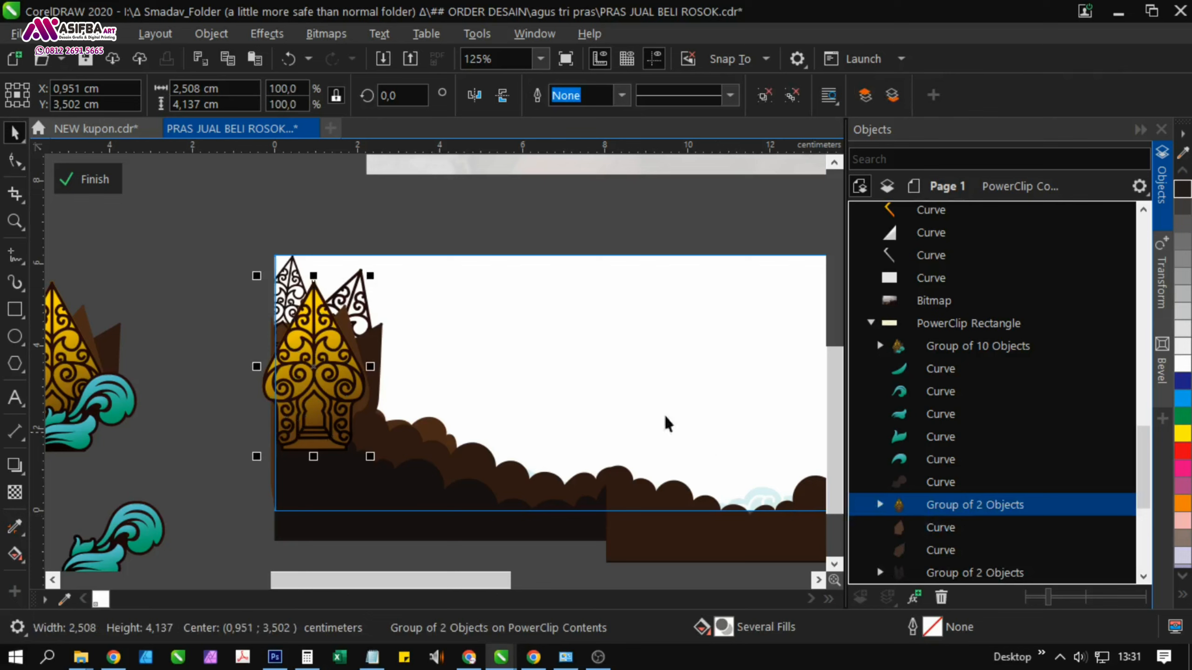
# Group the gold gunungan with the brown shapes behind it and mirror the group horizontally
pyautogui.click(228, 328)
pyautogui.moveTo(205, 269); pyautogui.dragTo(420, 512)
pyautogui.moveTo(334, 389); pyautogui.dragTo(346, 319)
pyautogui.hotkey('ctrl', 'z')
pyautogui.hotkey('ctrl', 'g')
pyautogui.click(474, 96)
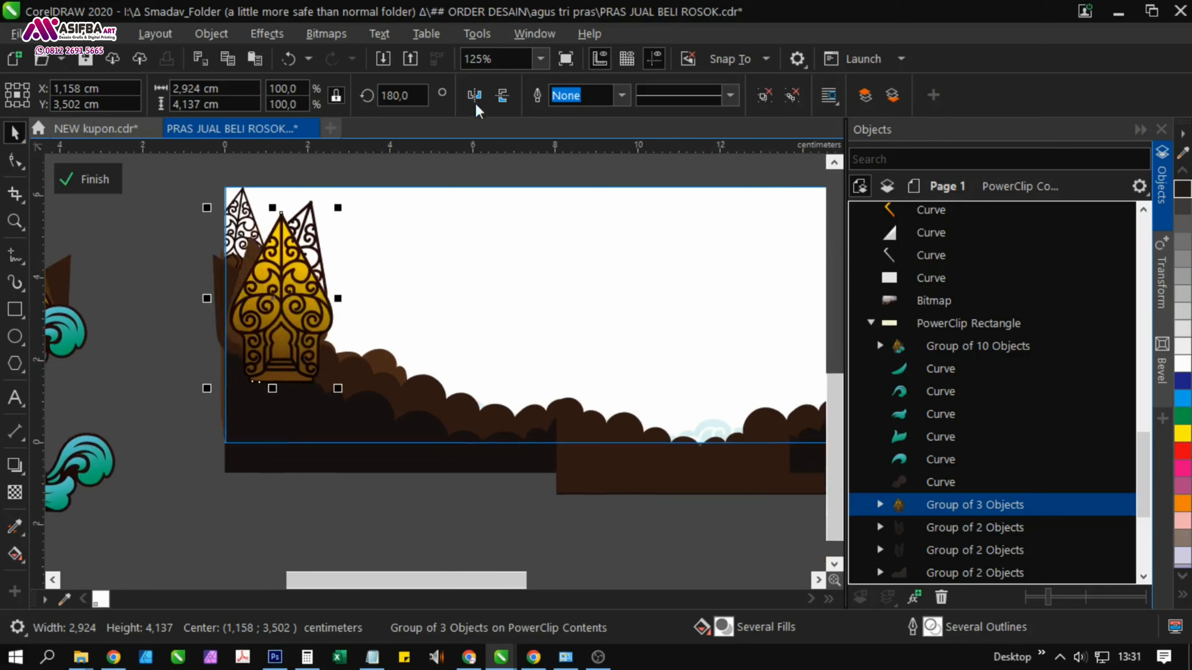
# Rotate the gold gunungan group to about 171,344 degrees, place it at about X 0,801, Y 4,118 cm, and finish editing
pyautogui.moveTo(345, 215); pyautogui.dragTo(363, 256)
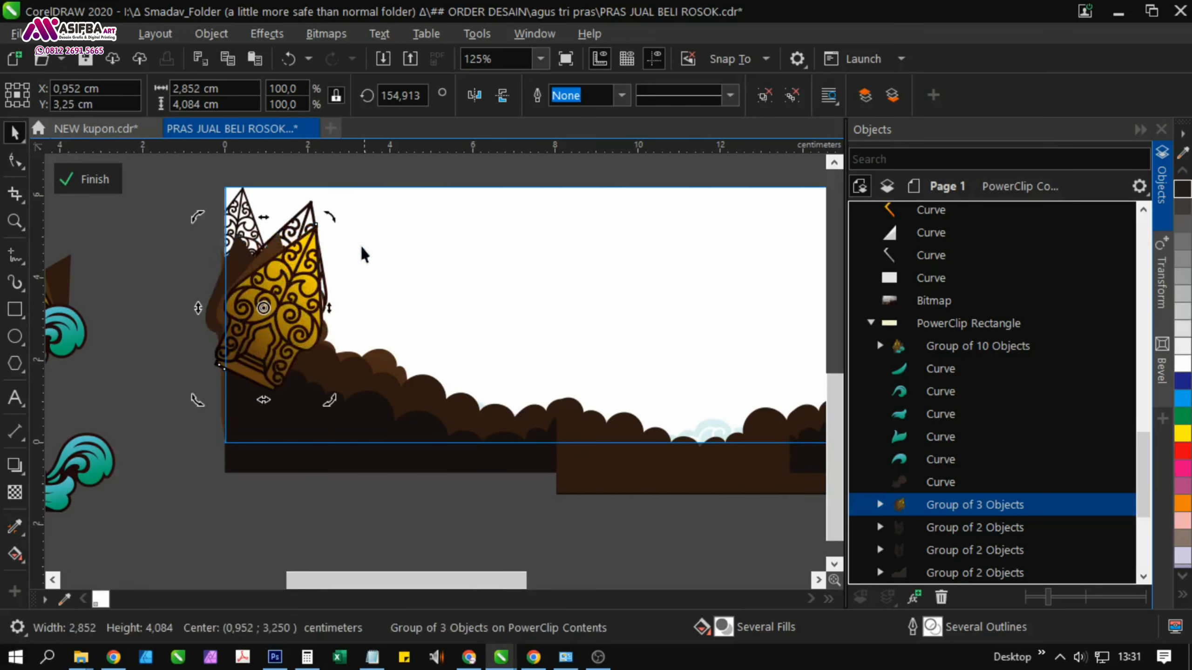
pyautogui.moveTo(283, 281); pyautogui.dragTo(263, 255)
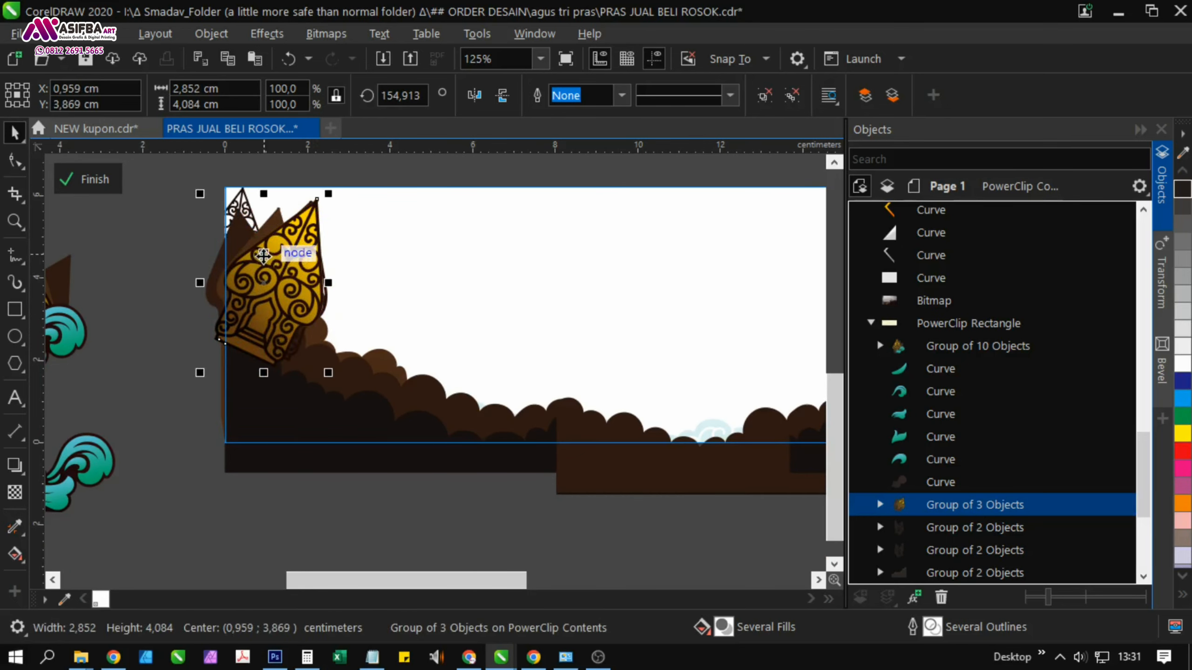
pyautogui.moveTo(330, 194); pyautogui.dragTo(300, 183)
pyautogui.scroll(1, 280, 198)
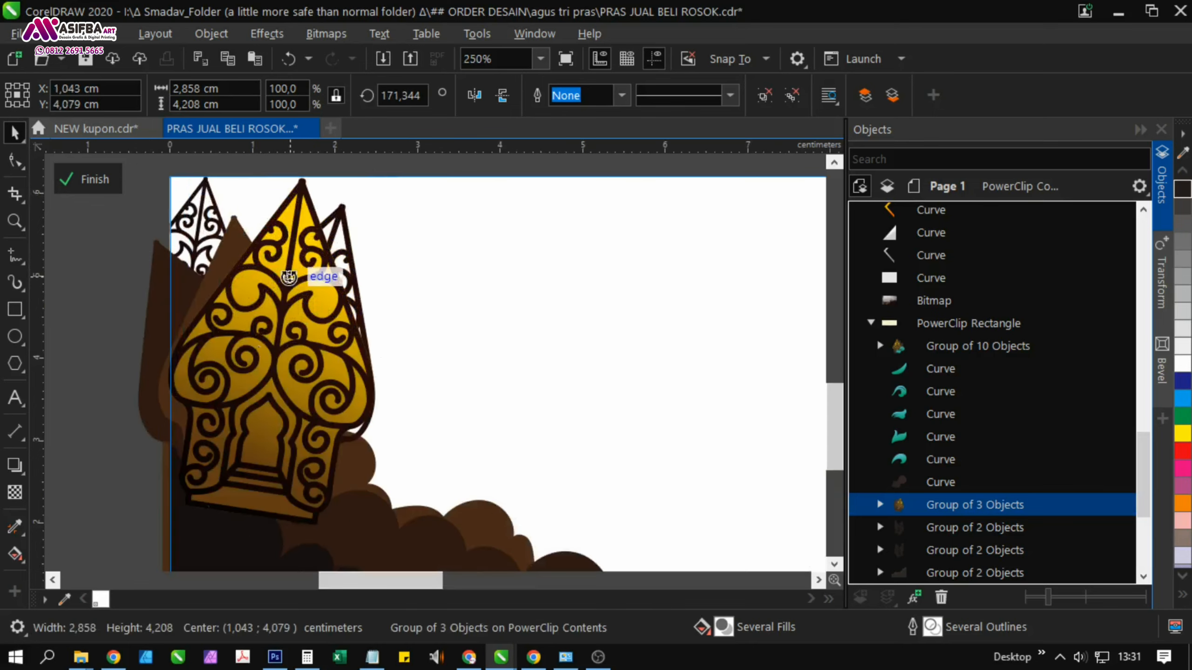
pyautogui.moveTo(273, 304); pyautogui.dragTo(253, 301)
pyautogui.scroll(-1, 243, 295)
pyautogui.click(111, 188)
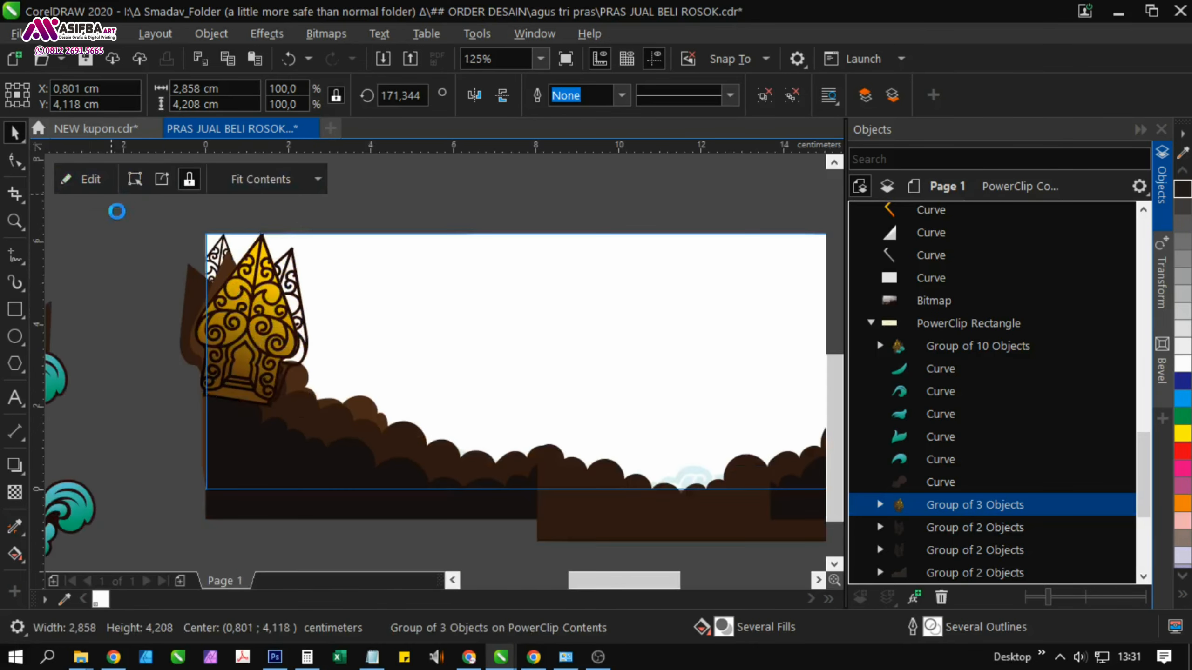
# Reopen the banner's PowerClip contents and move the gold gunungan group down and left to about X 0,526, Y 3,567 cm
pyautogui.click(162, 292)
pyautogui.scroll(1, 227, 297)
pyautogui.scroll(-1, 238, 295)
pyautogui.click(236, 292)
pyautogui.click(86, 179)
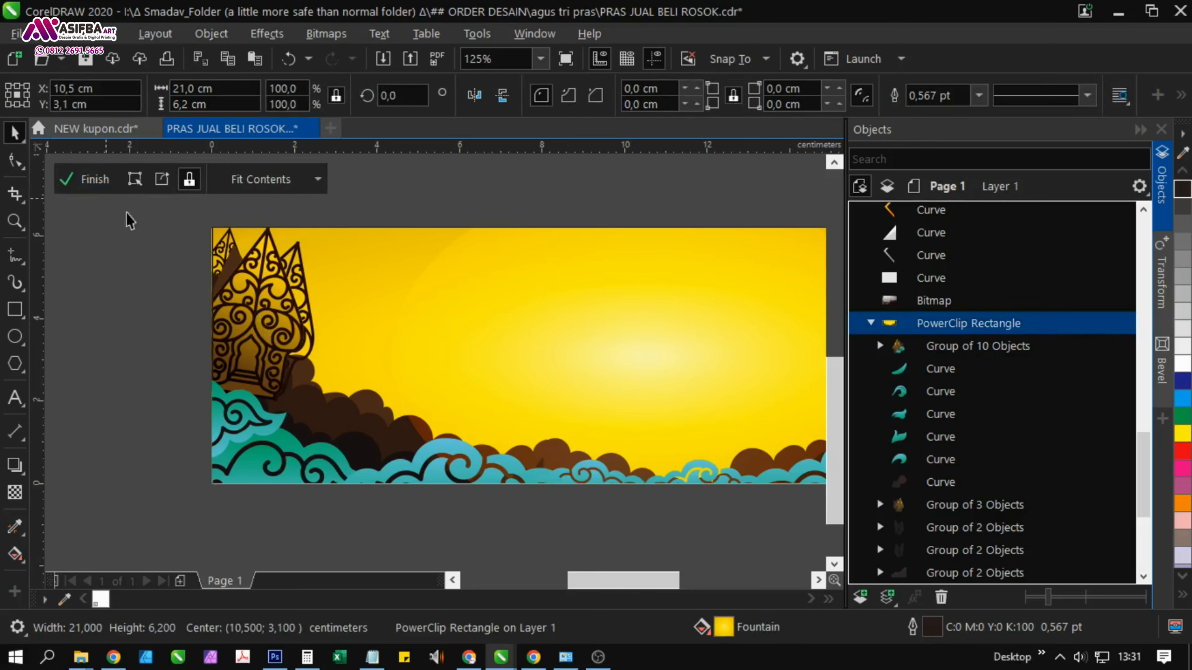
pyautogui.click(258, 298)
pyautogui.scroll(1, 260, 300)
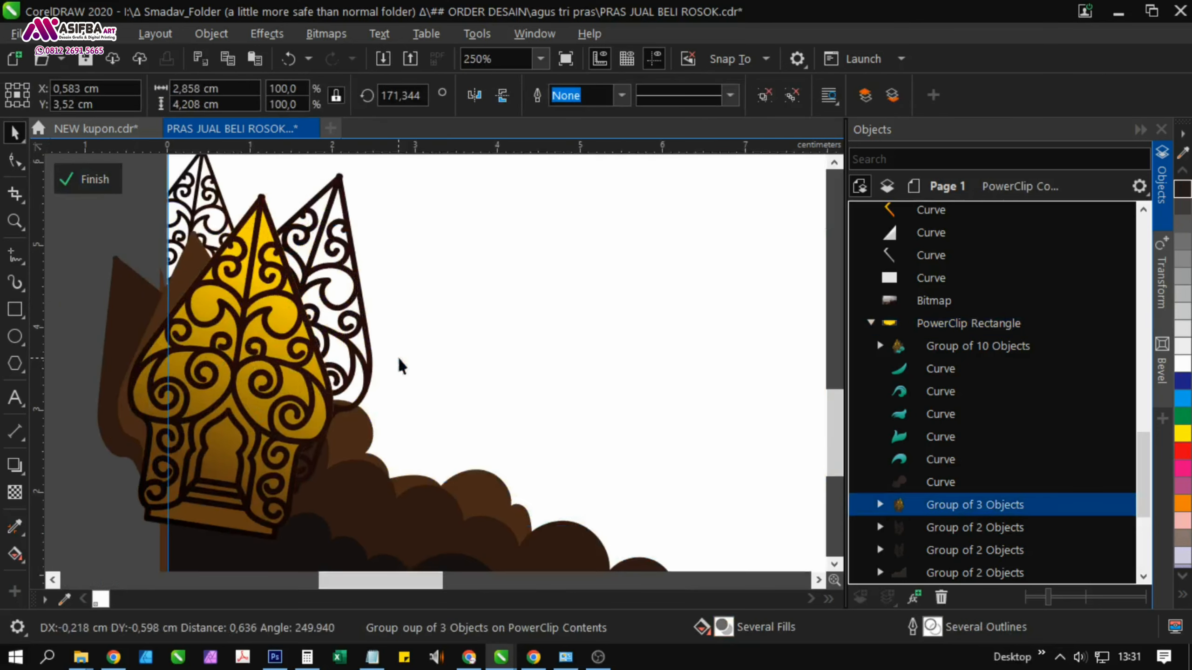
pyautogui.moveTo(248, 344); pyautogui.dragTo(225, 390)
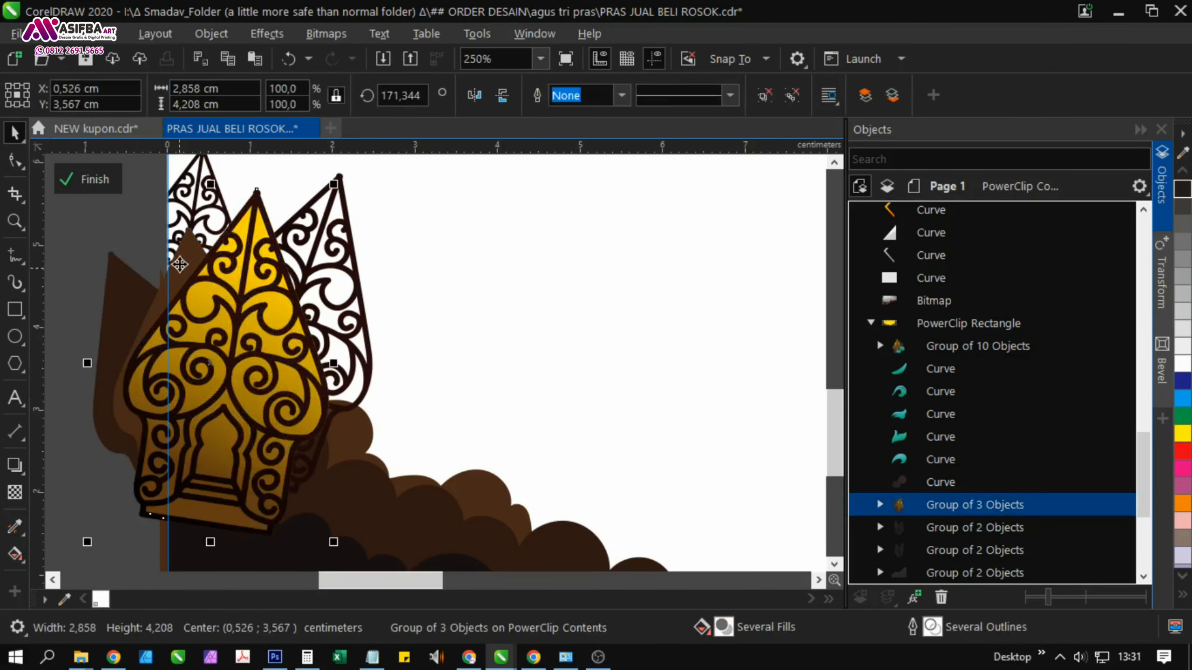
# Fine-tune the gold gunungan group's position to about X 0,542, Y 3,561 cm and finish editing the contents
pyautogui.scroll(2, 179, 263)
pyautogui.moveTo(208, 223); pyautogui.dragTo(196, 367)
pyautogui.scroll(1, 192, 348)
pyautogui.scroll(-2, 195, 361)
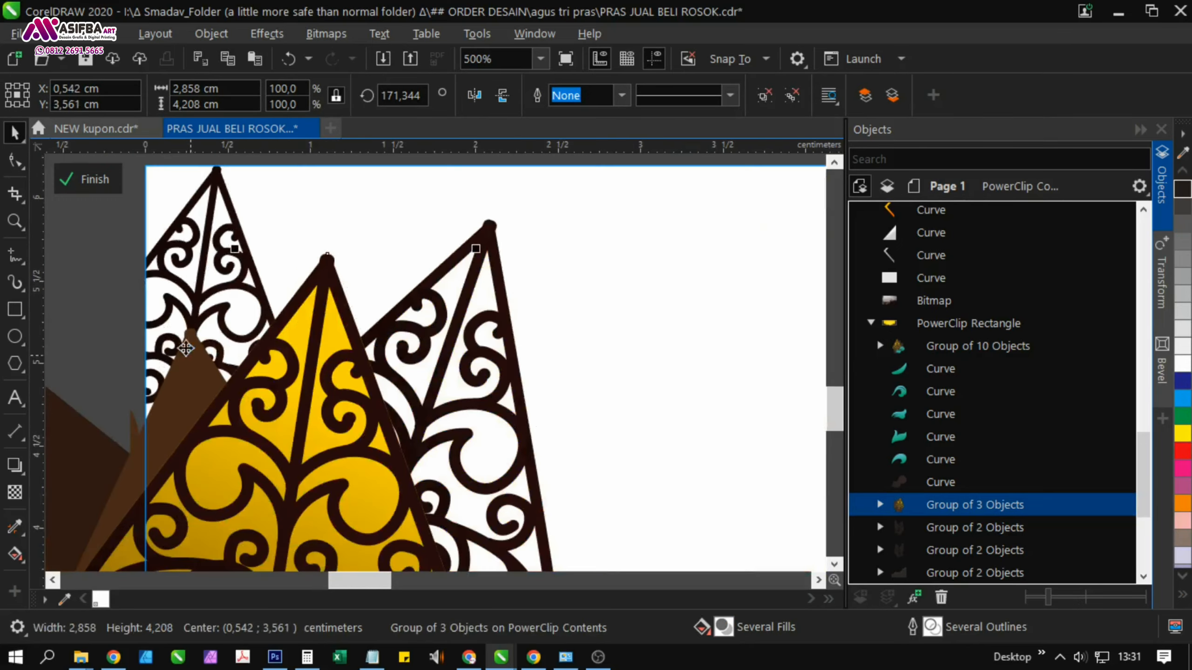
pyautogui.click(89, 179)
pyautogui.scroll(-2, 262, 366)
pyautogui.scroll(-1, 262, 376)
pyautogui.click(253, 479)
pyautogui.scroll(1, 269, 358)
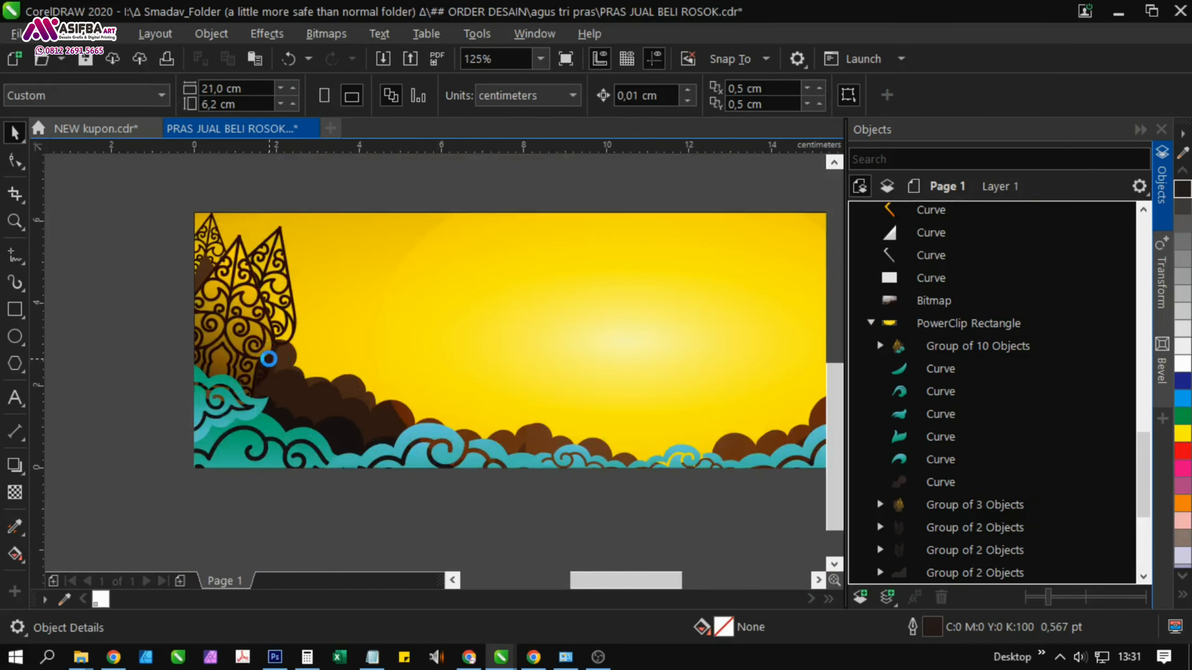
# Edit the banner's contents again and make a horizontally mirrored copy of the gold gunungan group for the right end
pyautogui.click(230, 384)
pyautogui.click(91, 189)
pyautogui.click(131, 345)
pyautogui.scroll(-1, 129, 346)
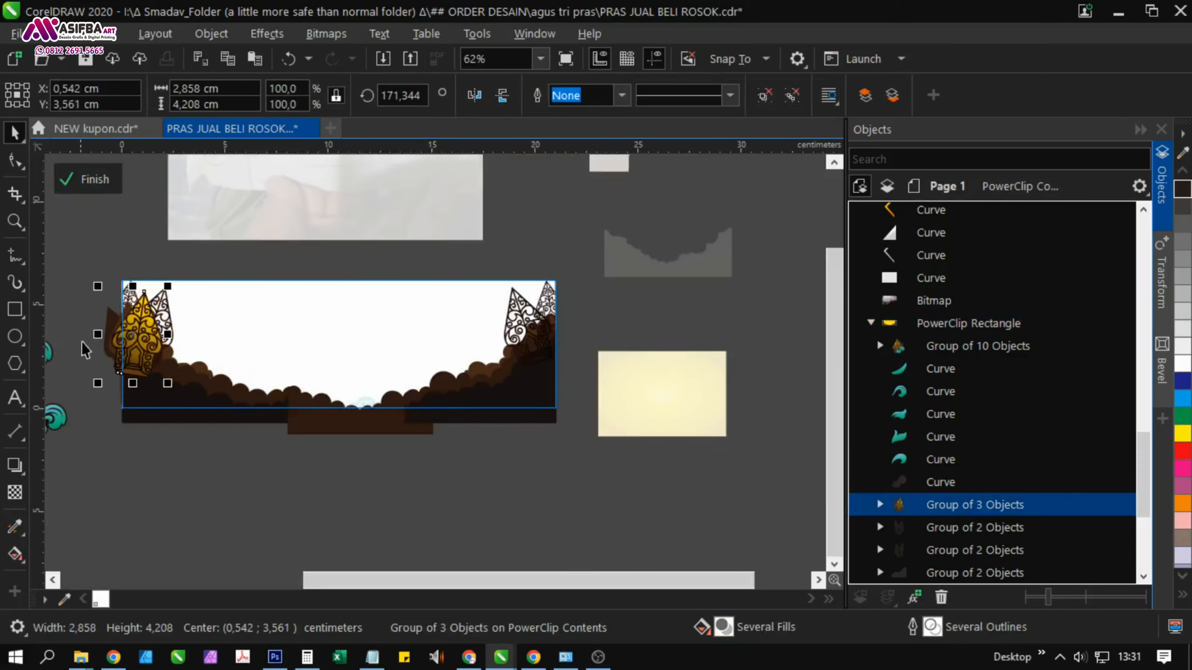
pyautogui.moveTo(98, 334); pyautogui.dragTo(550, 358)
pyautogui.rightClick(193, 359)
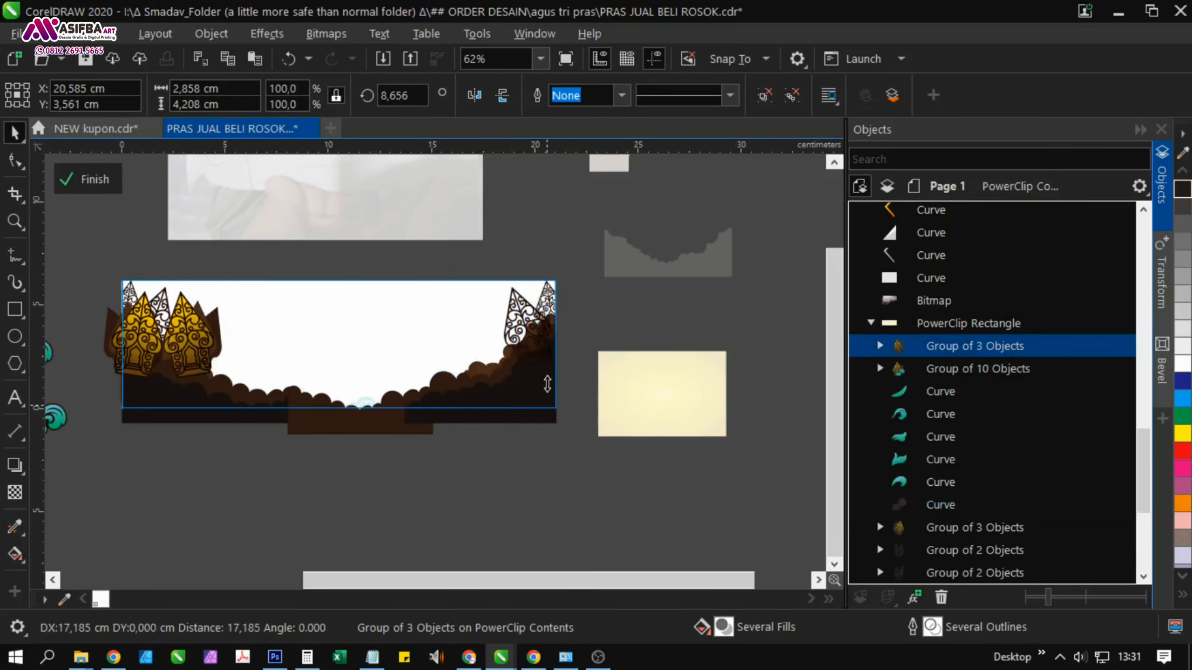
# Adjust the mirrored gold gunungan copy to about X 20,451, Y 3,561 cm and finish editing the PowerClip contents
pyautogui.scroll(5, 544, 359)
pyautogui.scroll(2, 496, 358)
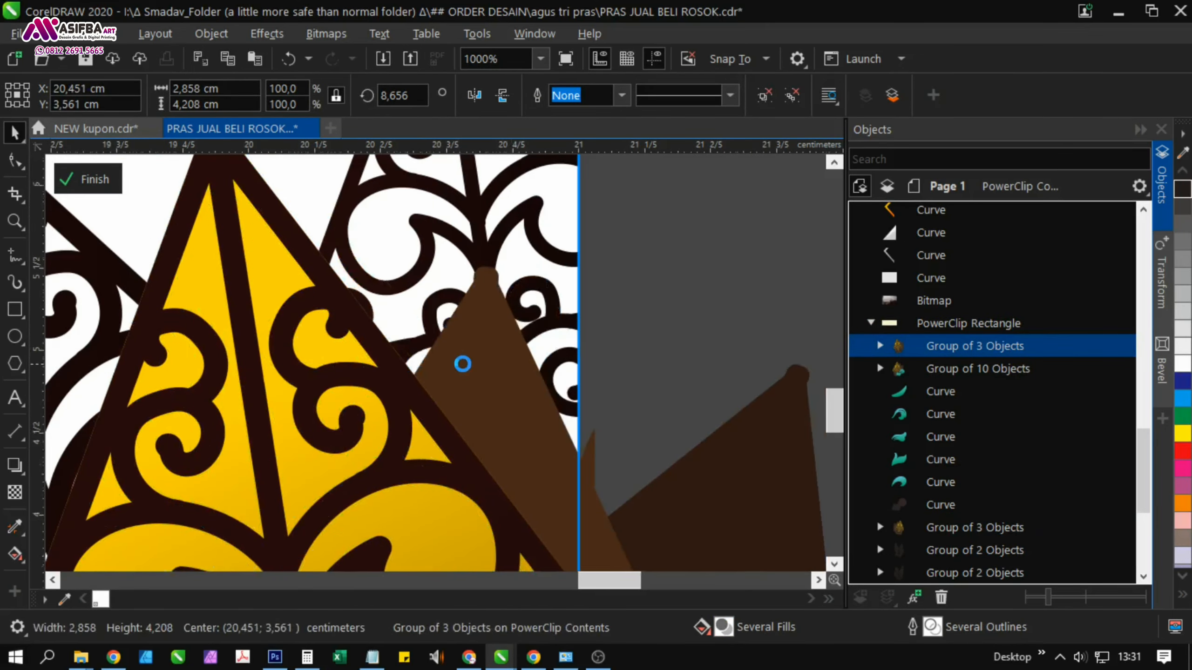
pyautogui.scroll(-4, 461, 362)
pyautogui.click(88, 180)
pyautogui.click(606, 318)
pyautogui.scroll(-1, 606, 318)
pyautogui.moveTo(225, 312); pyautogui.dragTo(441, 268)
pyautogui.scroll(-1, 440, 269)
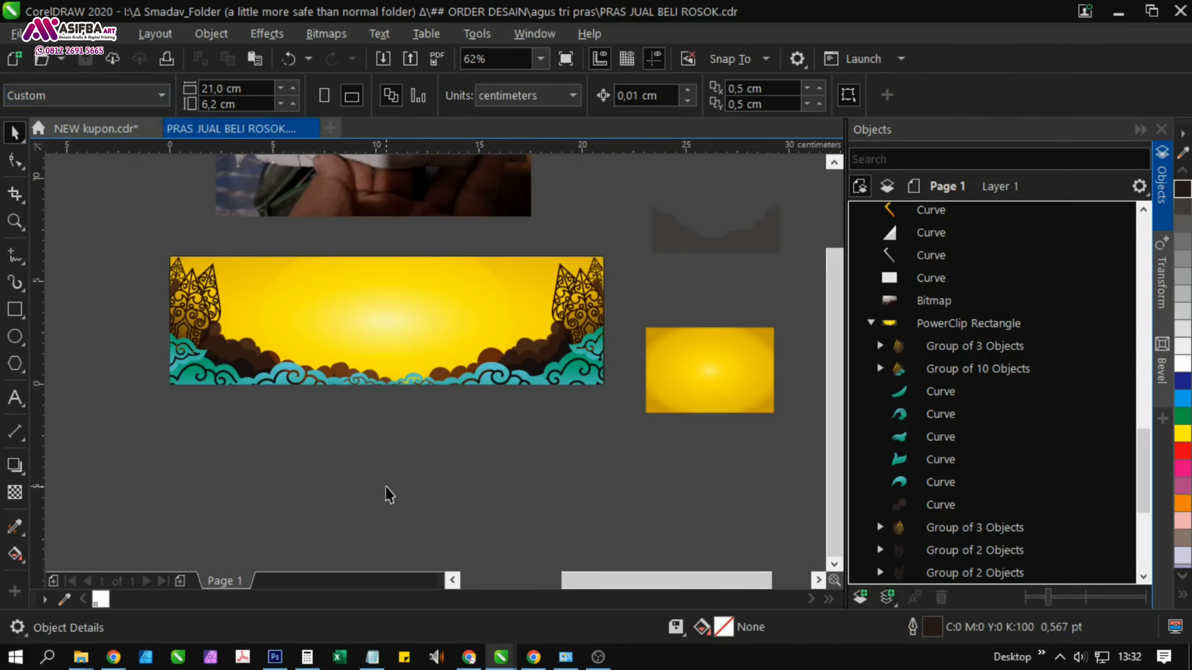
# Copy "Jual beli rosok" from the WhatsApp chat and, back in CorelDRAW, paste it as artistic text on the banner's upper part
pyautogui.click(478, 653)
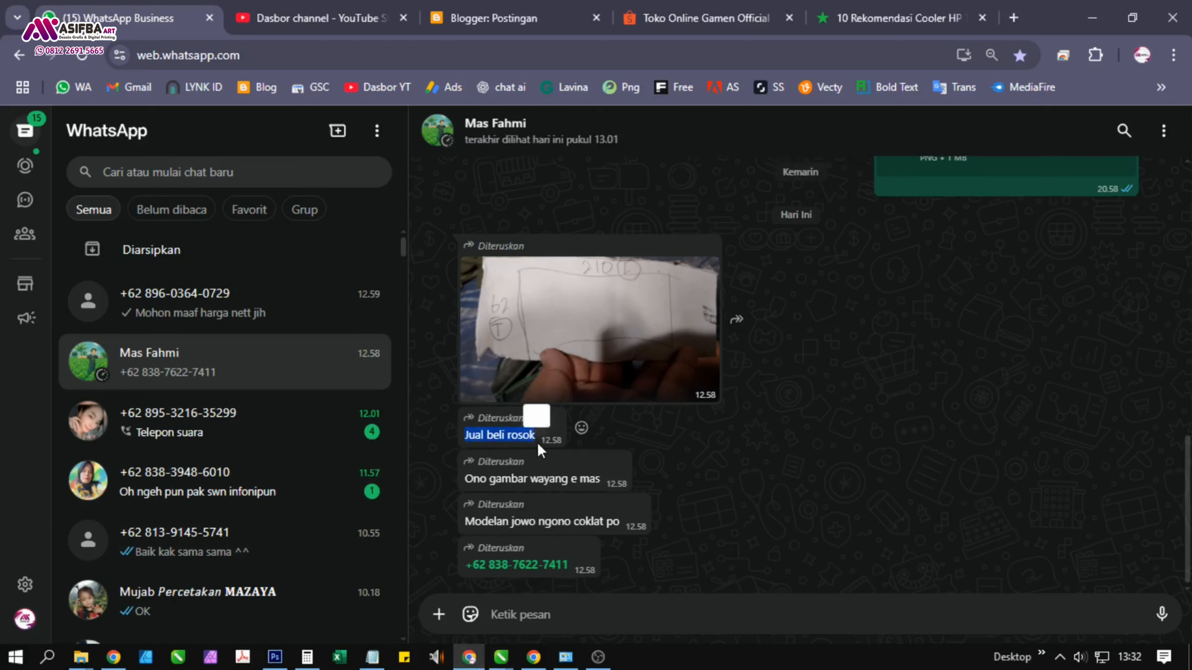
pyautogui.hotkey('alt', 'Tab')
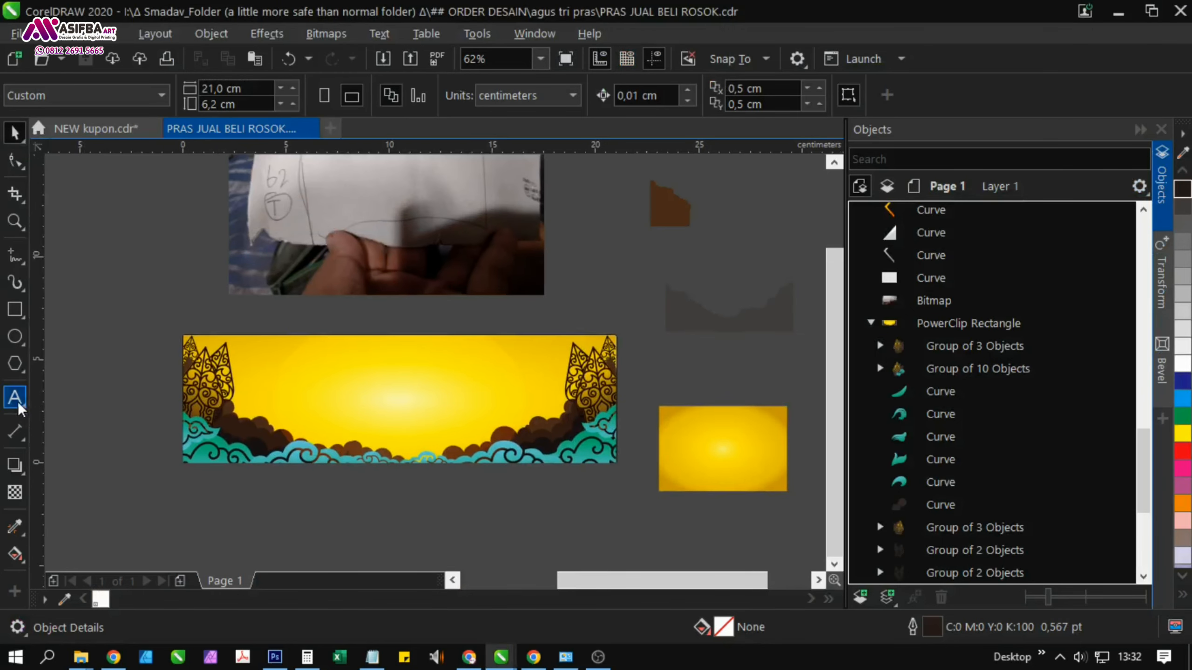
pyautogui.click(19, 403)
pyautogui.click(276, 368)
pyautogui.hotkey('ctrl', 'v')
# Convert the pasted "Jual beli rosok" text to uppercase and set its font to Marleigh Regular
pyautogui.hotkey('ctrl', 'a')
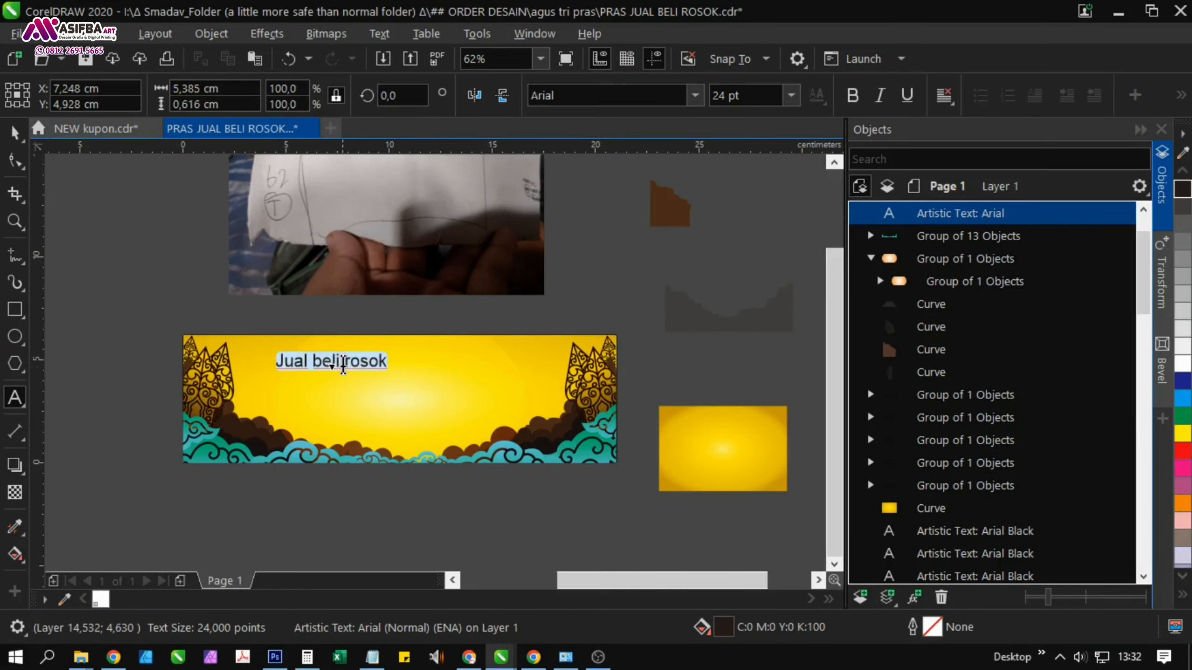
pyautogui.scroll(5, 343, 365)
pyautogui.rightClick(394, 352)
pyautogui.moveTo(502, 113)
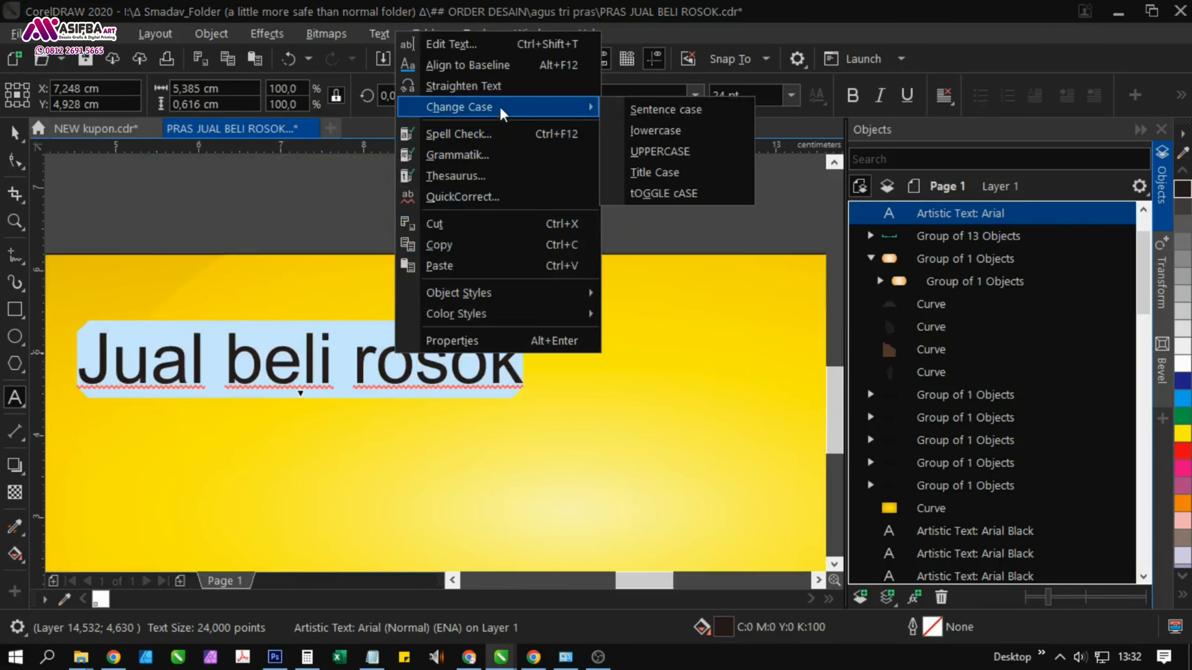
pyautogui.click(659, 151)
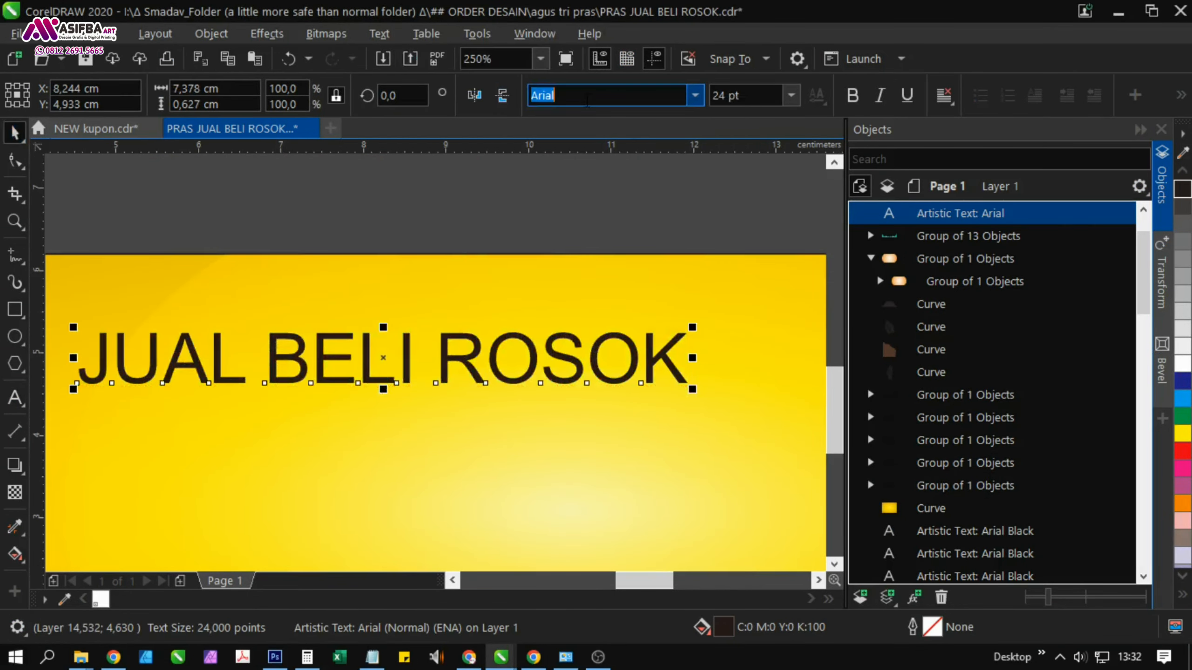
pyautogui.write('Marleigh Regular')
pyautogui.press('Return')
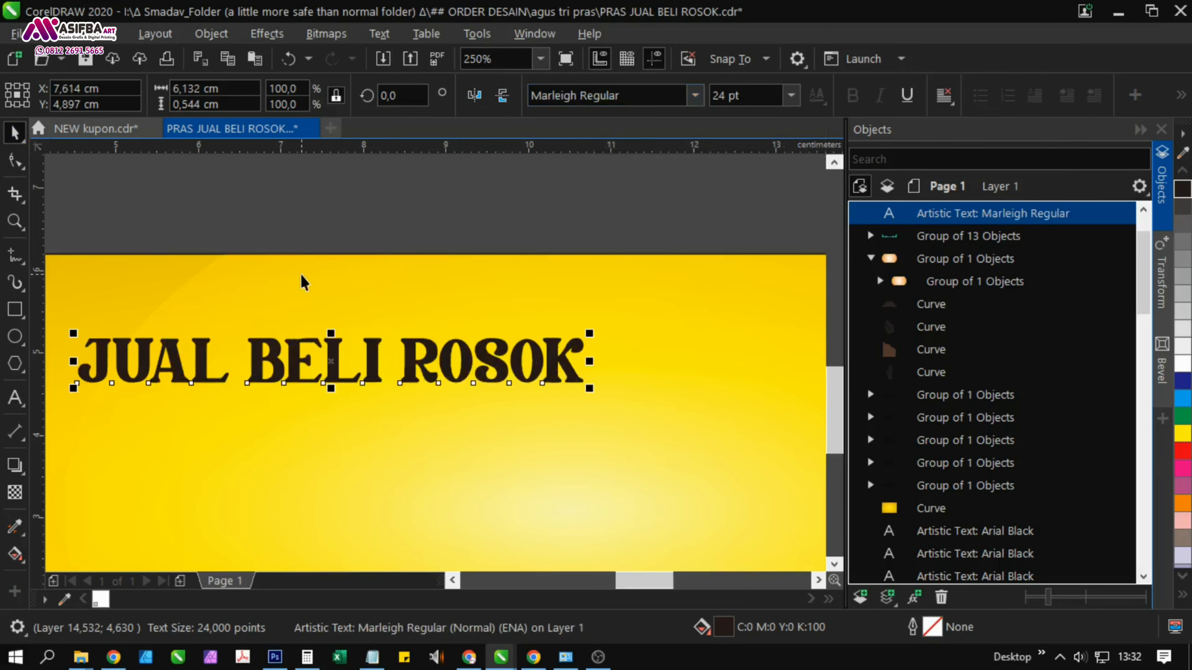
# Enlarge the title to about 14,986 × 1,328 cm and place it across the banner's upper part
pyautogui.scroll(-3, 302, 282)
pyautogui.moveTo(466, 346); pyautogui.dragTo(668, 481)
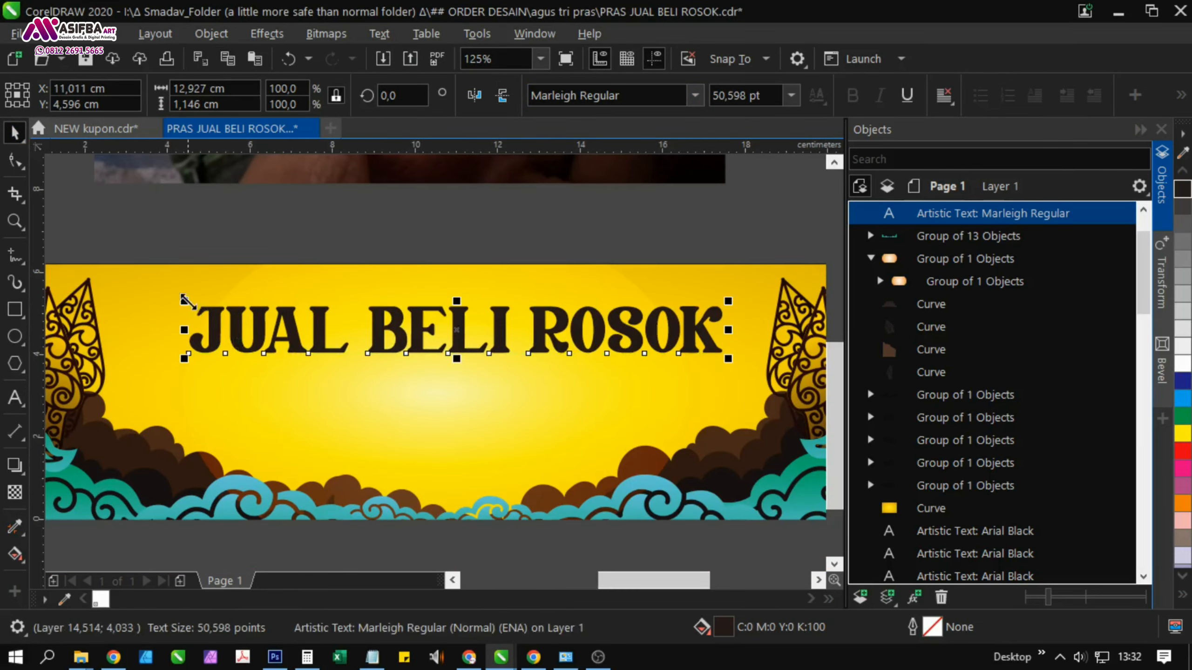
pyautogui.moveTo(189, 301); pyautogui.dragTo(99, 278)
pyautogui.moveTo(322, 408); pyautogui.dragTo(285, 322)
# Centre the title horizontally on the banner at about Y 4,814 cm and narrow it to about 14,458 cm
pyautogui.scroll(-1, 286, 320)
pyautogui.keyDown('shift'); pyautogui.click(344, 342); pyautogui.keyUp('shift')
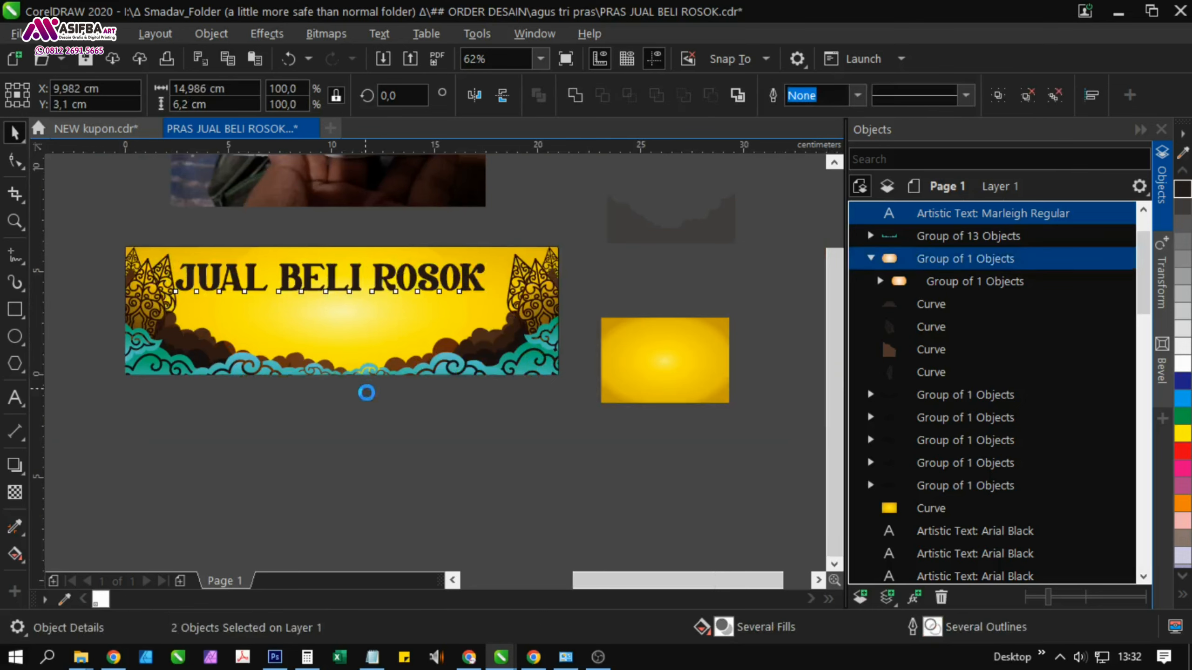
pyautogui.press('c')
pyautogui.click(367, 391)
pyautogui.moveTo(394, 382)
pyautogui.mouseDown()
pyautogui.moveTo(394, 462)
pyautogui.moveTo(393, 364)
pyautogui.mouseUp()
pyautogui.scroll(1, 394, 364)
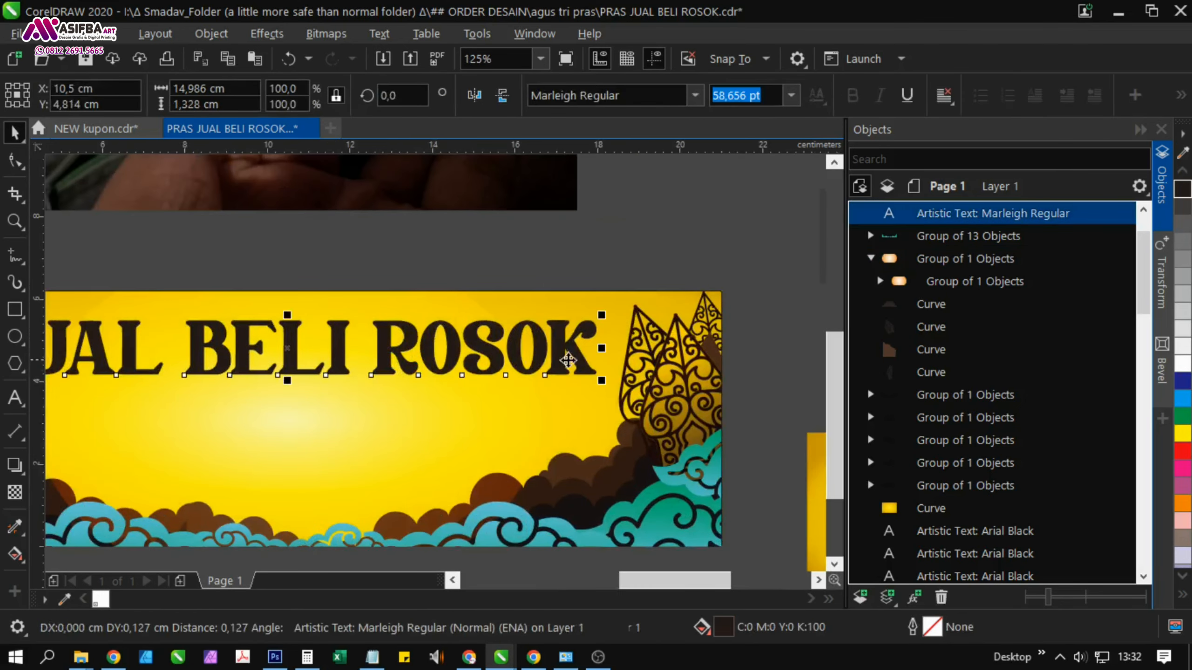
pyautogui.moveTo(601, 348); pyautogui.dragTo(590, 348)
pyautogui.scroll(-2, 468, 345)
pyautogui.click(302, 351)
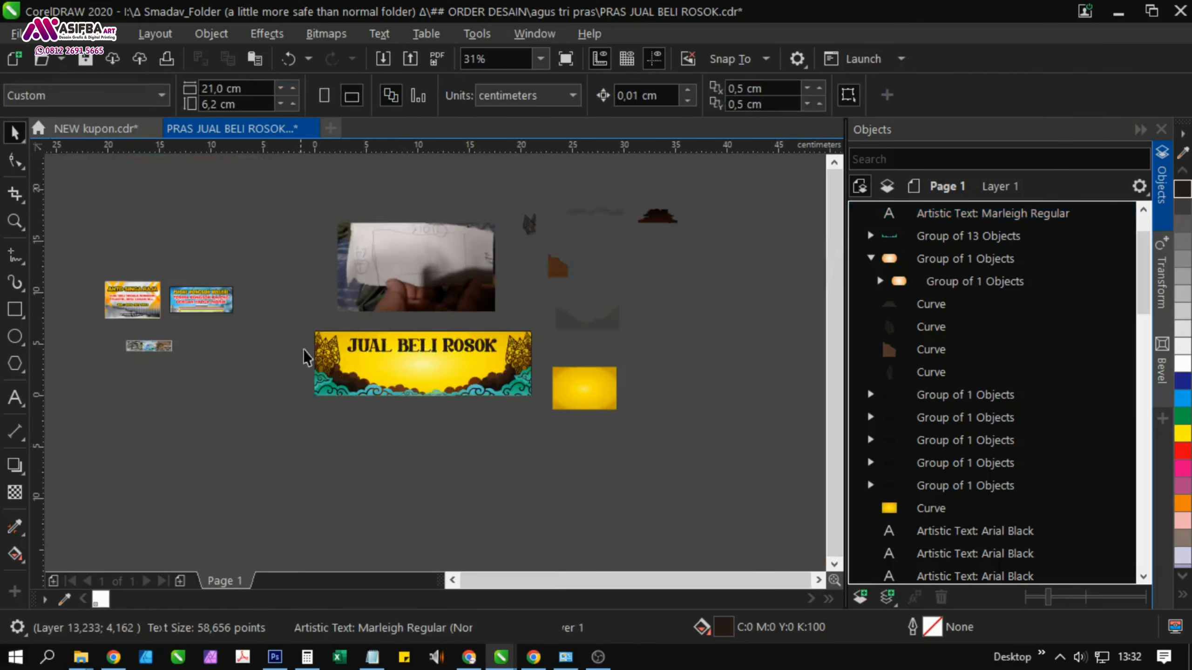
# Bring the yellow-orange headline from the grey-and-orange sample banner to just above the new banner as a style reference
pyautogui.scroll(2, 389, 341)
pyautogui.moveTo(470, 358); pyautogui.dragTo(809, 405)
pyautogui.scroll(-1, 436, 360)
pyautogui.scroll(2, 311, 292)
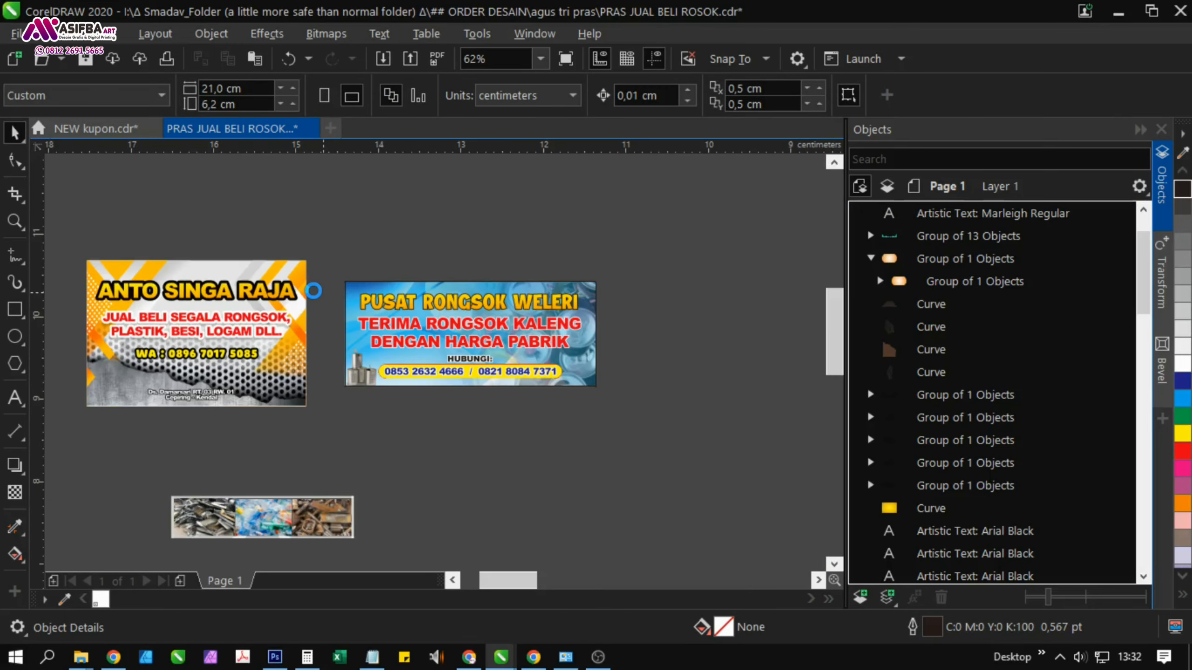
pyautogui.click(230, 298)
pyautogui.scroll(-2, 230, 298)
pyautogui.moveTo(230, 298); pyautogui.dragTo(478, 327)
pyautogui.scroll(1, 723, 362)
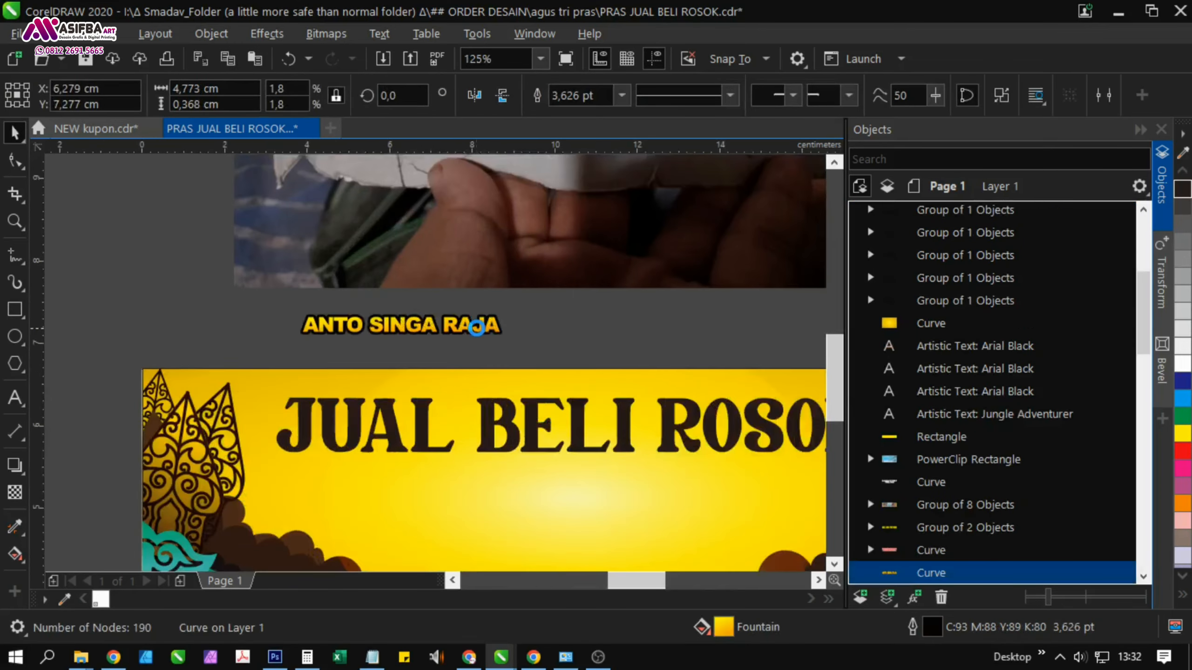
# Copy the sample headline's yellow-orange gradient fill onto the JUAL BELI ROSOK title with the Attributes Eyedropper
pyautogui.click(15, 526)
pyautogui.click(340, 327)
pyautogui.click(330, 423)
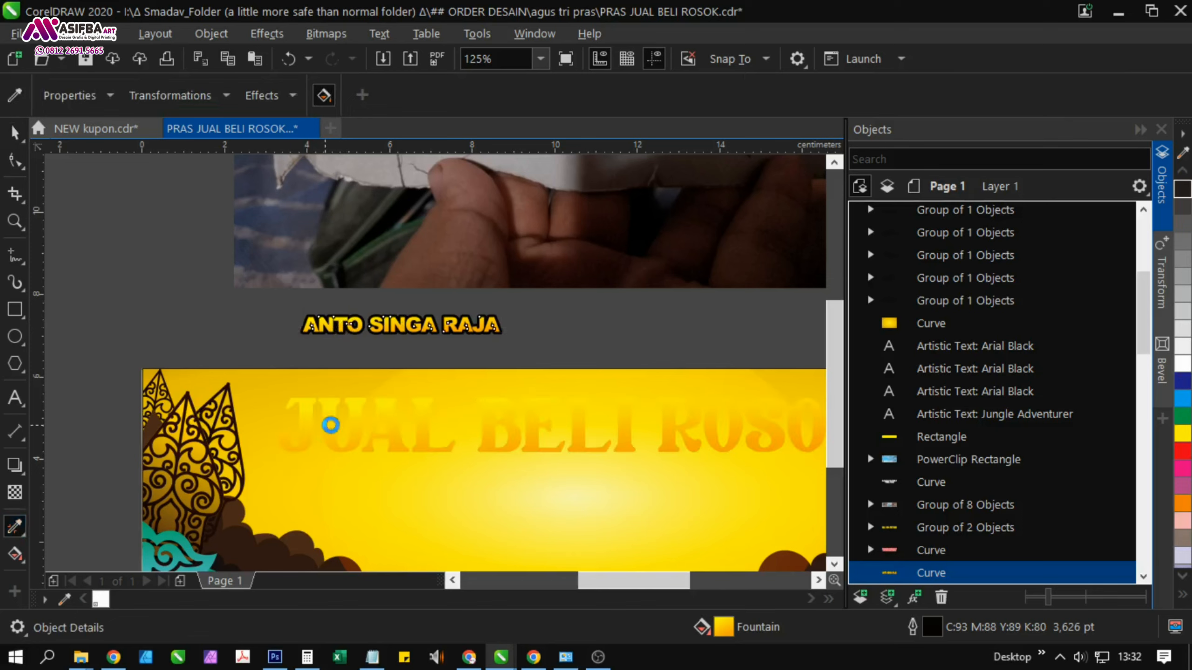
pyautogui.moveTo(549, 422); pyautogui.dragTo(293, 350)
pyautogui.press('space')
# Give the title a K:100 black outline, 7 pt wide with rounded corners
pyautogui.click(285, 358)
pyautogui.rightClick(1185, 193)
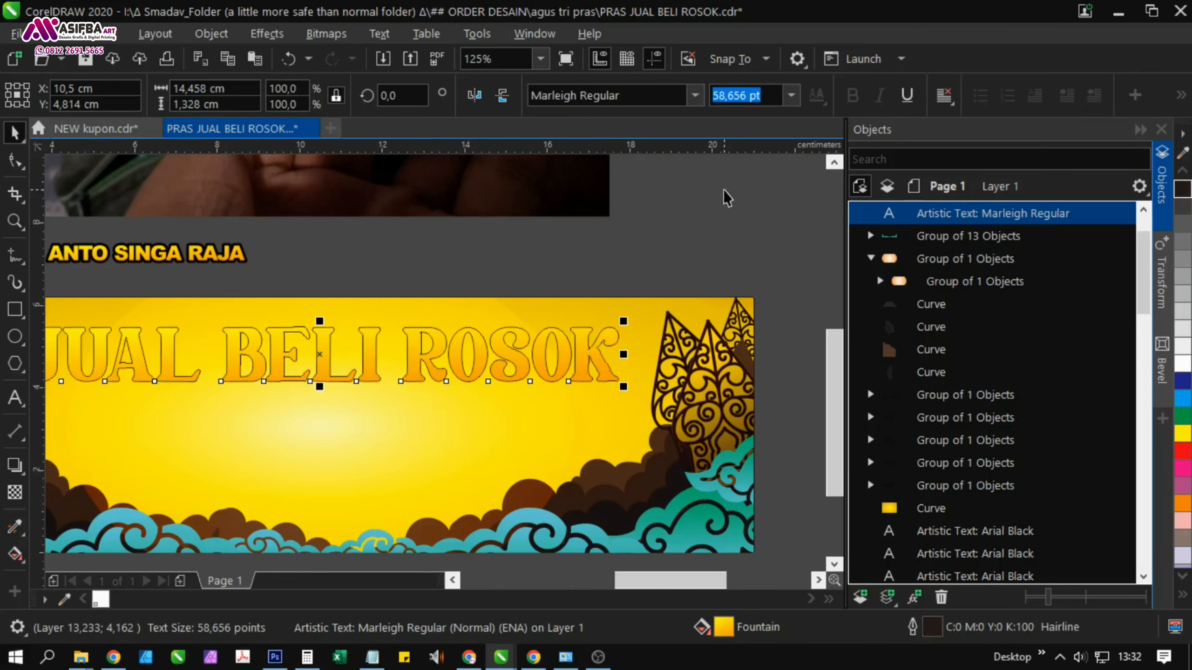
pyautogui.press('F12')
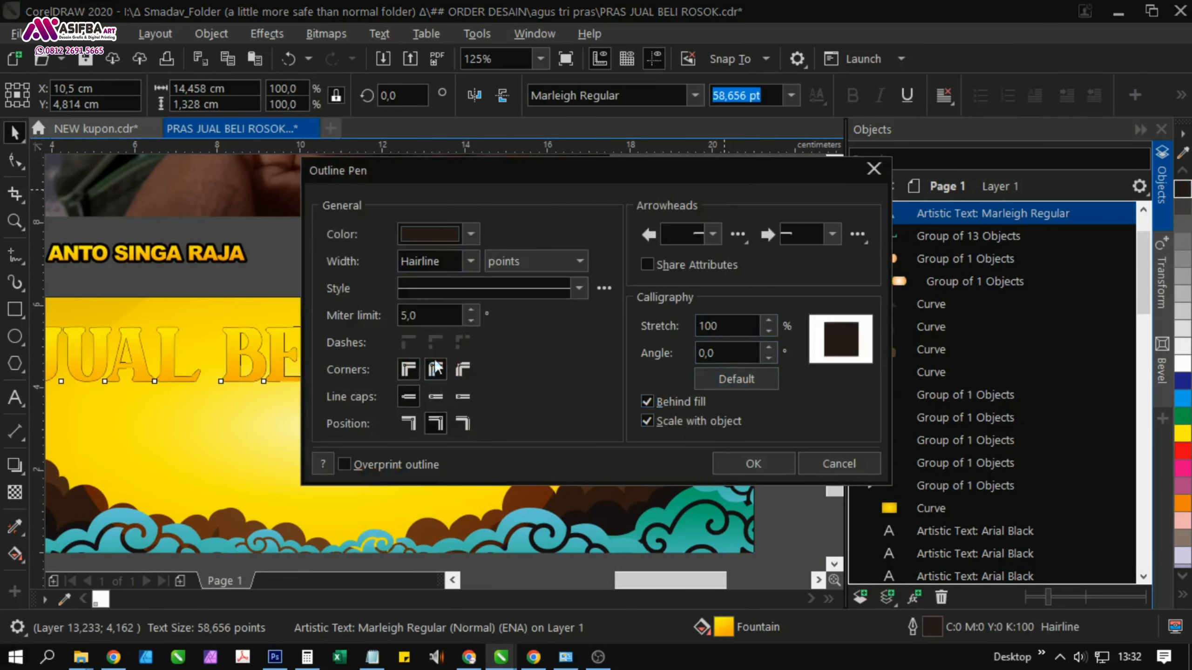
pyautogui.click(435, 368)
pyautogui.click(471, 261)
pyautogui.click(409, 492)
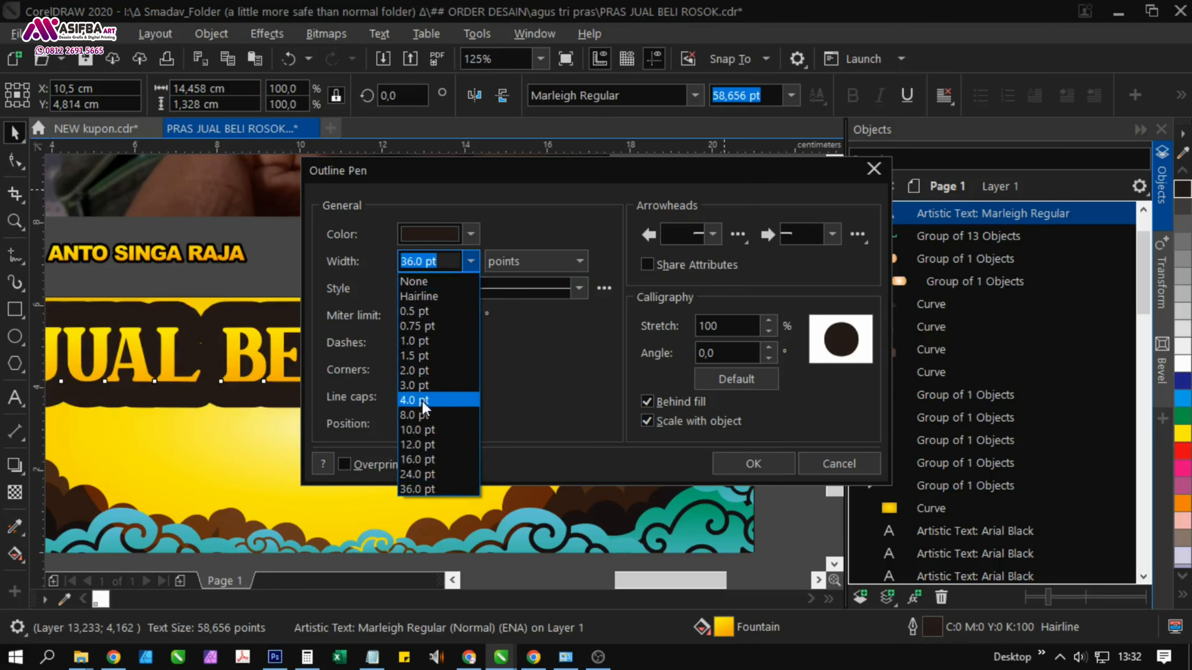
pyautogui.click(415, 400)
pyautogui.click(471, 261)
pyautogui.click(432, 415)
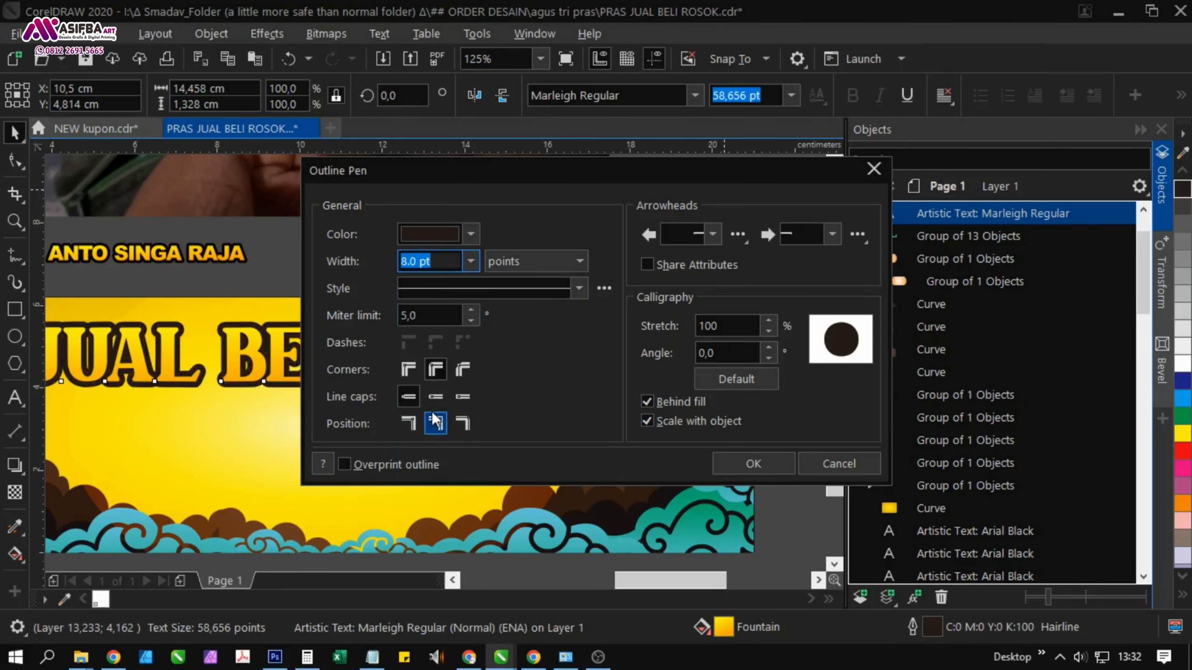
pyautogui.press('Return')
pyautogui.click(524, 284)
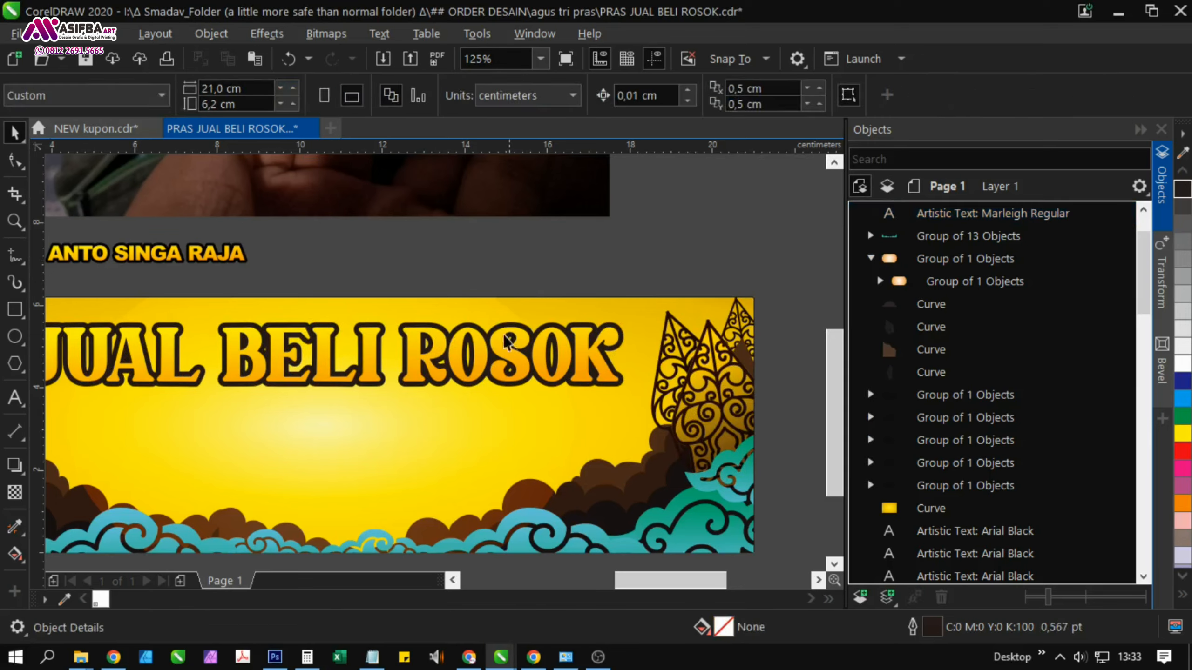
# Duplicate the title, place the copy behind the original and give it a white 10 pt outline
pyautogui.moveTo(487, 347); pyautogui.dragTo(558, 285)
pyautogui.click(556, 289)
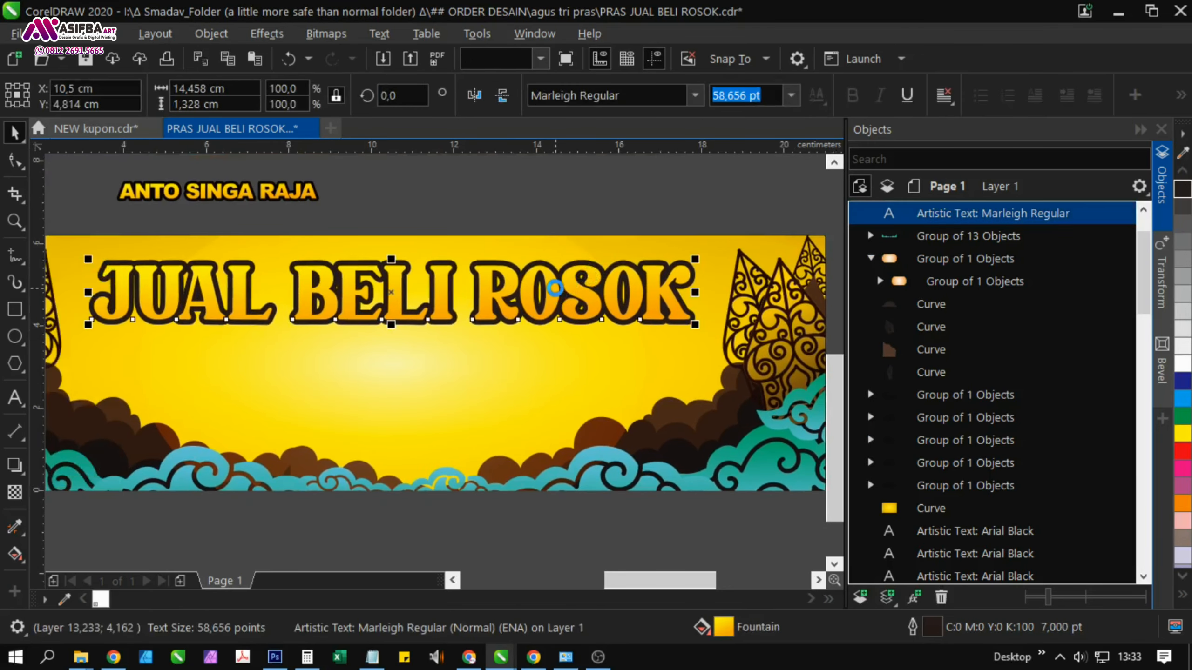
pyautogui.hotkey('ctrl', 'c')
pyautogui.hotkey('ctrl', 'v')
pyautogui.rightClick(1184, 366)
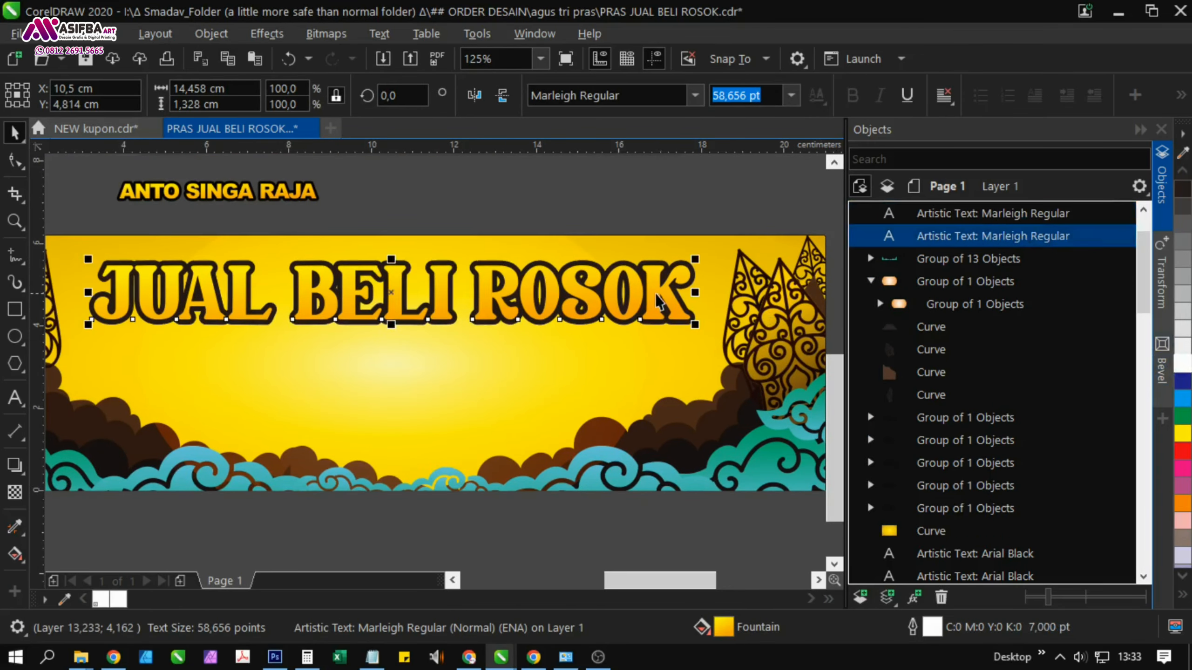
pyautogui.press('F12')
pyautogui.write('10')
pyautogui.press('Return')
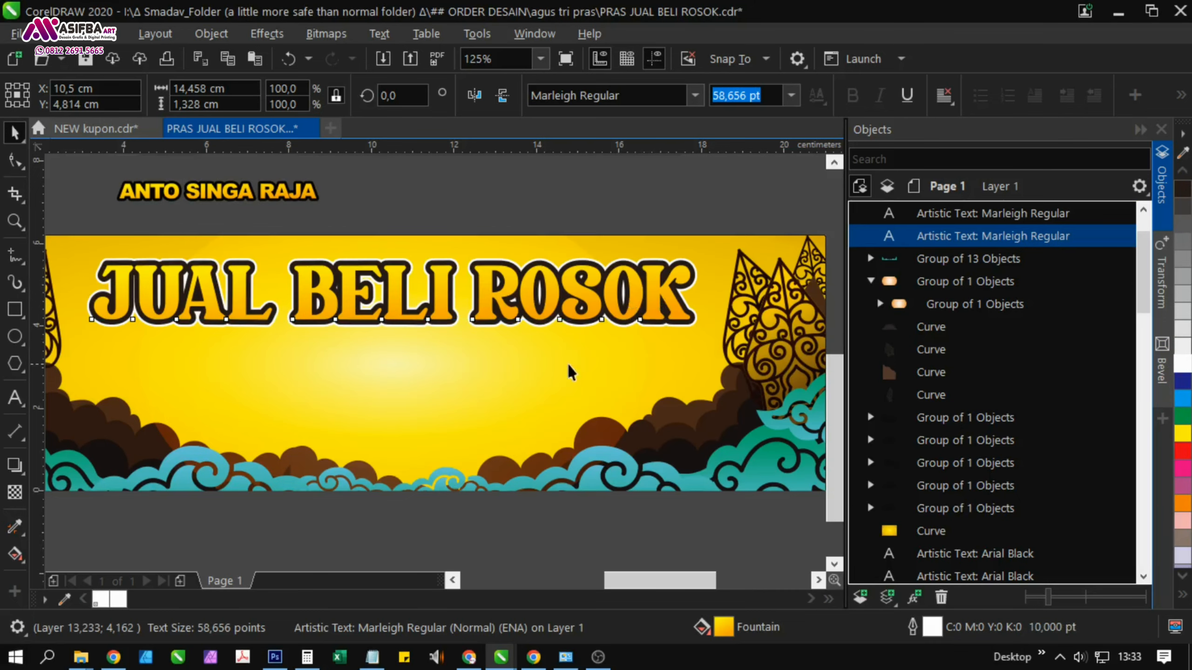
# Duplicate the white-outlined title, send the new copy behind both titles and give it a K:100 black 13 pt outline
pyautogui.hotkey('ctrl', 'c')
pyautogui.hotkey('ctrl', 'v')
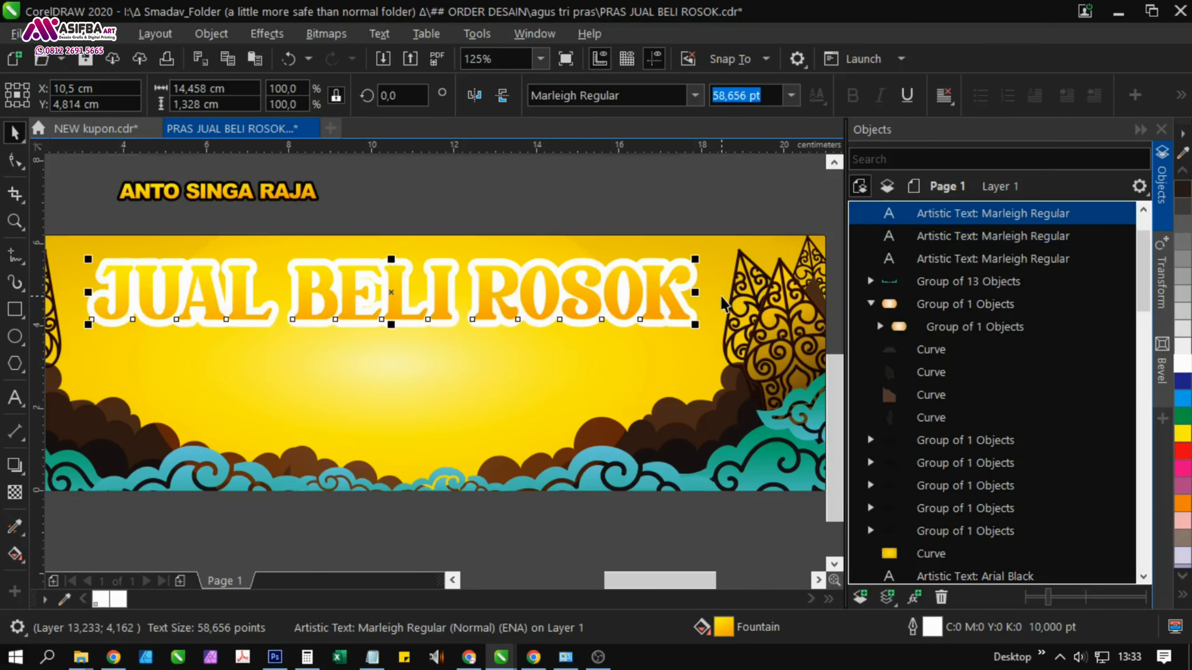
pyautogui.hotkey('ctrl', 'pagedown')
pyautogui.hotkey('ctrl', 'pagedown')
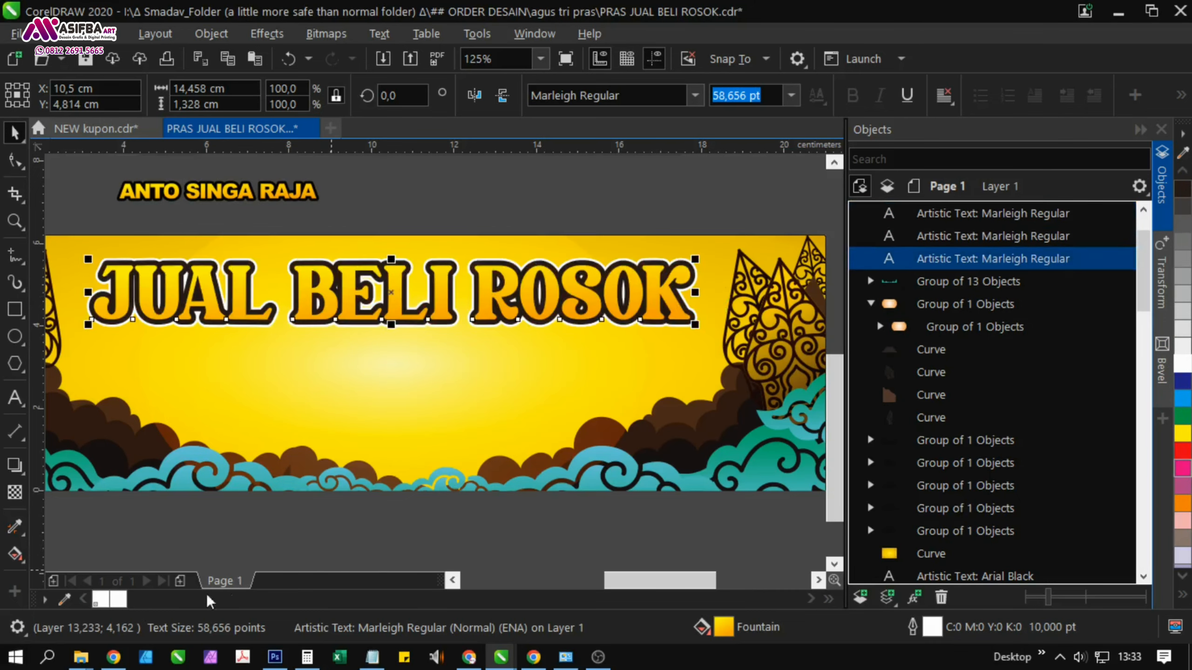
pyautogui.rightClick(1181, 197)
pyautogui.press('F12')
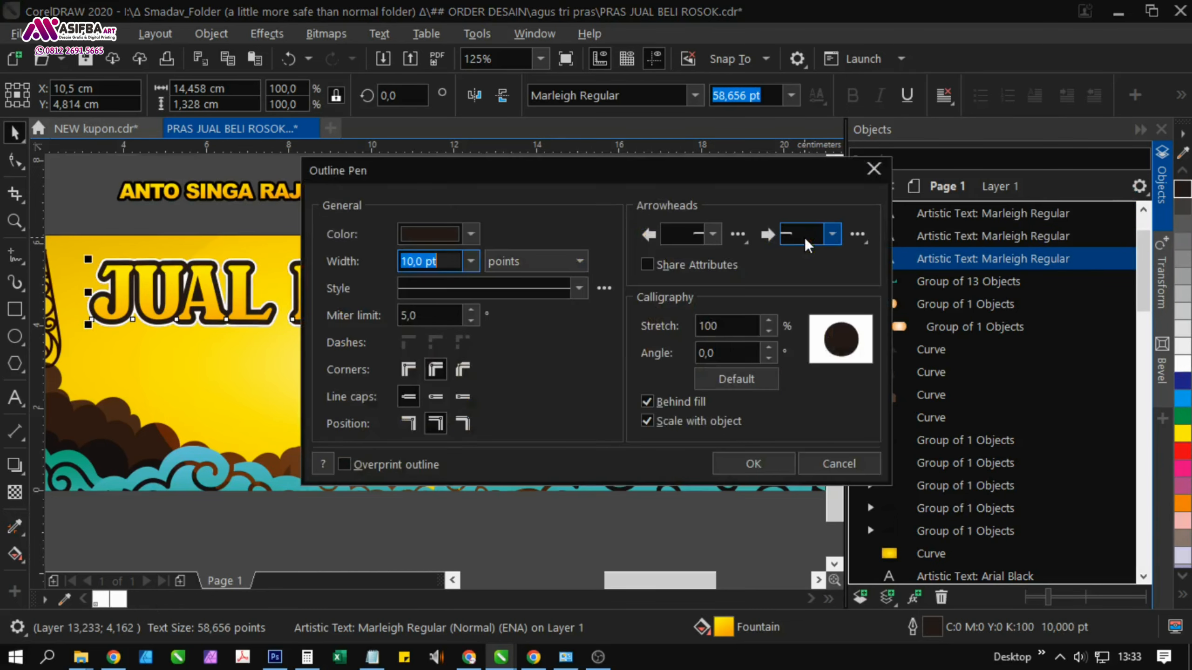
pyautogui.press('Return')
# Set the backmost title copy's outline to 15 pt and offset it to about X 10,554, Y 4,741 cm
pyautogui.scroll(2, 496, 323)
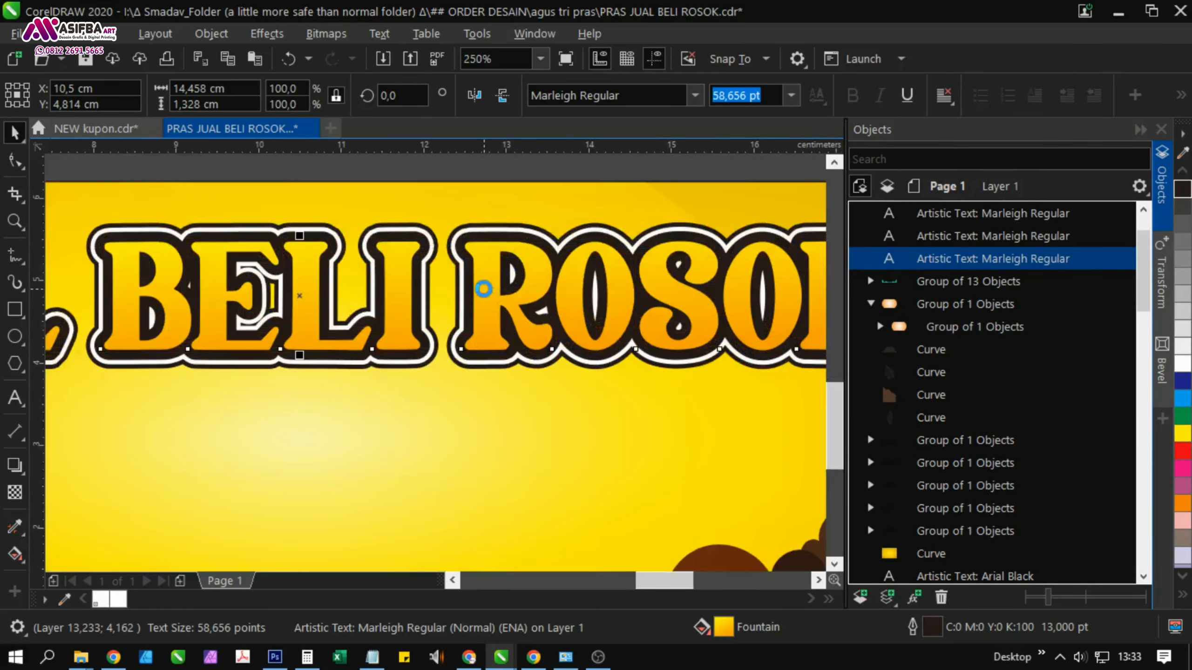
pyautogui.press('F12')
pyautogui.write('15')
pyautogui.press('Return')
pyautogui.scroll(-1, 483, 290)
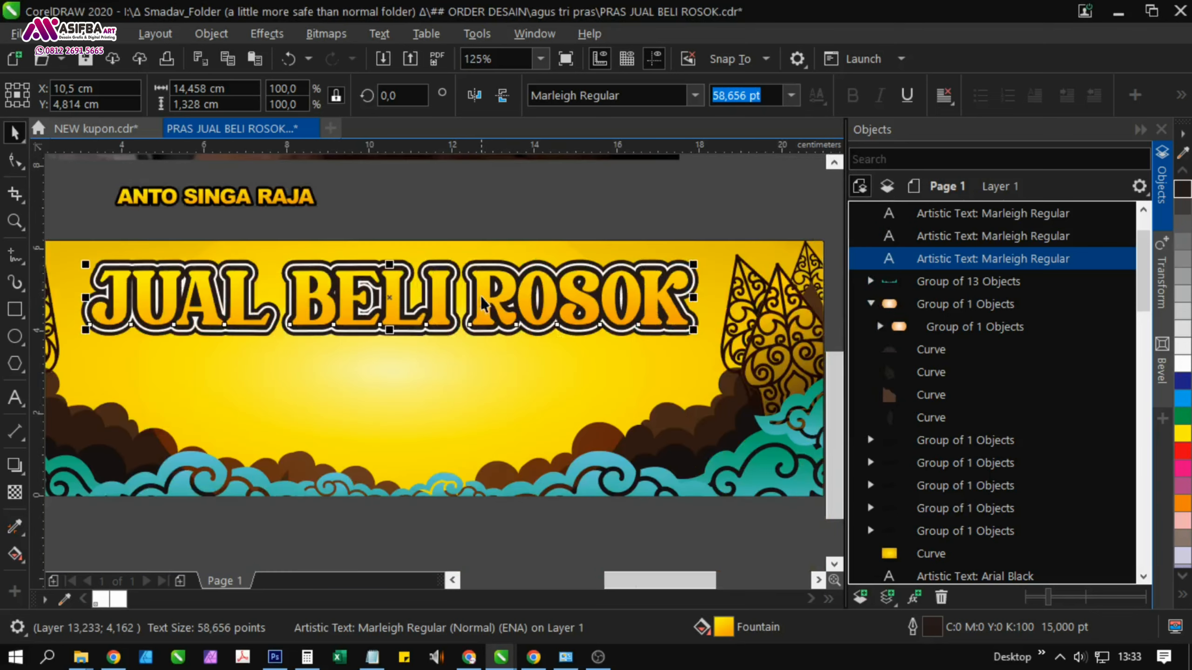
pyautogui.scroll(2, 401, 290)
pyautogui.moveTo(358, 310)
pyautogui.mouseDown()
pyautogui.moveTo(372, 333)
pyautogui.moveTo(369, 322)
pyautogui.mouseUp()
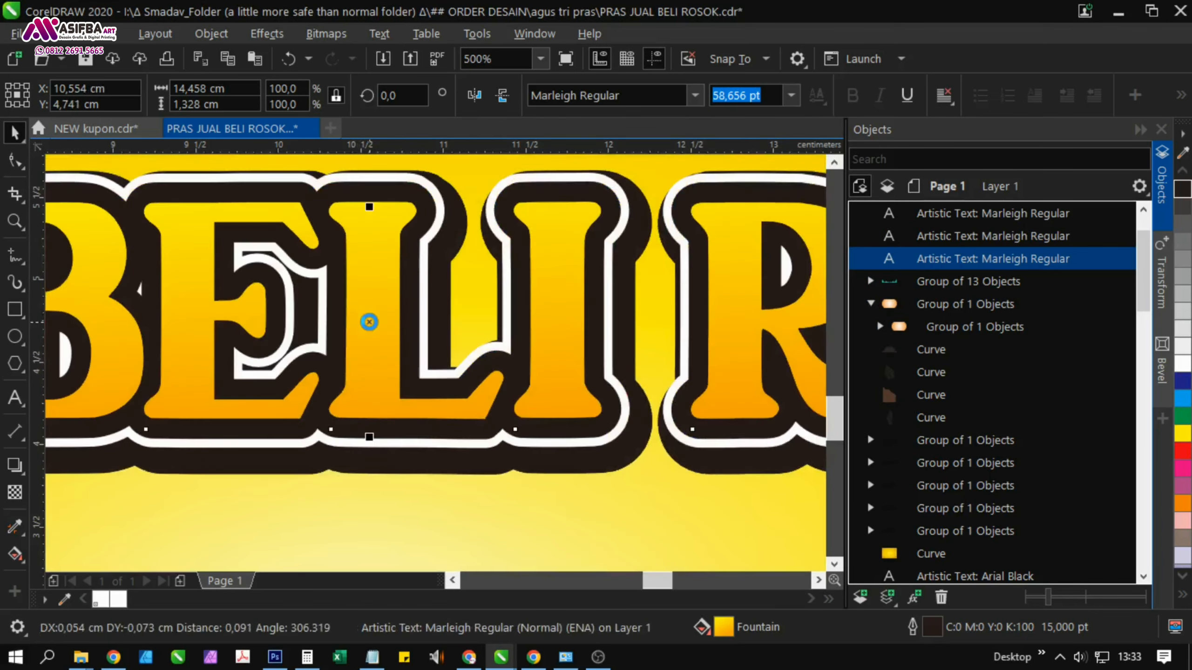
# Set the backmost title copy's outline to 13 pt and offset it to about X 10,575, Y 4,752 cm as a shadow
pyautogui.press('F12')
pyautogui.write('13')
pyautogui.press('Return')
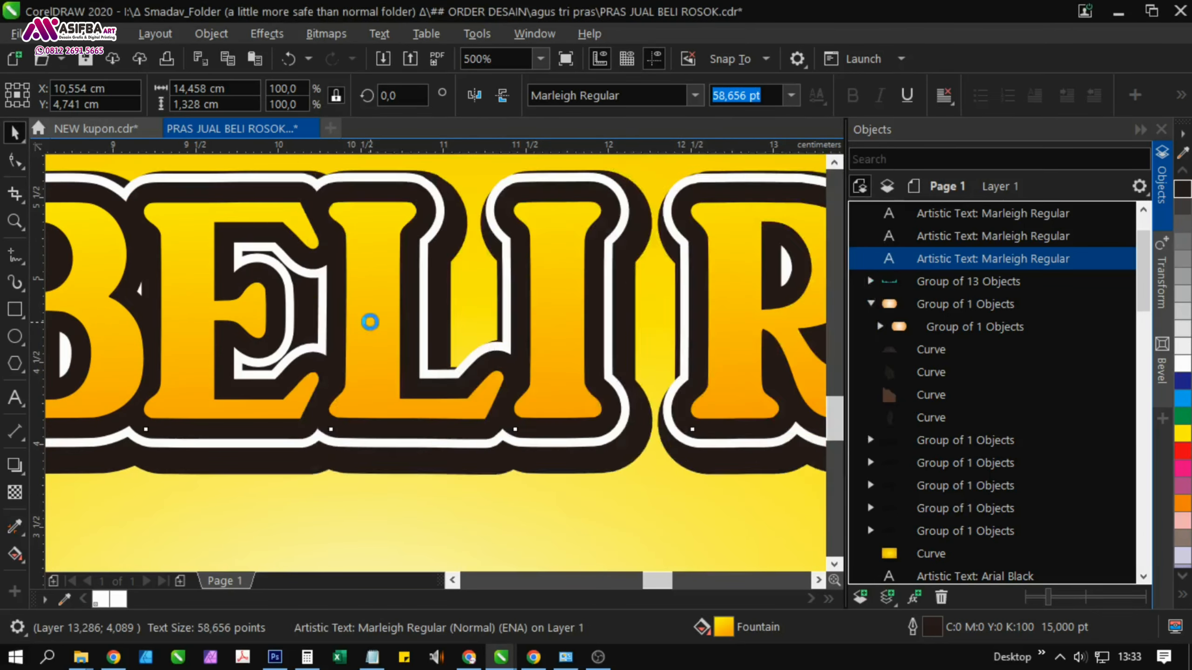
pyautogui.scroll(-1, 371, 323)
pyautogui.scroll(2, 359, 325)
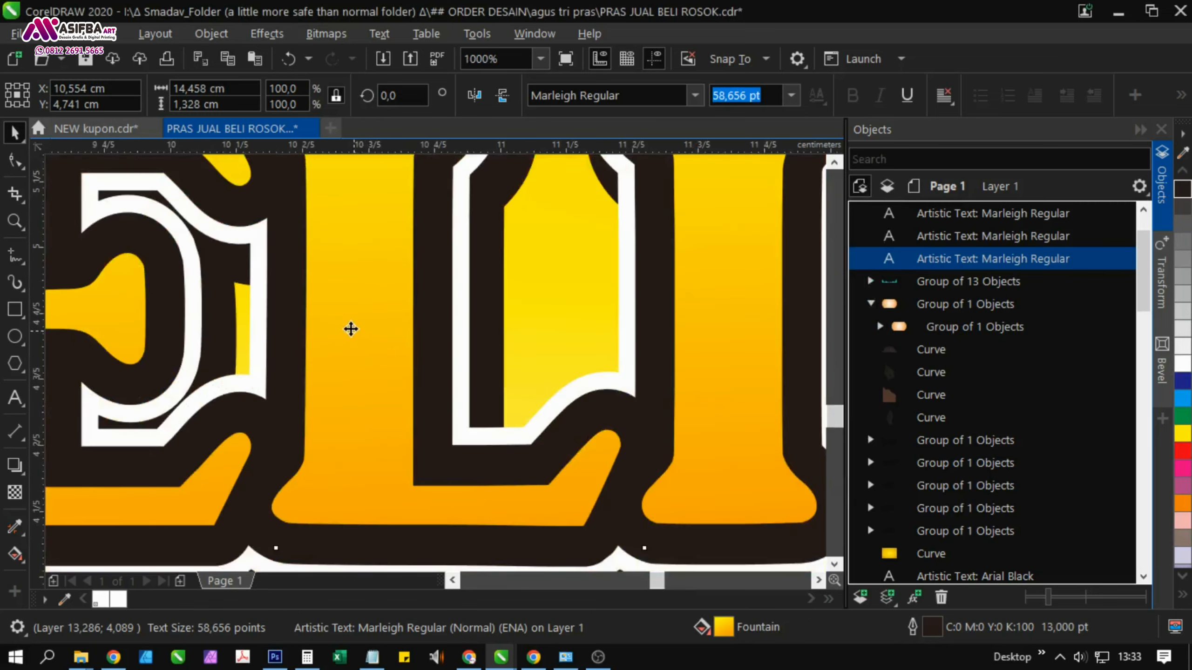
pyautogui.moveTo(349, 327); pyautogui.dragTo(349, 324)
pyautogui.scroll(-3, 348, 323)
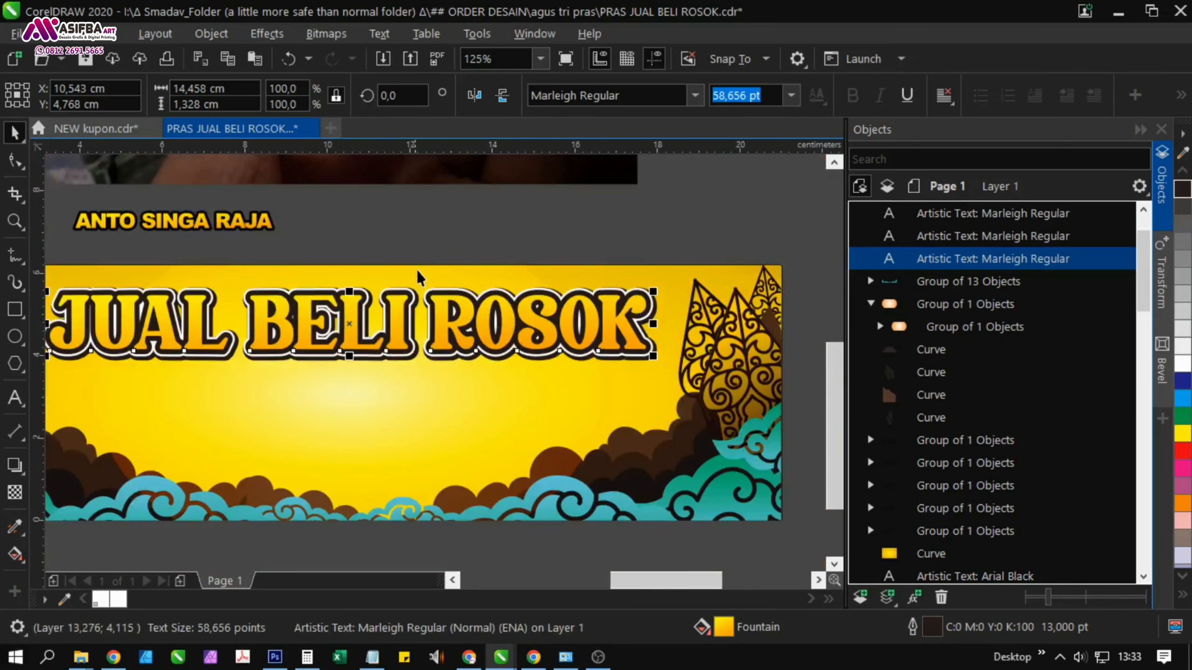
pyautogui.scroll(2, 356, 279)
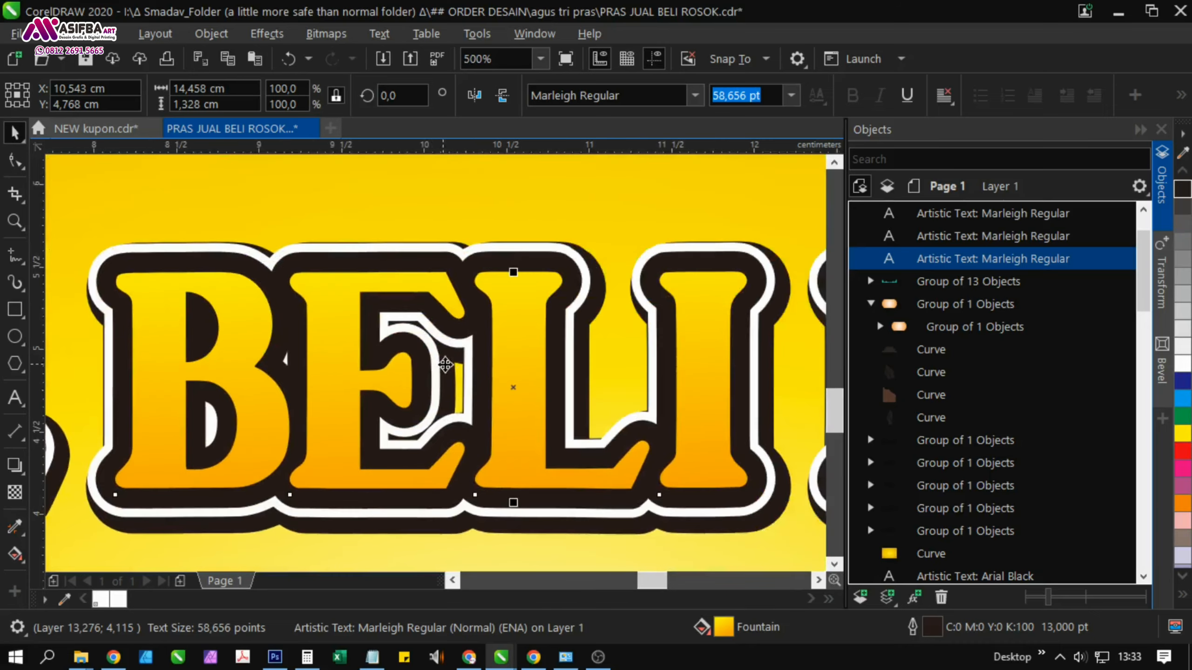
pyautogui.moveTo(516, 387); pyautogui.dragTo(519, 390)
pyautogui.scroll(-2, 519, 390)
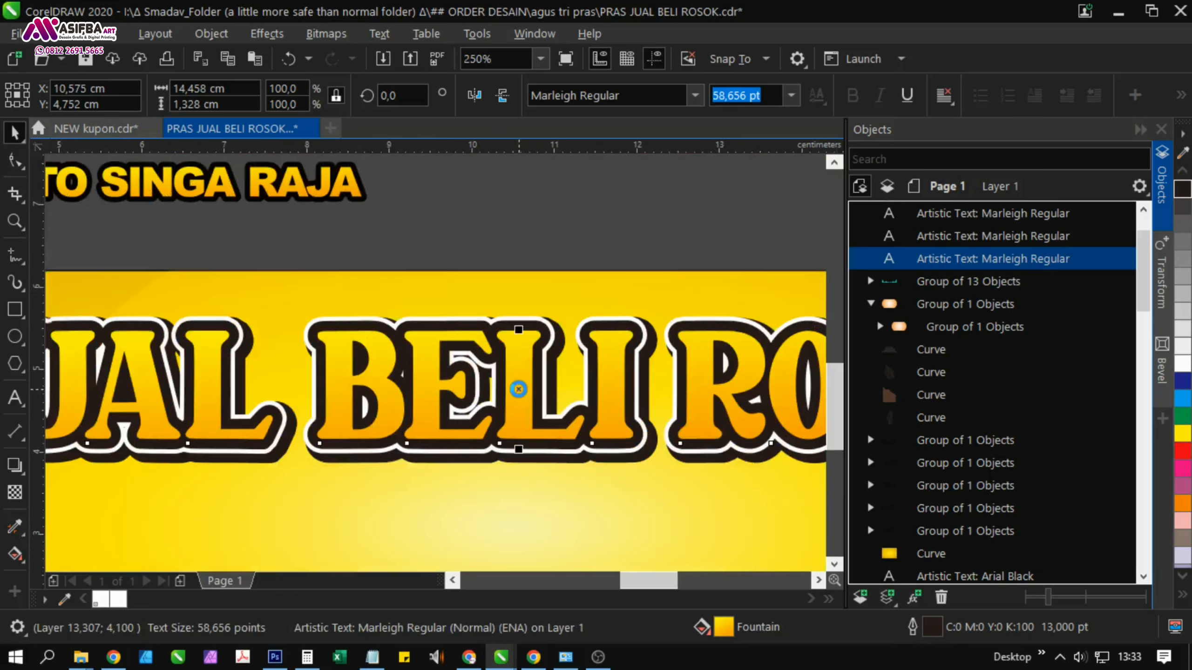
# Set the middle title copy's white outline to 12 pt
pyautogui.click(984, 243)
pyautogui.press('F12')
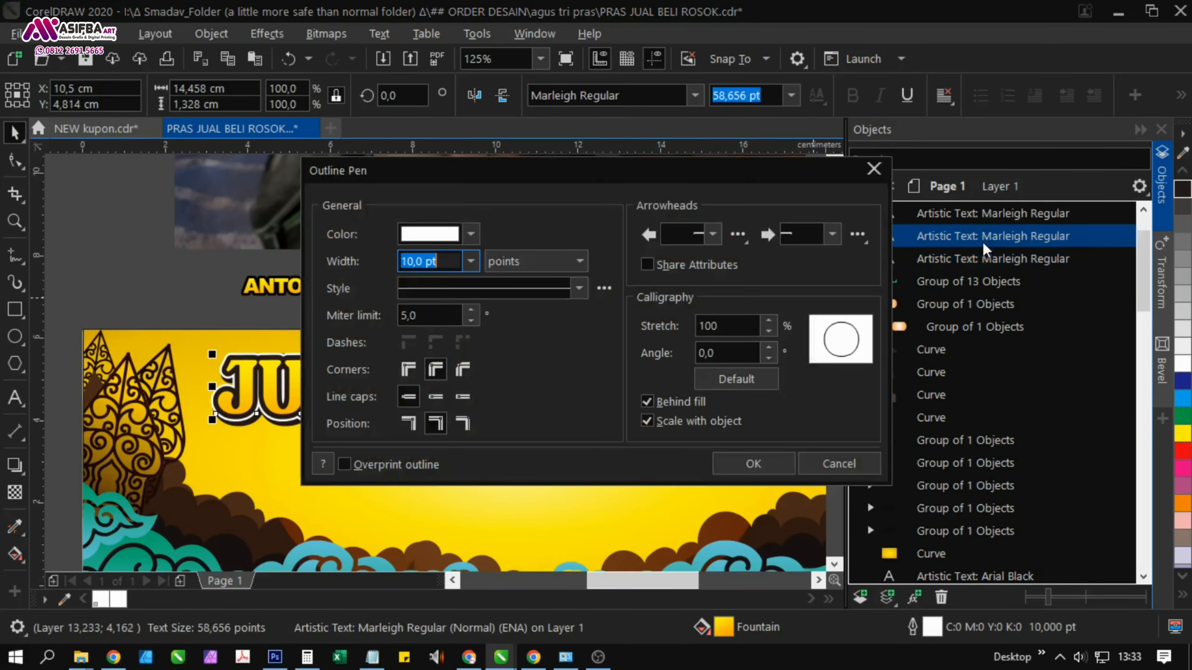
pyautogui.write('12')
pyautogui.press('Return')
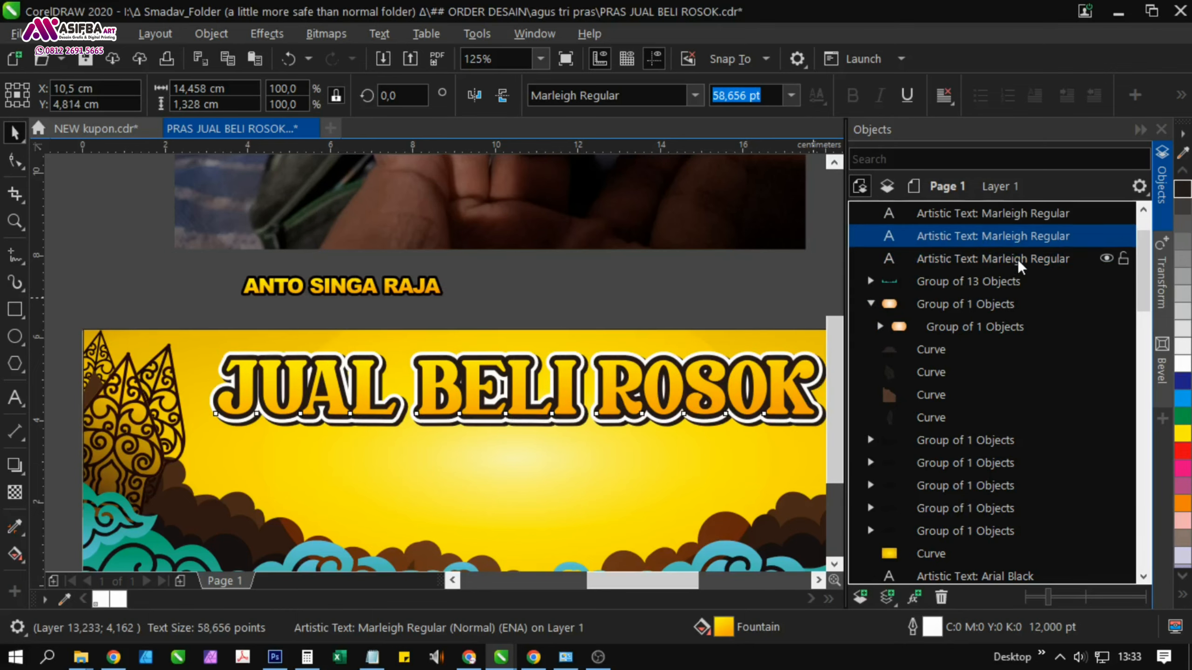
# Shift the backmost black-outlined title copy to about X 10,596, Y 4,731 cm and deselect it
pyautogui.click(1009, 259)
pyautogui.scroll(2, 433, 364)
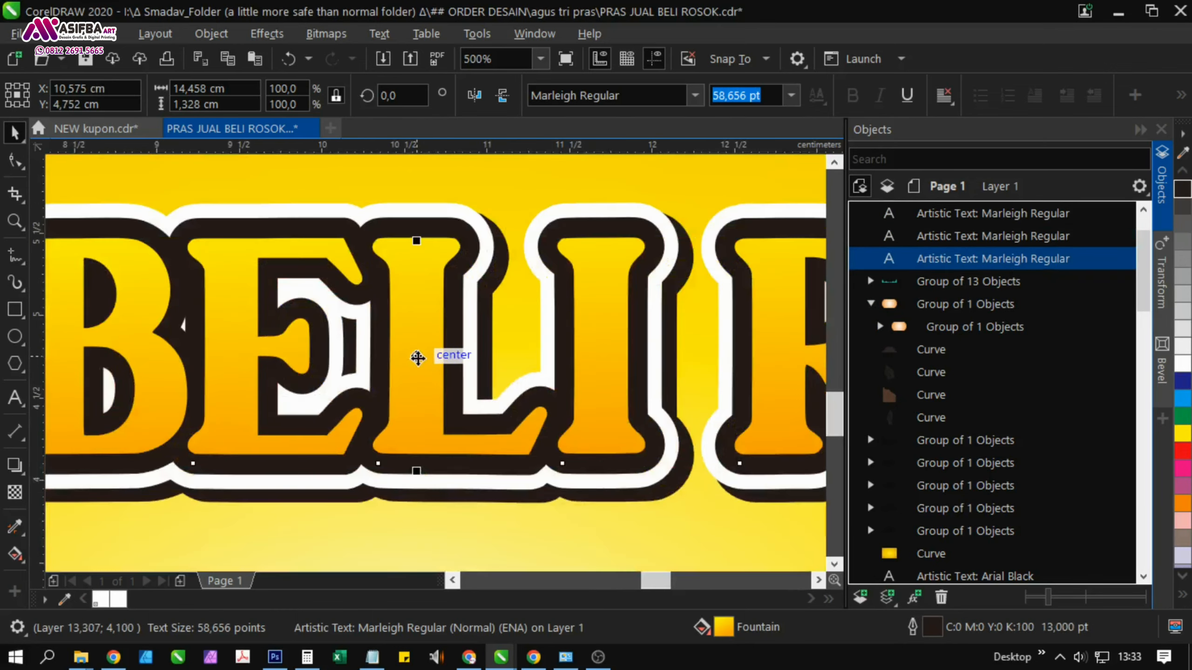
pyautogui.scroll(-1, 418, 359)
pyautogui.moveTo(417, 358); pyautogui.dragTo(419, 360)
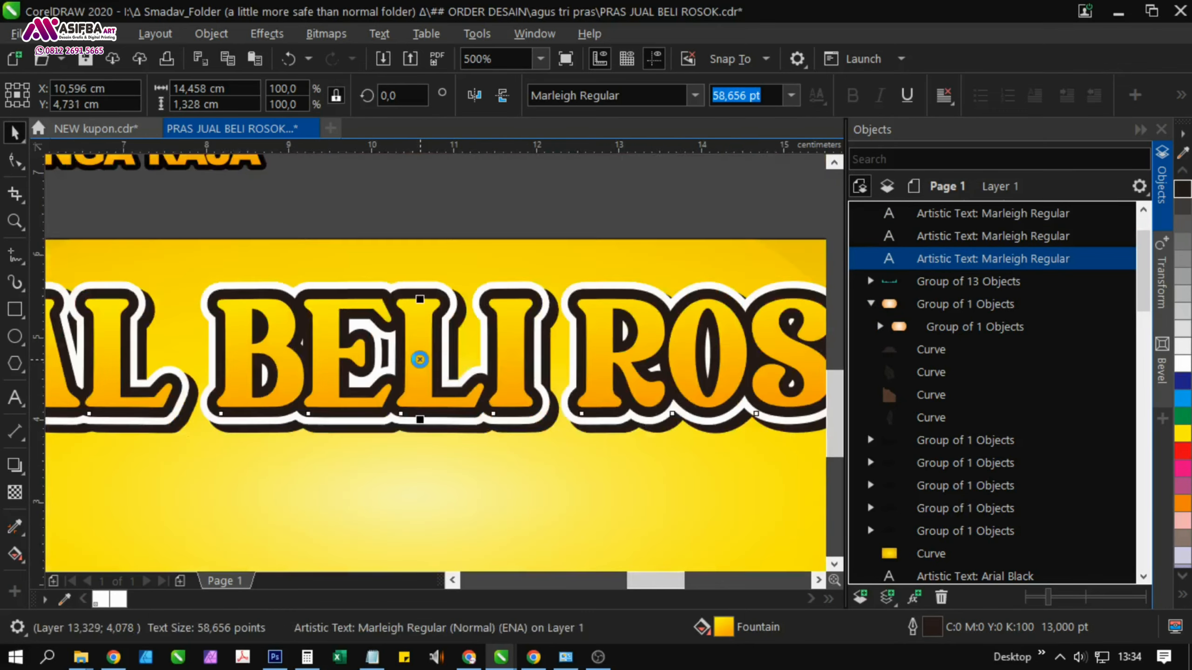
pyautogui.scroll(-2, 481, 280)
pyautogui.click(680, 269)
pyautogui.scroll(-1, 678, 262)
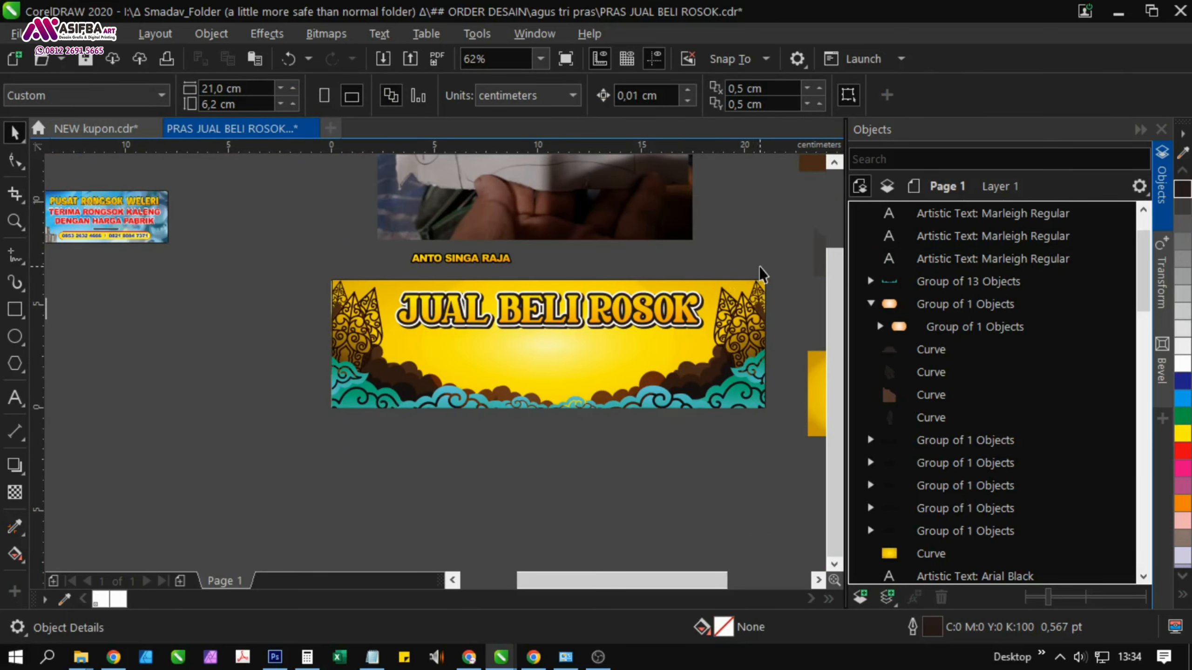
# Group the three stacked title copies and centre the group horizontally on the banner background
pyautogui.moveTo(763, 268); pyautogui.dragTo(361, 376)
pyautogui.hotkey('ctrl', 'g')
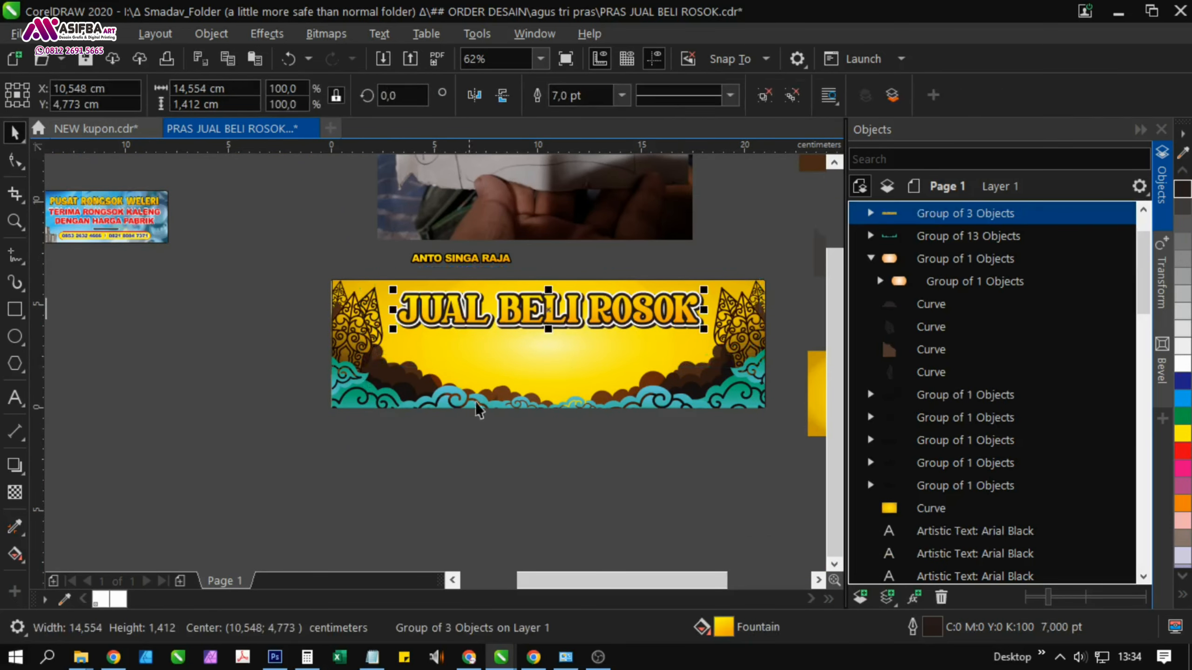
pyautogui.keyDown('shift'); pyautogui.click(587, 390); pyautogui.keyUp('shift')
pyautogui.click(580, 461)
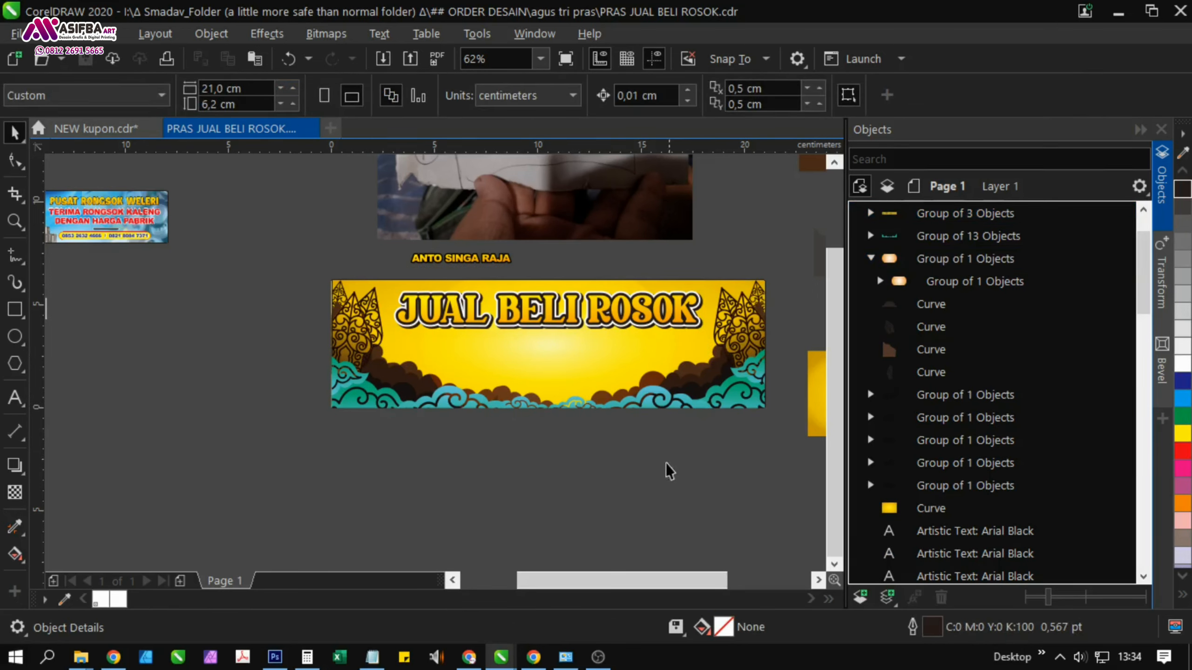
# Switch to WhatsApp in the browser, copy the customer's phone number from the chat, and return to CorelDRAW
pyautogui.click(469, 657)
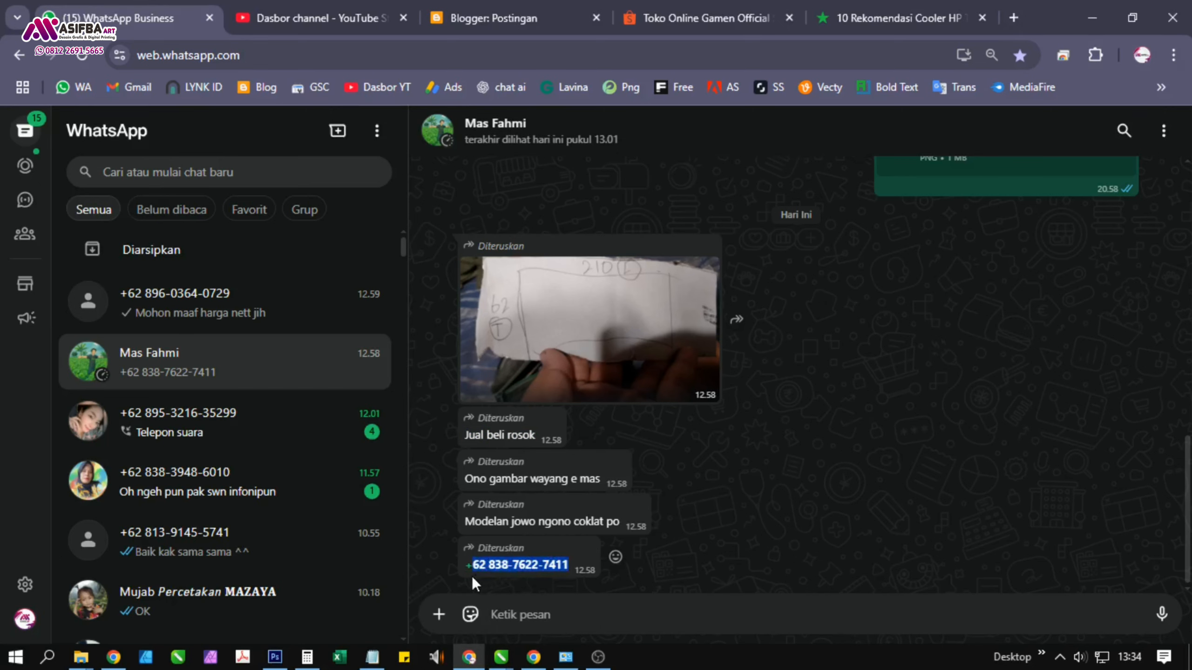
pyautogui.hotkey('alt', 'Tab')
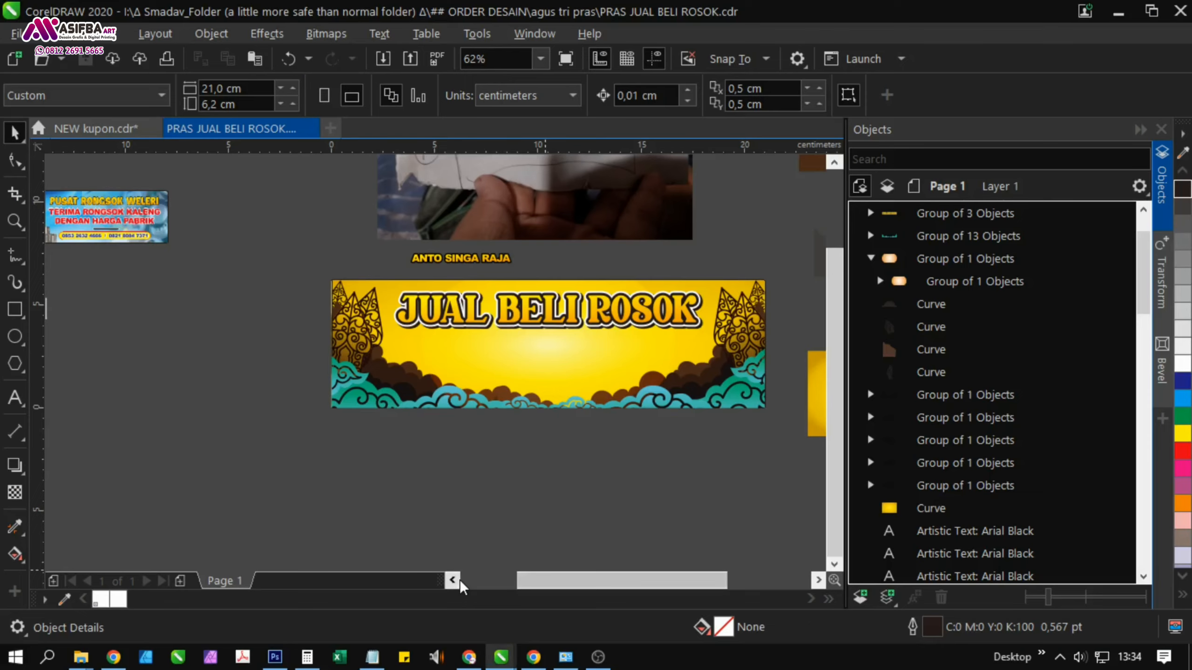
# Copy the yellow rounded rectangle from the blue reference banner and place it beneath the title at about X 9,066, Y 2,011 cm
pyautogui.scroll(-2, 479, 345)
pyautogui.scroll(2, 386, 327)
pyautogui.scroll(2, 405, 264)
pyautogui.scroll(-2, 407, 323)
pyautogui.scroll(2, 315, 348)
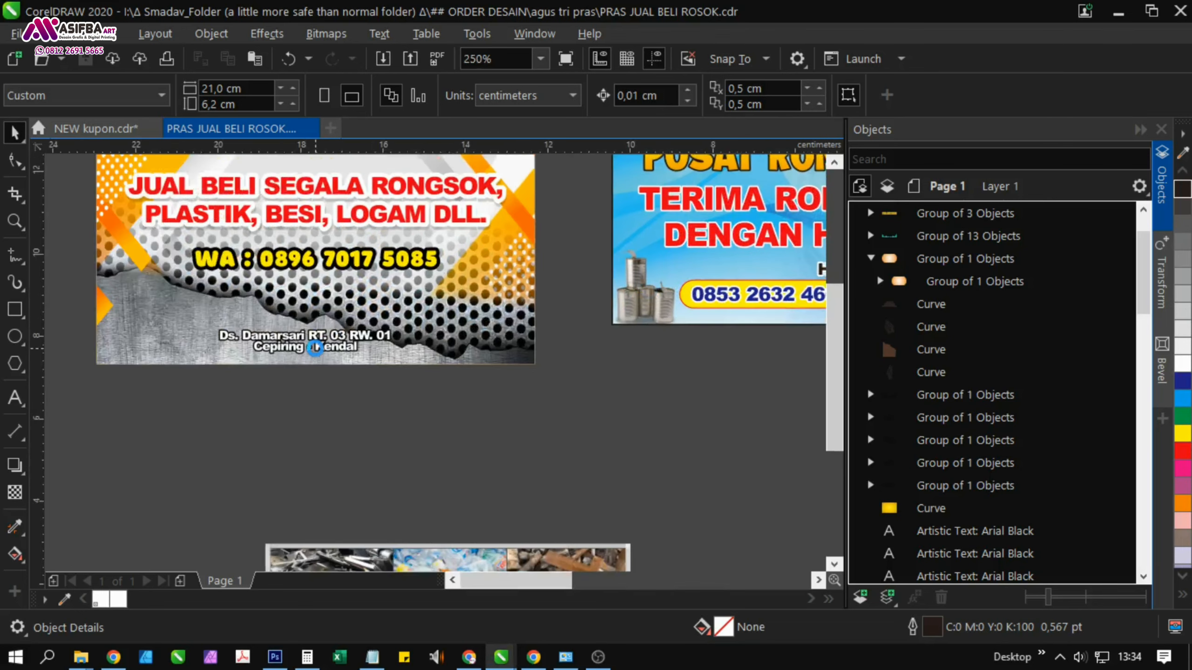
pyautogui.scroll(-1, 315, 348)
pyautogui.hscroll(2, 364, 323)
pyautogui.click(349, 282)
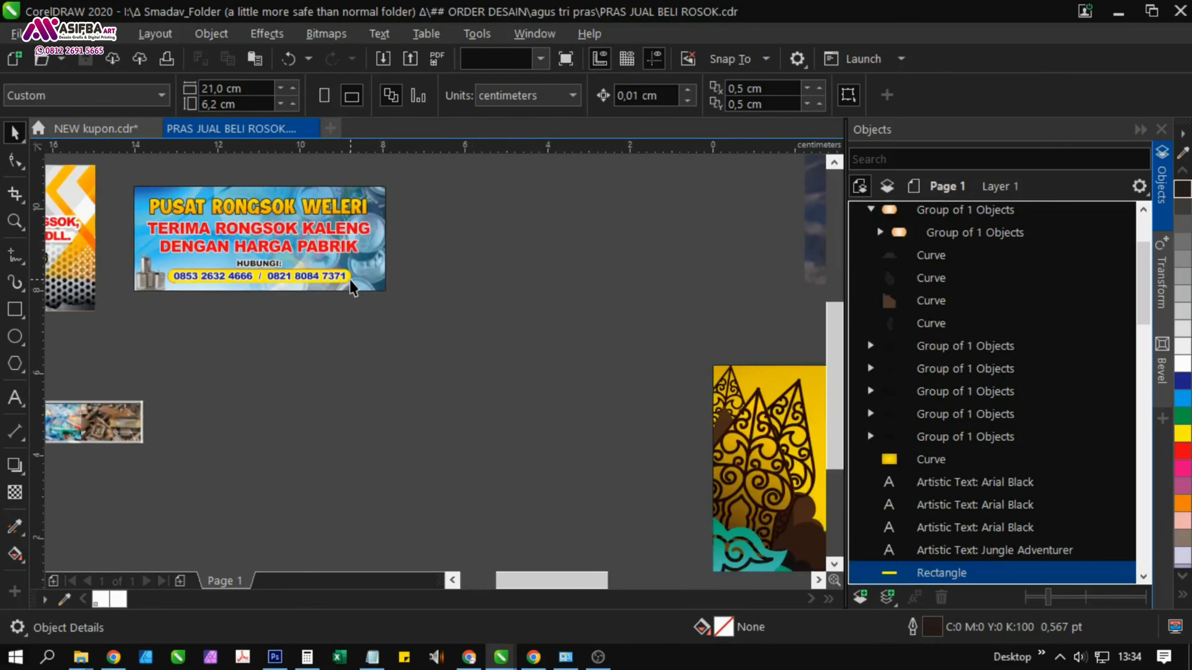
pyautogui.scroll(-1, 353, 281)
pyautogui.moveTo(385, 300); pyautogui.dragTo(599, 393)
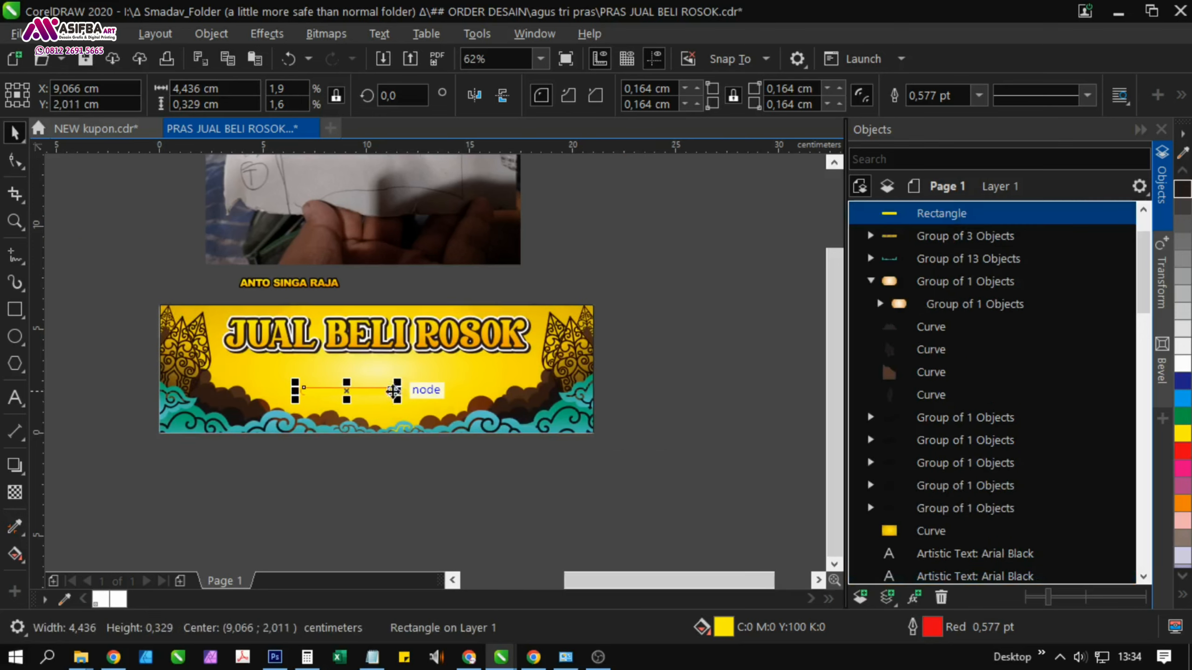
# Group the four faint cloud shapes standing outside the page beside the dark brown silhouette
pyautogui.scroll(-2, 393, 446)
pyautogui.scroll(4, 391, 428)
pyautogui.scroll(-3, 382, 430)
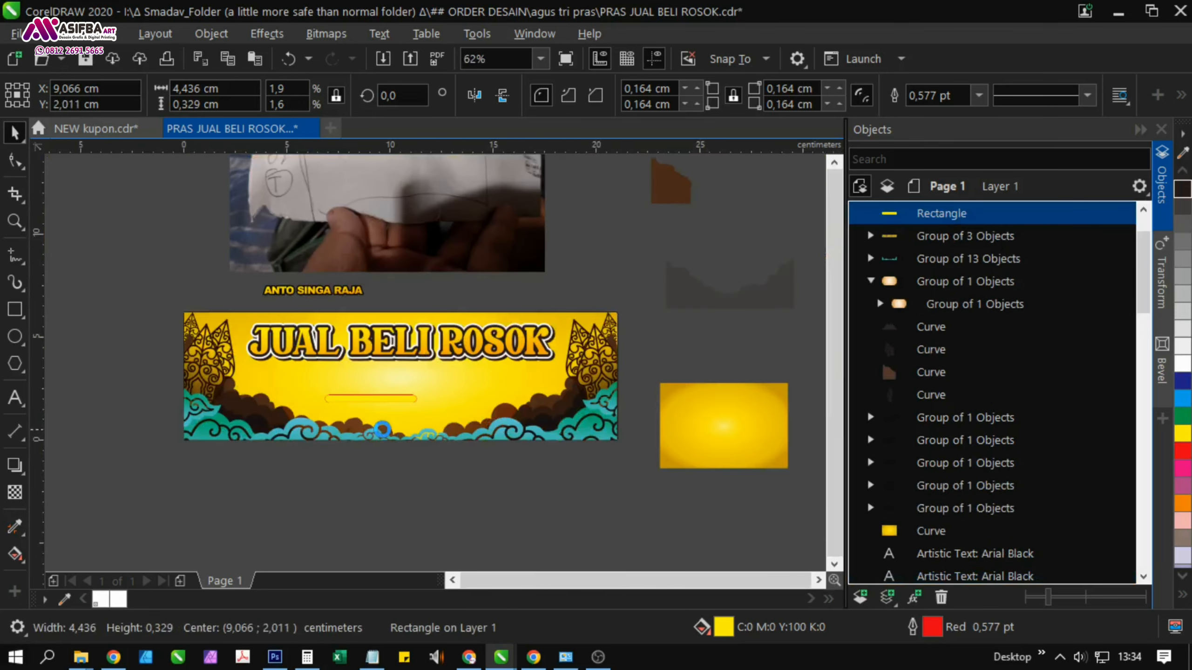
pyautogui.scroll(2, 638, 273)
pyautogui.scroll(2, 641, 280)
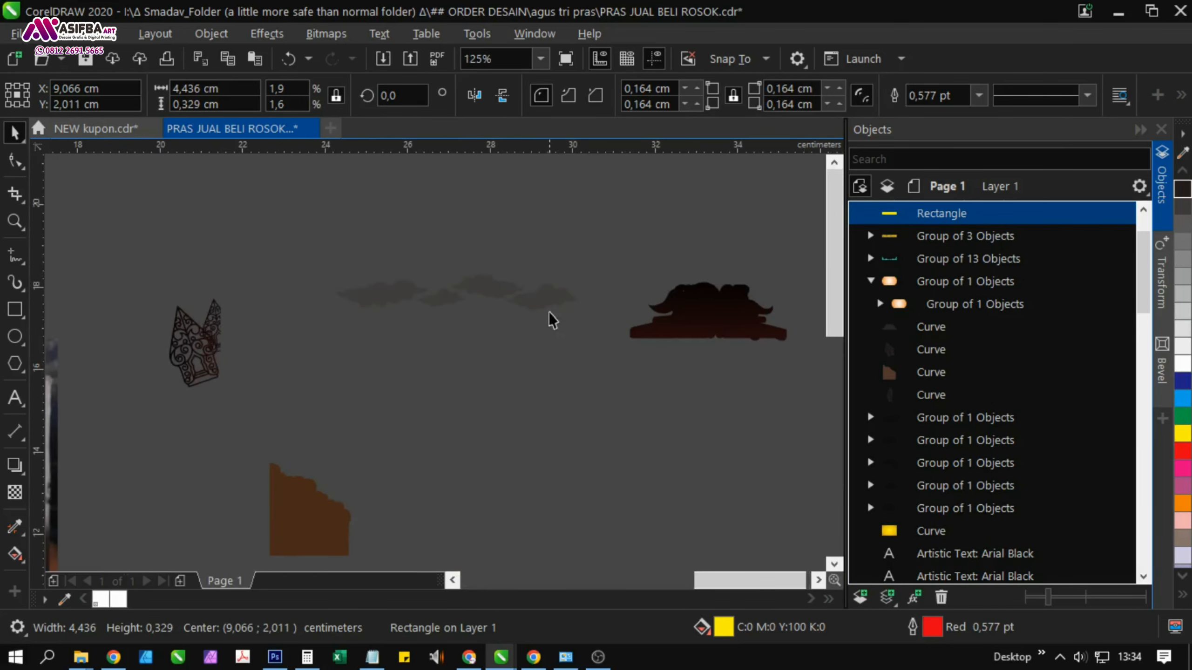
pyautogui.click(548, 300)
pyautogui.moveTo(336, 247); pyautogui.dragTo(625, 409)
pyautogui.hotkey('ctrl', 'g')
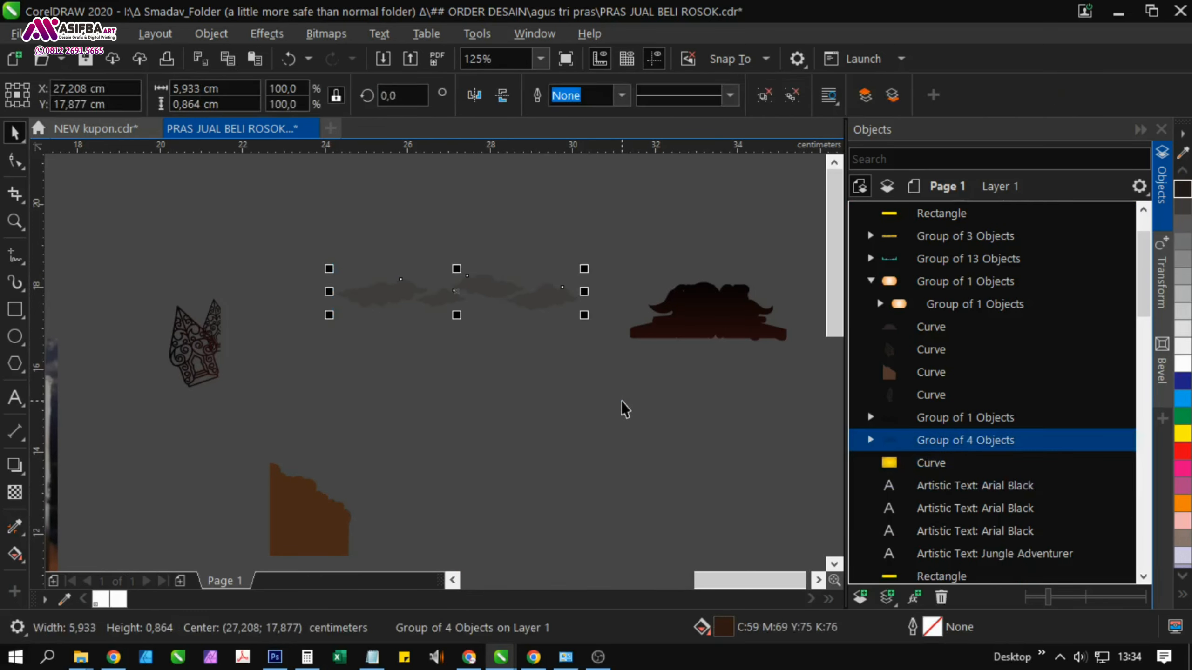
# Move the cloud group onto the banner behind the title, enlarge it to 275% and position it at about X 10,86, Y 4,292 cm
pyautogui.scroll(-4, 550, 340)
pyautogui.moveTo(586, 242); pyautogui.dragTo(371, 371)
pyautogui.scroll(2, 378, 358)
pyautogui.moveTo(433, 423); pyautogui.dragTo(660, 463)
pyautogui.scroll(2, 565, 405)
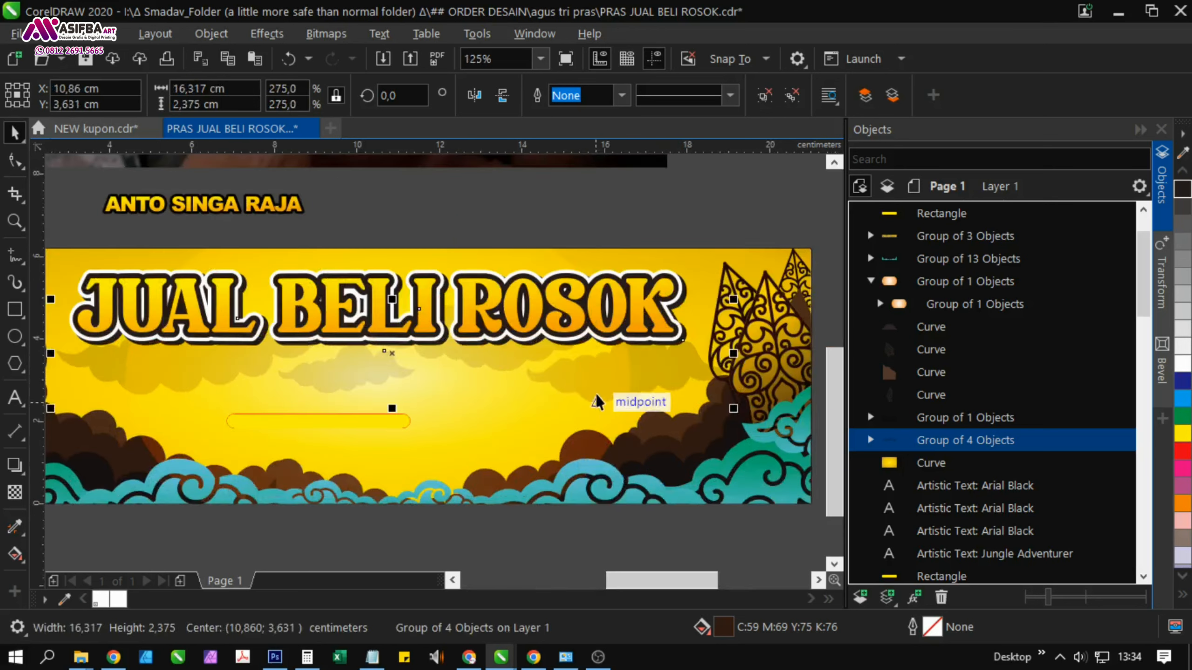
pyautogui.click(596, 378)
pyautogui.moveTo(632, 383); pyautogui.dragTo(678, 343)
pyautogui.hotkey('ctrl', 'z')
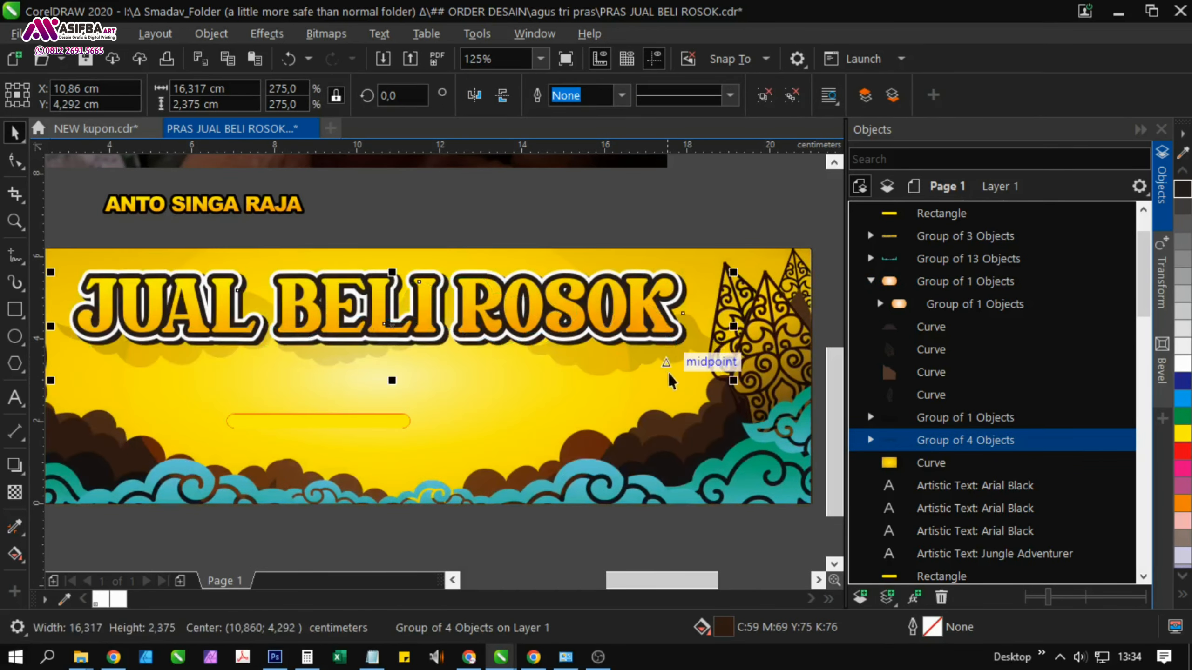
# PowerClip the enlarged cloud group inside the yellow banner background and deselect it
pyautogui.scroll(-1, 698, 338)
pyautogui.rightClick(717, 320)
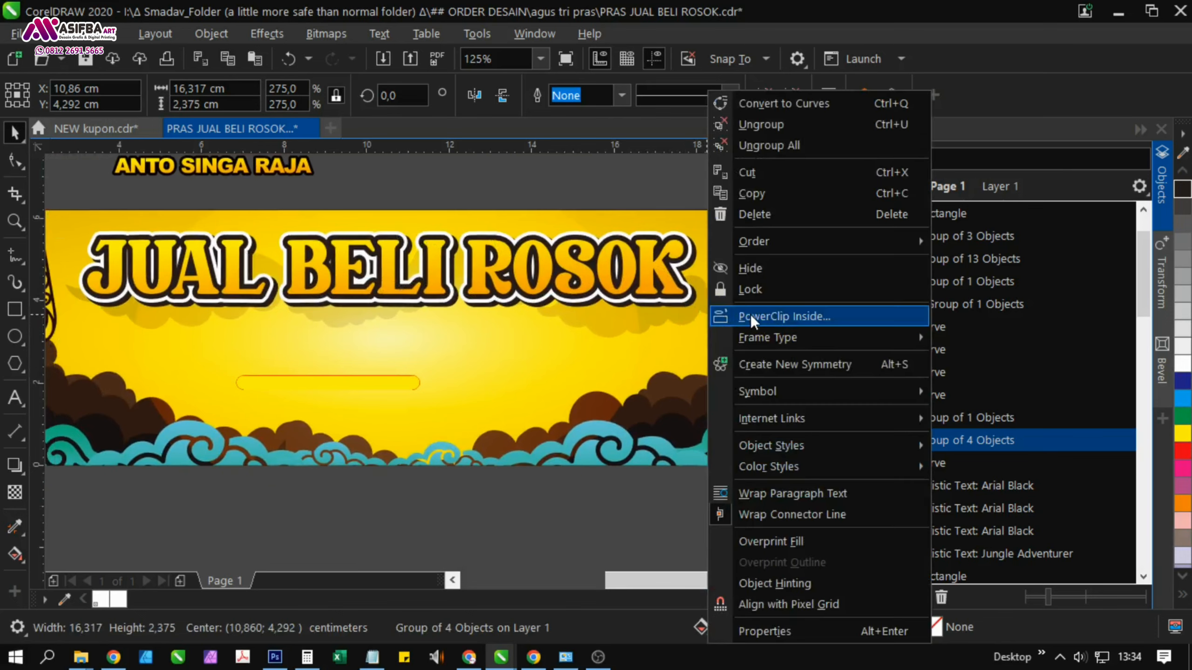
pyautogui.click(750, 314)
pyautogui.click(682, 371)
pyautogui.scroll(-1, 681, 362)
pyautogui.scroll(-1, 682, 362)
pyautogui.click(628, 459)
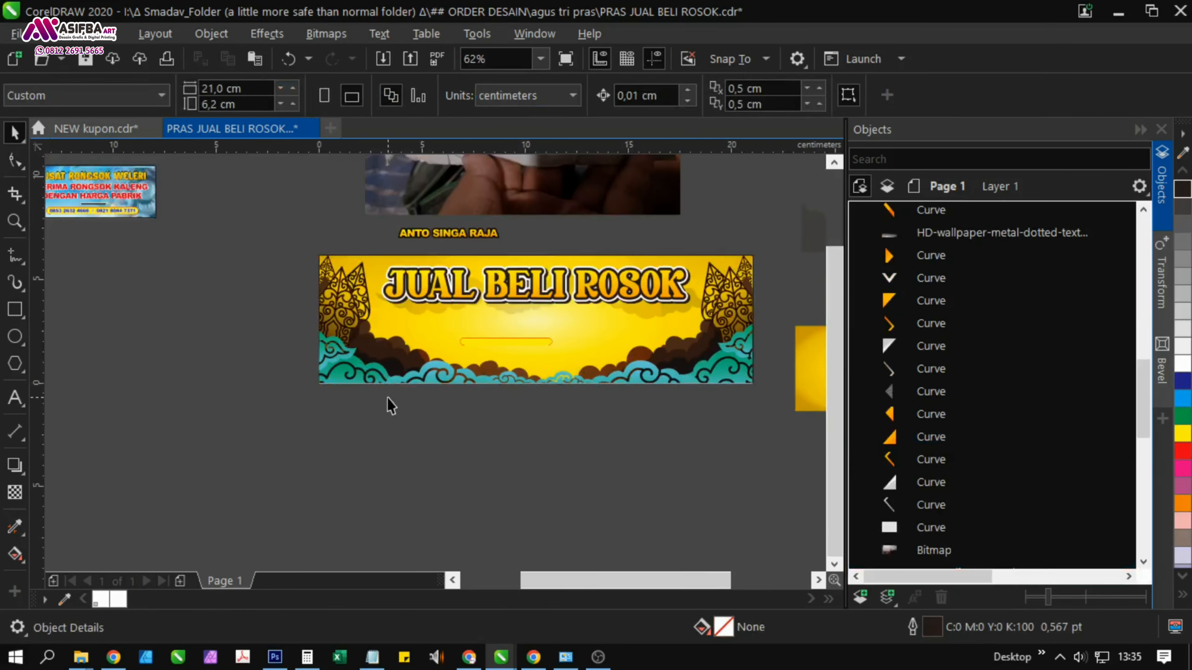
# Move the yellow rounded rectangle off the banner into the empty area below the page
pyautogui.moveTo(552, 367); pyautogui.dragTo(456, 535)
pyautogui.moveTo(487, 509); pyautogui.dragTo(552, 396)
pyautogui.click(478, 436)
pyautogui.scroll(2, 477, 435)
# Add the copied phone number as artistic text over the yellow rounded rectangle and replace its +62 prefix with 0
pyautogui.click(19, 408)
pyautogui.scroll(1, 582, 385)
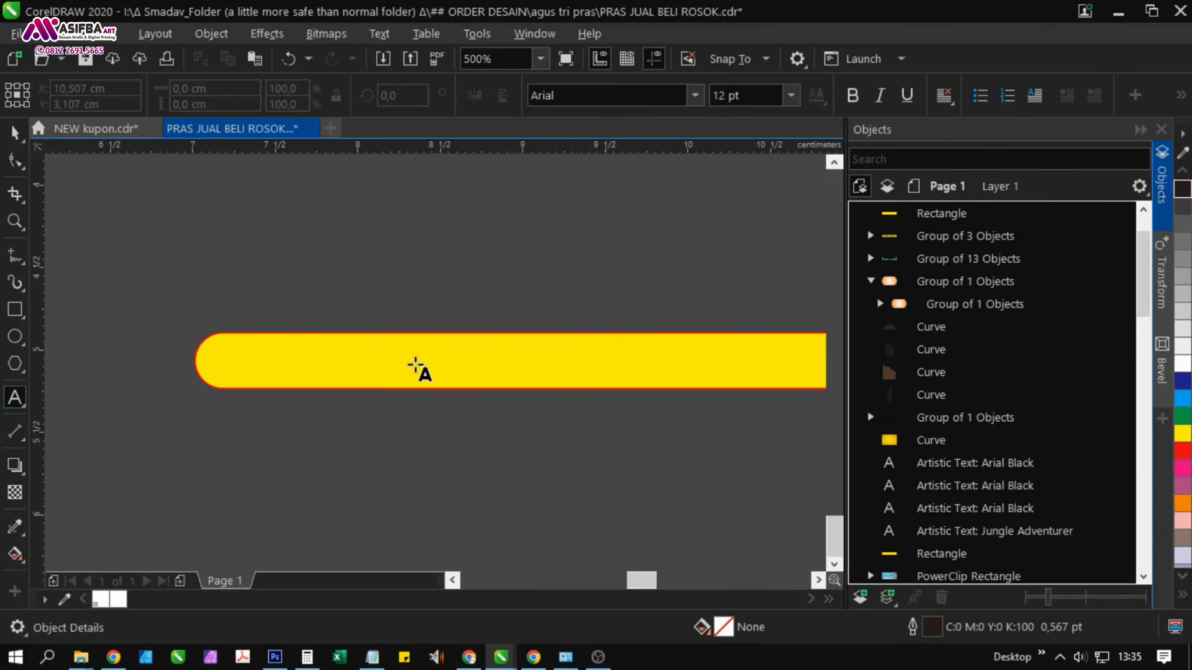
pyautogui.click(392, 362)
pyautogui.hotkey('ctrl', 'v')
pyautogui.scroll(-1, 393, 364)
pyautogui.moveTo(398, 406); pyautogui.dragTo(256, 408)
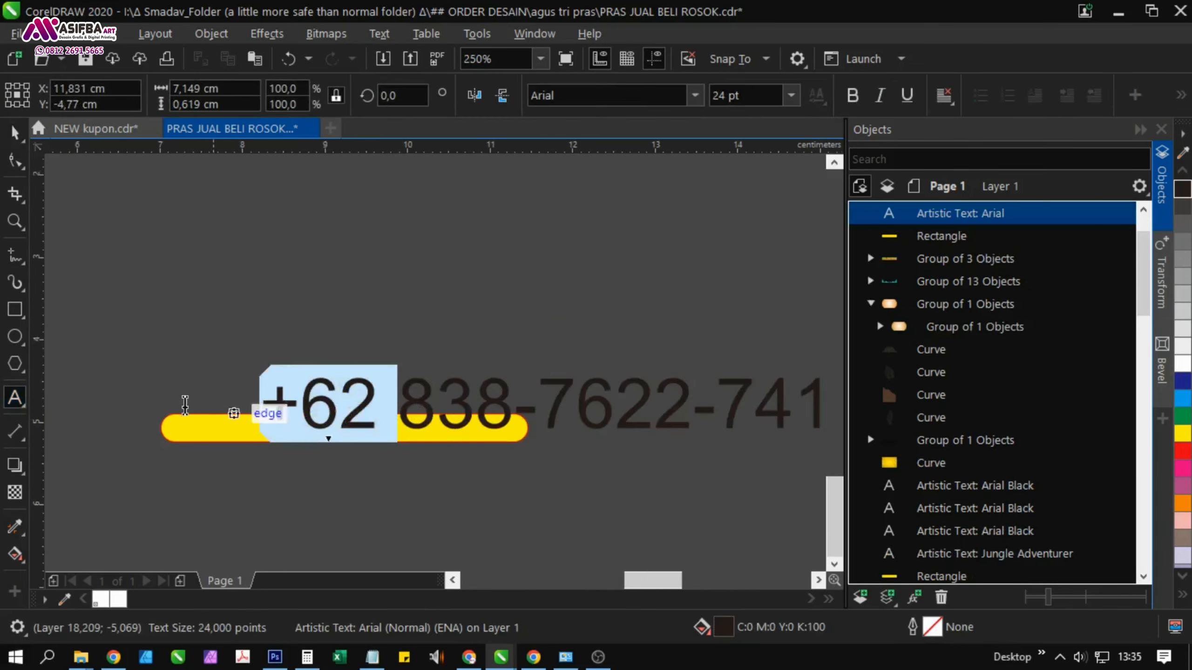
pyautogui.write('0')
pyautogui.click(13, 134)
# Set the phone number text in the Poppins font with bold style
pyautogui.scroll(1, 274, 348)
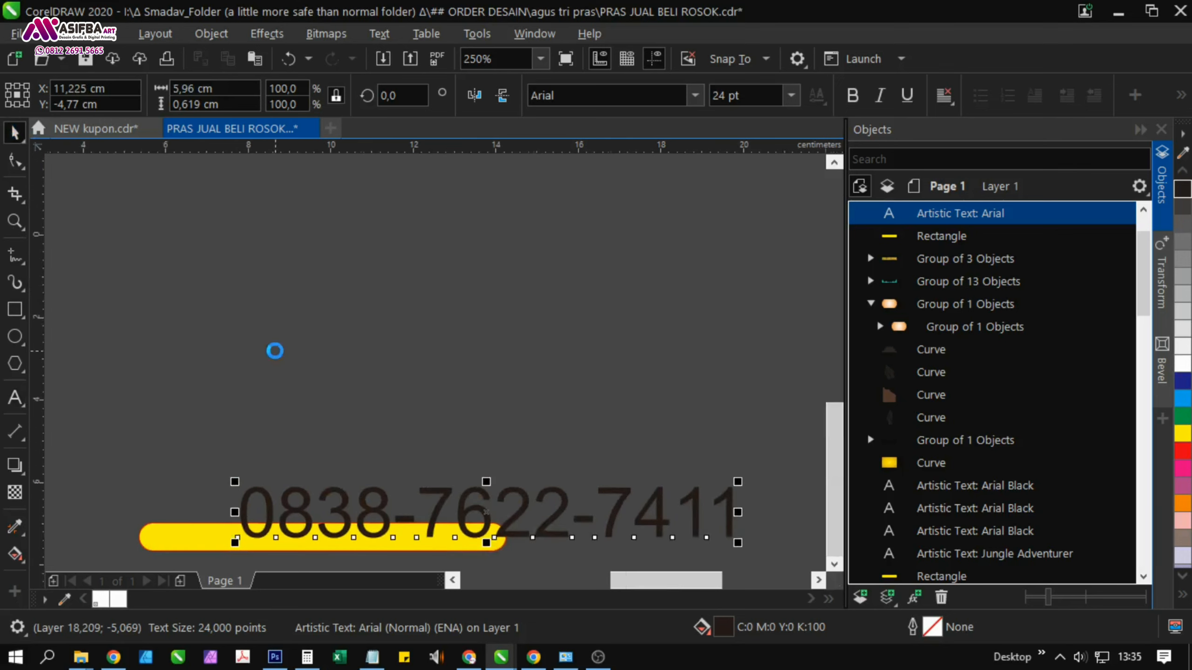
pyautogui.scroll(-1, 274, 349)
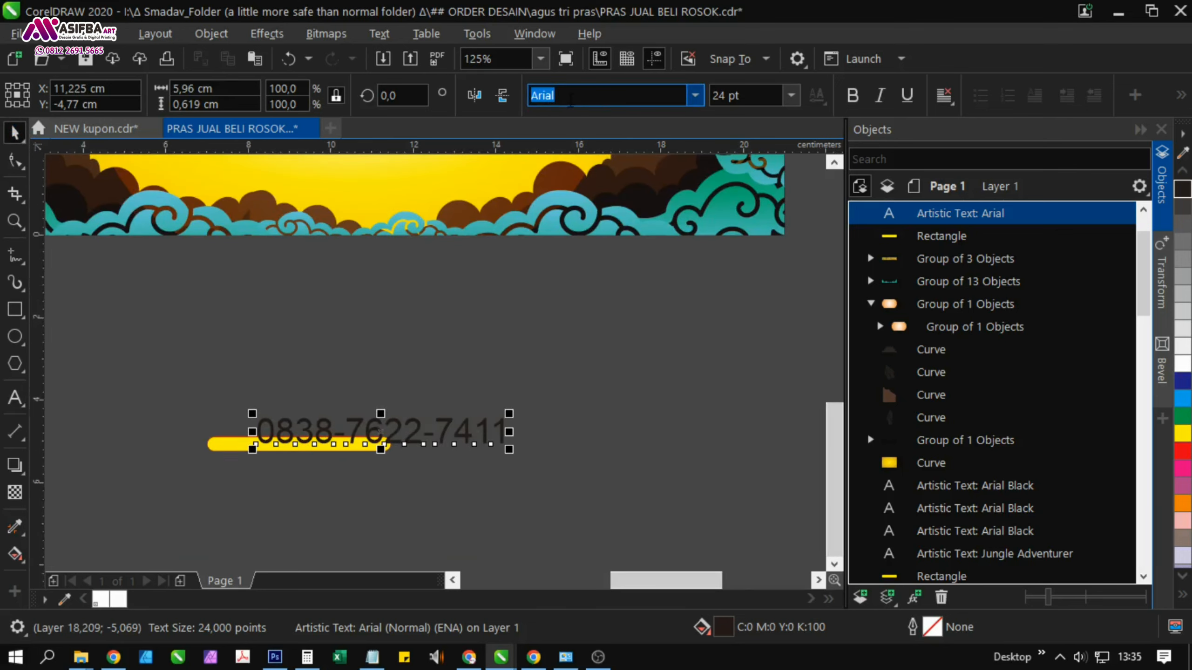
pyautogui.write('Poppins')
pyautogui.press('Return')
pyautogui.click(852, 95)
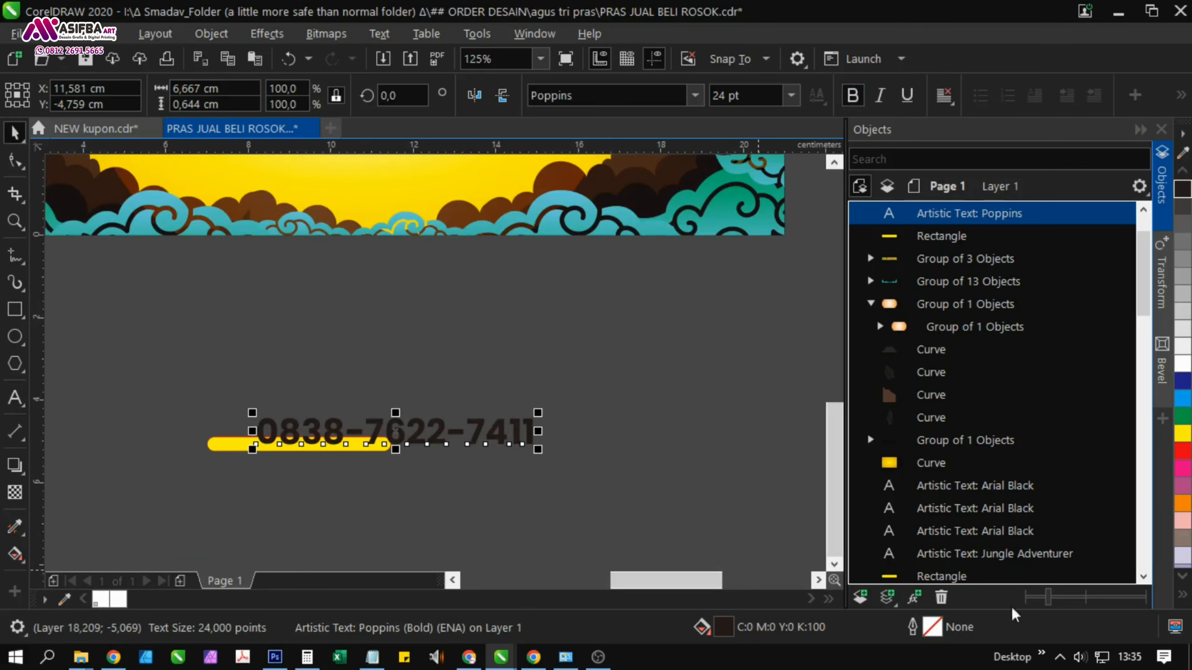
# Fill the phone number text with the near-black colour C93 M88 Y89 K80 and deselect it
pyautogui.doubleClick(721, 626)
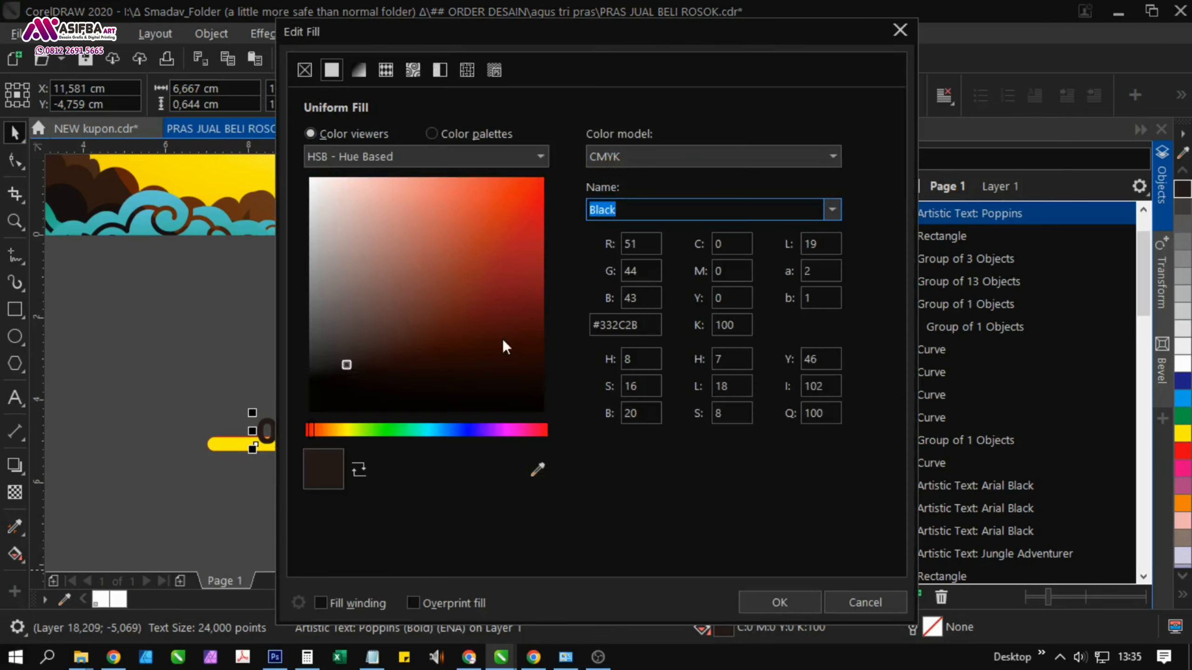
pyautogui.moveTo(503, 340); pyautogui.dragTo(693, 532)
pyautogui.press('Return')
pyautogui.click(676, 528)
pyautogui.moveTo(603, 449); pyautogui.dragTo(616, 512)
pyautogui.scroll(-1, 598, 507)
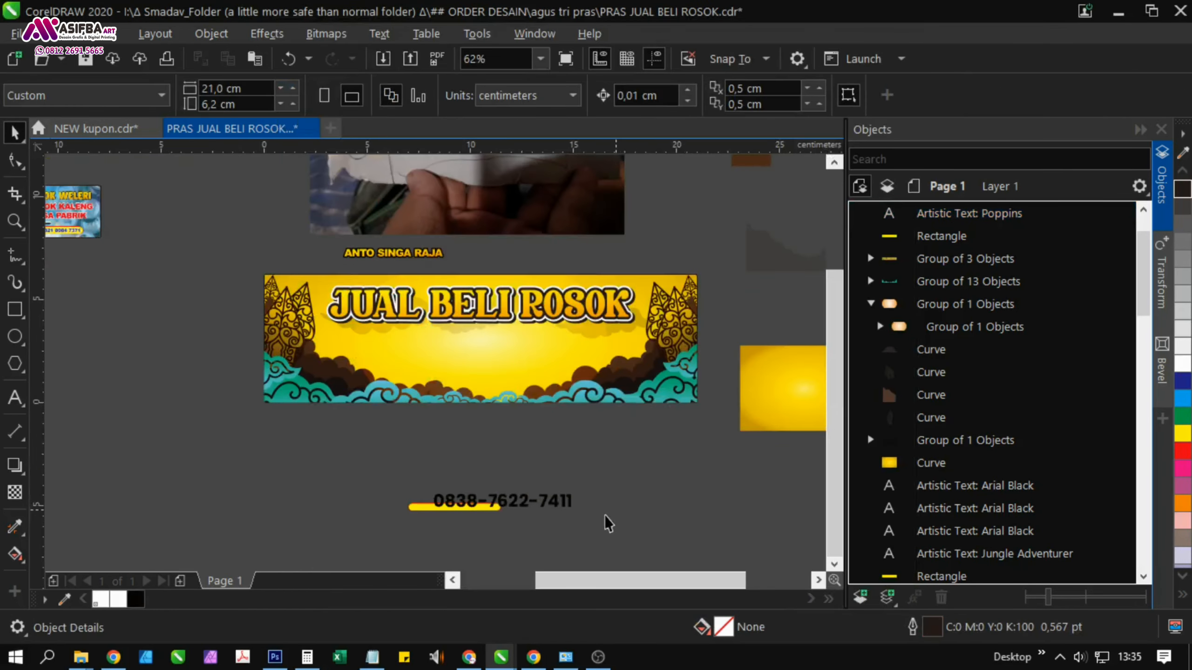
# Place the yellow rounded rectangle on the banner's lower part and enlarge it to about 10,839 × 0,804 cm at X 9,87, Y 1,694
pyautogui.moveTo(420, 512); pyautogui.dragTo(432, 372)
pyautogui.scroll(1, 509, 371)
pyautogui.moveTo(521, 382); pyautogui.dragTo(652, 453)
pyautogui.scroll(-1, 439, 479)
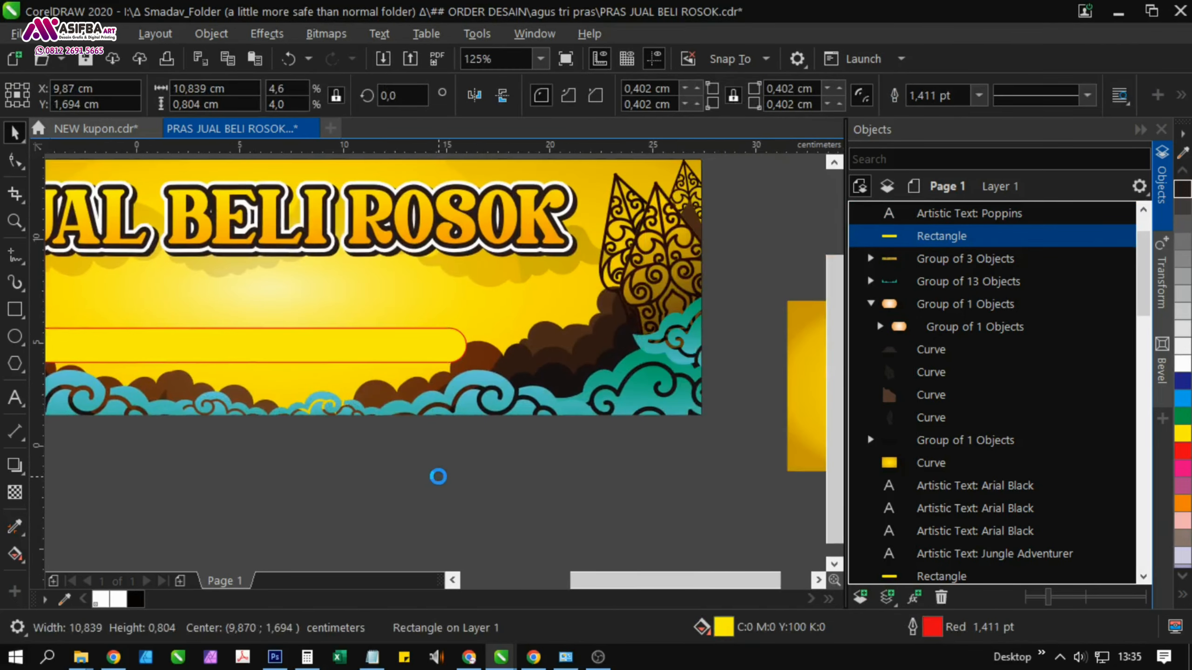
# Bring the dark gradient silhouette below the banner and apply its sampled fill to the rounded rectangle
pyautogui.moveTo(577, 262); pyautogui.dragTo(396, 527)
pyautogui.moveTo(514, 346); pyautogui.dragTo(157, 472)
pyautogui.scroll(2, 185, 423)
pyautogui.click(14, 529)
pyautogui.click(206, 547)
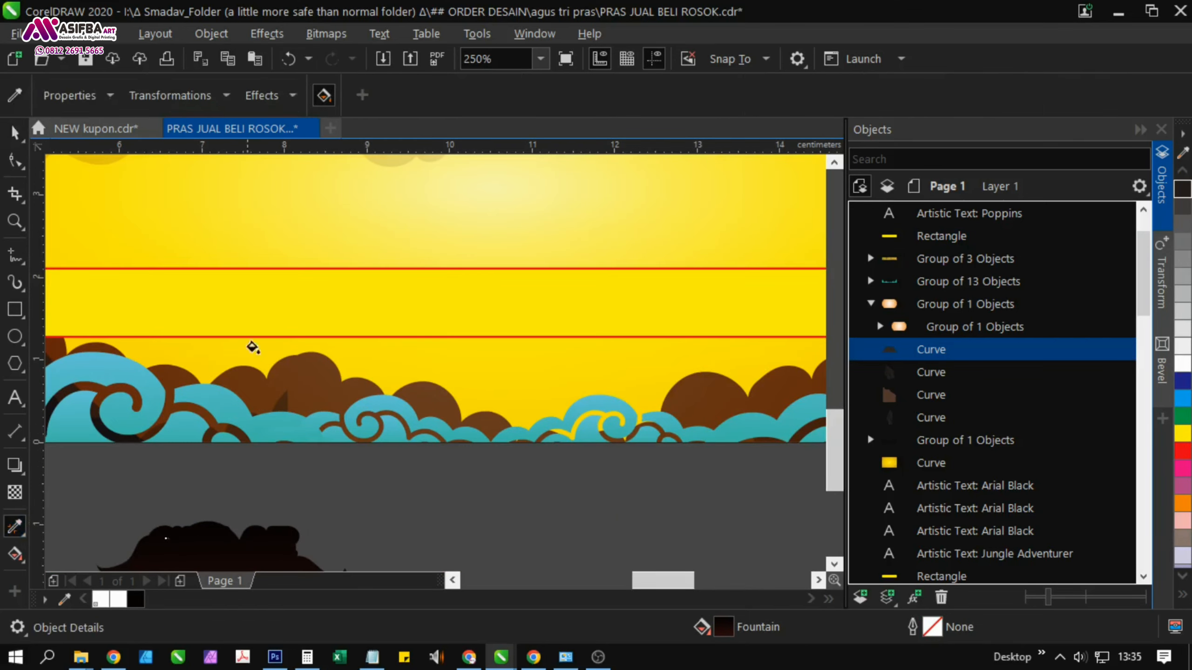
pyautogui.click(277, 296)
pyautogui.scroll(-1, 279, 295)
pyautogui.press('space')
# Give the rounded rectangle a white outline 3 pt wide
pyautogui.click(380, 310)
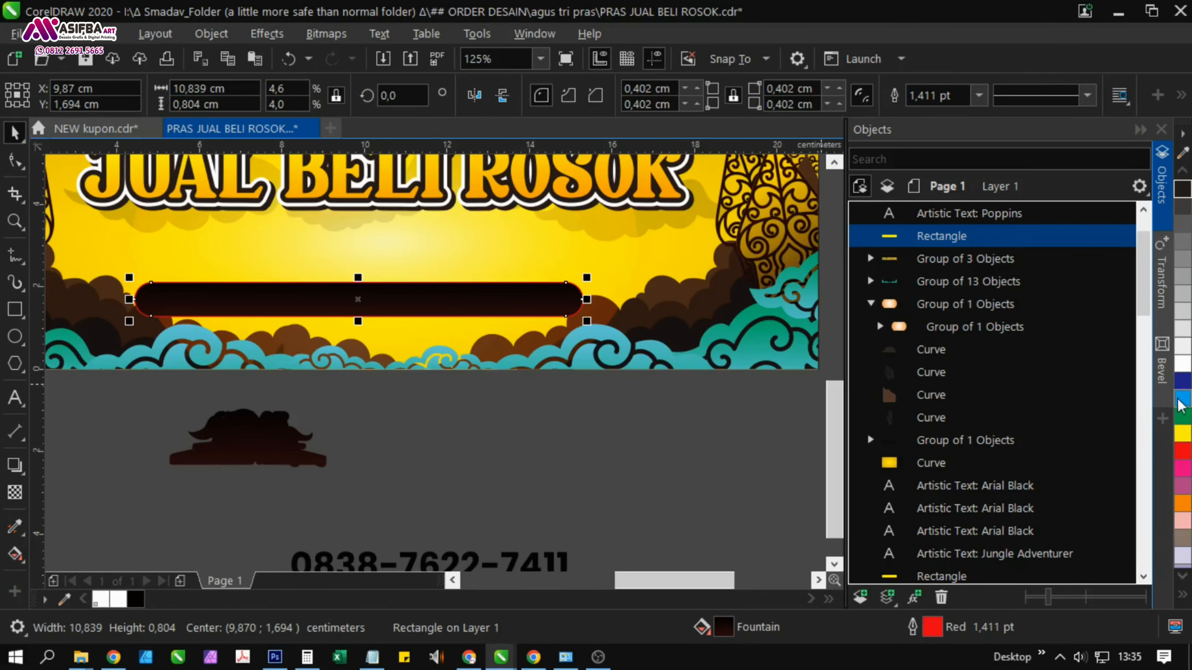
pyautogui.press('F12')
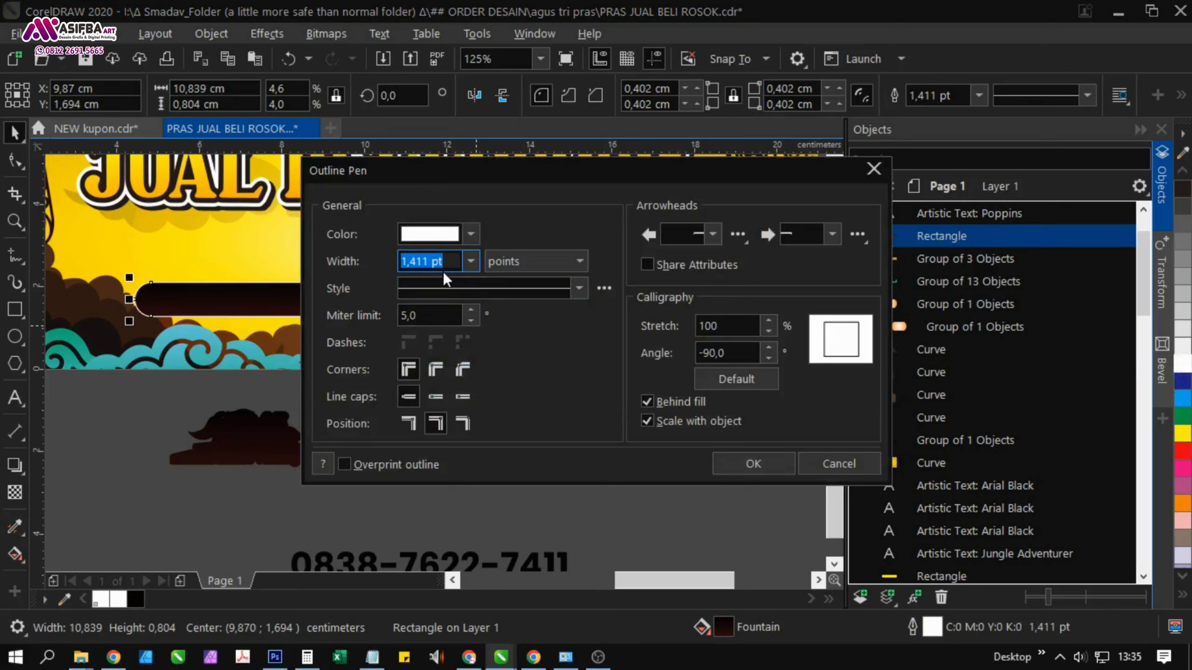
pyautogui.moveTo(441, 264); pyautogui.dragTo(353, 263)
pyautogui.write('3')
pyautogui.press('Return')
pyautogui.scroll(-2, 501, 451)
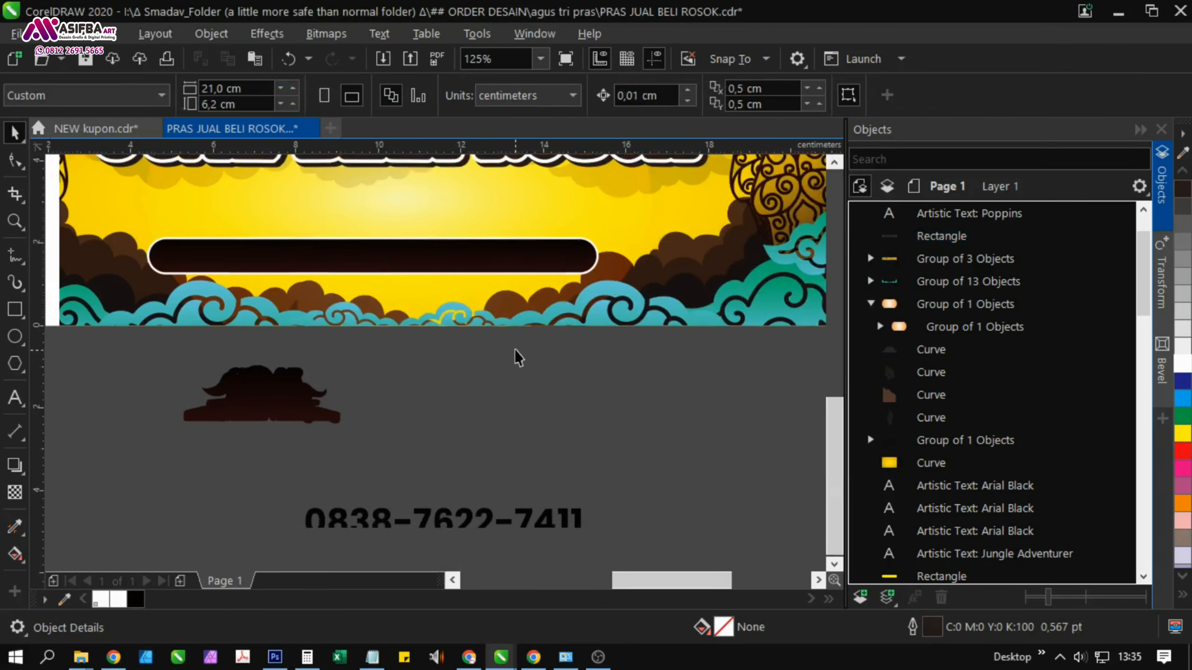
# Fill the phone number with yellow and centre it horizontally and vertically on the dark rounded rectangle
pyautogui.click(484, 511)
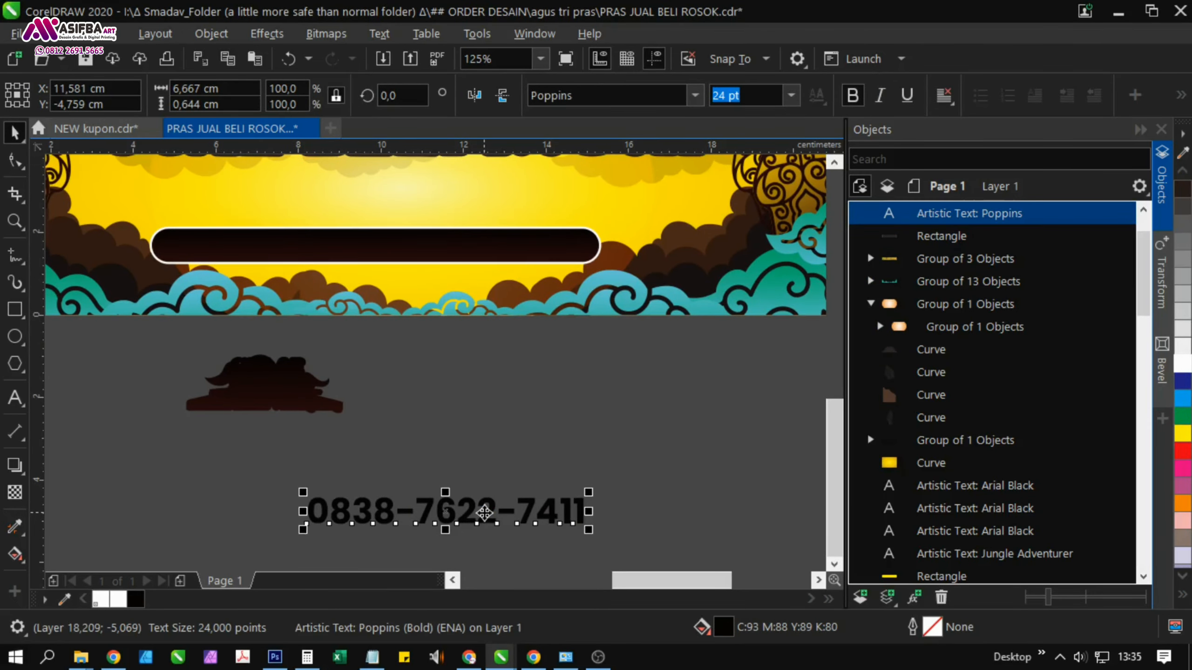
pyautogui.click(1186, 439)
pyautogui.keyDown('shift'); pyautogui.click(375, 244); pyautogui.keyUp('shift')
pyautogui.press('c')
pyautogui.press('e')
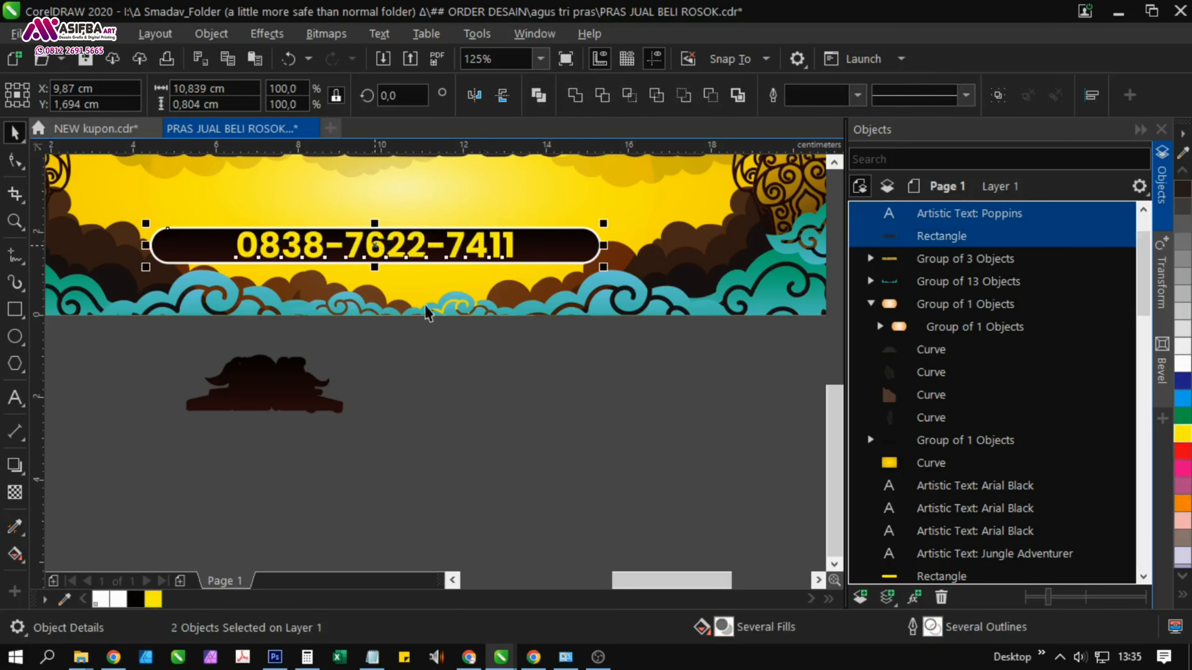
# Change the rounded rectangle's outline colour to yellow (C0 M0 Y100 K0)
pyautogui.click(526, 358)
pyautogui.moveTo(528, 359); pyautogui.dragTo(539, 421)
pyautogui.click(575, 311)
pyautogui.scroll(2, 574, 303)
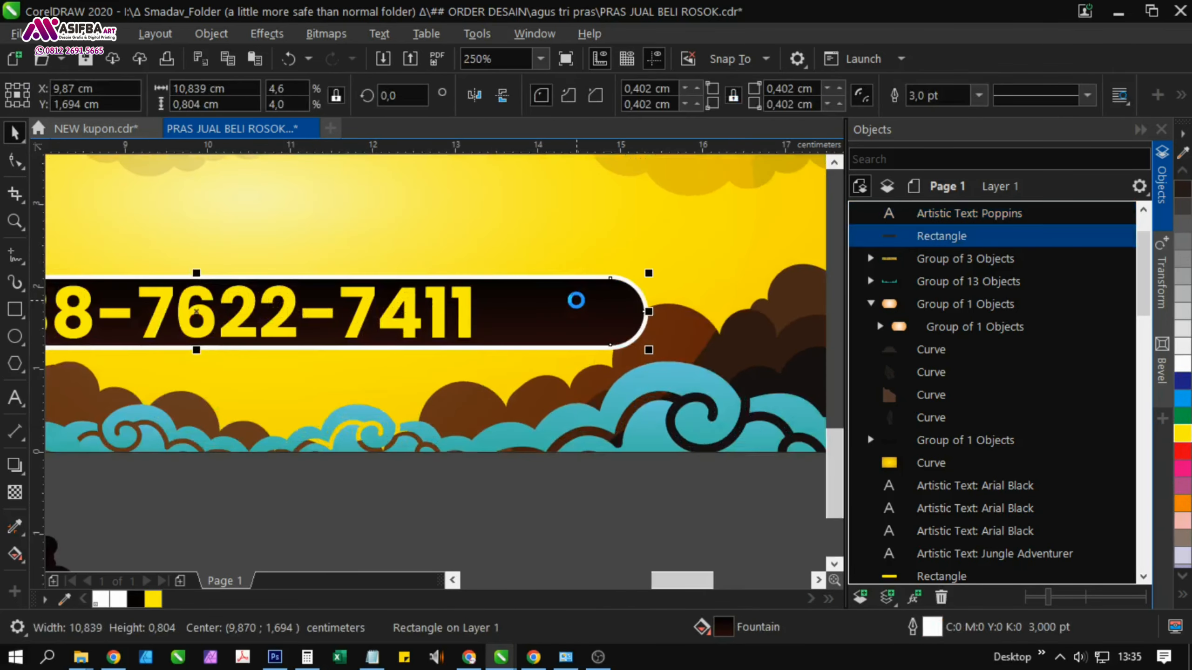
pyautogui.scroll(-2, 596, 373)
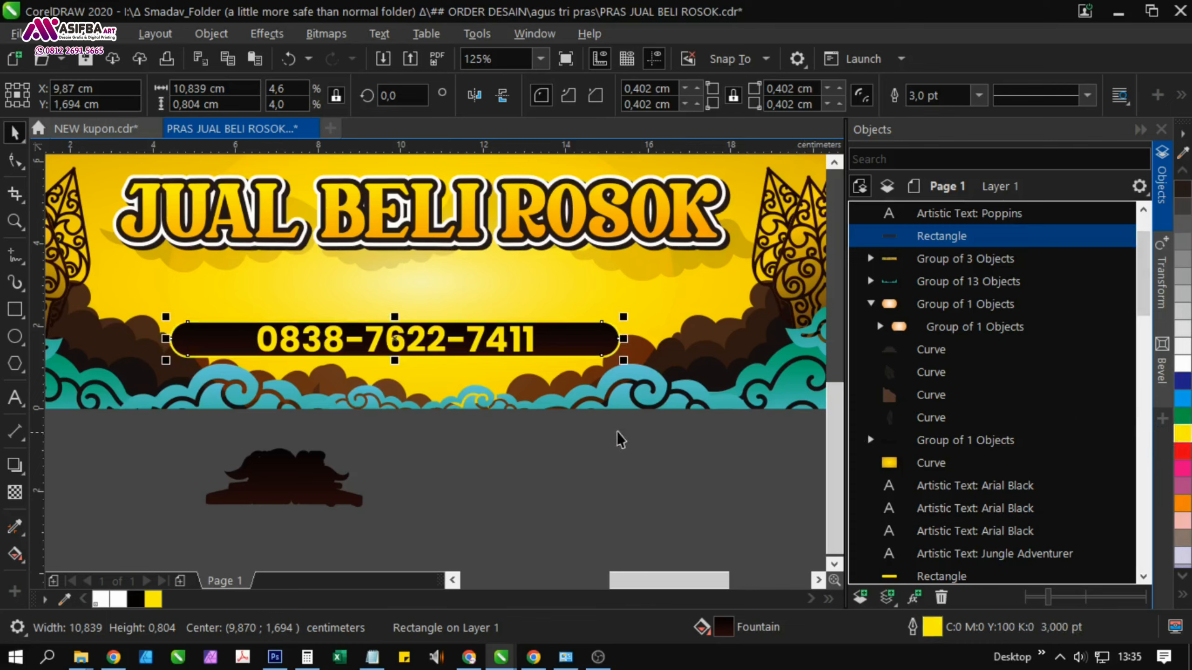
pyautogui.moveTo(617, 432); pyautogui.dragTo(609, 454)
pyautogui.click(544, 529)
# Make the rounded rectangle taller and narrower around its centre, about 9,304 × 0,975 cm, and deselect it
pyautogui.click(578, 368)
pyautogui.scroll(2, 399, 373)
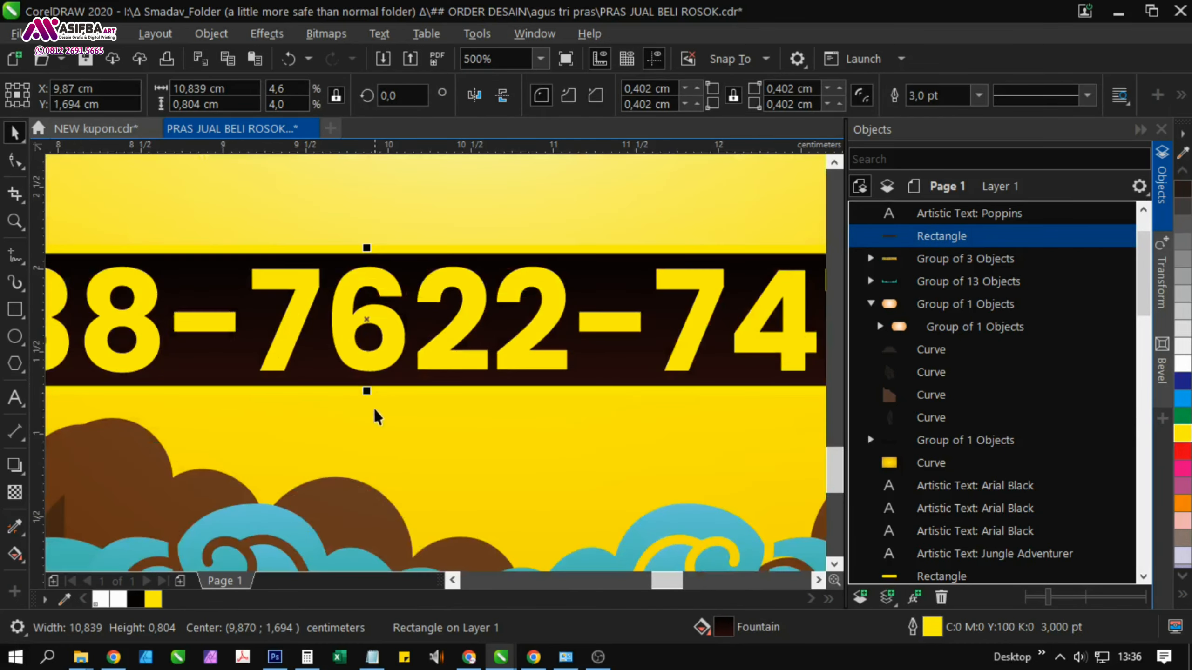
pyautogui.click(374, 408)
pyautogui.scroll(-2, 369, 394)
pyautogui.click(371, 391)
pyautogui.scroll(2, 396, 401)
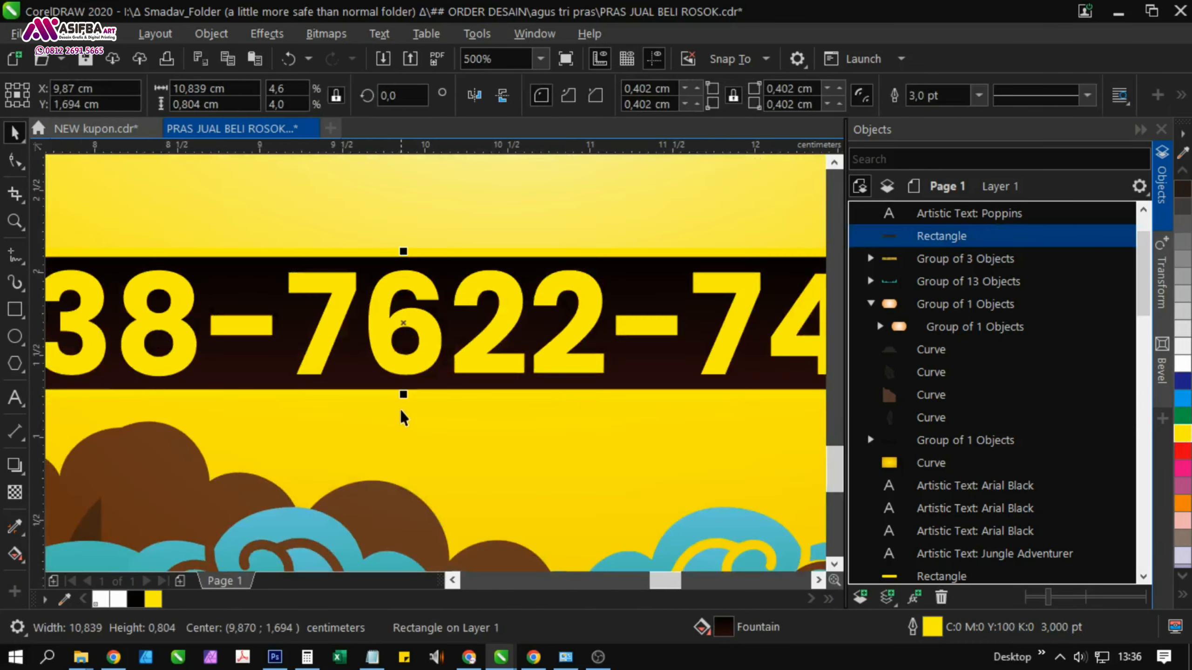
pyautogui.moveTo(403, 411); pyautogui.dragTo(403, 421)
pyautogui.scroll(-4, 403, 422)
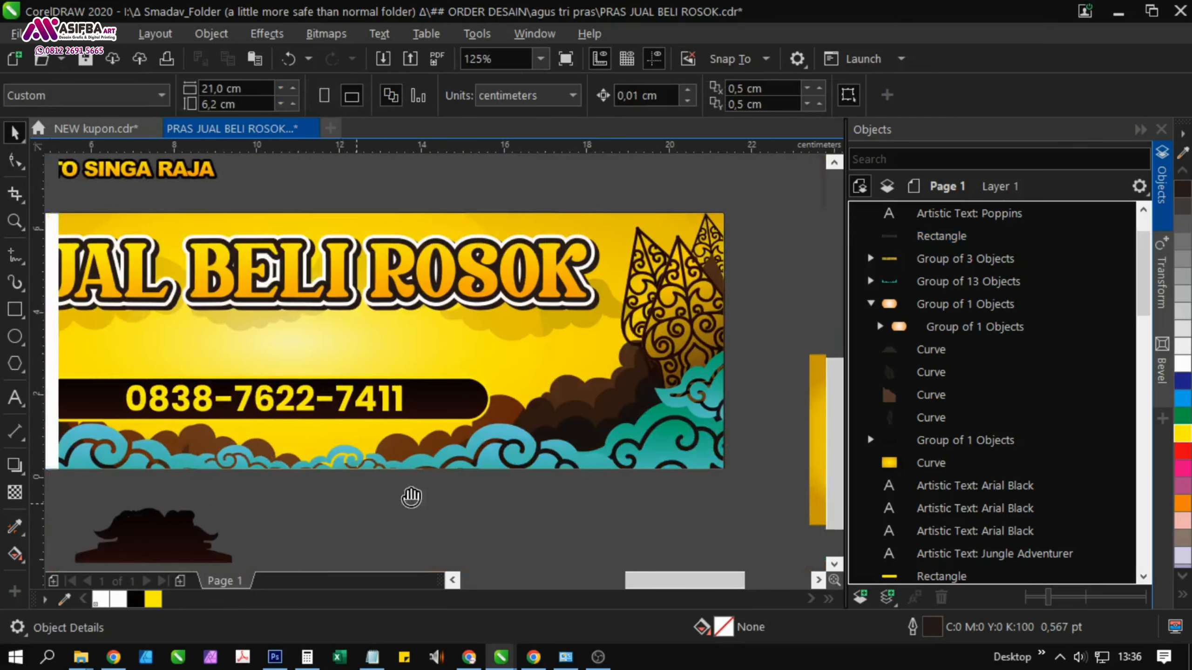
pyautogui.moveTo(588, 373); pyautogui.dragTo(553, 375)
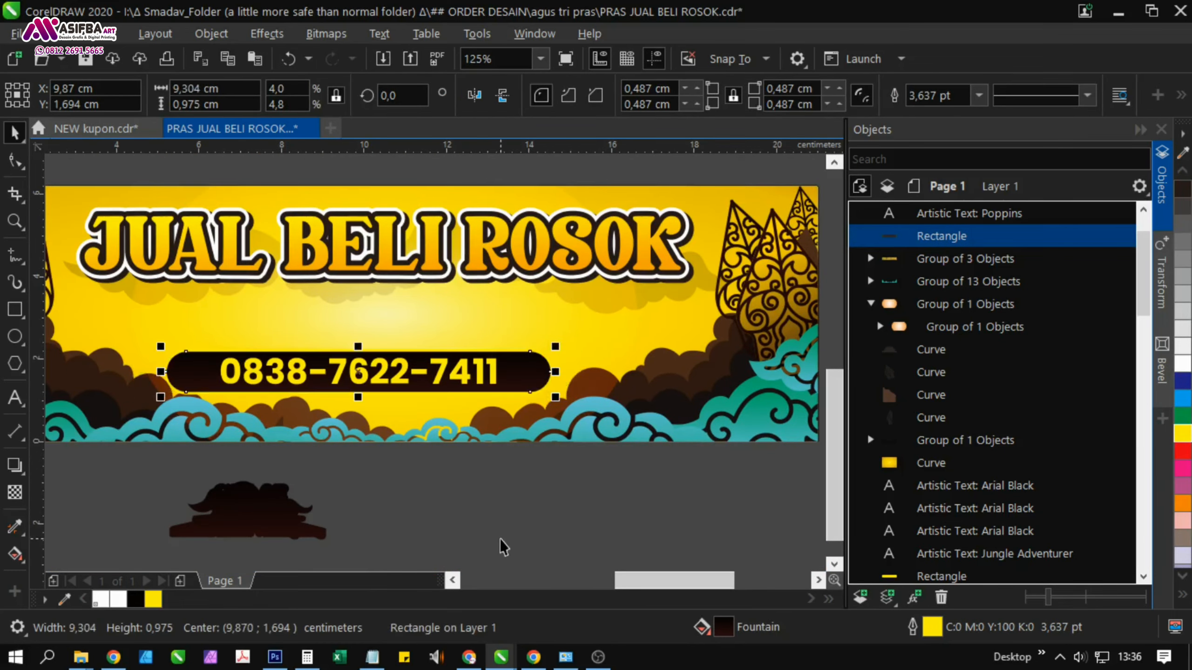
pyautogui.click(502, 545)
# Shift the phone number horizontally within the rounded rectangle to about X 10,537 cm
pyautogui.click(398, 377)
pyautogui.scroll(1, 398, 376)
pyautogui.moveTo(403, 387); pyautogui.dragTo(450, 388)
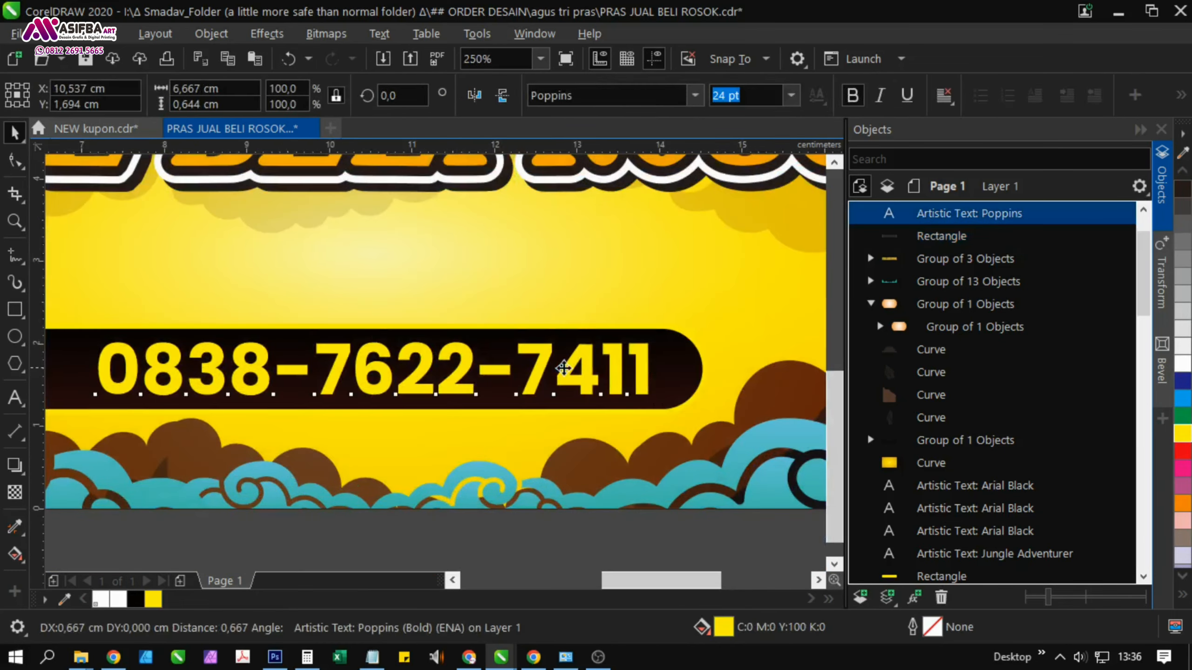
# Switch to File Explorer's "ashari *CDR" search results and open ashari_MMT WARUNG DEK NIHA 470 X 250 CM in CorelDRAW
pyautogui.scroll(-2, 516, 446)
pyautogui.click(500, 524)
pyautogui.scroll(-2, 500, 524)
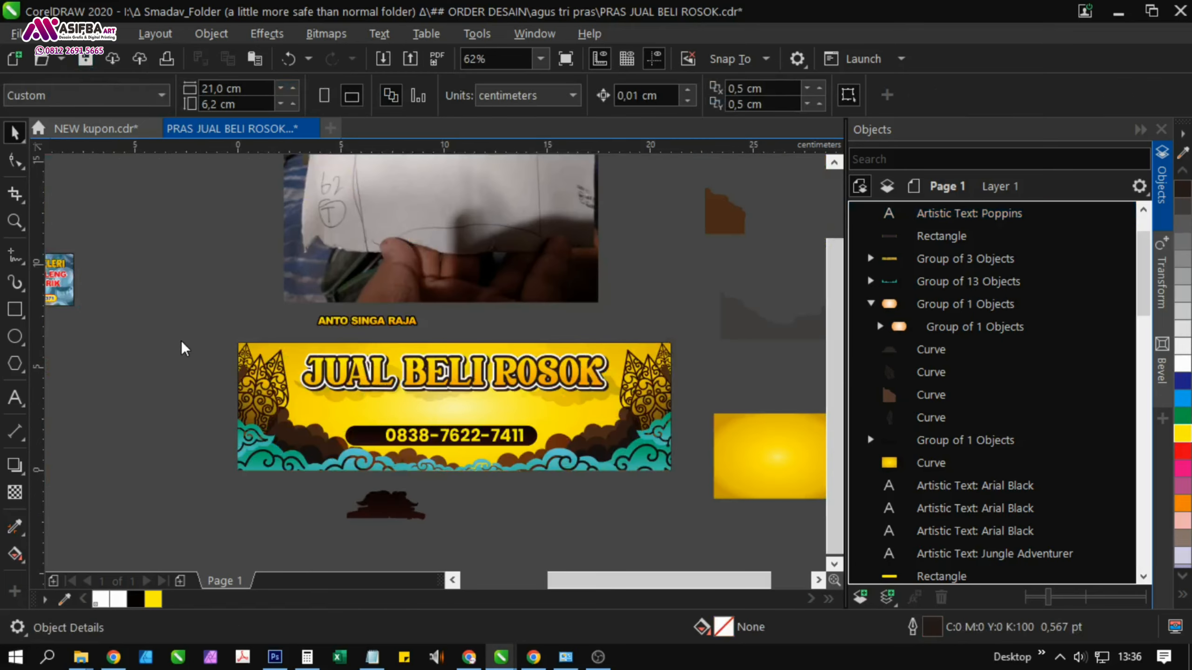
pyautogui.hotkey('alt', 'Tab')
pyautogui.hotkey('alt', 'Tab')
pyautogui.hotkey('alt', 'Tab')
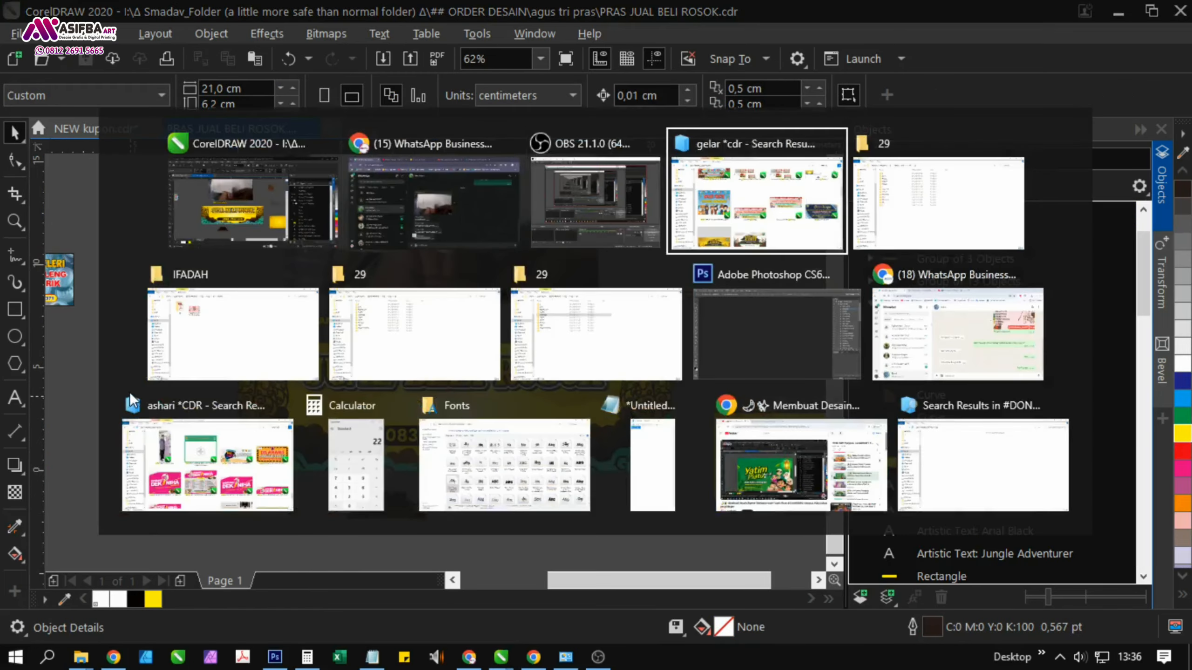
pyautogui.hotkey('alt', 'Tab')
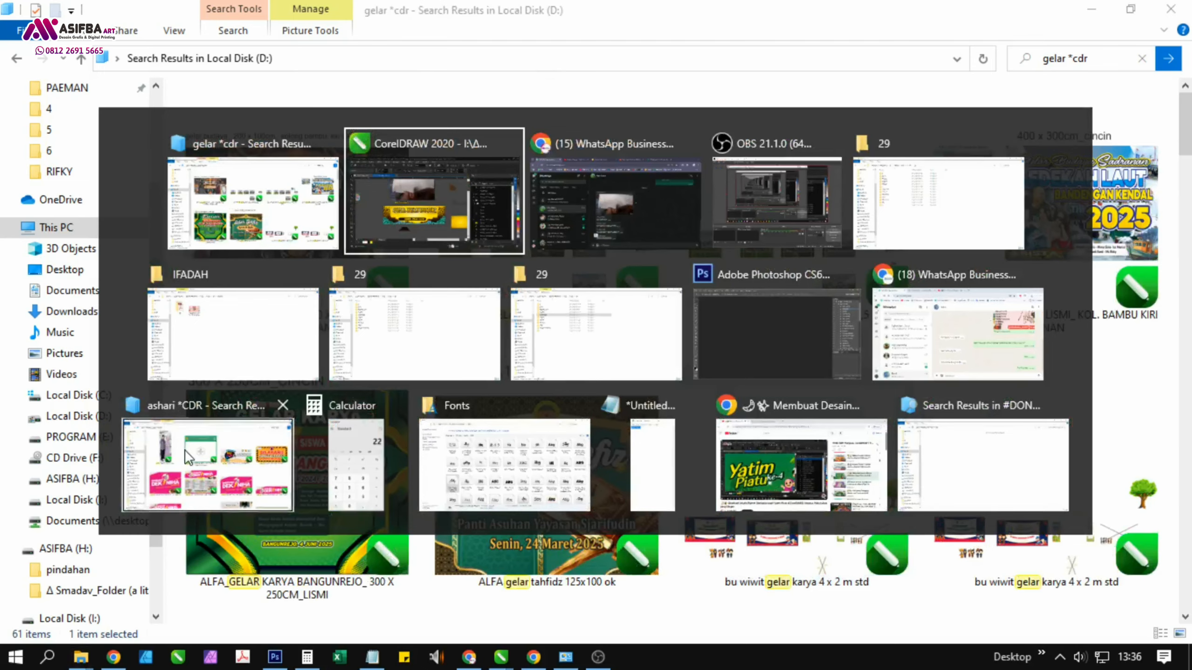
pyautogui.click(171, 428)
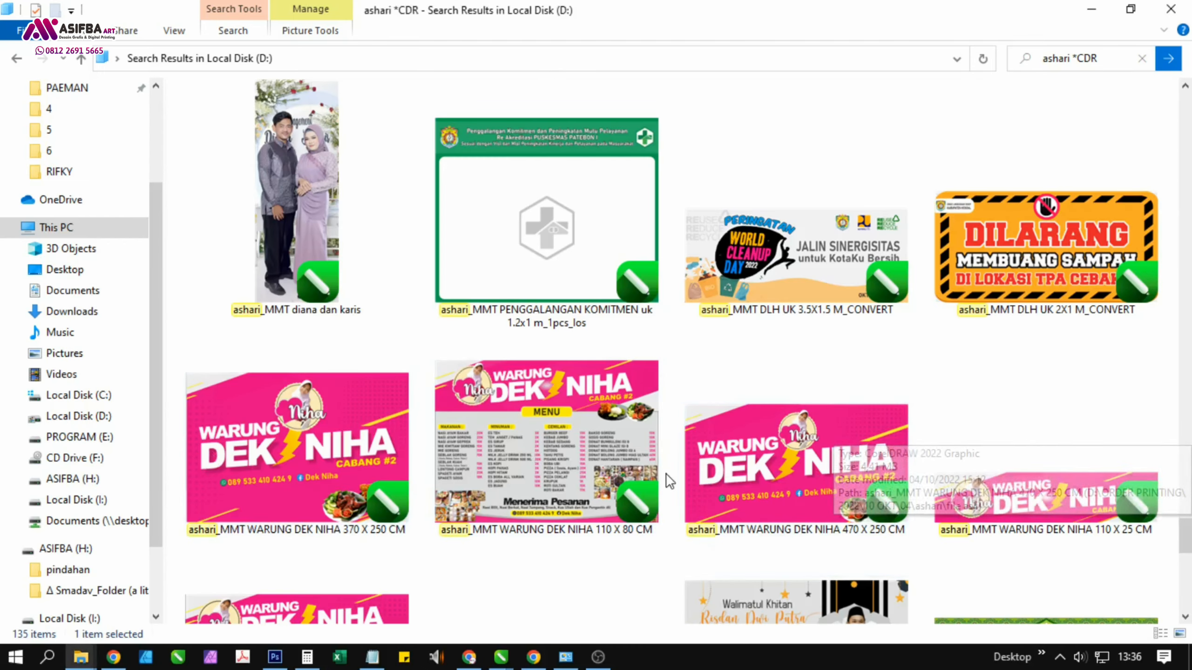
pyautogui.hotkey('alt', 'Tab')
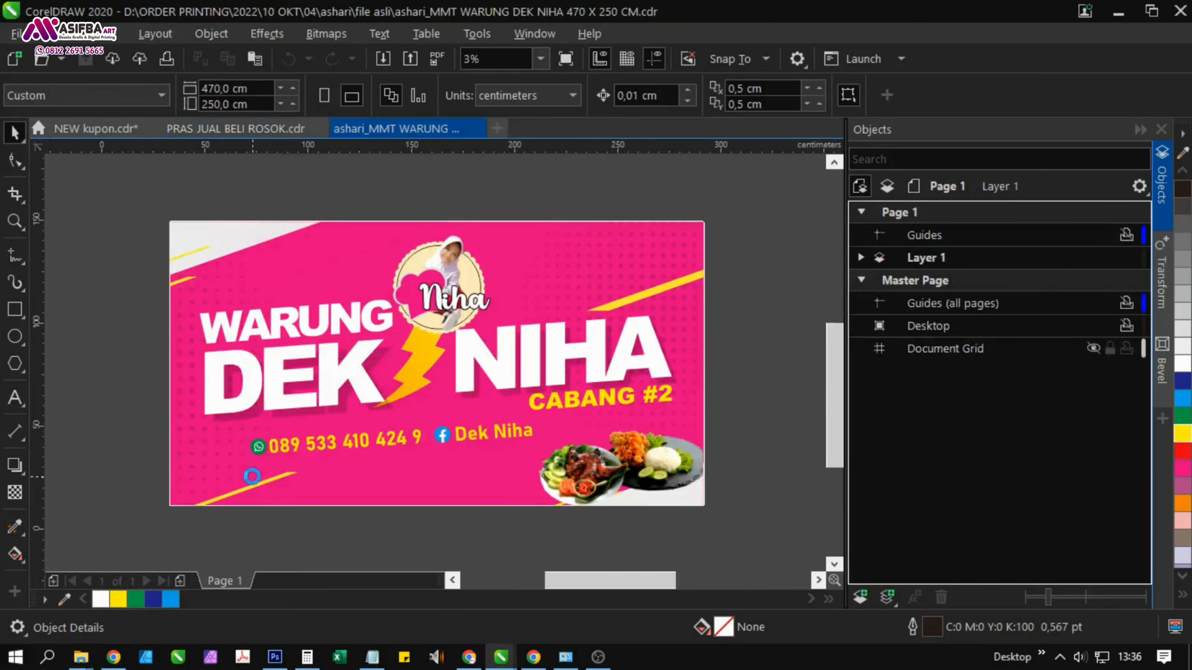
# Ungroup the Warung Dek Niha artwork and copy the WhatsApp icon beside its phone number
pyautogui.scroll(3, 249, 472)
pyautogui.click(314, 280)
pyautogui.scroll(-2, 315, 281)
pyautogui.click(772, 98)
pyautogui.click(316, 327)
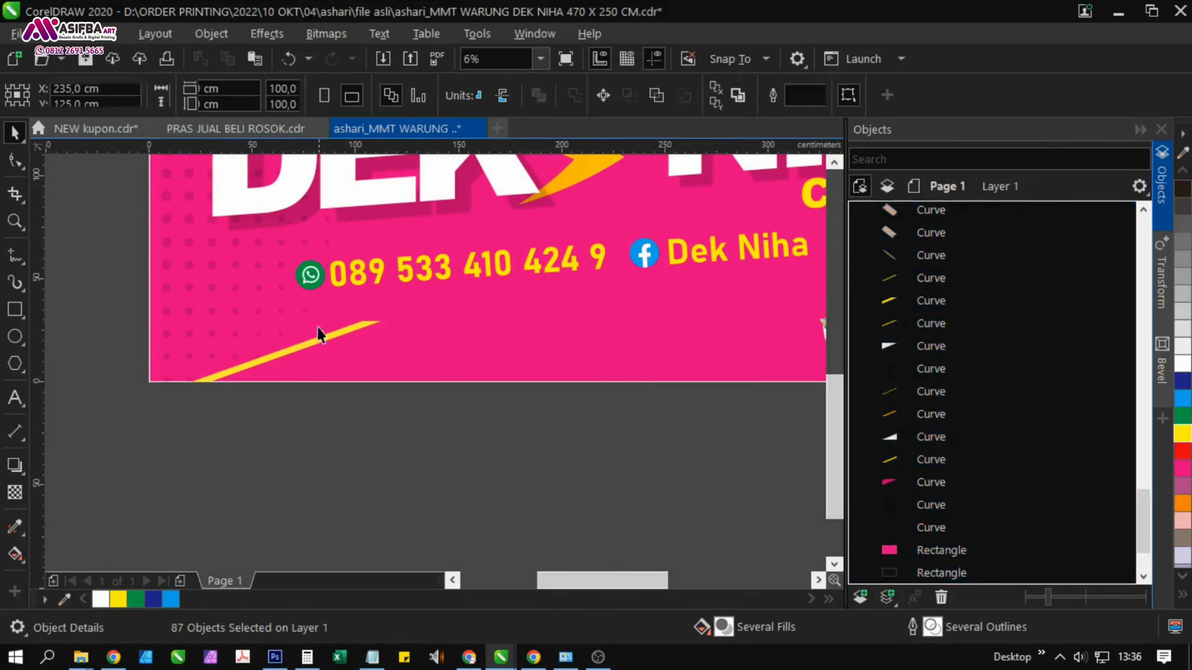
pyautogui.click(310, 273)
pyautogui.moveTo(310, 276); pyautogui.dragTo(261, 233)
pyautogui.hotkey('ctrl', 'z')
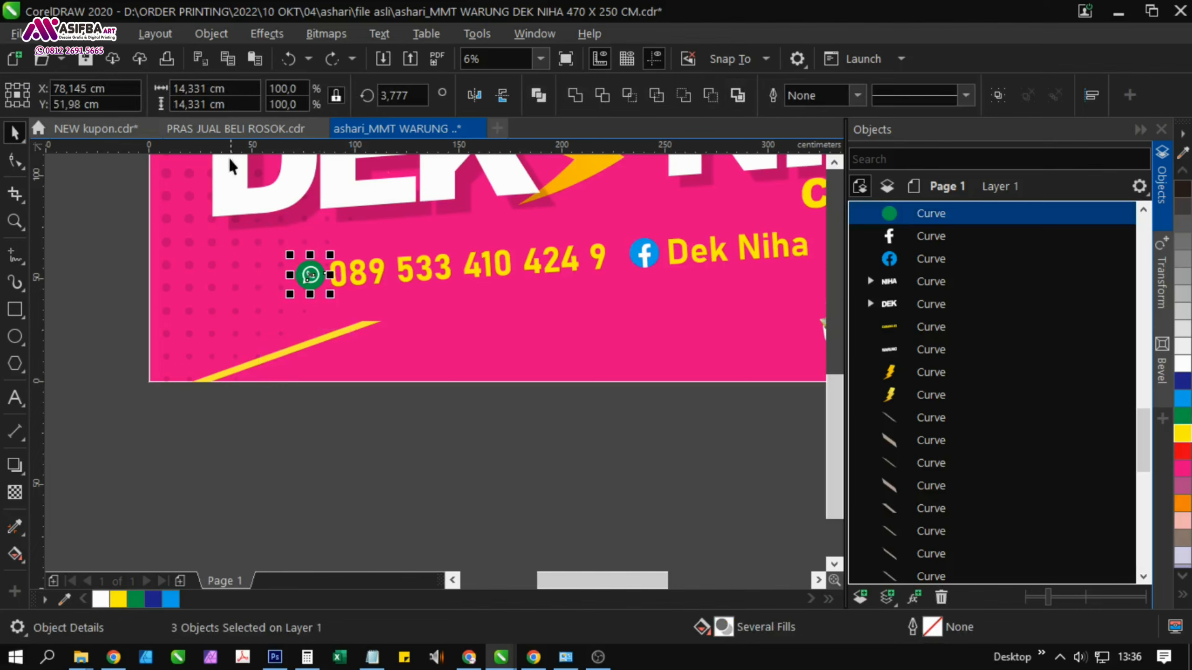
# Paste the WhatsApp icon into PRAS JUAL BELI ROSOK, scaled to about 0,69 cm at the start of the dark phone bar
pyautogui.click(235, 128)
pyautogui.rightClick(334, 479)
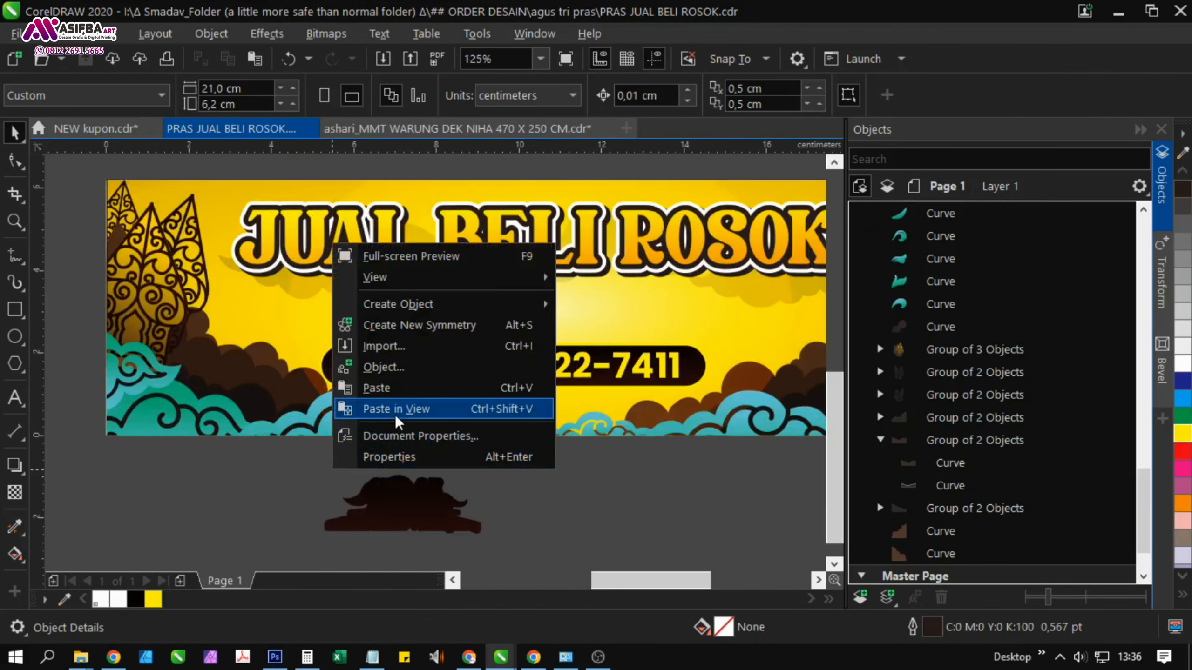
pyautogui.click(399, 407)
pyautogui.scroll(-4, 486, 398)
pyautogui.moveTo(584, 498); pyautogui.dragTo(492, 382)
pyautogui.scroll(4, 443, 352)
pyautogui.moveTo(502, 381); pyautogui.dragTo(377, 358)
pyautogui.scroll(1, 378, 358)
pyautogui.moveTo(460, 463); pyautogui.dragTo(456, 390)
pyautogui.scroll(1, 357, 361)
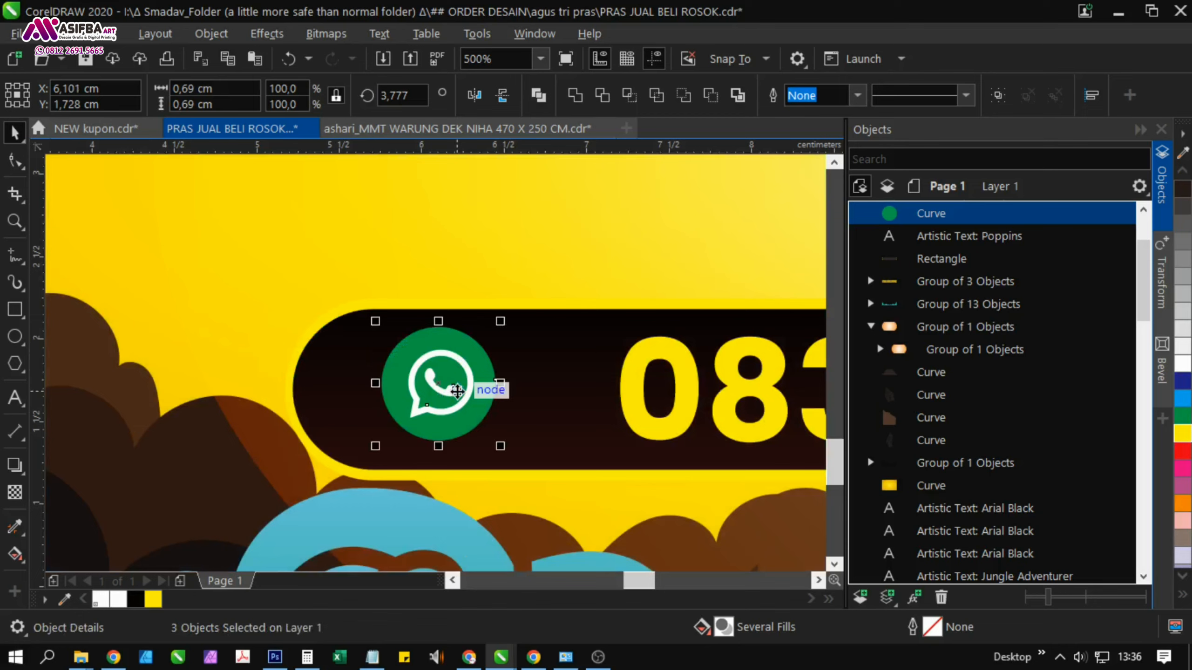
# Enlarge the WhatsApp icon slightly, centre it vertically on the dark rounded bar, and deselect
pyautogui.scroll(1, 457, 390)
pyautogui.moveTo(463, 447); pyautogui.dragTo(407, 368)
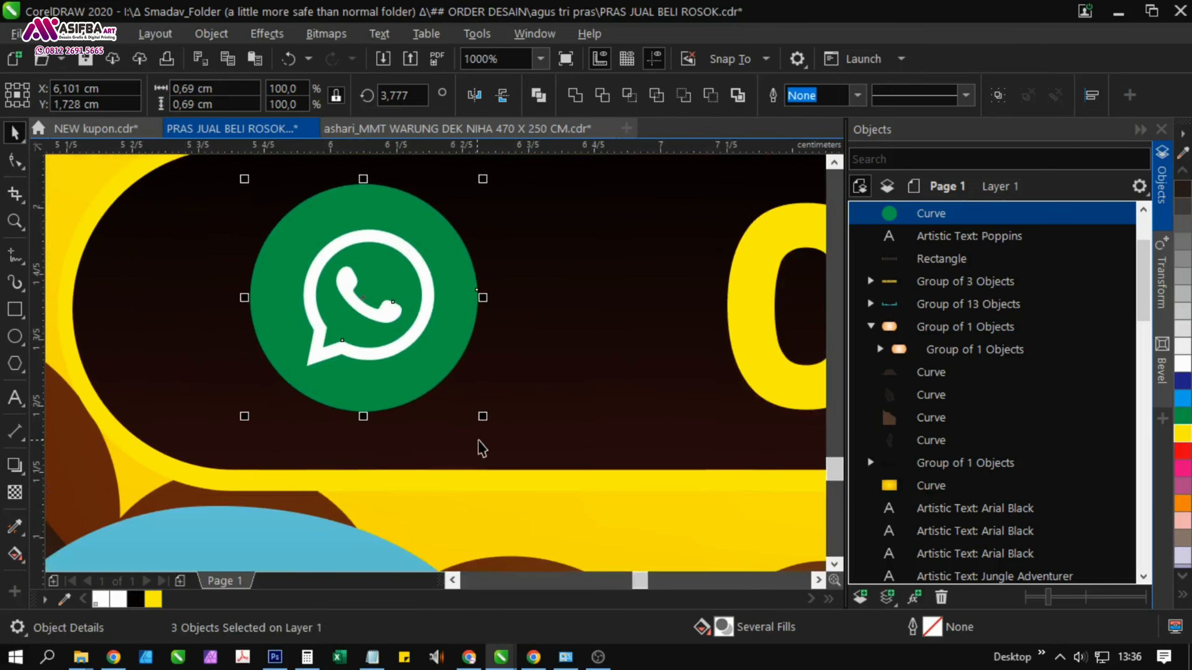
pyautogui.moveTo(481, 416); pyautogui.dragTo(517, 453)
pyautogui.moveTo(523, 382); pyautogui.dragTo(441, 401)
pyautogui.keyDown('shift'); pyautogui.click(444, 409); pyautogui.keyUp('shift')
pyautogui.scroll(-2, 494, 441)
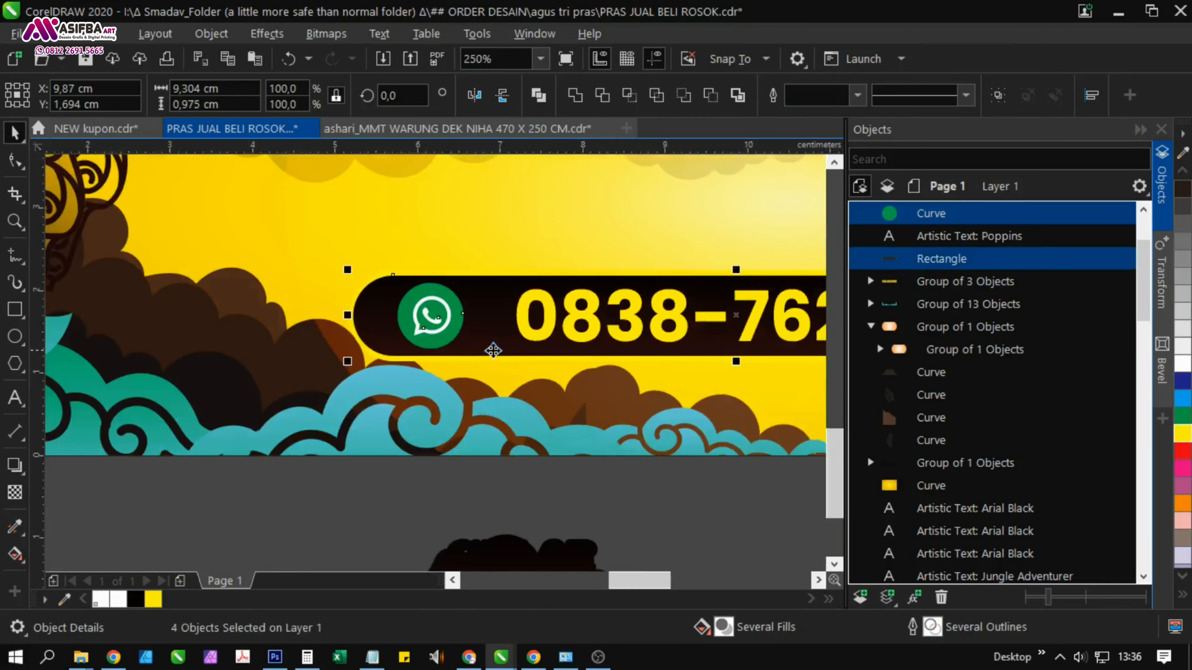
pyautogui.click(571, 432)
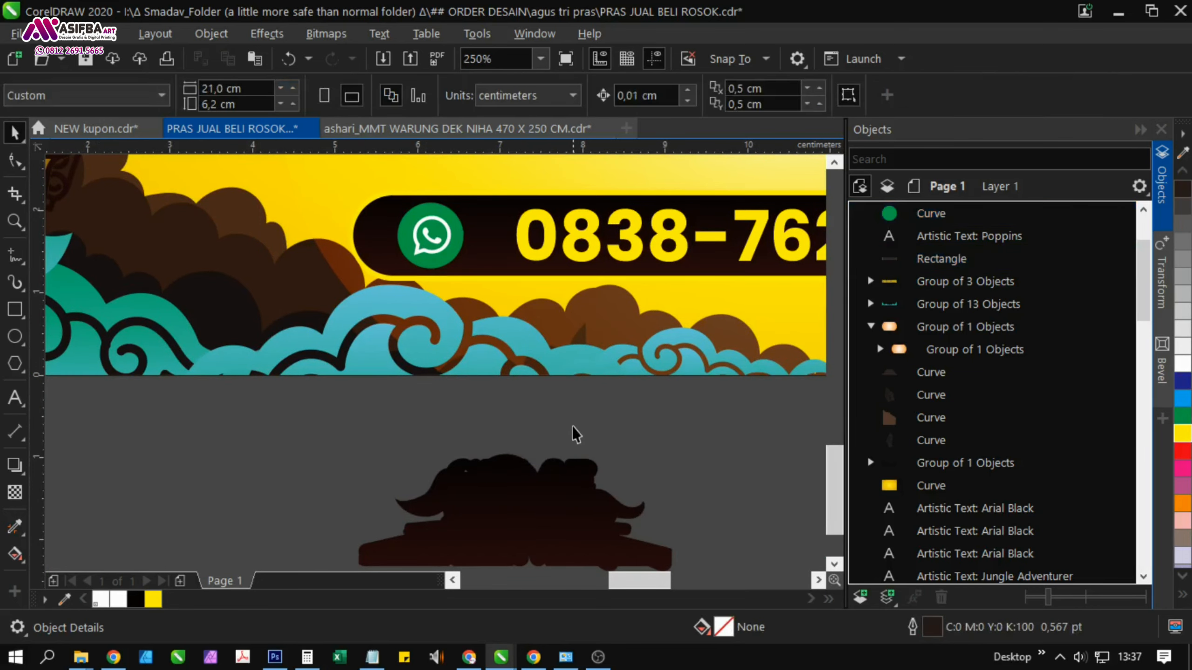
# Resize the WhatsApp icon to about 0,756 cm and move it closer to the phone number, to about X 6,616 cm
pyautogui.moveTo(572, 426); pyautogui.dragTo(563, 486)
pyautogui.click(429, 303)
pyautogui.scroll(2, 438, 300)
pyautogui.scroll(1, 438, 300)
pyautogui.scroll(-3, 439, 330)
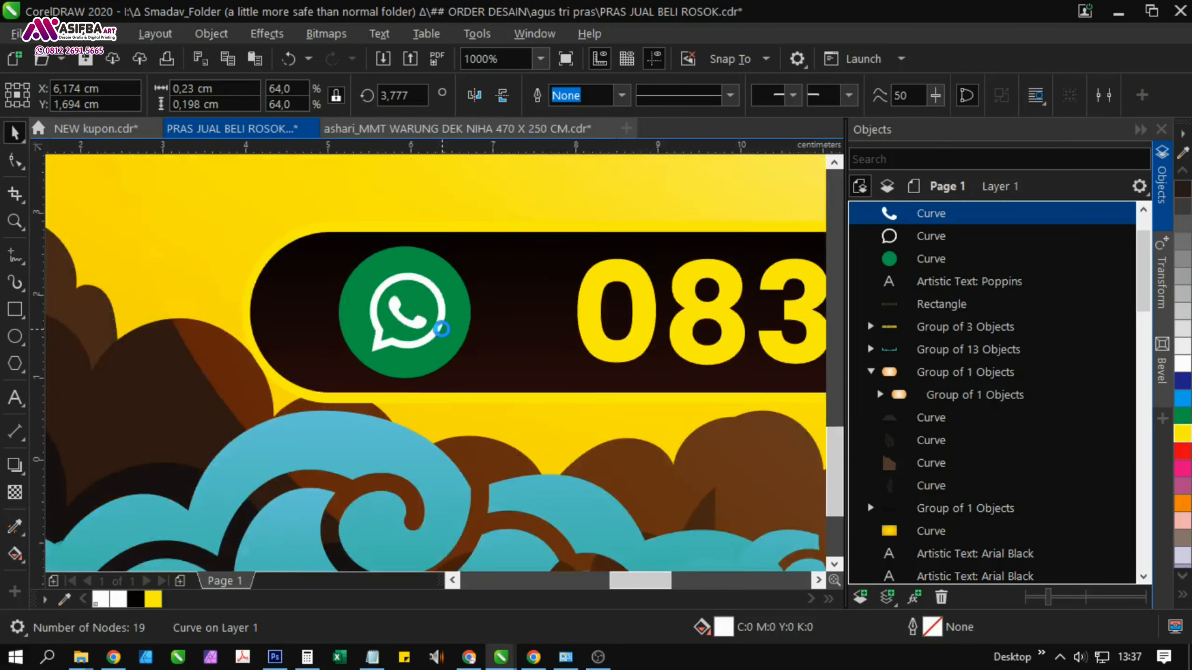
pyautogui.moveTo(523, 565); pyautogui.dragTo(434, 503)
pyautogui.click(507, 399)
pyautogui.scroll(-1, 466, 427)
pyautogui.moveTo(483, 412); pyautogui.dragTo(382, 256)
pyautogui.scroll(2, 452, 302)
pyautogui.moveTo(400, 400); pyautogui.dragTo(429, 350)
pyautogui.moveTo(462, 271); pyautogui.dragTo(475, 256)
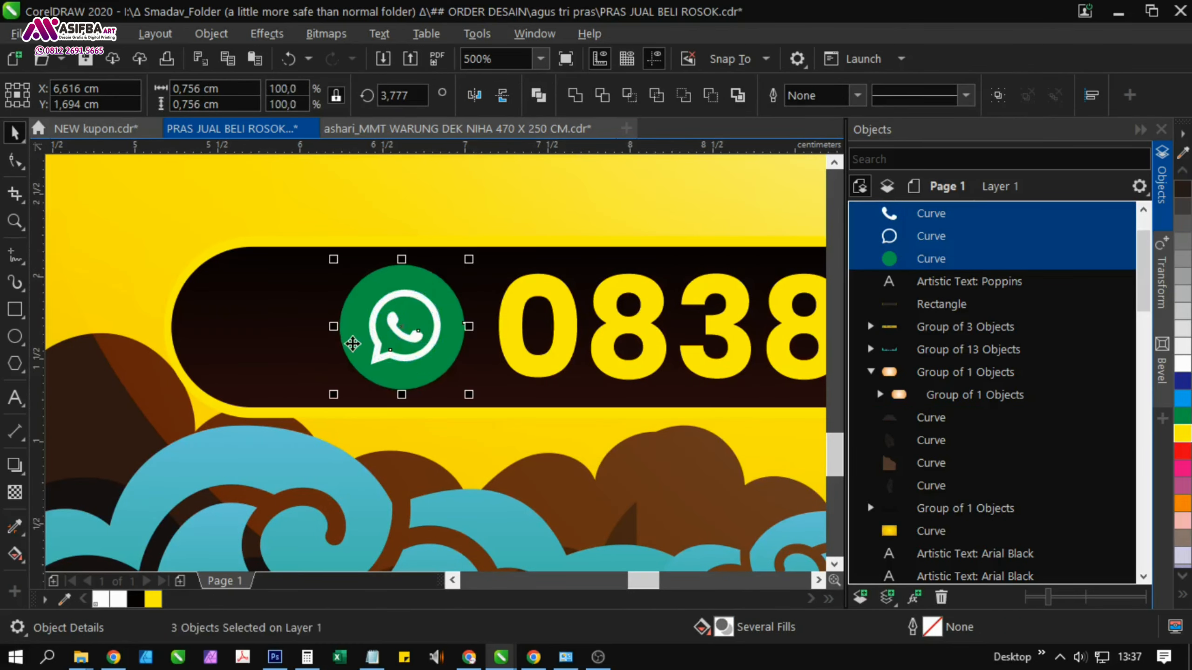
# Give the icon's green circle a 2 pt white outline with rounded corners, placed behind the fill and scaled with the object
pyautogui.scroll(-1, 361, 338)
pyautogui.click(935, 266)
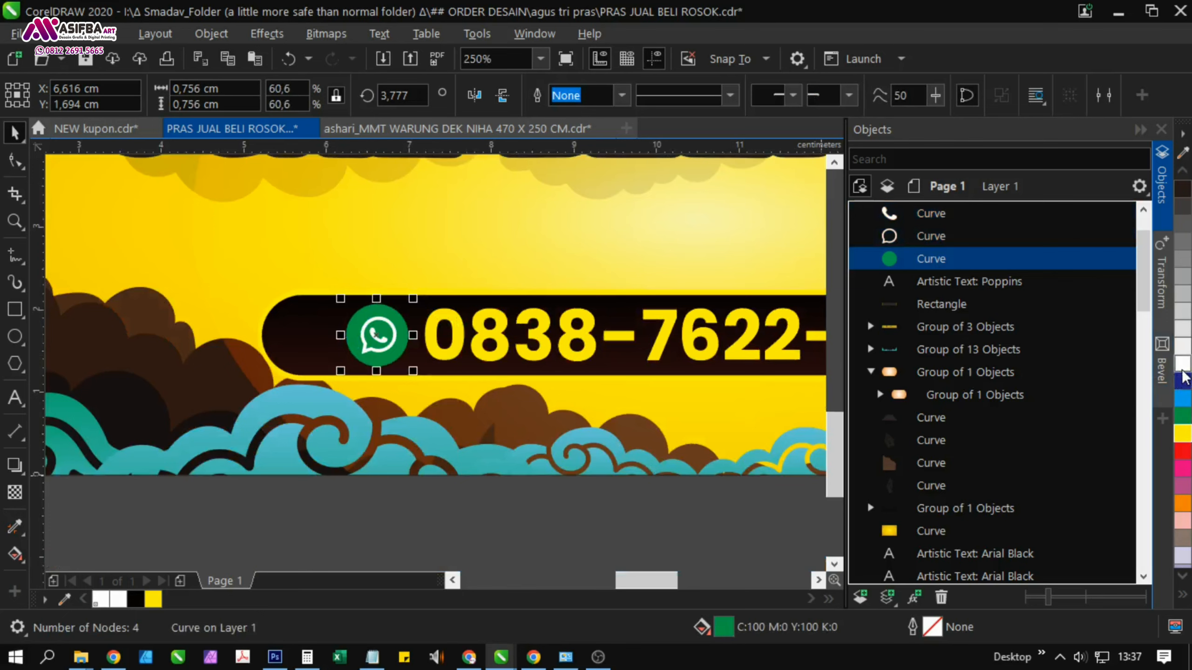
pyautogui.rightClick(1182, 368)
pyautogui.scroll(1, 505, 308)
pyautogui.press('F12')
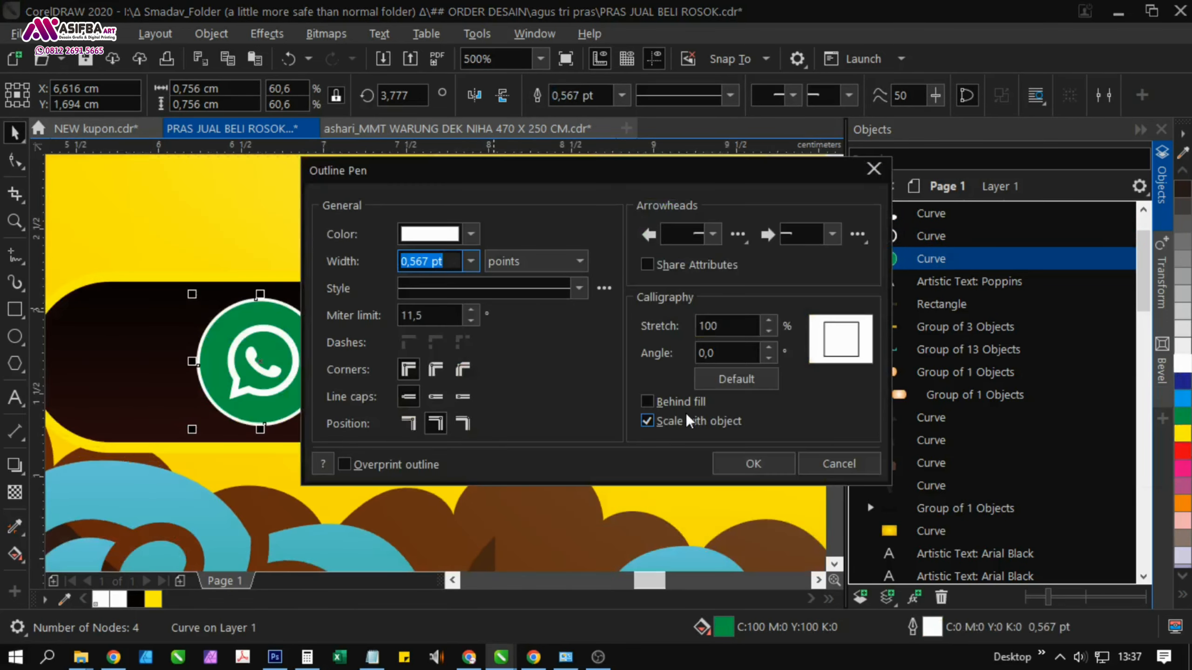
pyautogui.click(470, 261)
pyautogui.click(415, 353)
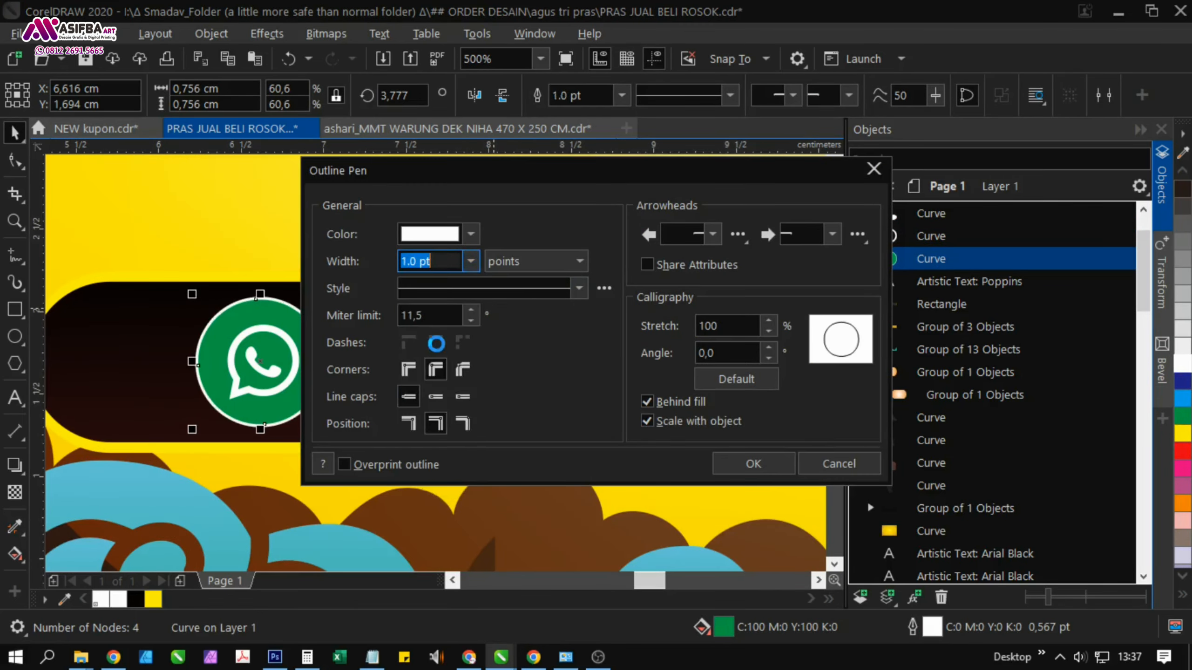
pyautogui.click(471, 262)
pyautogui.click(433, 372)
pyautogui.click(746, 470)
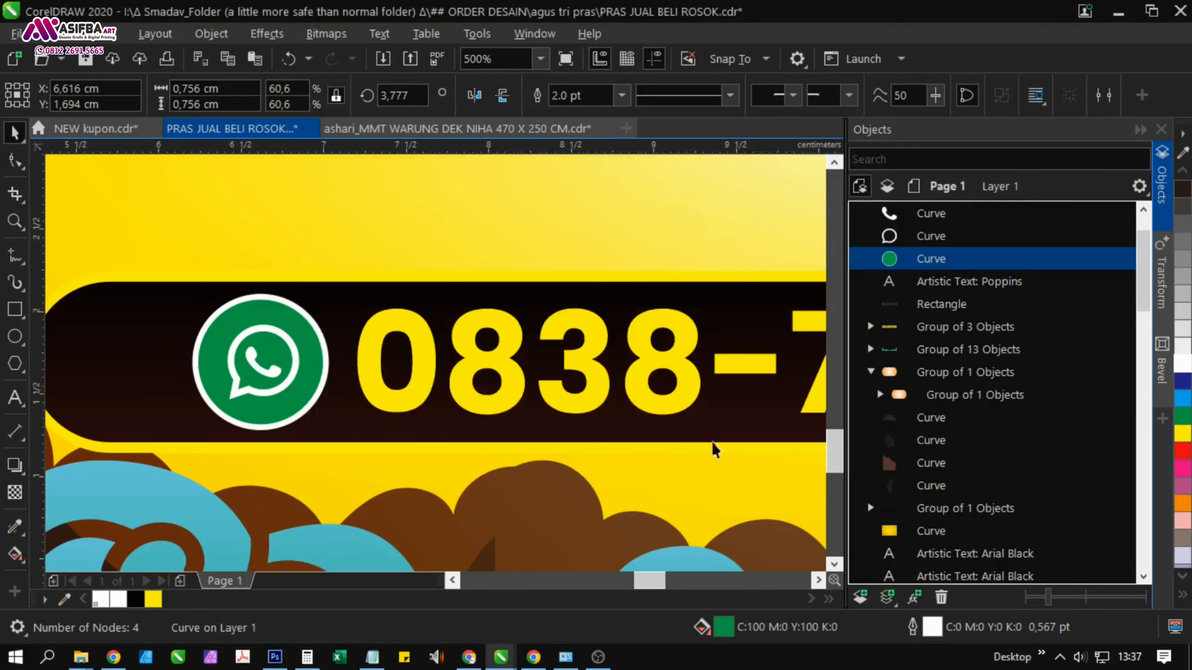
# Shrink the icon's green circle to about 0,699 cm and set its white outline width to 1 pt
pyautogui.scroll(-1, 245, 293)
pyautogui.scroll(2, 256, 347)
pyautogui.moveTo(373, 398); pyautogui.dragTo(364, 397)
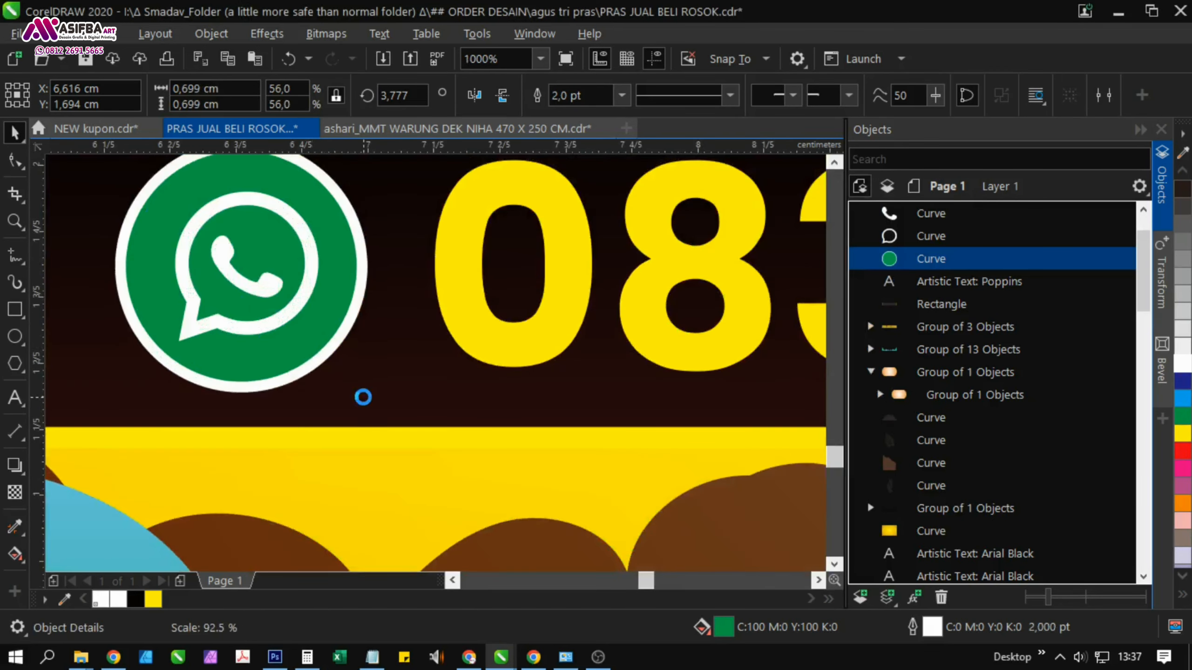
pyautogui.press('F12')
pyautogui.write('1')
pyautogui.press('Return')
pyautogui.scroll(-4, 361, 404)
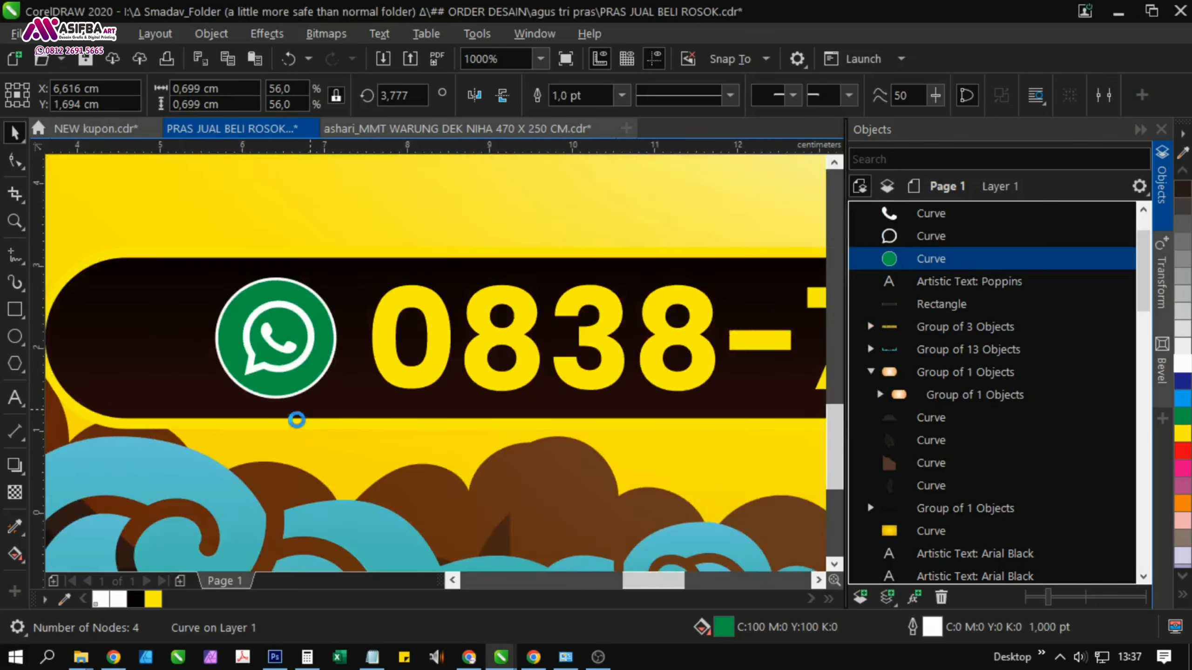
pyautogui.scroll(-2, 367, 458)
# Group the WhatsApp icon with the phone number, centre the group horizontally on the dark bar, and deselect
pyautogui.click(641, 505)
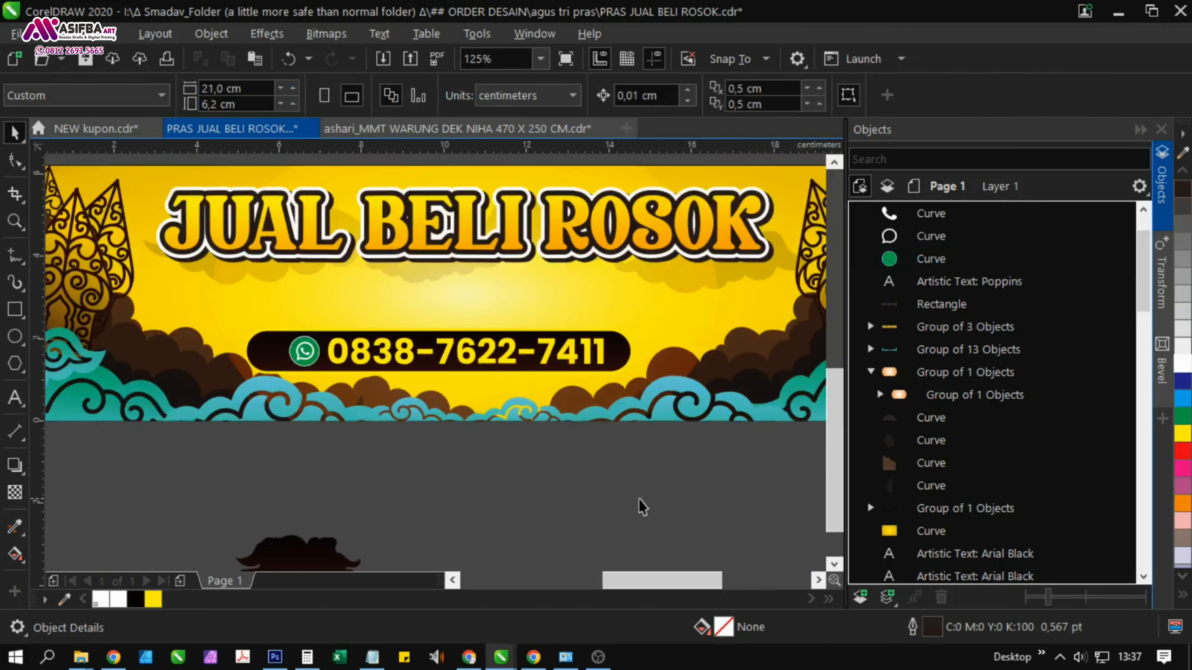
pyautogui.moveTo(261, 301); pyautogui.dragTo(260, 299)
pyautogui.hotkey('ctrl', 'g')
pyautogui.keyDown('shift'); pyautogui.click(264, 351); pyautogui.keyUp('shift')
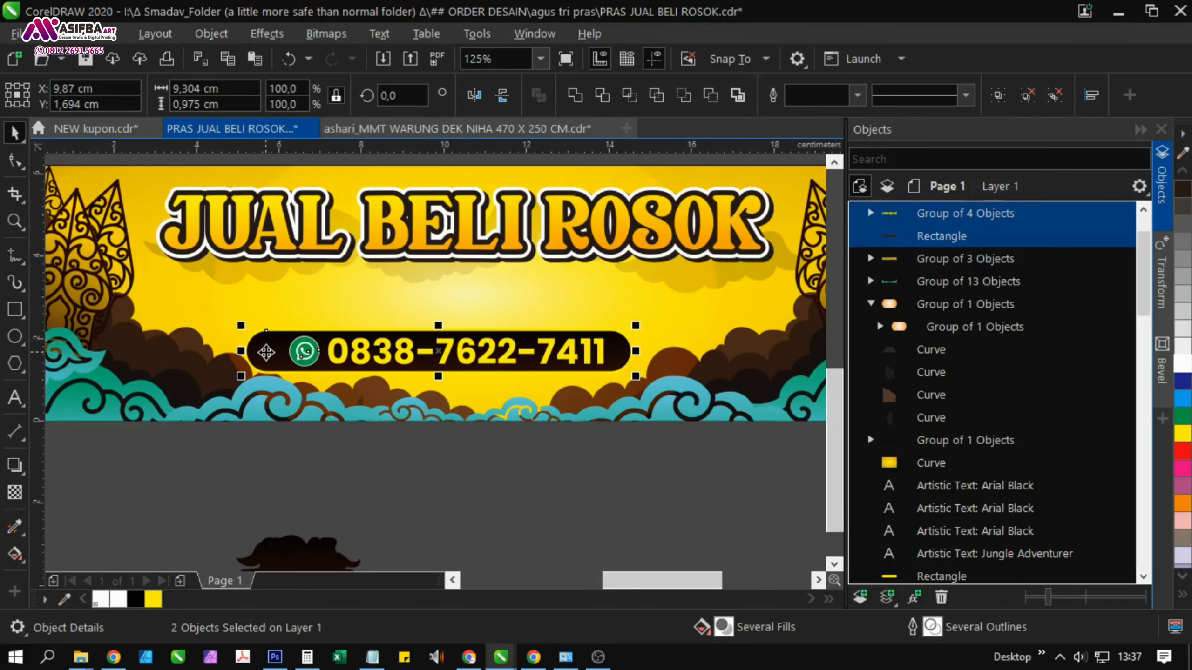
pyautogui.press('c')
pyautogui.click(618, 511)
pyautogui.moveTo(628, 504); pyautogui.dragTo(573, 459)
pyautogui.scroll(-1, 552, 435)
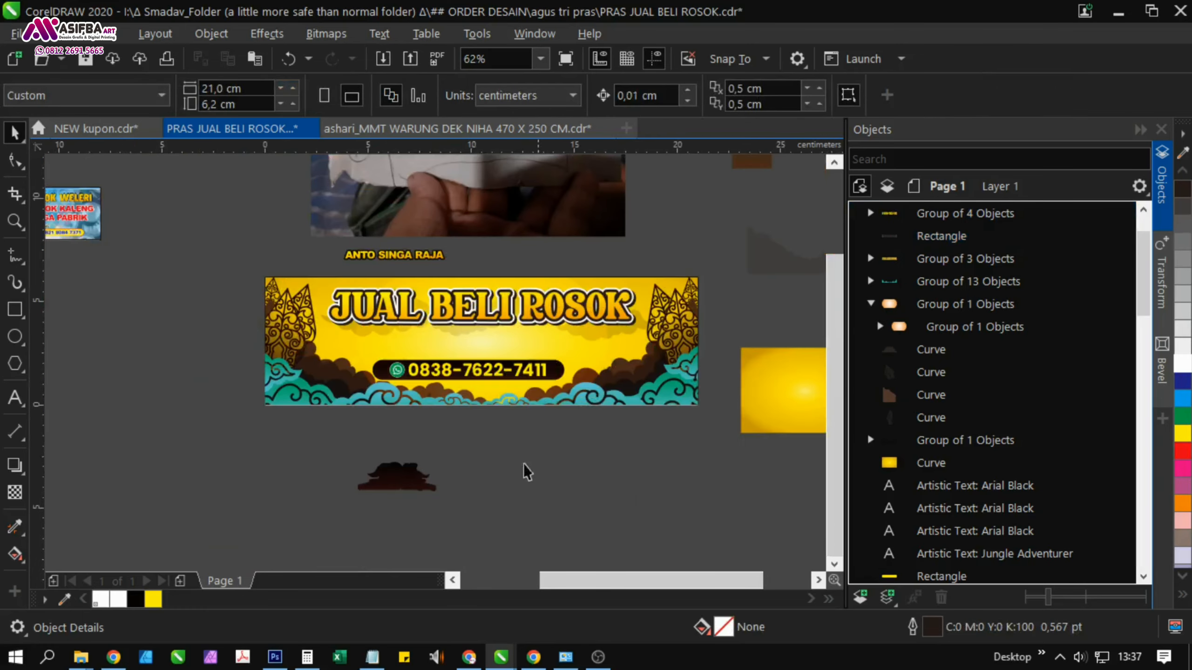
# Move the dark silhouette below the page further to the right, and group the phone bar with its contents
pyautogui.moveTo(397, 489); pyautogui.dragTo(757, 510)
pyautogui.moveTo(608, 493); pyautogui.dragTo(531, 482)
pyautogui.moveTo(537, 450); pyautogui.dragTo(285, 334)
pyautogui.hotkey('ctrl', 'g')
pyautogui.scroll(3, 460, 335)
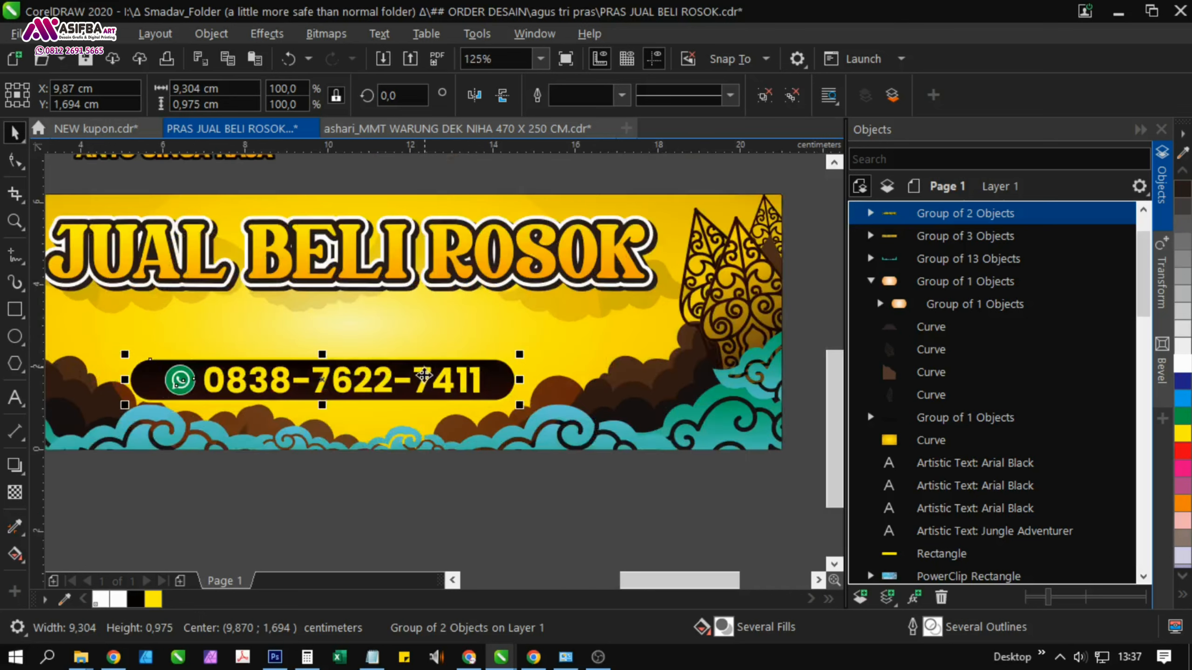
# Raise and enlarge the phone bar group and centre it horizontally on the banner background
pyautogui.moveTo(419, 389); pyautogui.dragTo(419, 368)
pyautogui.moveTo(522, 390); pyautogui.dragTo(566, 437)
pyautogui.keyDown('shift'); pyautogui.click(568, 434); pyautogui.keyUp('shift')
pyautogui.scroll(-2, 572, 423)
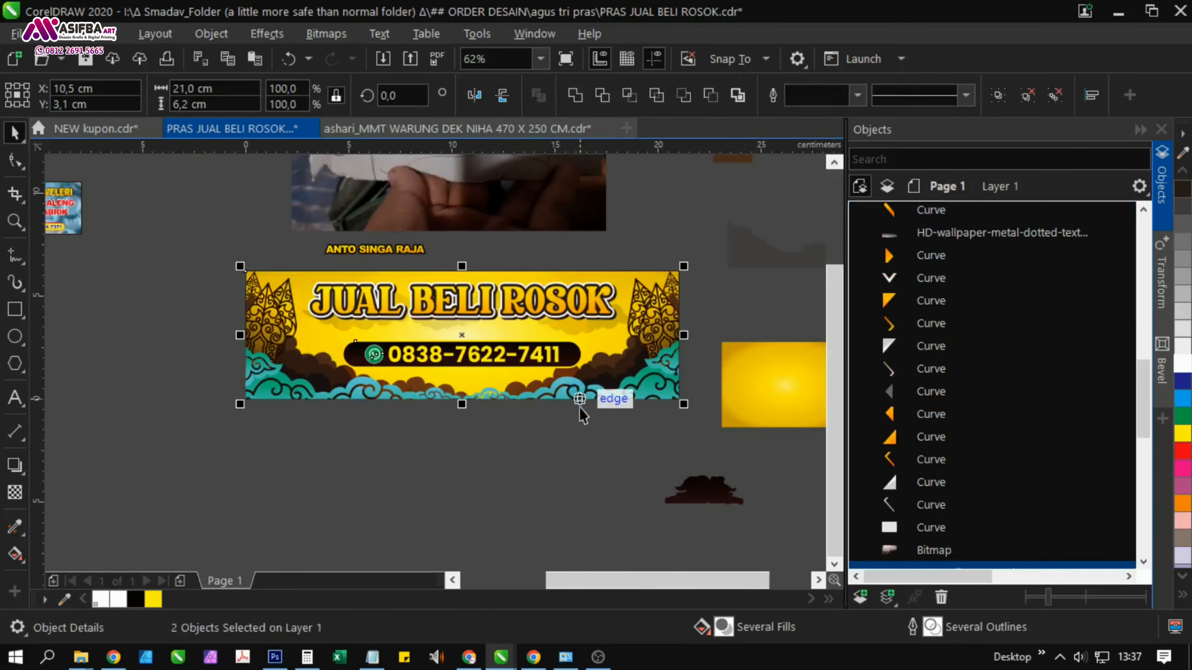
pyautogui.click(560, 257)
# Ungroup the "JUAL BELI ROSOK" title and give its top orange gradient text a one-step outside contour of 0,004 cm
pyautogui.scroll(1, 485, 300)
pyautogui.click(485, 300)
pyautogui.moveTo(484, 300); pyautogui.dragTo(403, 356)
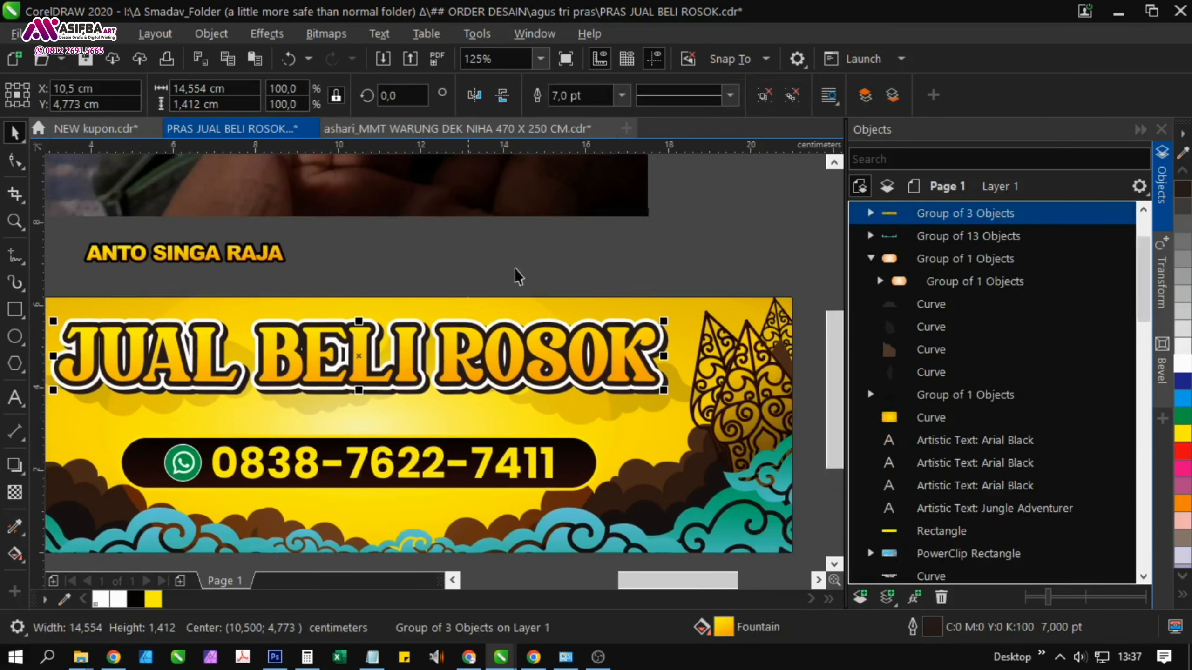
pyautogui.click(764, 96)
pyautogui.click(621, 198)
pyautogui.click(542, 349)
pyautogui.click(18, 465)
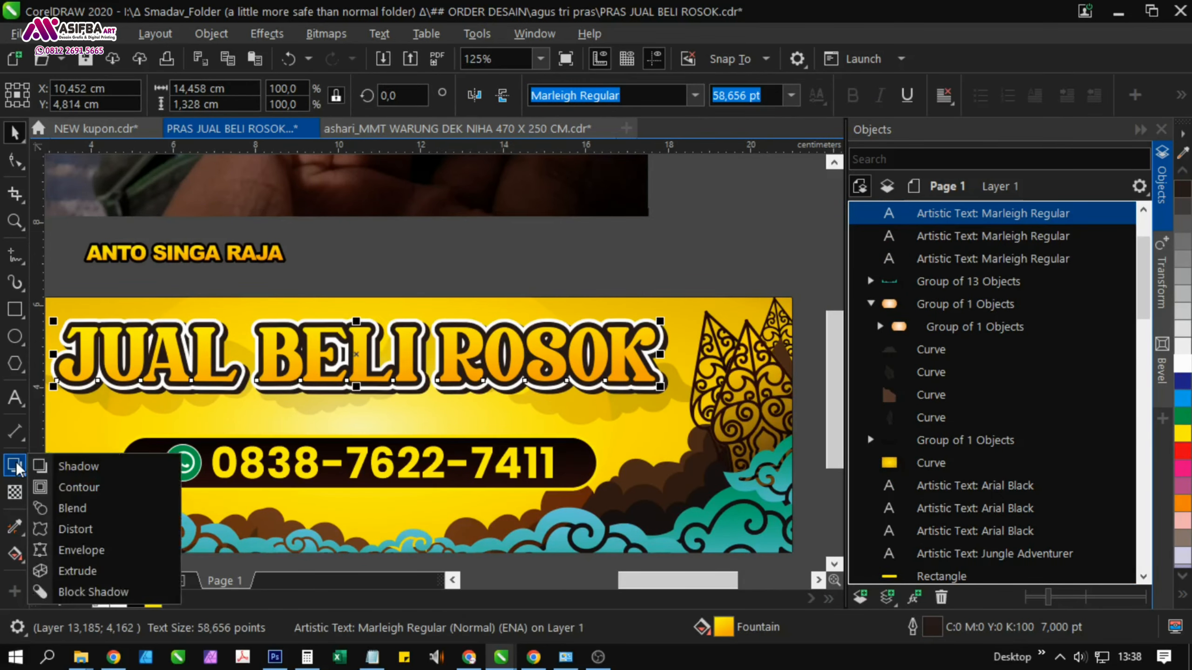
pyautogui.click(74, 483)
pyautogui.scroll(1, 281, 352)
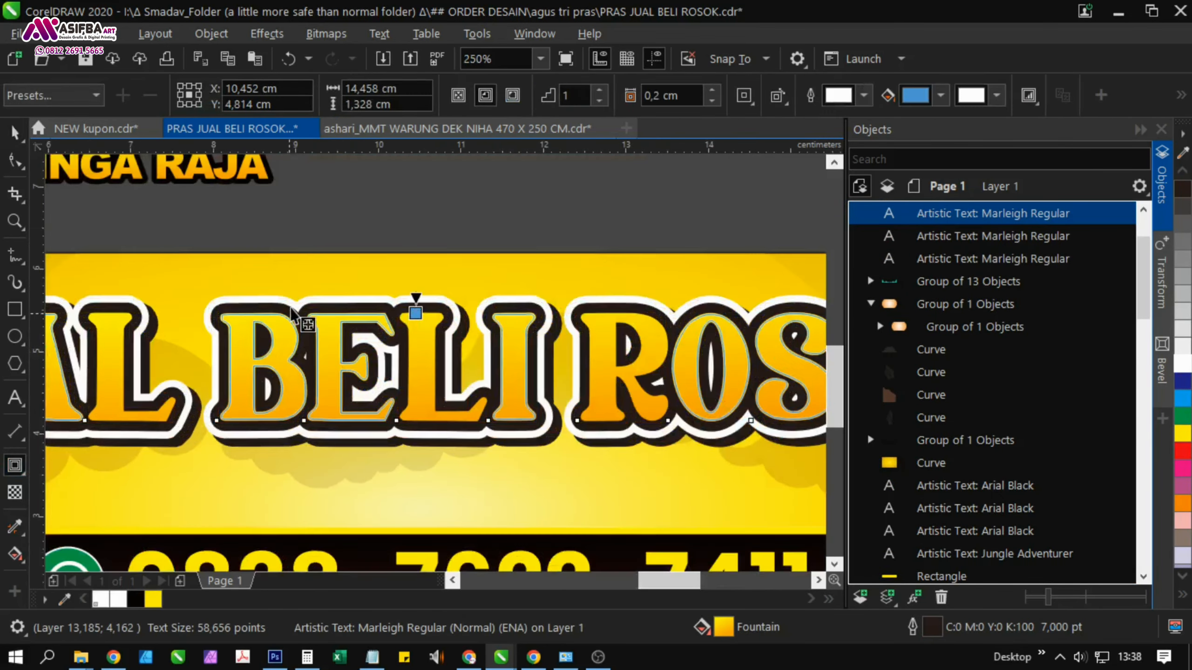
pyautogui.moveTo(416, 309); pyautogui.dragTo(292, 318)
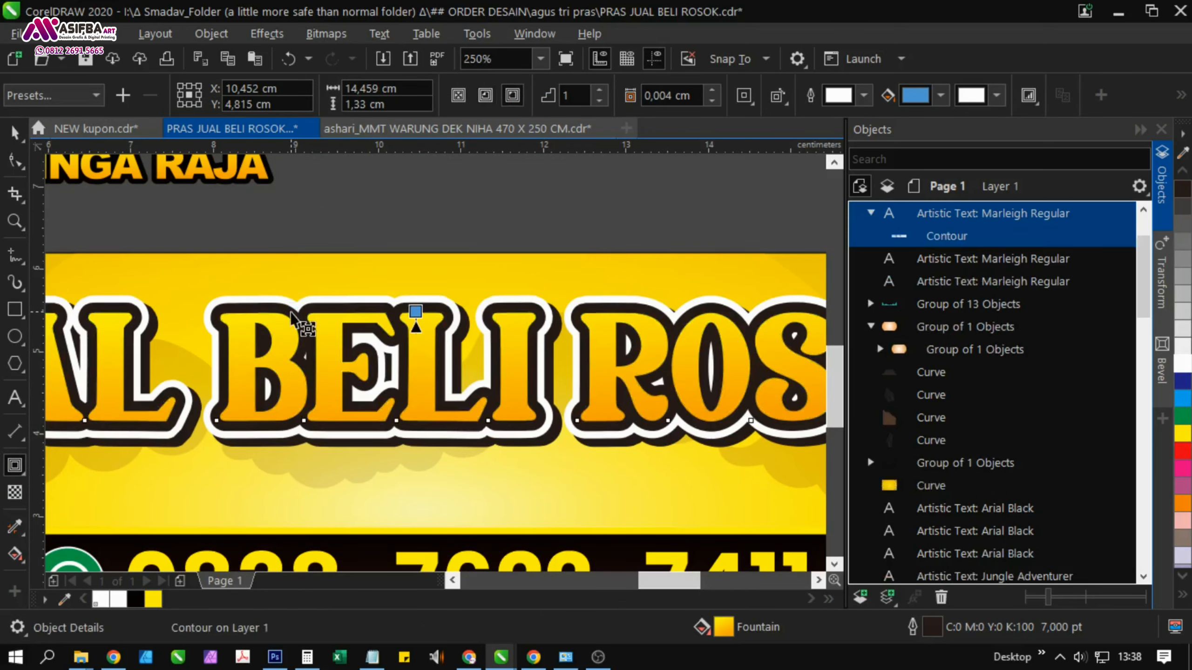
# Separate the blue gradient contour from the title text, bring it to the front, and remove its outline
pyautogui.click(919, 236)
pyautogui.hotkey('shift', 'pageup')
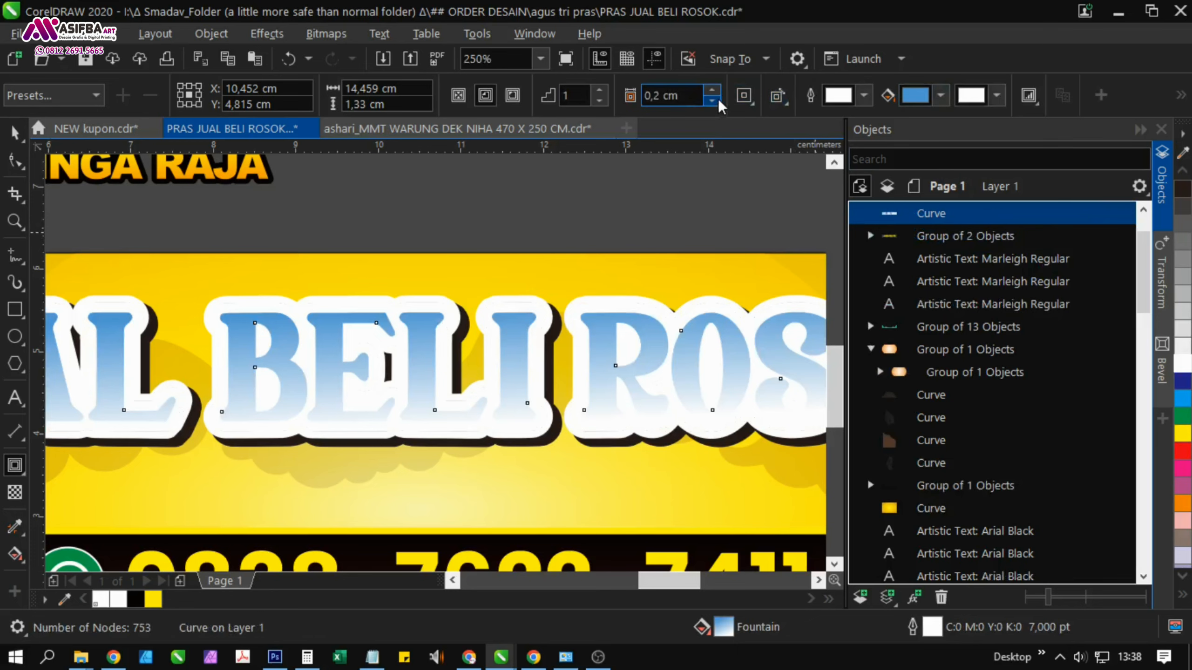
pyautogui.press('space')
pyautogui.moveTo(513, 370); pyautogui.dragTo(526, 296)
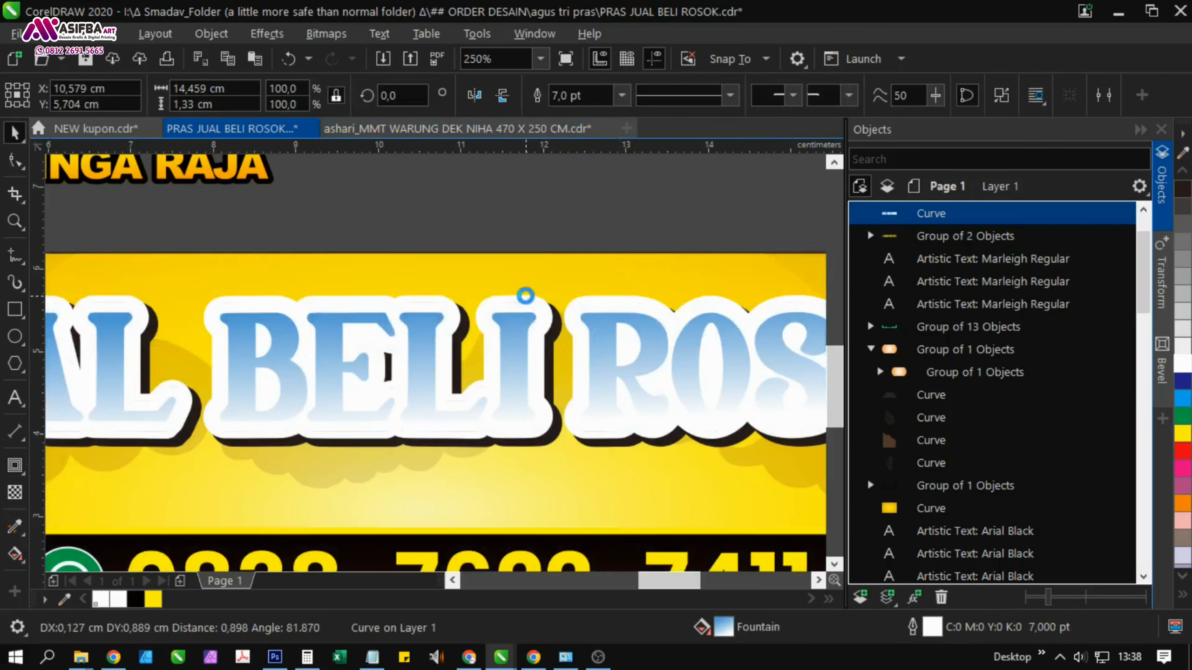
pyautogui.hotkey('ctrl', 'z')
pyautogui.click(621, 96)
pyautogui.click(619, 116)
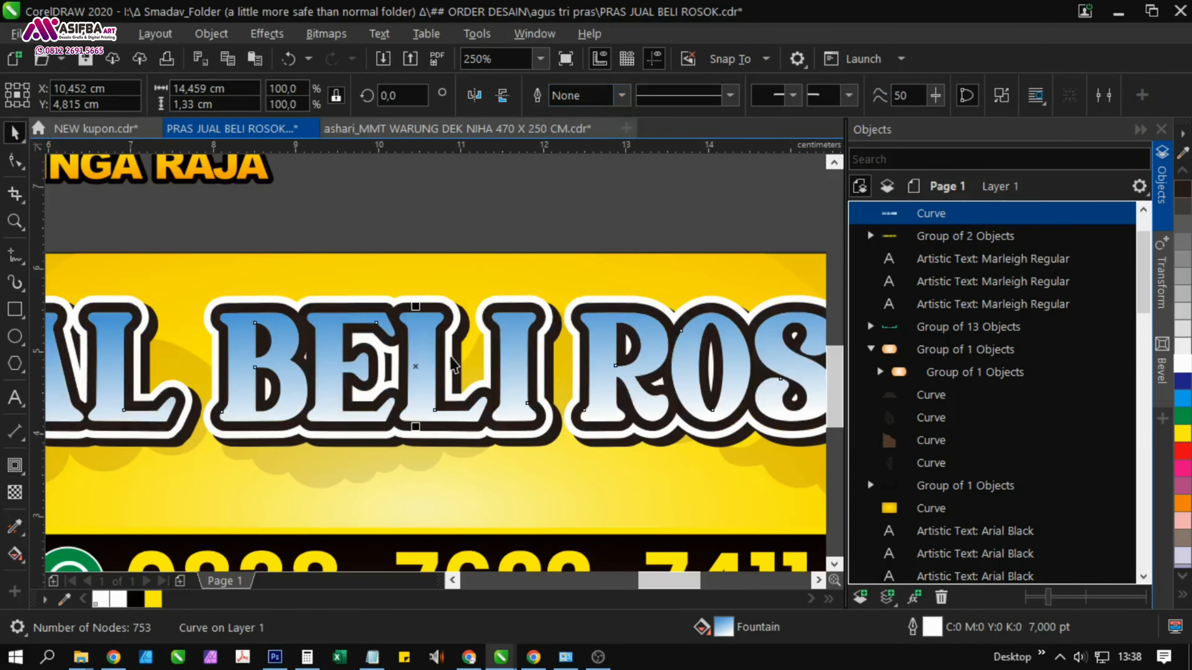
# Duplicate the blue gradient title curve about 0,074 cm right and 0,082 cm down, and fill the copy with solid blue
pyautogui.scroll(2, 421, 371)
pyautogui.moveTo(407, 229); pyautogui.dragTo(432, 256)
pyautogui.rightClick(431, 256)
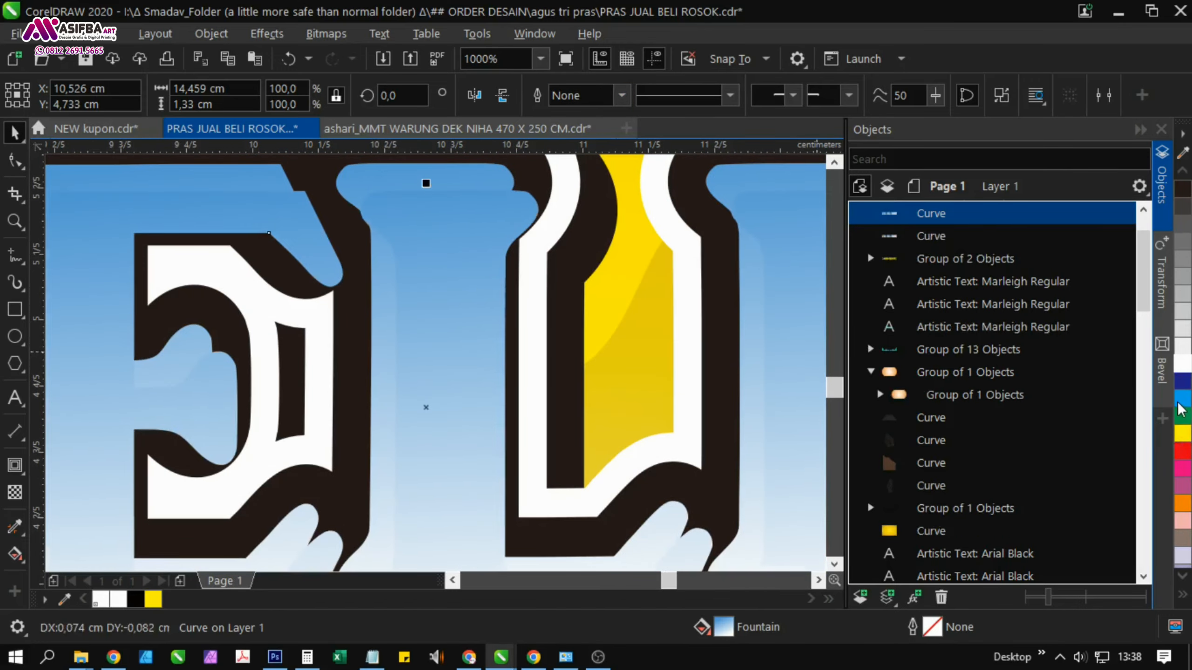
pyautogui.click(1181, 402)
# Trim the gradient title curve with the solid blue copy, delete the copy, and select the remaining edge highlights
pyautogui.moveTo(504, 300); pyautogui.dragTo(526, 361)
pyautogui.keyDown('shift'); pyautogui.click(519, 239); pyautogui.keyUp('shift')
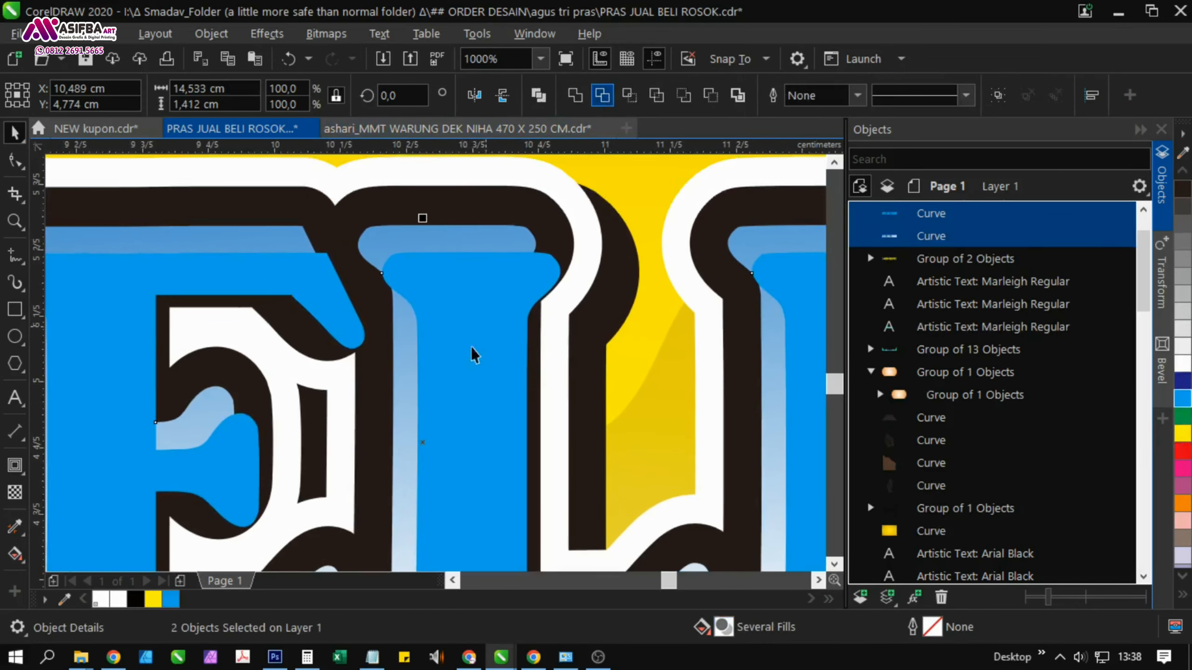
pyautogui.click(451, 365)
pyautogui.press('Delete')
pyautogui.click(410, 304)
pyautogui.scroll(-1, 411, 304)
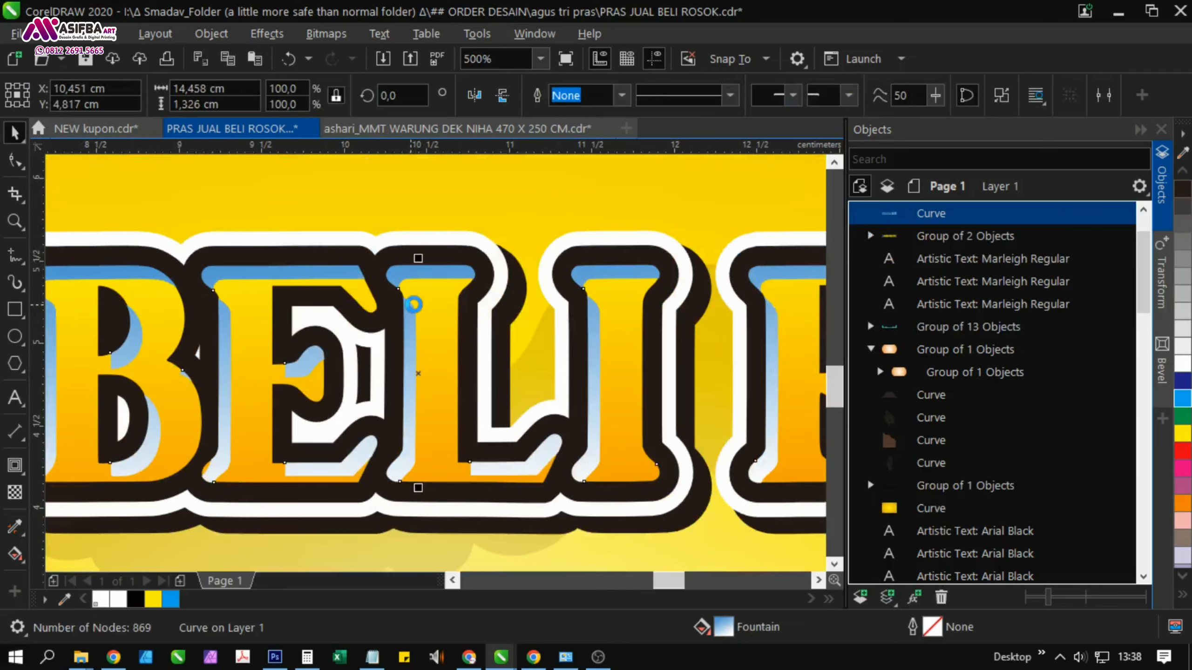
# Fill the title's edge highlights with white and give them a vertical linear transparency that fades out downward
pyautogui.scroll(-1, 413, 304)
pyautogui.click(1180, 366)
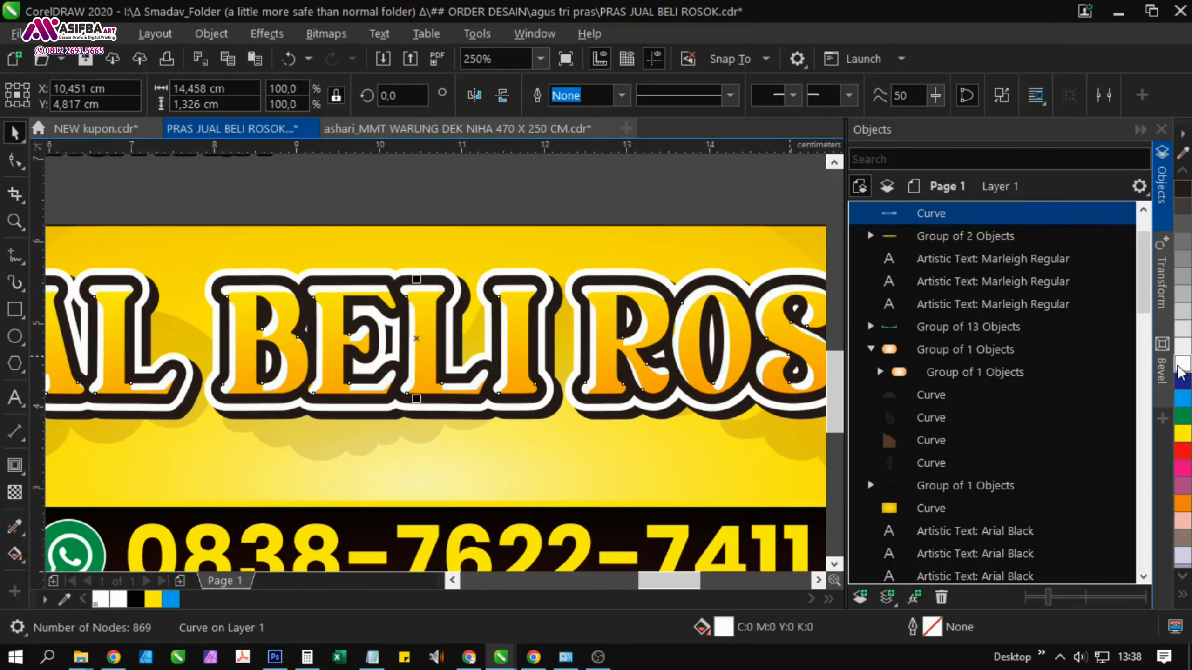
pyautogui.moveTo(465, 372); pyautogui.dragTo(467, 337)
pyautogui.scroll(-1, 473, 344)
pyautogui.click(14, 494)
pyautogui.scroll(1, 436, 320)
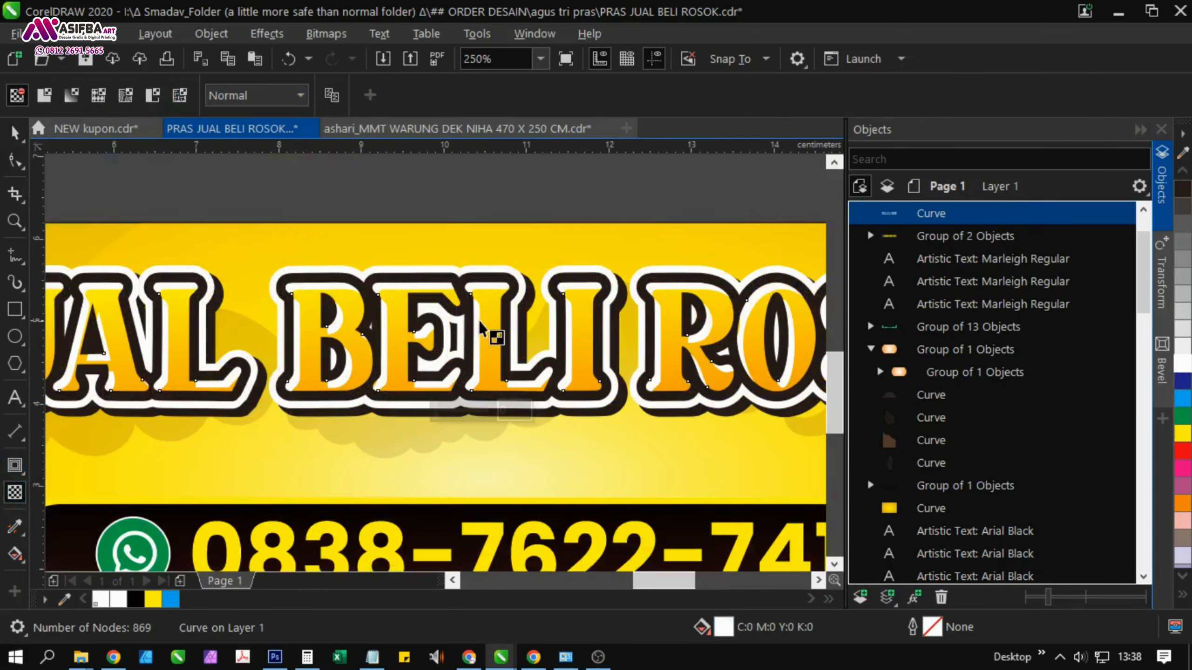
pyautogui.moveTo(483, 393); pyautogui.dragTo(483, 435)
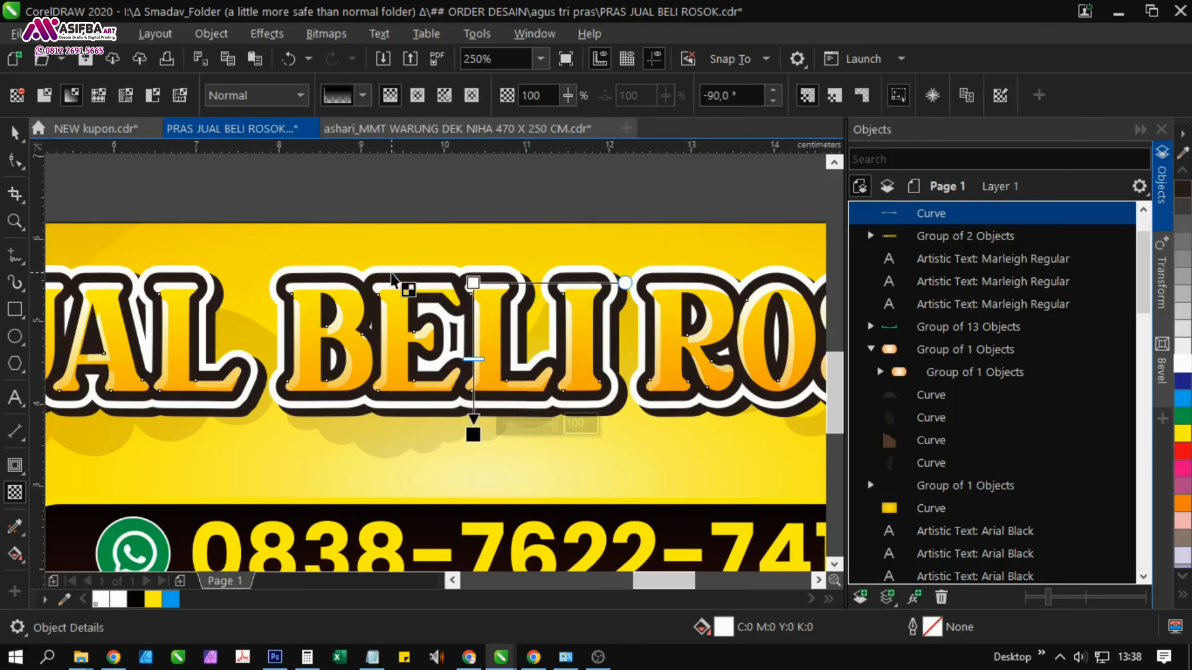
# Group the four layers of the "JUAL BELI ROSOK" title into one object
pyautogui.scroll(-1, 392, 274)
pyautogui.press('space')
pyautogui.click(558, 235)
pyautogui.moveTo(766, 242); pyautogui.dragTo(92, 385)
pyautogui.hotkey('ctrl', 'g')
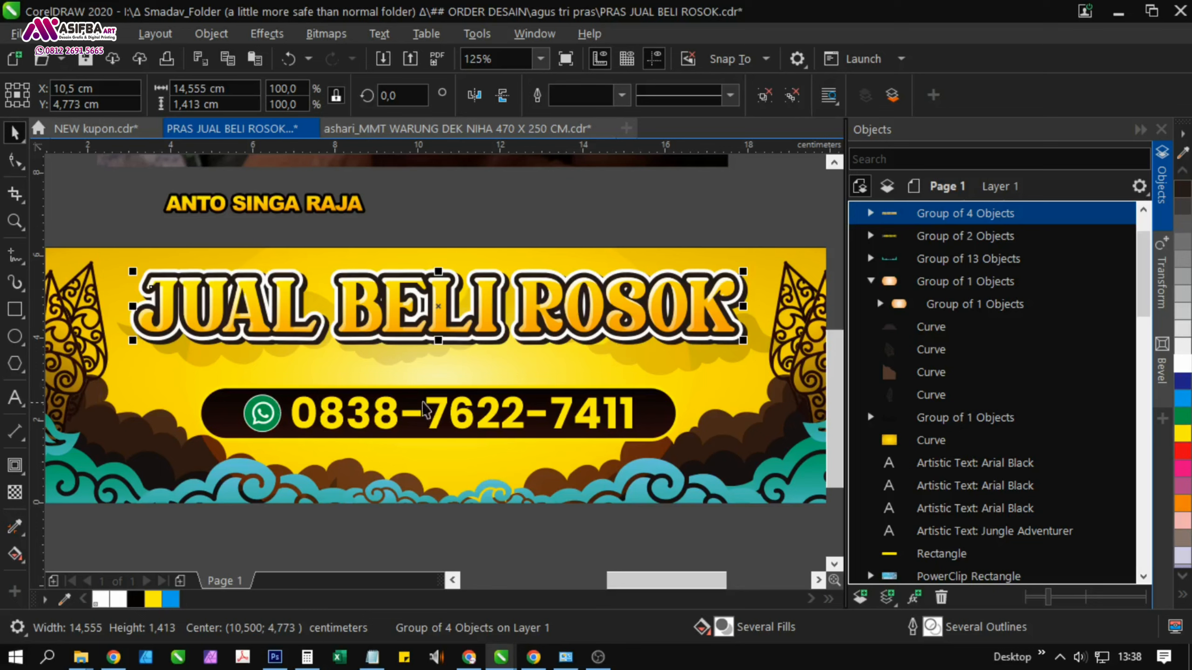
# Shrink the phone-number bar to 8,543 × 0,895 cm and move it down onto the clouds at the banner's lower edge
pyautogui.scroll(-1, 506, 325)
pyautogui.click(534, 450)
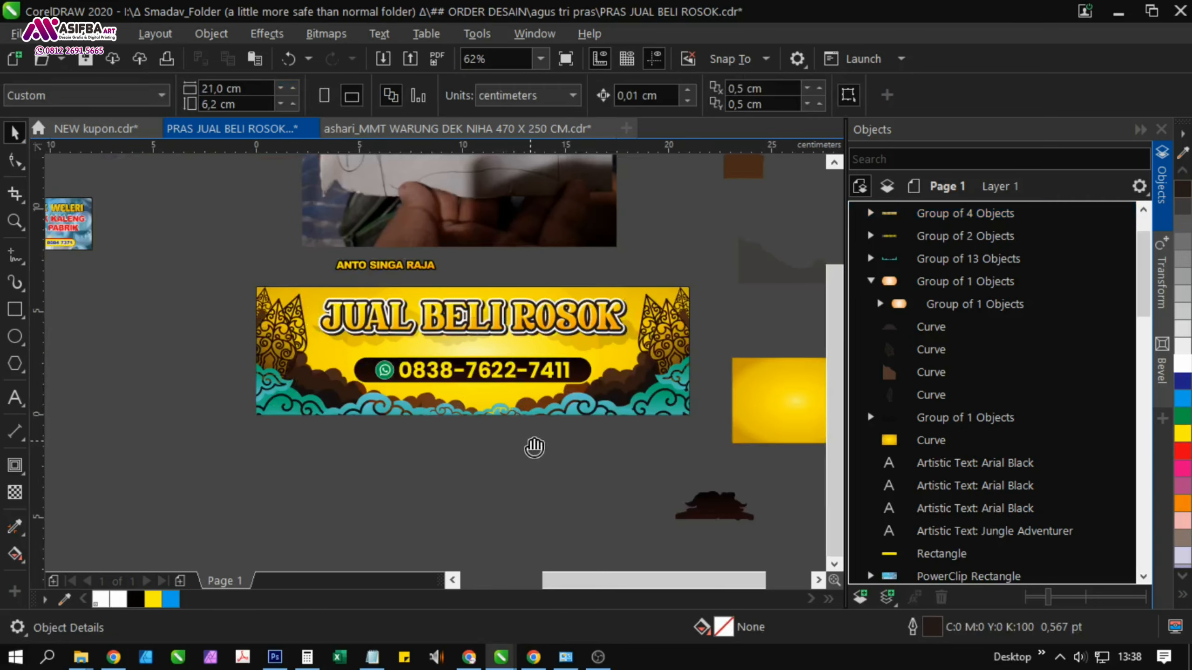
pyautogui.moveTo(534, 449); pyautogui.dragTo(550, 422)
pyautogui.moveTo(368, 353); pyautogui.dragTo(369, 354)
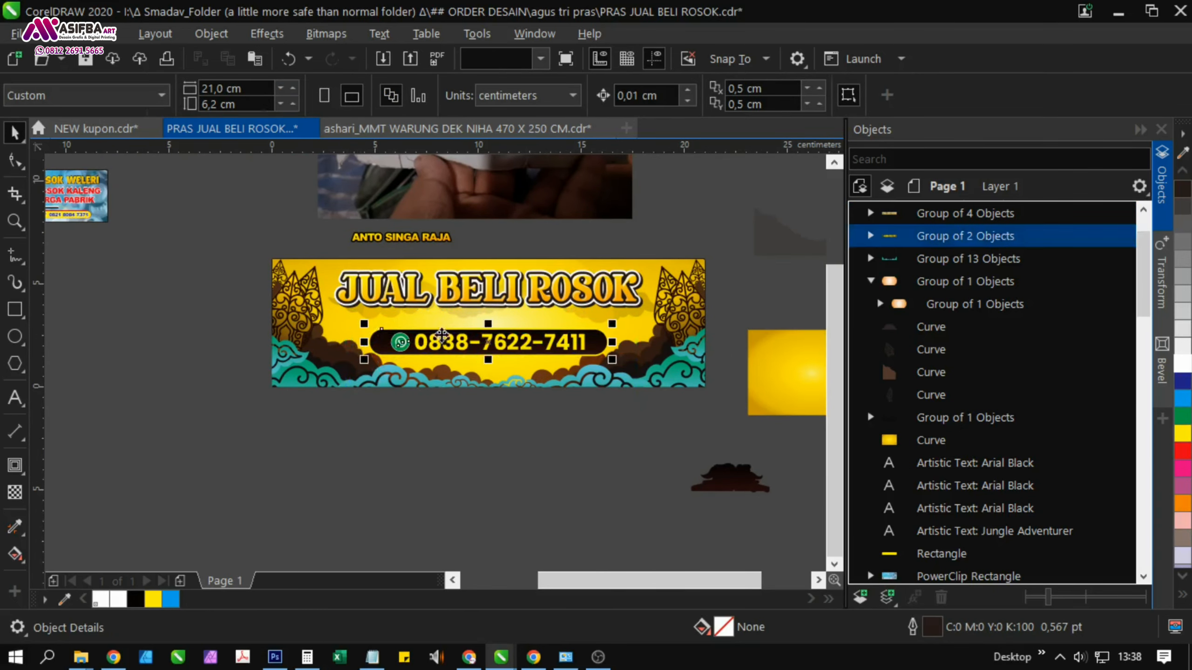
pyautogui.scroll(1, 551, 344)
pyautogui.moveTo(671, 373); pyautogui.dragTo(632, 370)
pyautogui.moveTo(513, 341); pyautogui.dragTo(513, 381)
pyautogui.moveTo(629, 404); pyautogui.dragTo(609, 404)
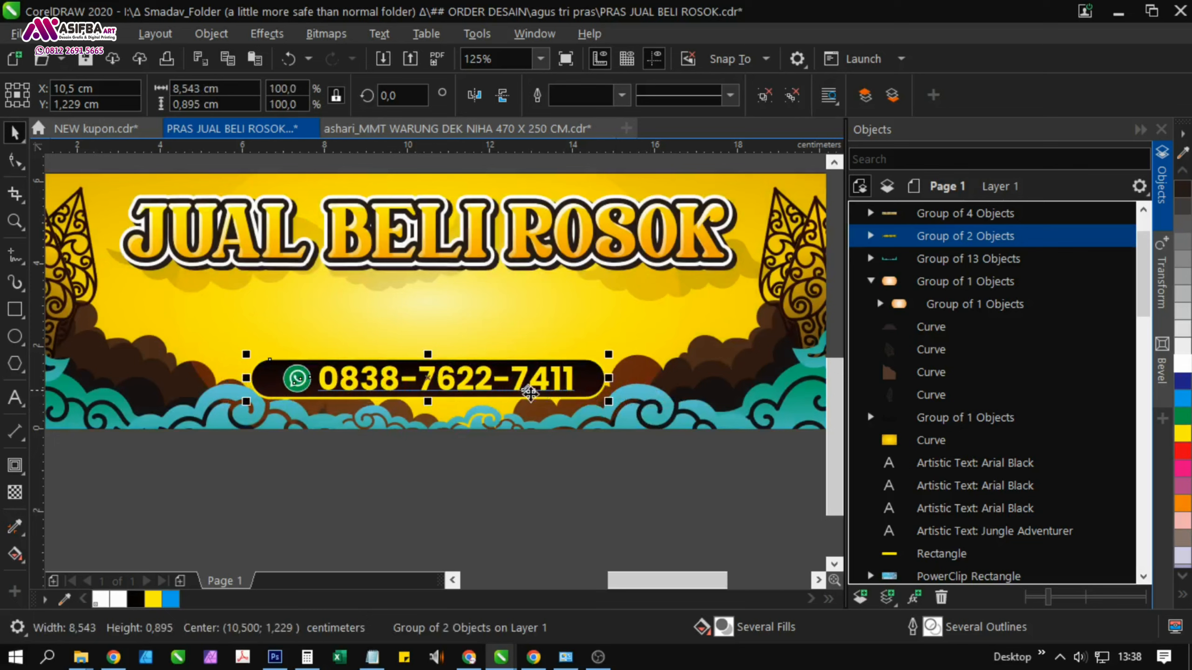
# Bring the strip of three scrap photos onto the banner beneath the title and enlarge it to 7,572 × 1,752 cm
pyautogui.scroll(-1, 546, 402)
pyautogui.click(551, 457)
pyautogui.hscroll(-4, 565, 399)
pyautogui.scroll(2, 243, 323)
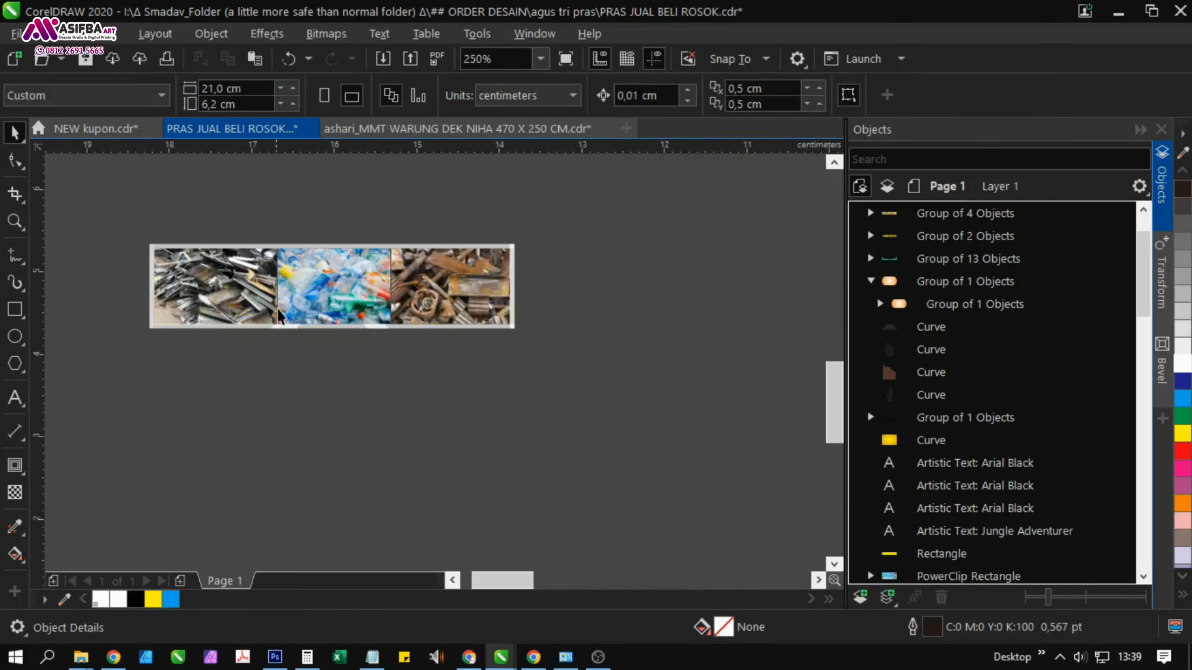
pyautogui.click(279, 310)
pyautogui.scroll(-1, 277, 315)
pyautogui.moveTo(265, 323); pyautogui.dragTo(602, 457)
pyautogui.hscroll(5, 563, 444)
pyautogui.scroll(-1, 231, 390)
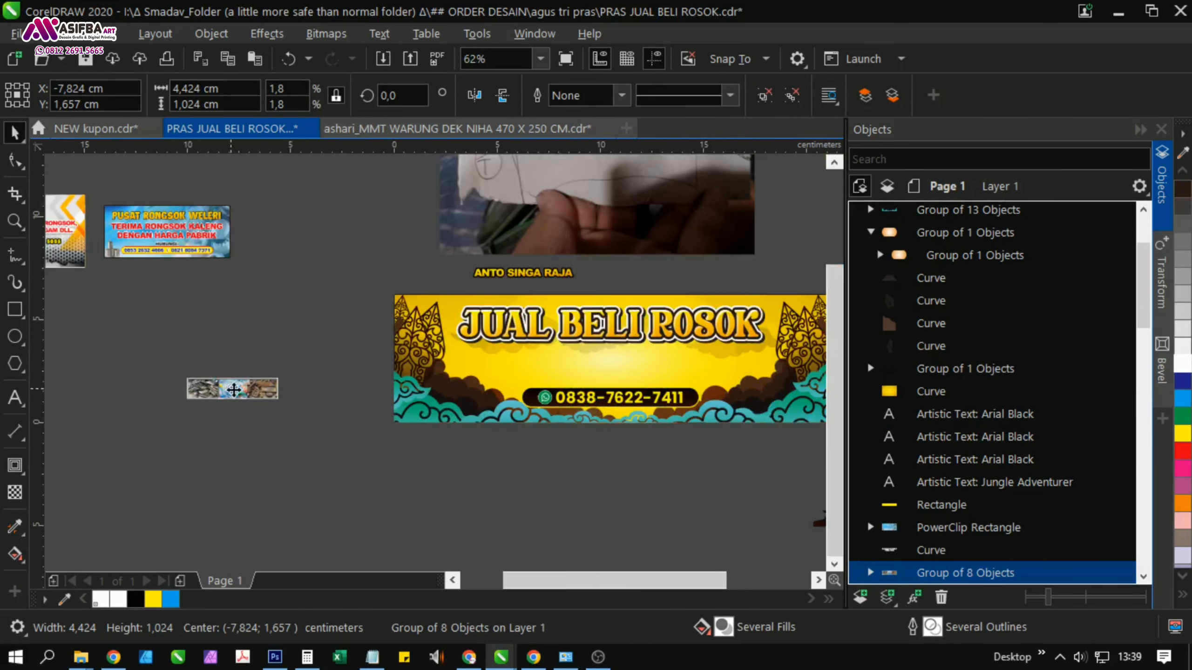
pyautogui.moveTo(239, 389); pyautogui.dragTo(551, 365)
pyautogui.hscroll(4, 551, 366)
pyautogui.scroll(1, 335, 334)
pyautogui.moveTo(341, 364); pyautogui.dragTo(565, 388)
pyautogui.scroll(-2, 534, 397)
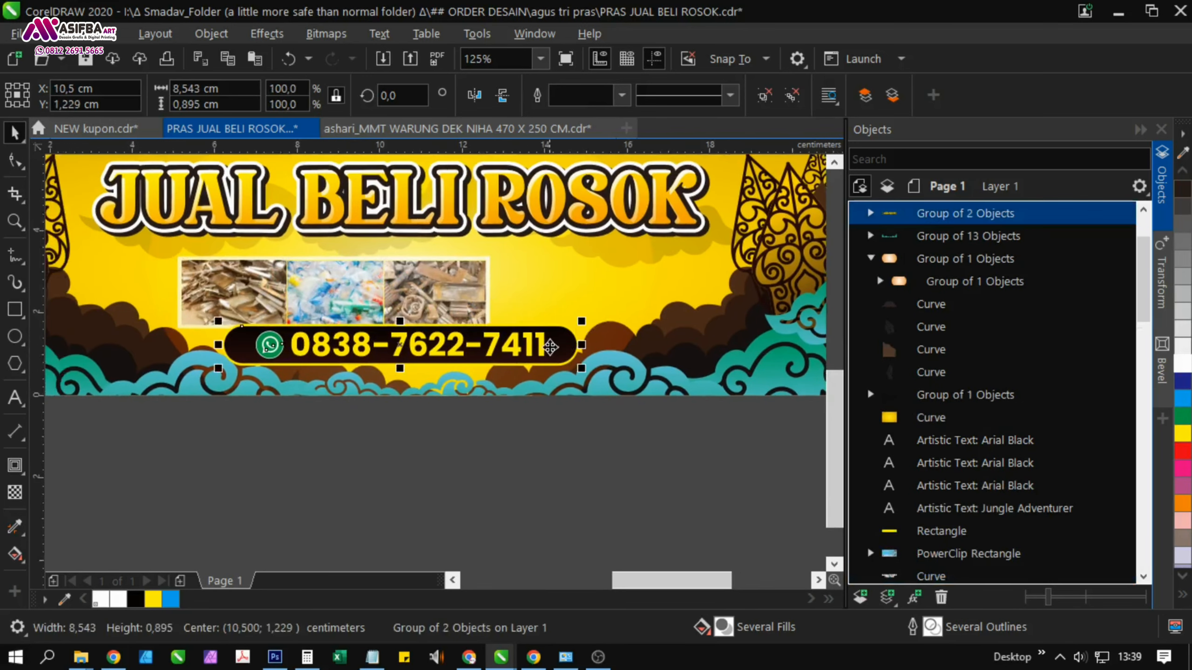
# Move the phone-number bar off the banner to just below it, and bring the photo strip to the front
pyautogui.moveTo(551, 345); pyautogui.dragTo(529, 471)
pyautogui.click(408, 299)
pyautogui.click(462, 314)
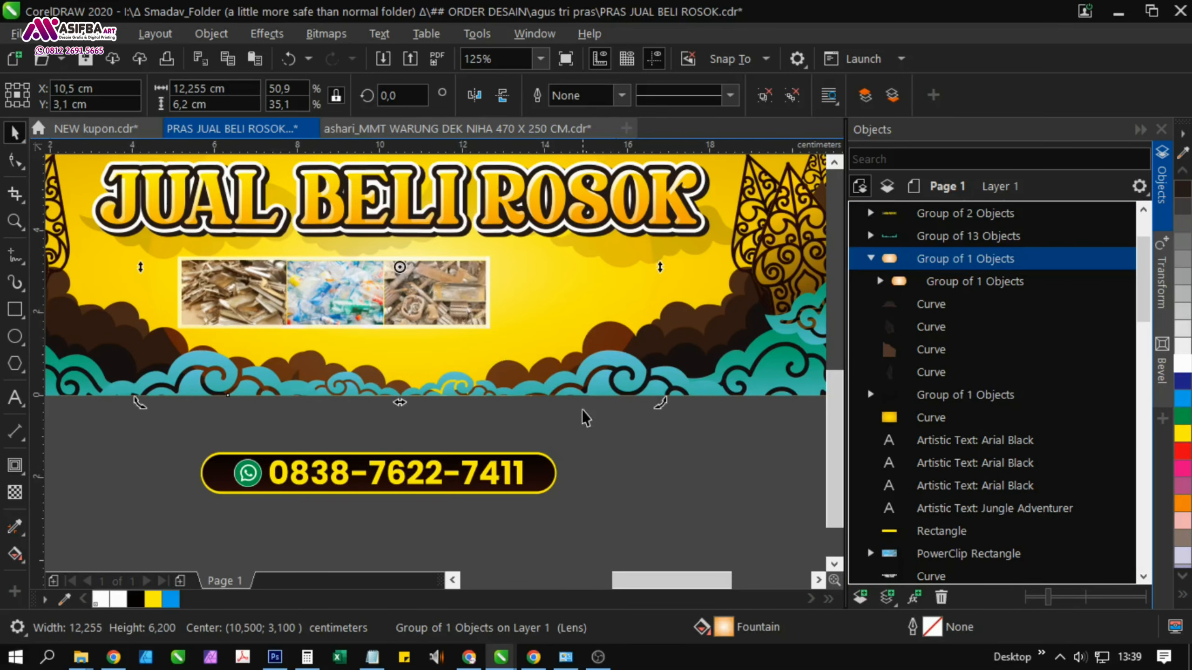
pyautogui.moveTo(585, 434); pyautogui.dragTo(164, 227)
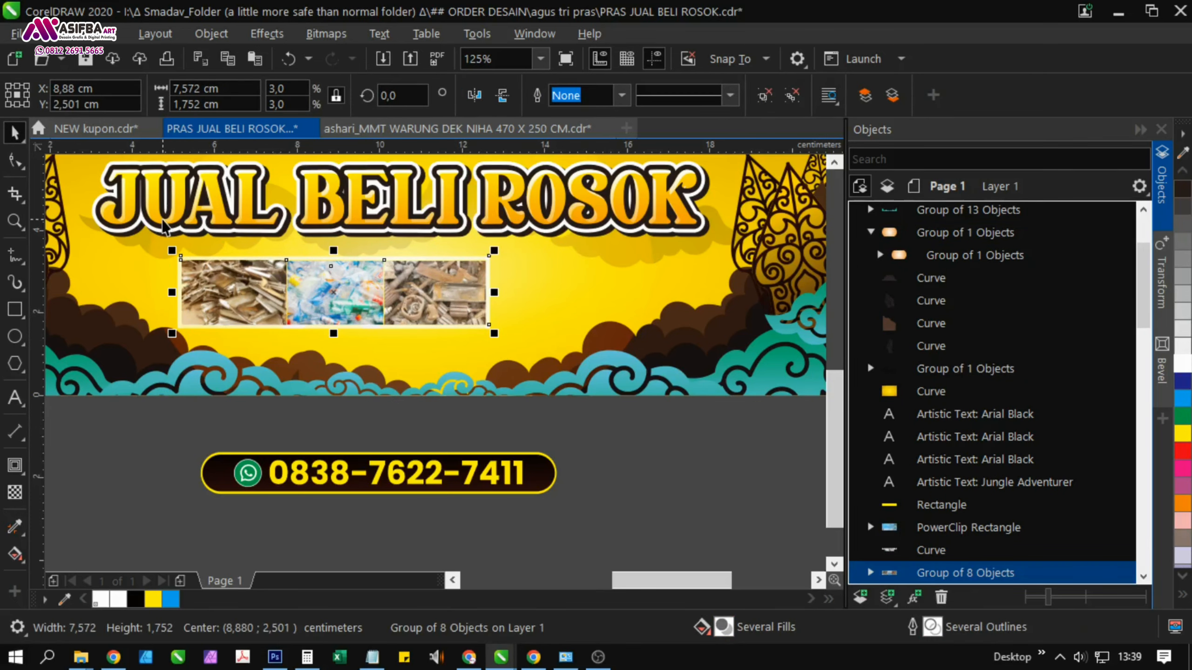
pyautogui.hotkey('shift', 'pageup')
# Enlarge the photo strip to 10,119 × 2,342 cm and center it horizontally on the banner
pyautogui.moveTo(494, 335); pyautogui.dragTo(600, 361)
pyautogui.keyDown('shift'); pyautogui.click(683, 349); pyautogui.keyUp('shift')
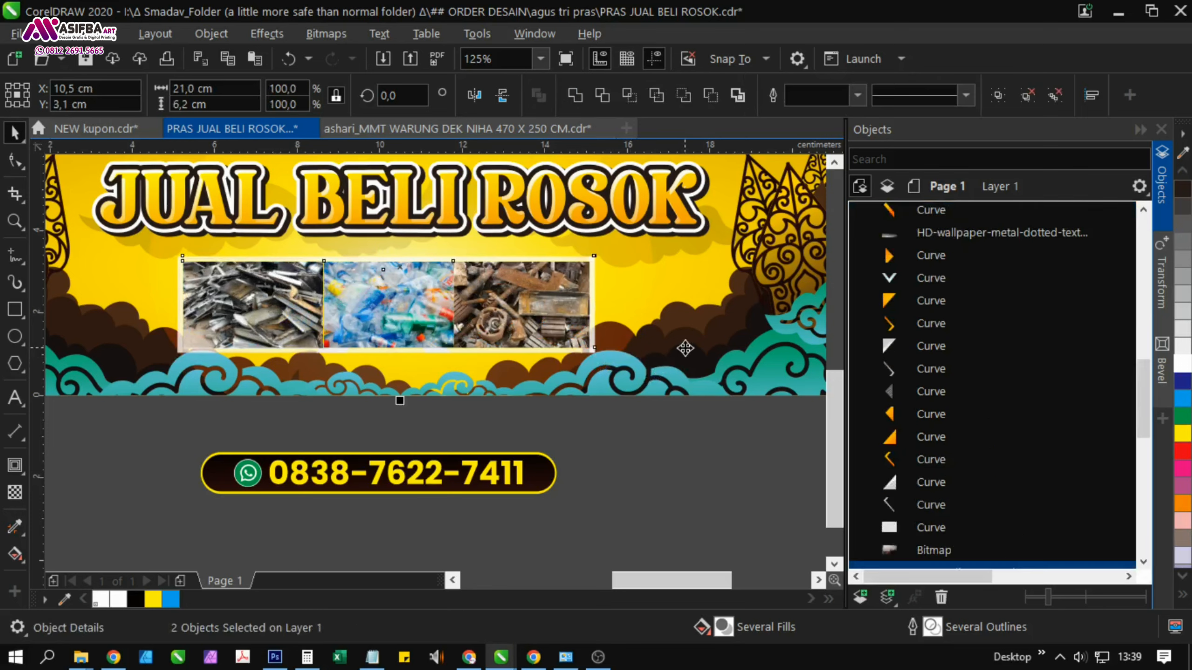
pyautogui.press('c')
pyautogui.click(651, 475)
# Try yellow as the outline and the fill color of the photo strip's frame
pyautogui.scroll(1, 578, 285)
pyautogui.click(581, 294)
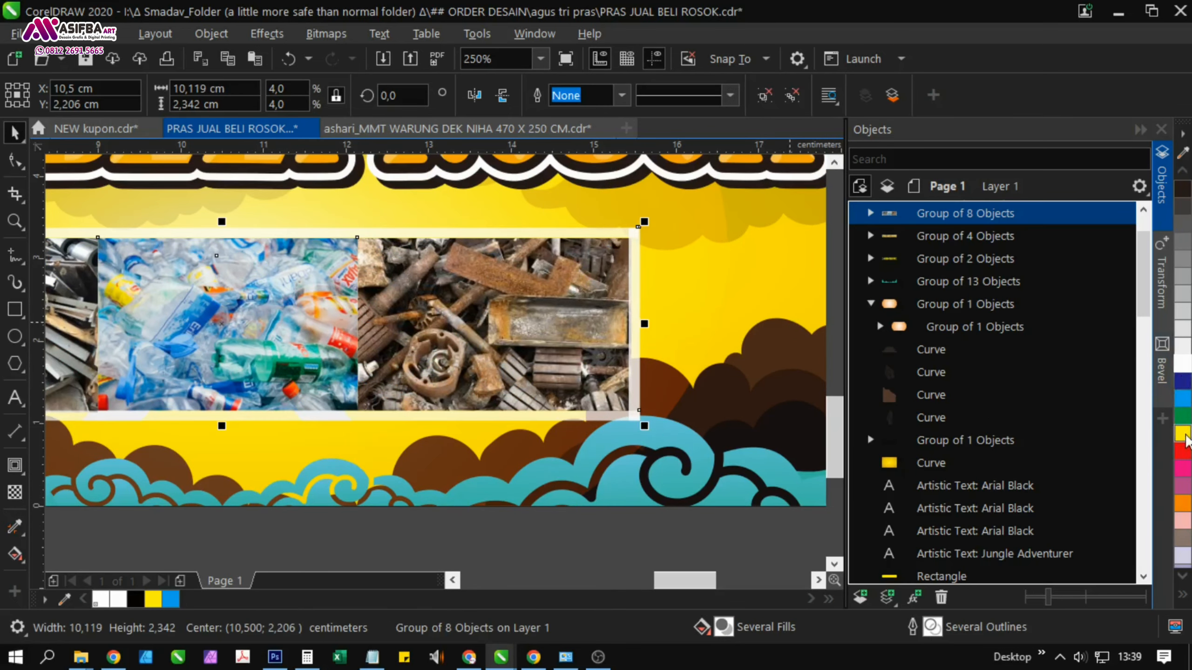
pyautogui.rightClick(1184, 436)
pyautogui.scroll(2, 701, 284)
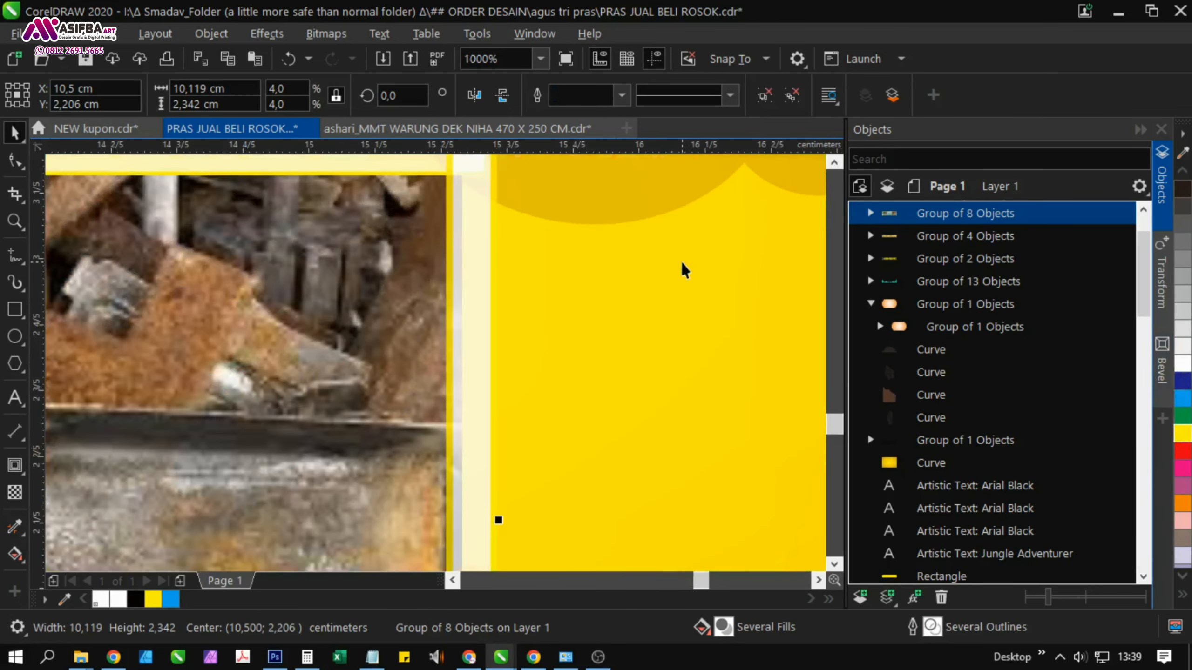
pyautogui.hotkey('ctrl', 'z')
pyautogui.click(1184, 435)
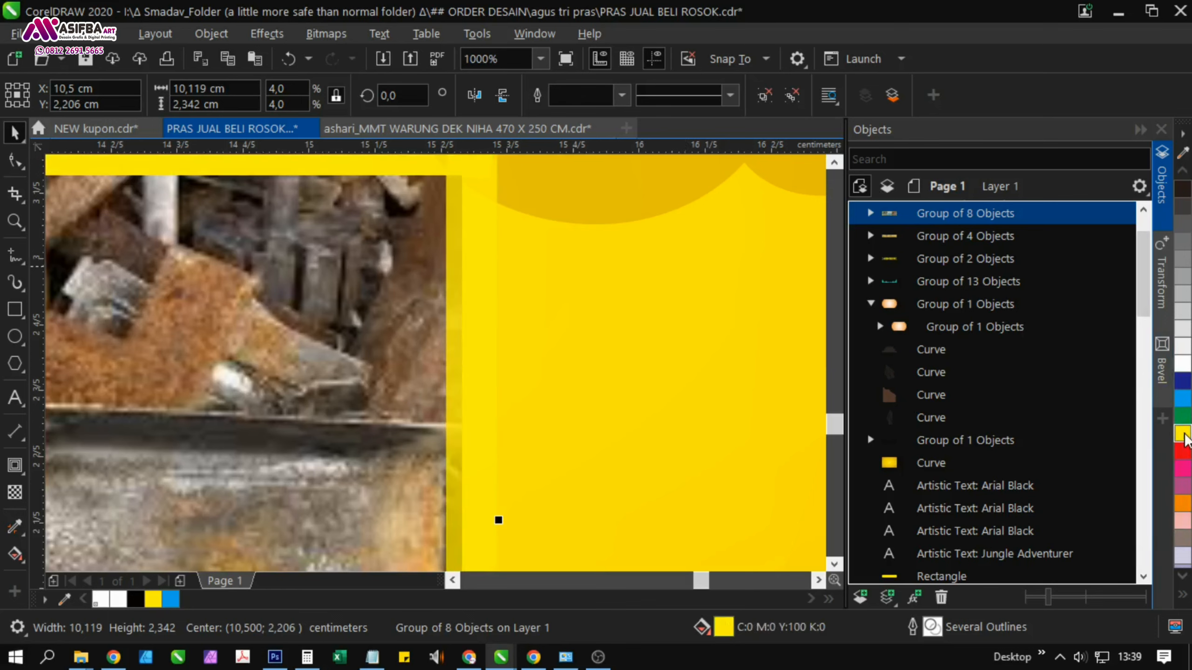
pyautogui.scroll(-2, 542, 280)
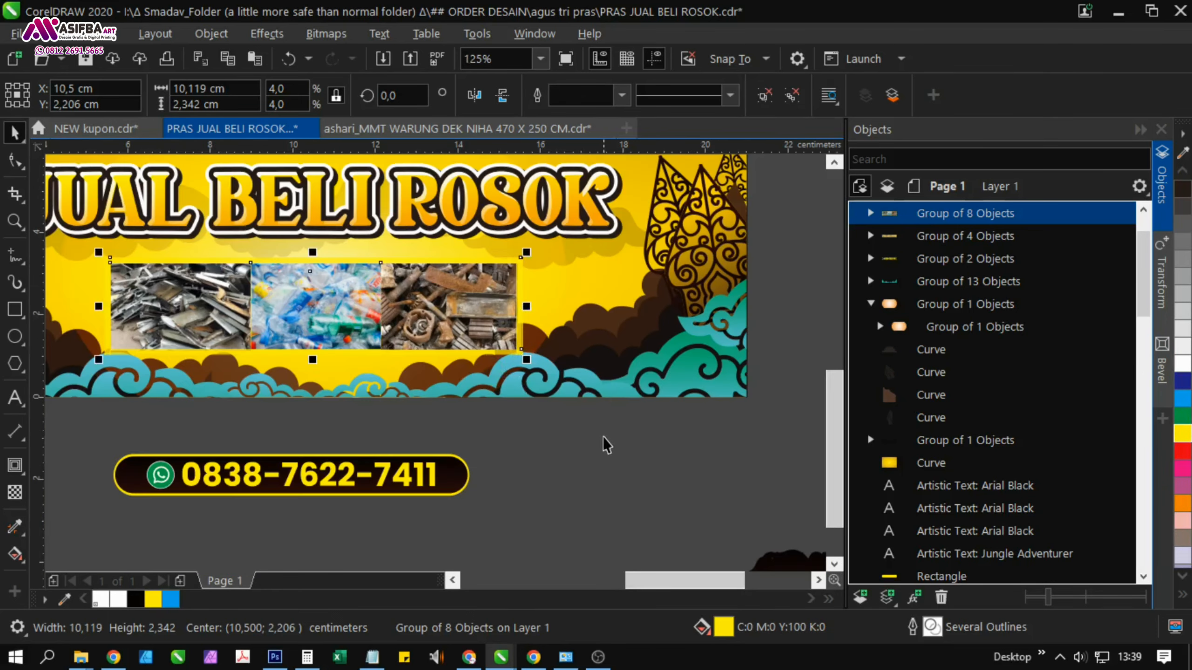
# Move the photo strip up about 0,12 cm on the banner
pyautogui.scroll(1, 315, 297)
pyautogui.moveTo(316, 297); pyautogui.dragTo(315, 288)
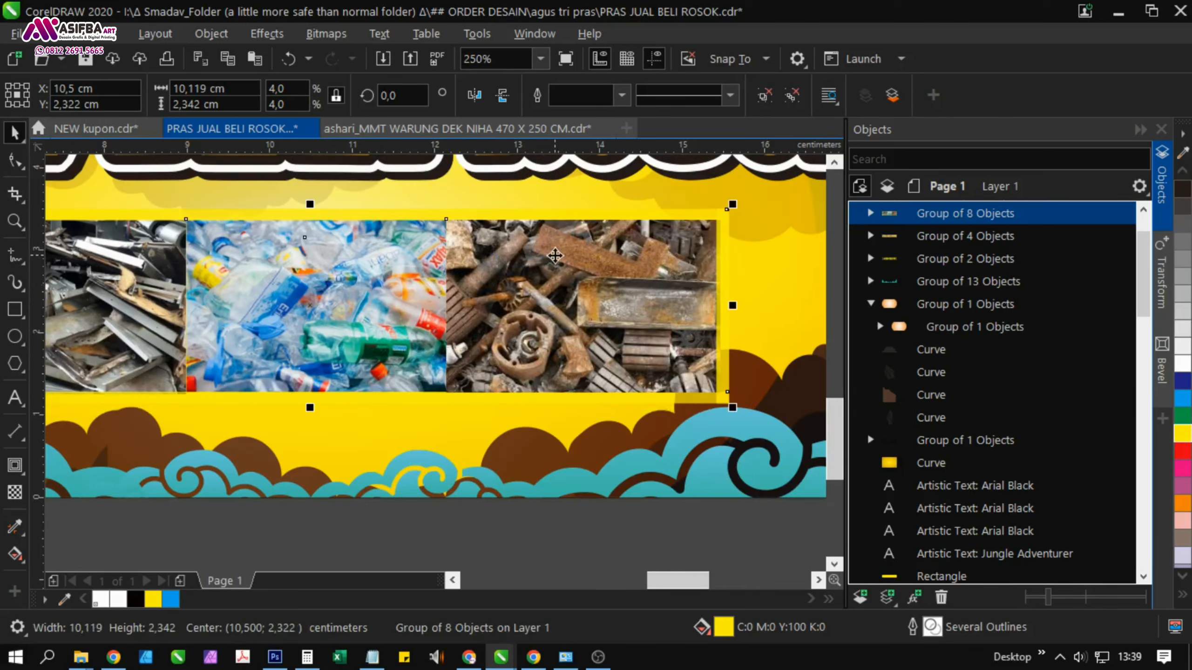
pyautogui.scroll(-1, 553, 255)
# Sample the brown of the clouds and try it as the fill of the photo strip's frame
pyautogui.click(377, 481)
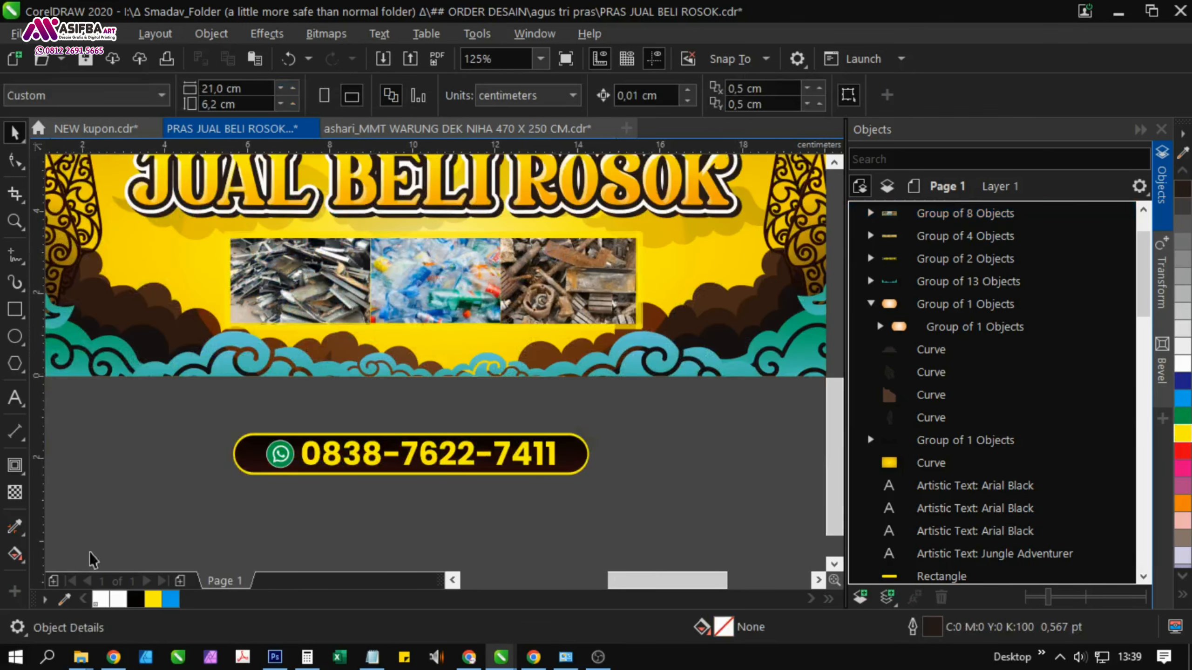
pyautogui.press('i')
pyautogui.click(217, 313)
pyautogui.click(528, 310)
pyautogui.click(186, 598)
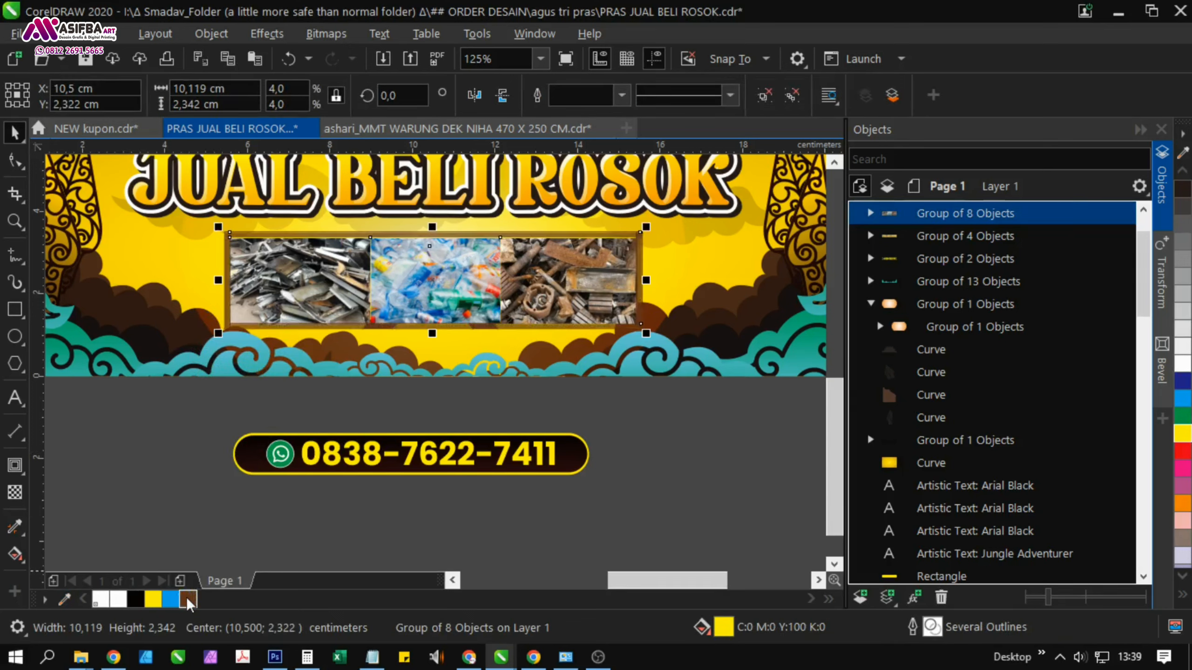
# Fill the photo strip's frame with white and set its outline to None
pyautogui.click(1182, 362)
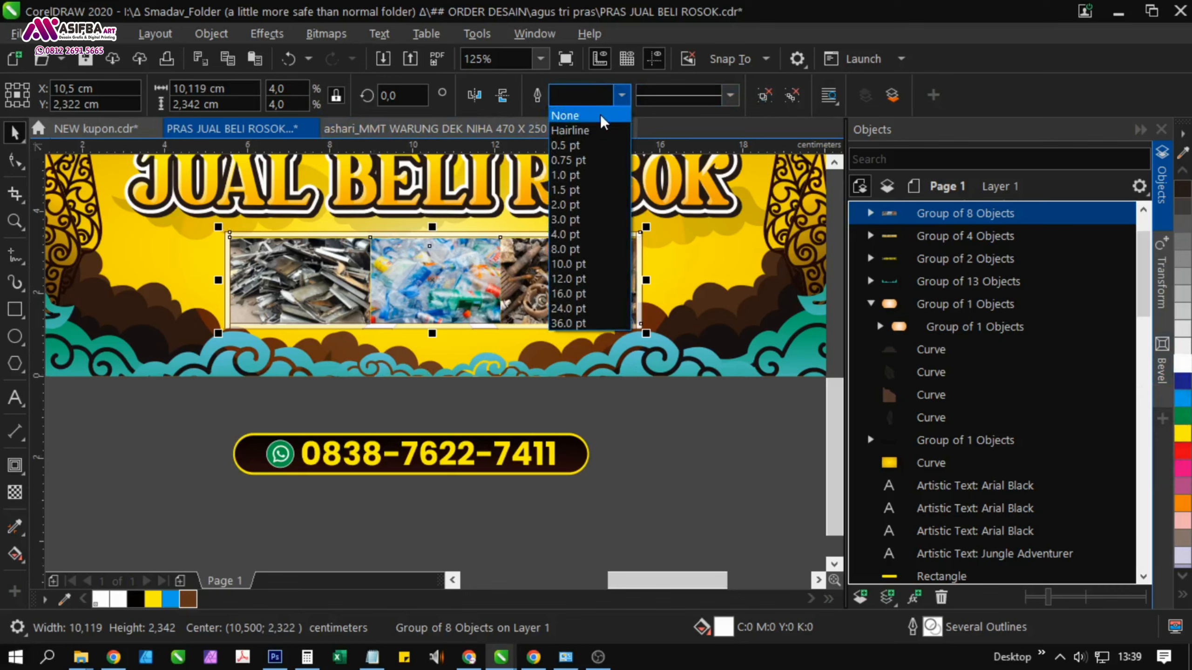
pyautogui.click(601, 116)
pyautogui.click(668, 438)
pyautogui.moveTo(645, 441); pyautogui.dragTo(613, 493)
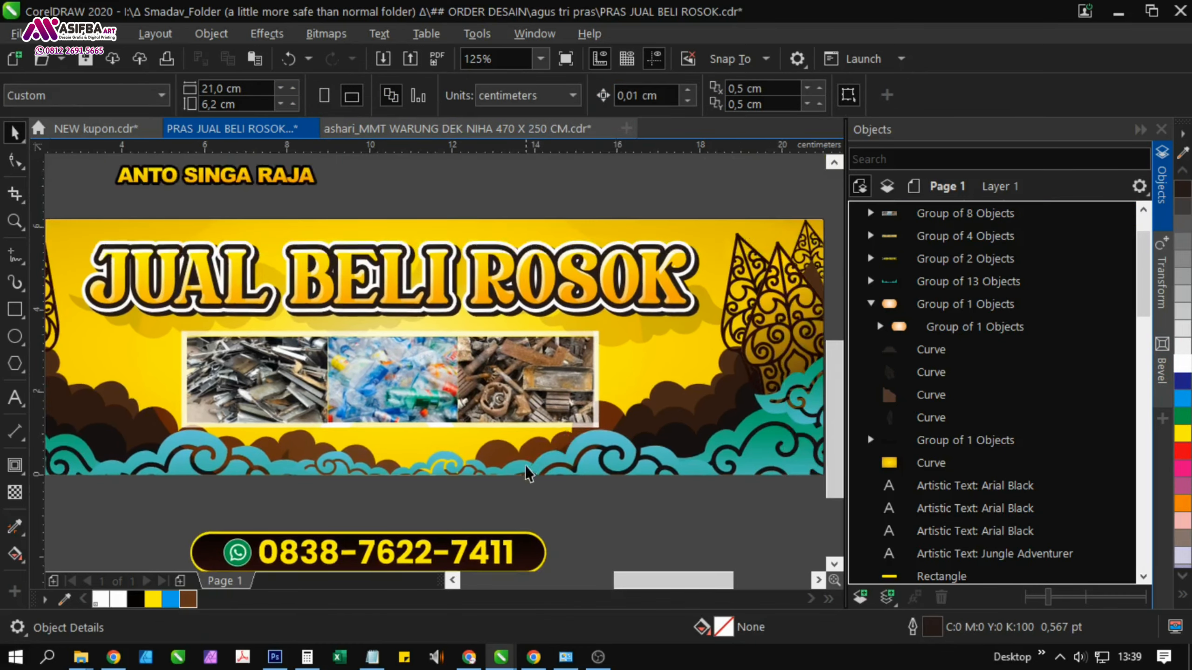
pyautogui.click(441, 553)
pyautogui.moveTo(444, 551); pyautogui.dragTo(469, 466)
pyautogui.moveTo(586, 393); pyautogui.dragTo(564, 485)
pyautogui.moveTo(683, 197); pyautogui.dragTo(703, 286)
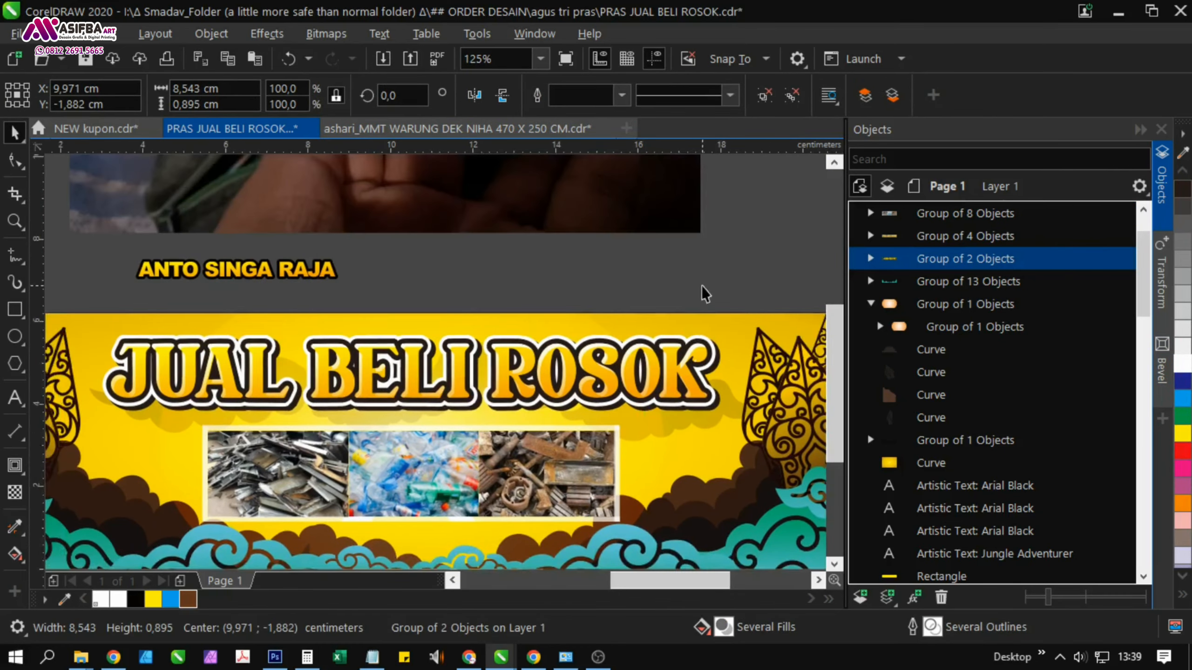
pyautogui.click(705, 294)
# Move the title group up about 0,15 cm and the photo strip up about 0,13 cm
pyautogui.click(430, 371)
pyautogui.scroll(2, 430, 372)
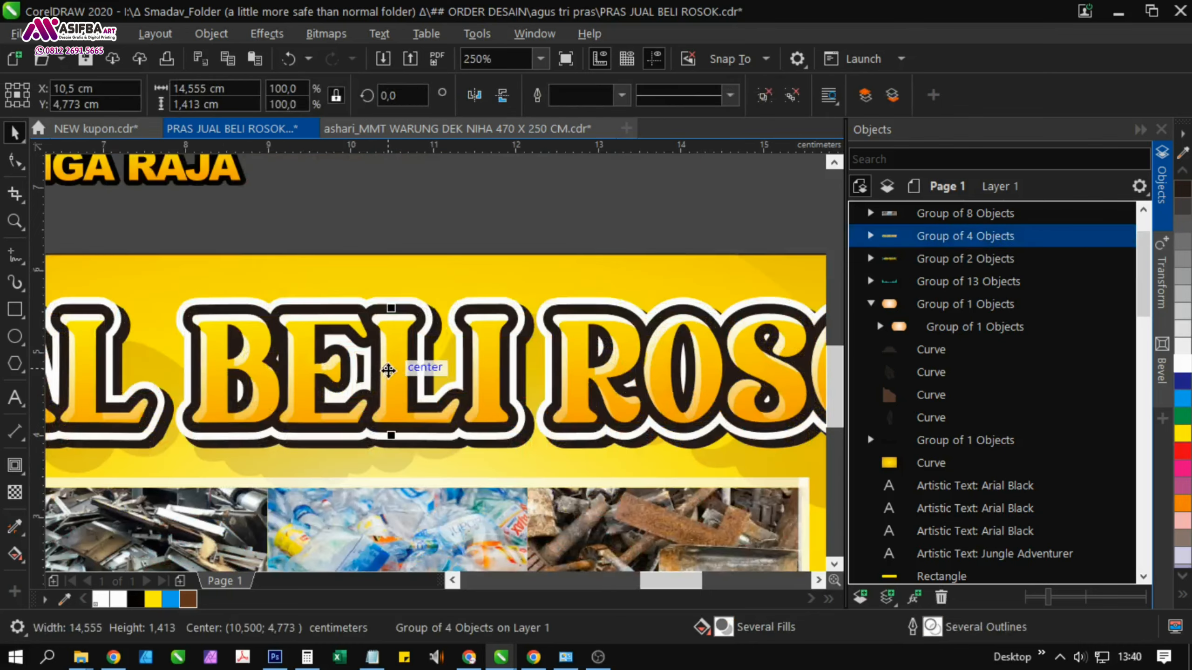
pyautogui.moveTo(388, 371); pyautogui.dragTo(389, 359)
pyautogui.scroll(-1, 448, 266)
pyautogui.click(480, 407)
pyautogui.moveTo(480, 407); pyautogui.dragTo(475, 325)
pyautogui.scroll(1, 471, 325)
pyautogui.moveTo(471, 330); pyautogui.dragTo(472, 318)
pyautogui.scroll(-1, 477, 288)
# Narrow the background rectangle of the phone-number bar so that the bar is 8,182 cm wide
pyautogui.moveTo(645, 483)
pyautogui.mouseDown()
pyautogui.moveTo(649, 425)
pyautogui.moveTo(178, 362)
pyautogui.mouseUp()
pyautogui.click(649, 493)
pyautogui.scroll(1, 572, 448)
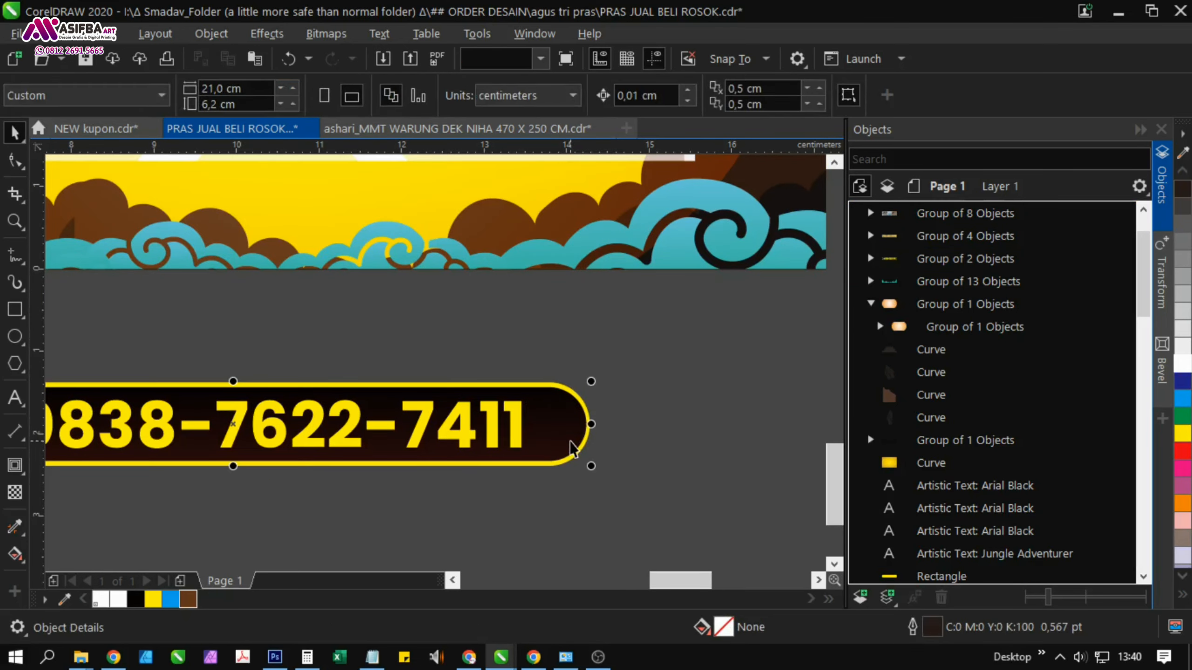
pyautogui.keyDown('ctrl'); pyautogui.click(580, 421); pyautogui.keyUp('ctrl')
pyautogui.scroll(-1, 580, 421)
# Move the phone-number bar below the photo strip, shrink it to about 7,2 cm wide, and center it horizontally with the teal clouds
pyautogui.click(426, 424)
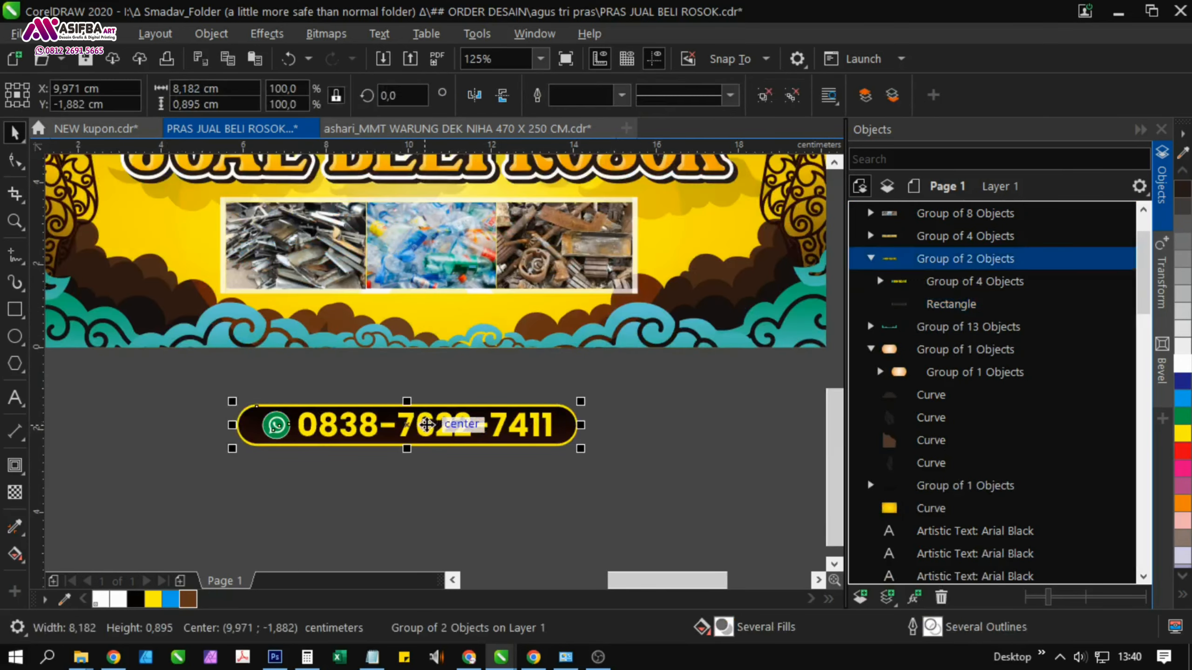
pyautogui.moveTo(426, 425); pyautogui.dragTo(426, 323)
pyautogui.scroll(1, 546, 314)
pyautogui.moveTo(606, 371); pyautogui.dragTo(564, 366)
pyautogui.scroll(-1, 571, 368)
pyautogui.keyDown('shift'); pyautogui.click(525, 368); pyautogui.keyUp('shift')
pyautogui.press('c')
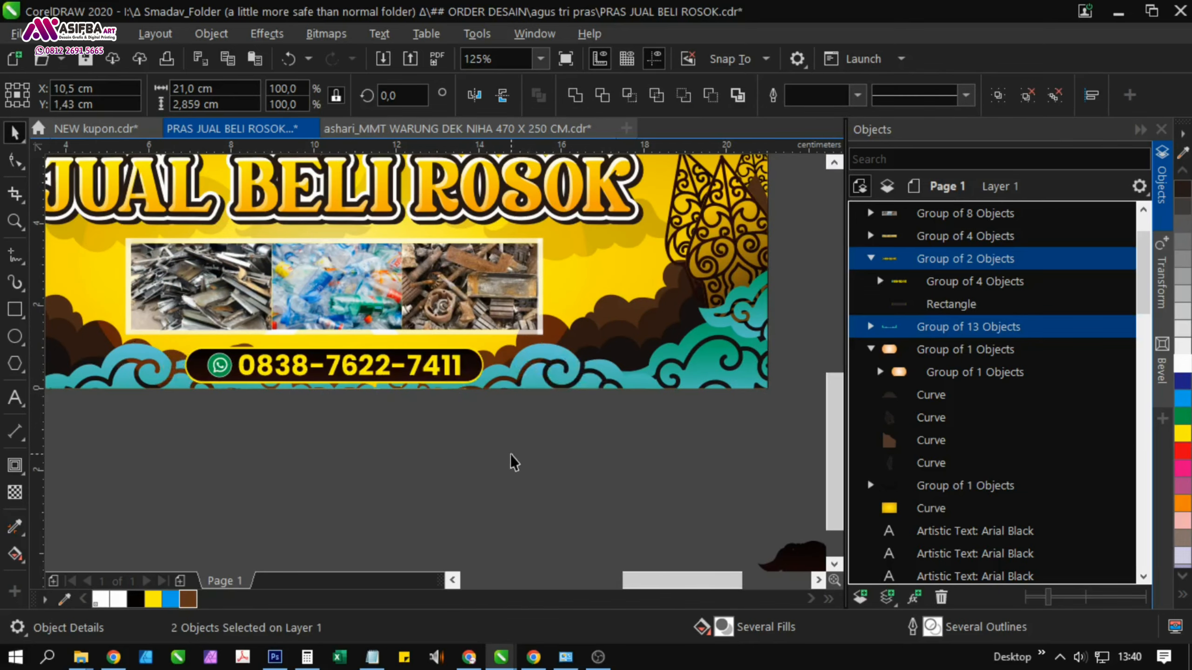
pyautogui.click(511, 454)
# Nudge the phone-number bar up about 0,1 cm toward the photo strip
pyautogui.scroll(-1, 510, 454)
pyautogui.scroll(1, 418, 421)
pyautogui.click(483, 398)
pyautogui.scroll(1, 485, 397)
pyautogui.moveTo(472, 406); pyautogui.dragTo(474, 397)
pyautogui.scroll(-2, 474, 397)
pyautogui.press('Escape')
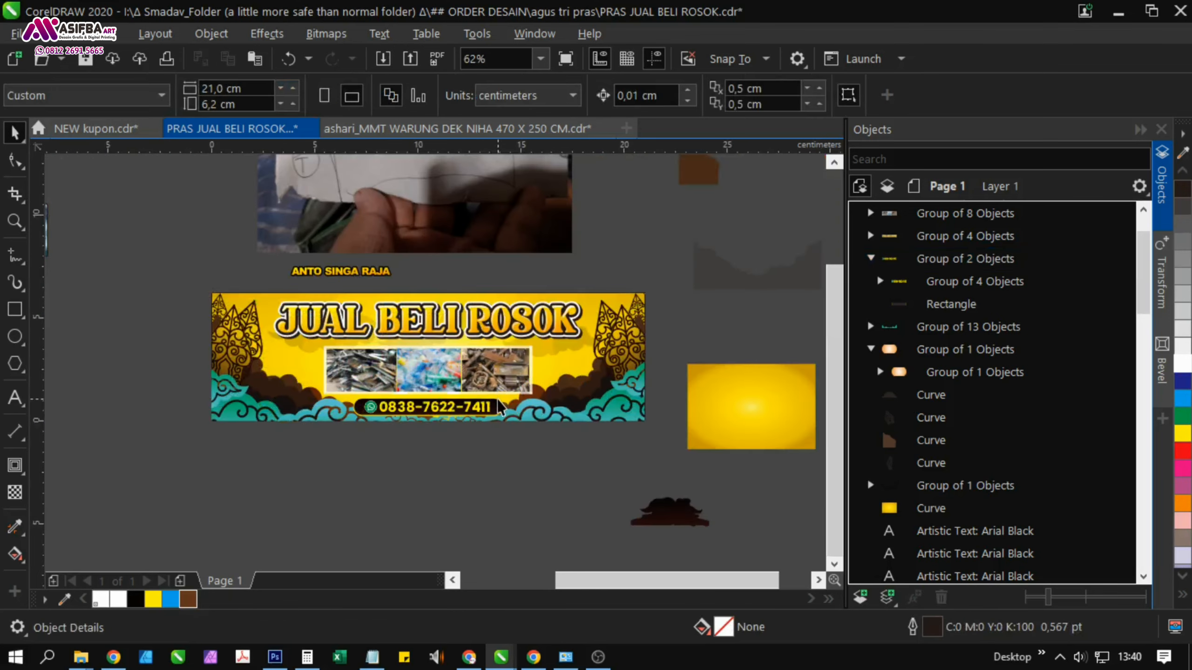
# Move the small yellow name text from above the banner to the outer side of the reference photo
pyautogui.scroll(1, 329, 328)
pyautogui.click(337, 324)
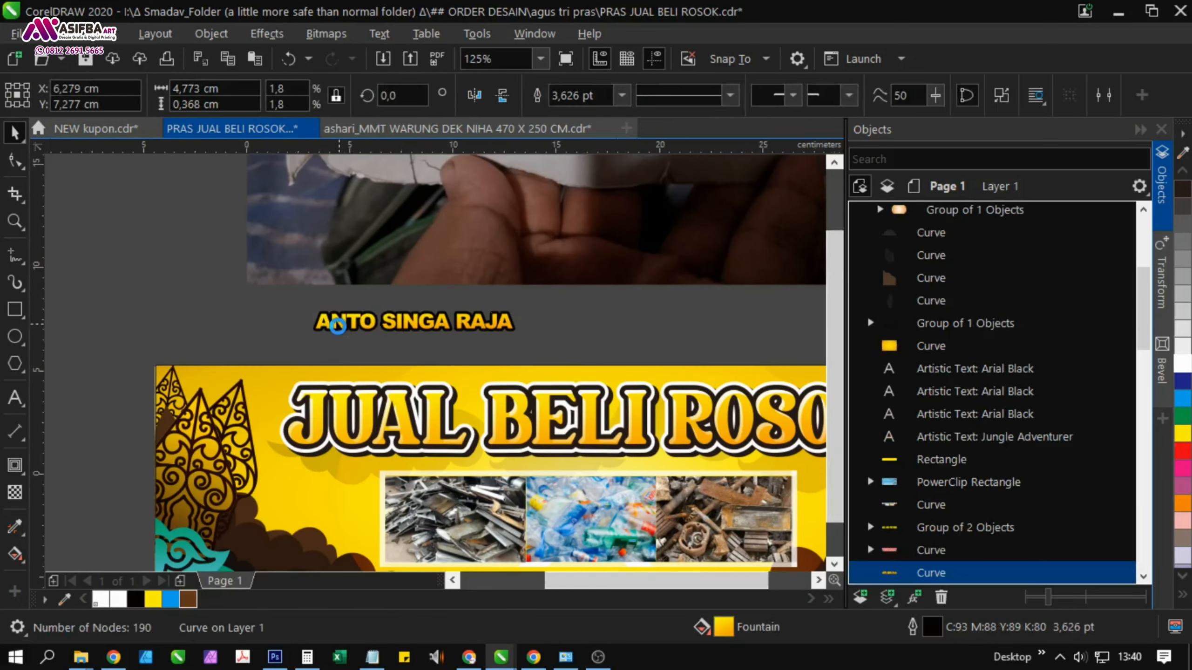
pyautogui.scroll(-1, 338, 325)
pyautogui.moveTo(338, 325); pyautogui.dragTo(197, 233)
pyautogui.scroll(1, 409, 360)
pyautogui.moveTo(409, 360); pyautogui.dragTo(386, 279)
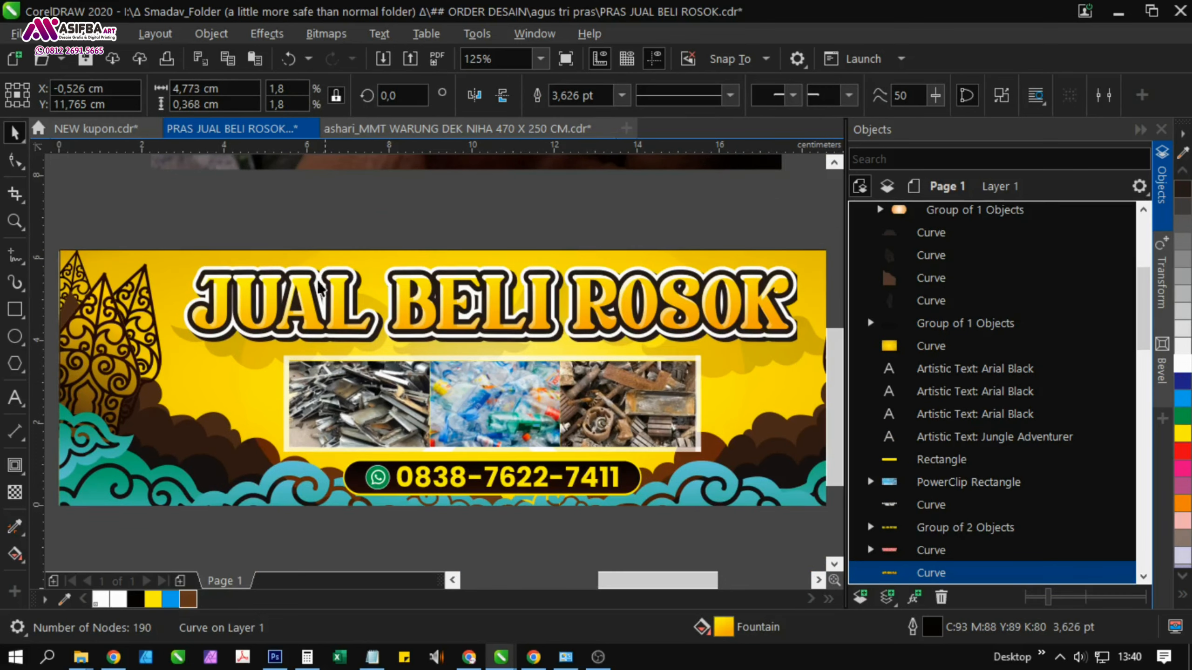
# Add the artistic text "210 x 62 cm" above the banner in bold 24 pt Arial with a white fill
pyautogui.press('F8')
pyautogui.click(89, 229)
pyautogui.write('200')
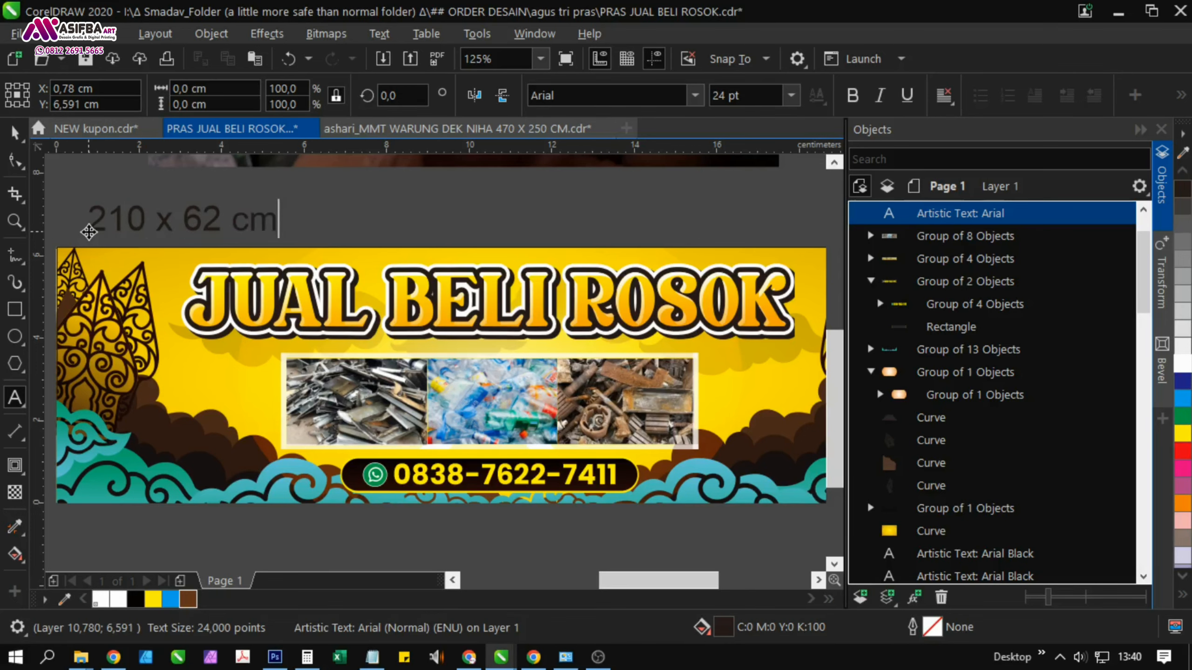
pyautogui.click(15, 133)
pyautogui.click(844, 98)
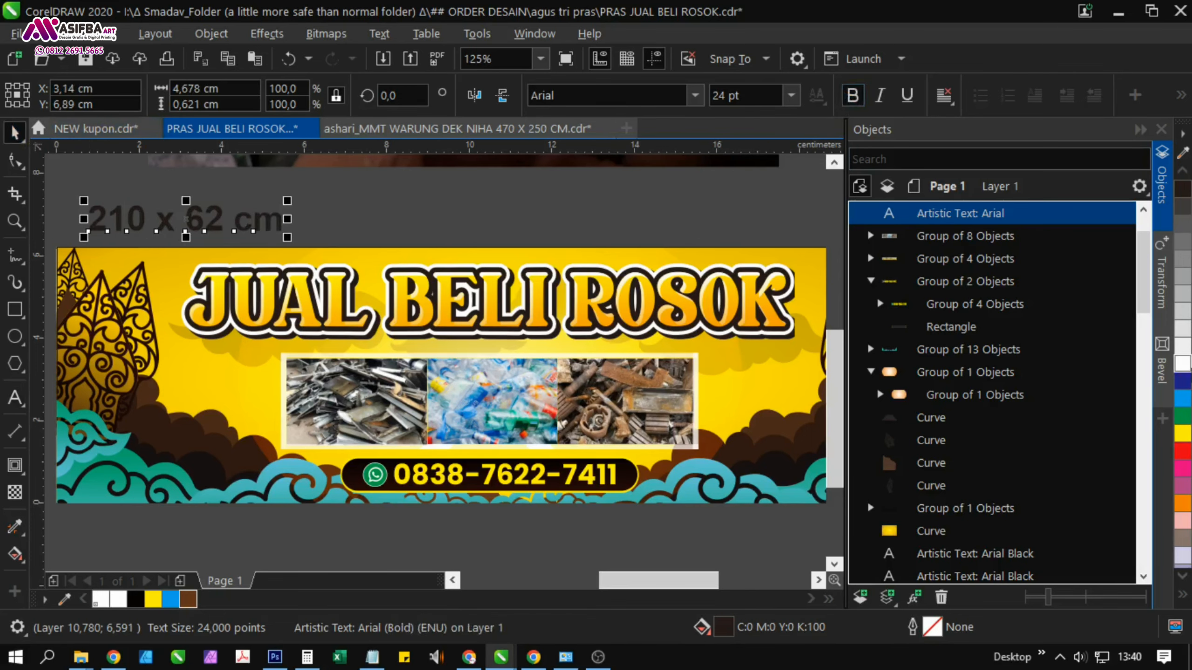
pyautogui.click(1182, 363)
pyautogui.press('Escape')
# Move the reference photo straight up about 1 cm, farther from the banner
pyautogui.scroll(-1, 330, 321)
pyautogui.click(386, 218)
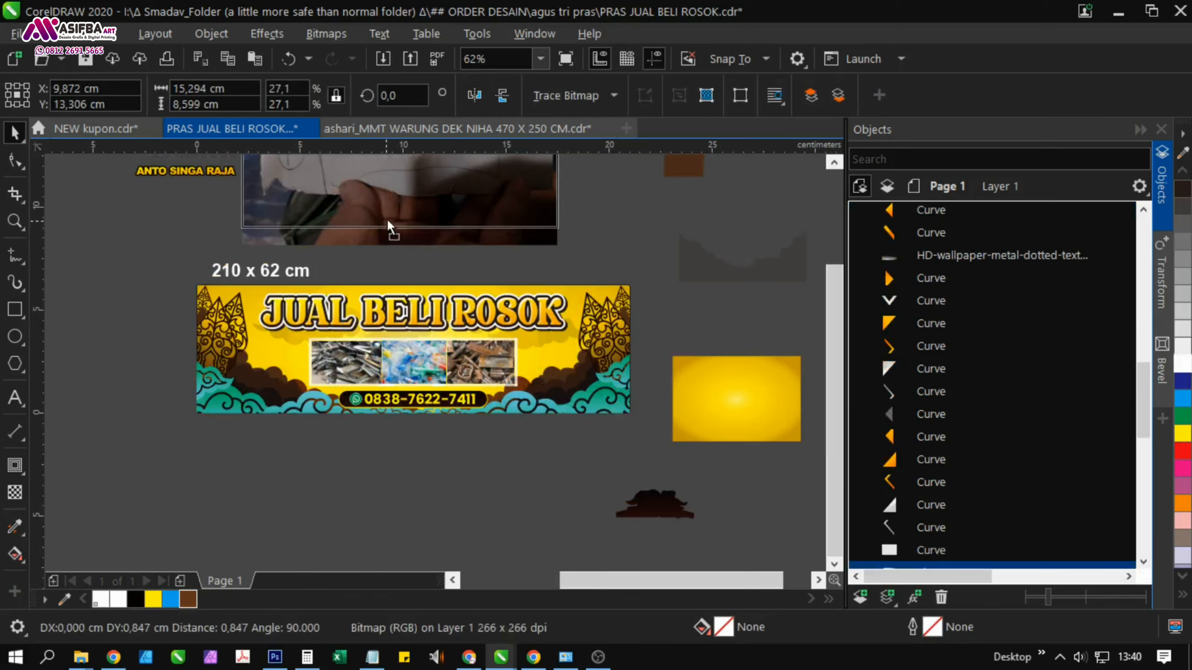
pyautogui.scroll(1, 386, 217)
# Select the banner with its size label and fit the selection in the view
pyautogui.moveTo(153, 310); pyautogui.dragTo(667, 521)
pyautogui.click(541, 59)
pyautogui.click(528, 94)
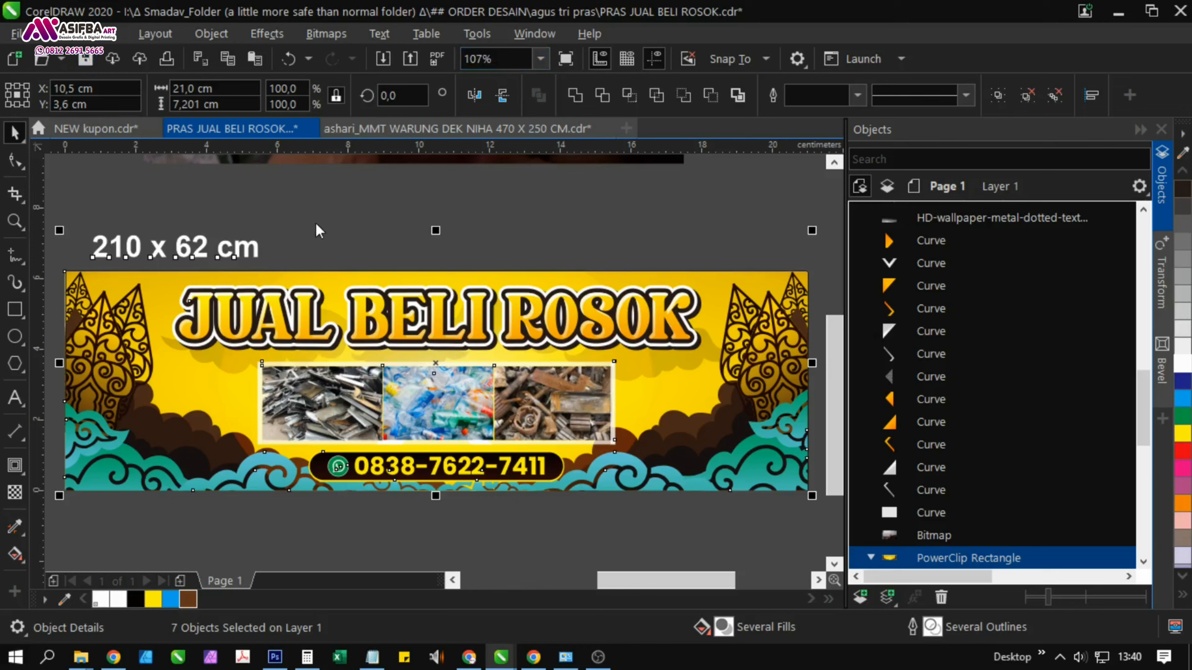
pyautogui.click(606, 560)
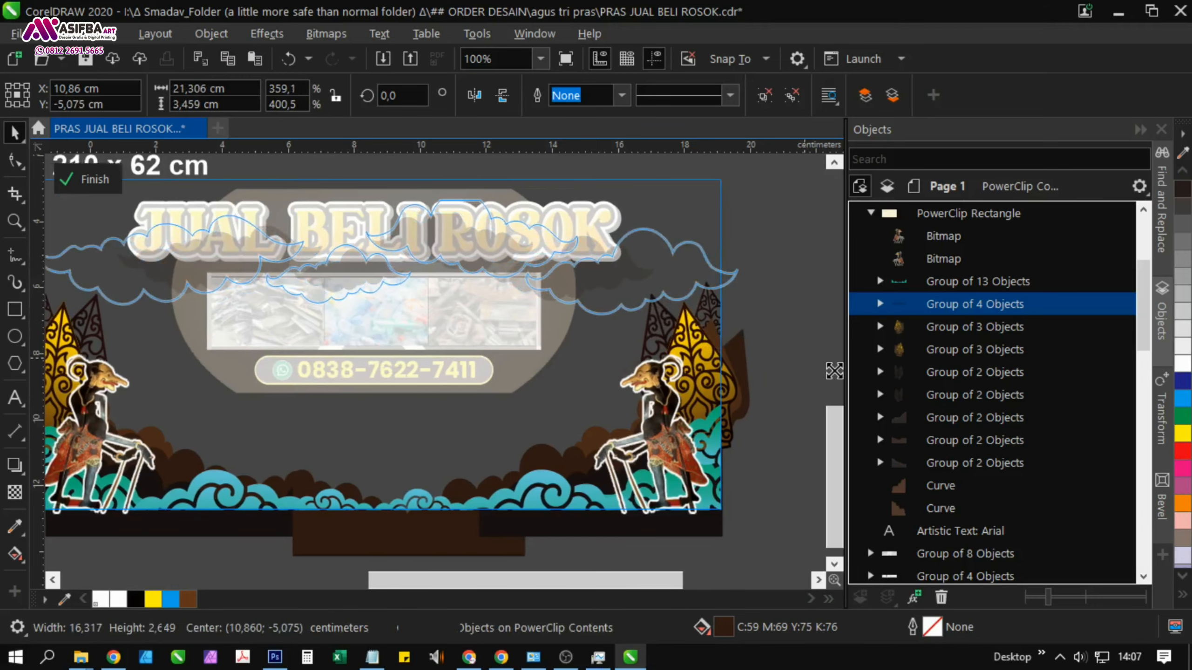
# Enlarge and slightly raise the upper cloud group to about 22.4 × 3.6 cm, and send it behind the other PowerClip contents
pyautogui.moveTo(753, 357); pyautogui.dragTo(711, 357)
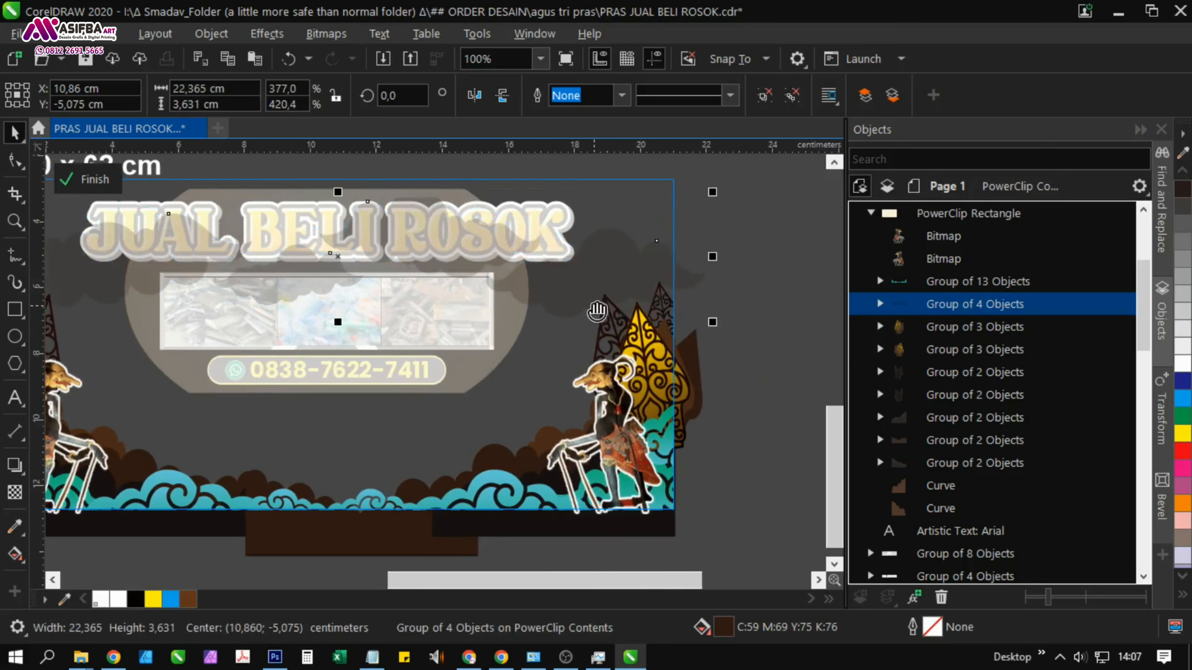
pyautogui.moveTo(596, 307); pyautogui.dragTo(704, 306)
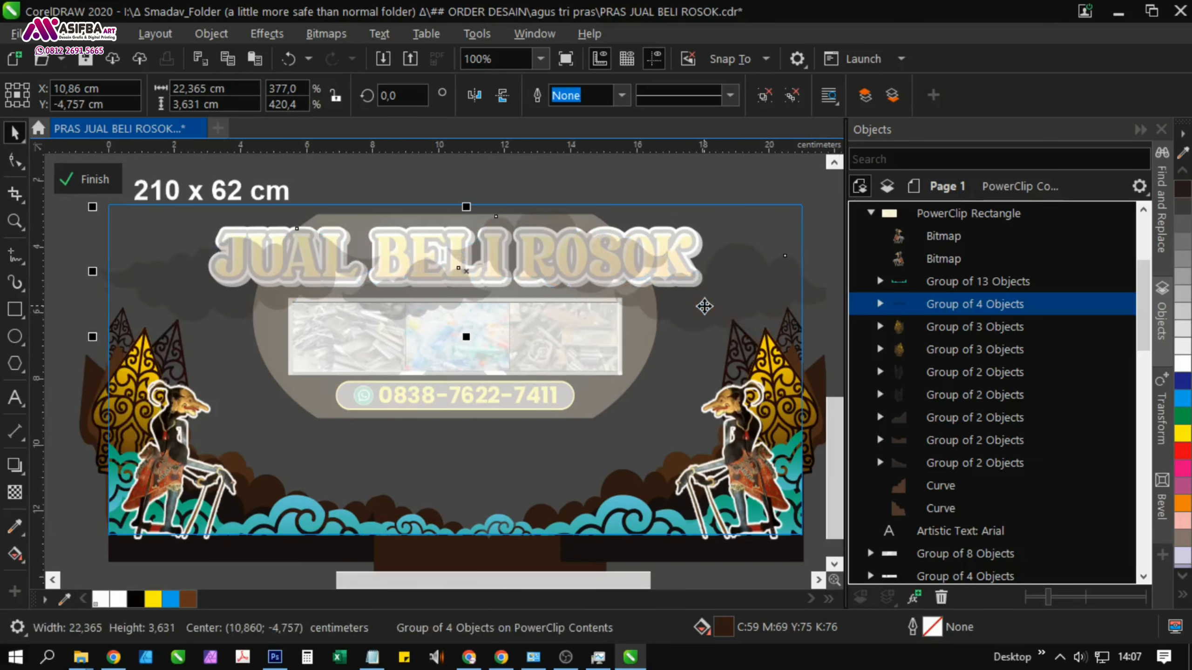
pyautogui.hotkey('shift', 'pagedown')
pyautogui.click(110, 183)
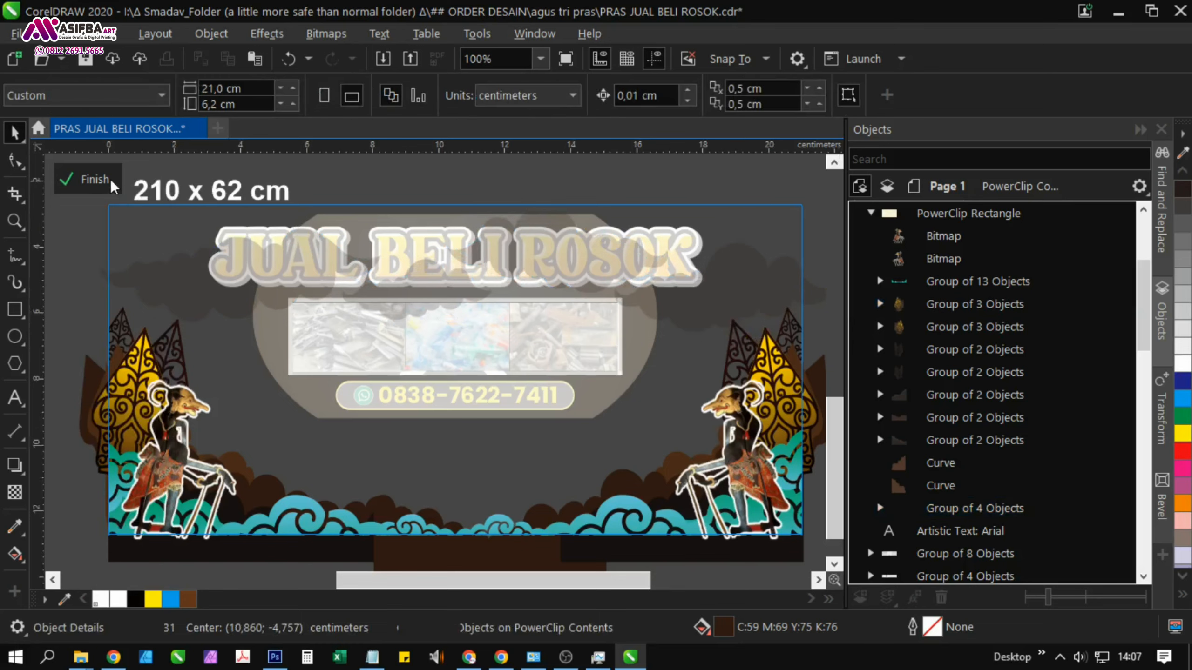
# Move the WhatsApp number bar straight down to the banner's lower edge, centred at about Y -12 cm
pyautogui.moveTo(505, 378); pyautogui.dragTo(530, 248)
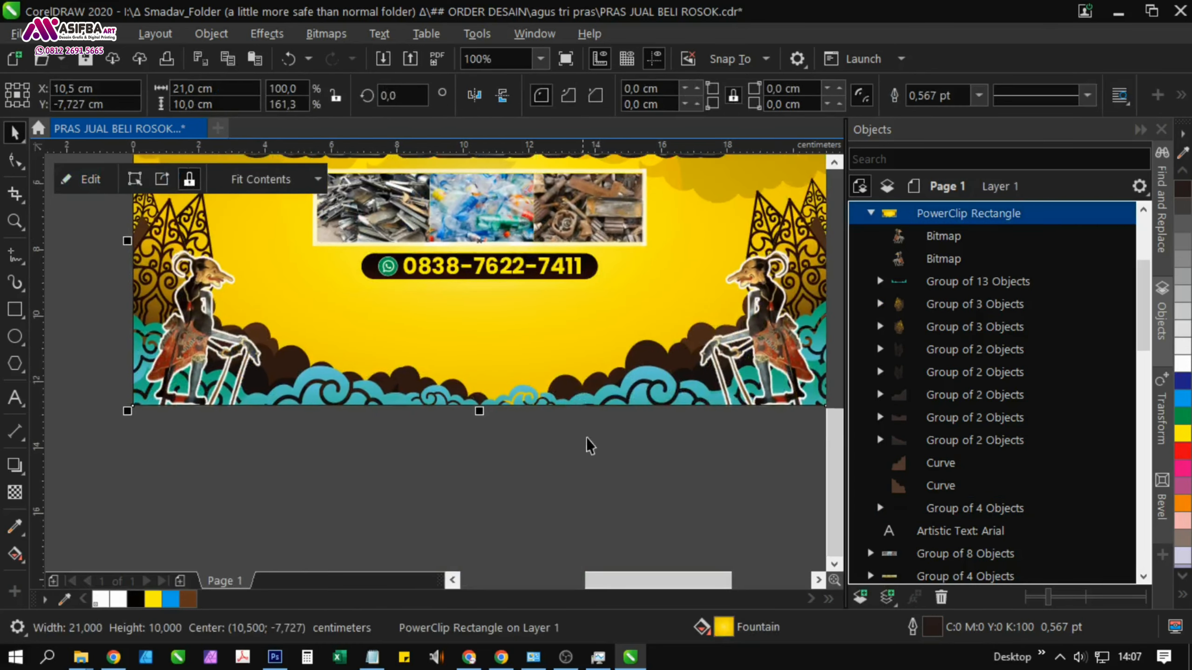
pyautogui.click(636, 481)
pyautogui.moveTo(644, 480); pyautogui.dragTo(315, 237)
pyautogui.moveTo(474, 278); pyautogui.dragTo(483, 382)
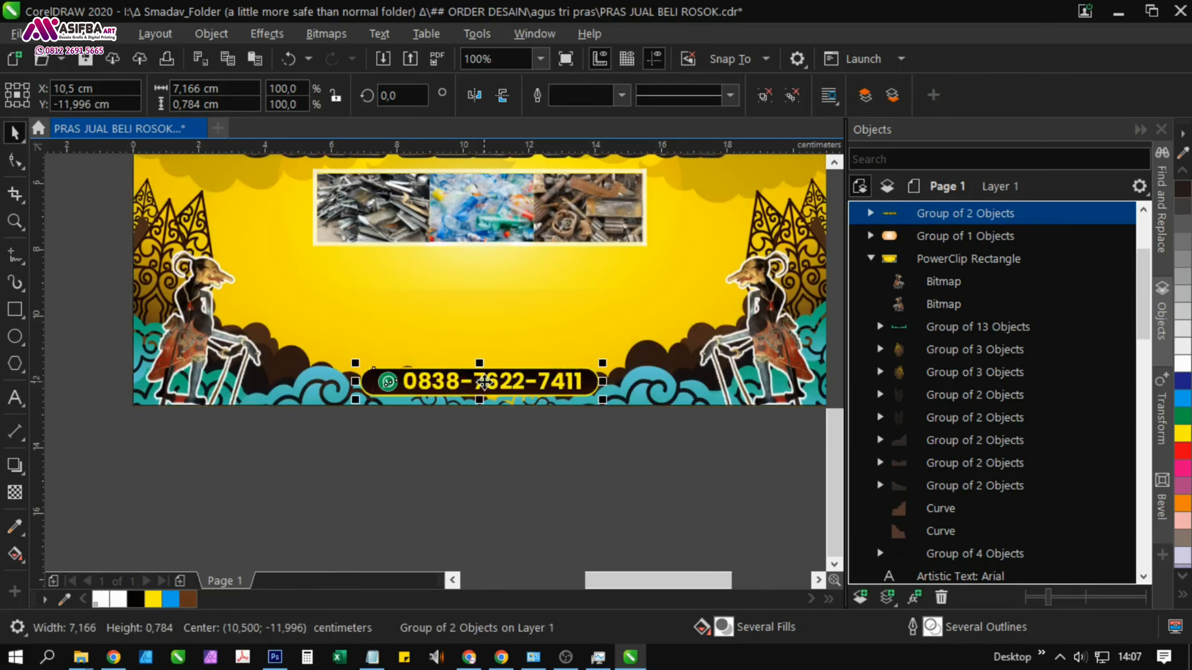
pyautogui.keyDown('shift'); pyautogui.click(479, 307); pyautogui.keyUp('shift')
pyautogui.click(521, 469)
# Lower the scrap photo strip about 2.9 cm, enlarge it to about 12.6 cm wide and centre it horizontally on the banner
pyautogui.moveTo(583, 245); pyautogui.dragTo(568, 391)
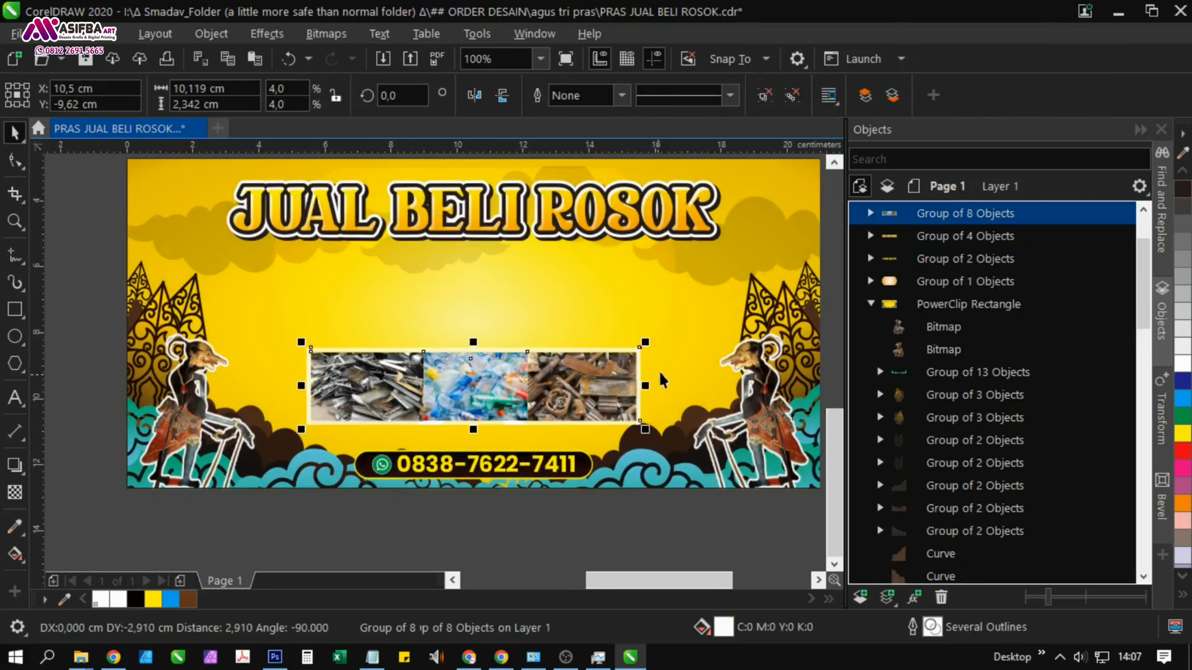
pyautogui.moveTo(643, 343); pyautogui.dragTo(726, 288)
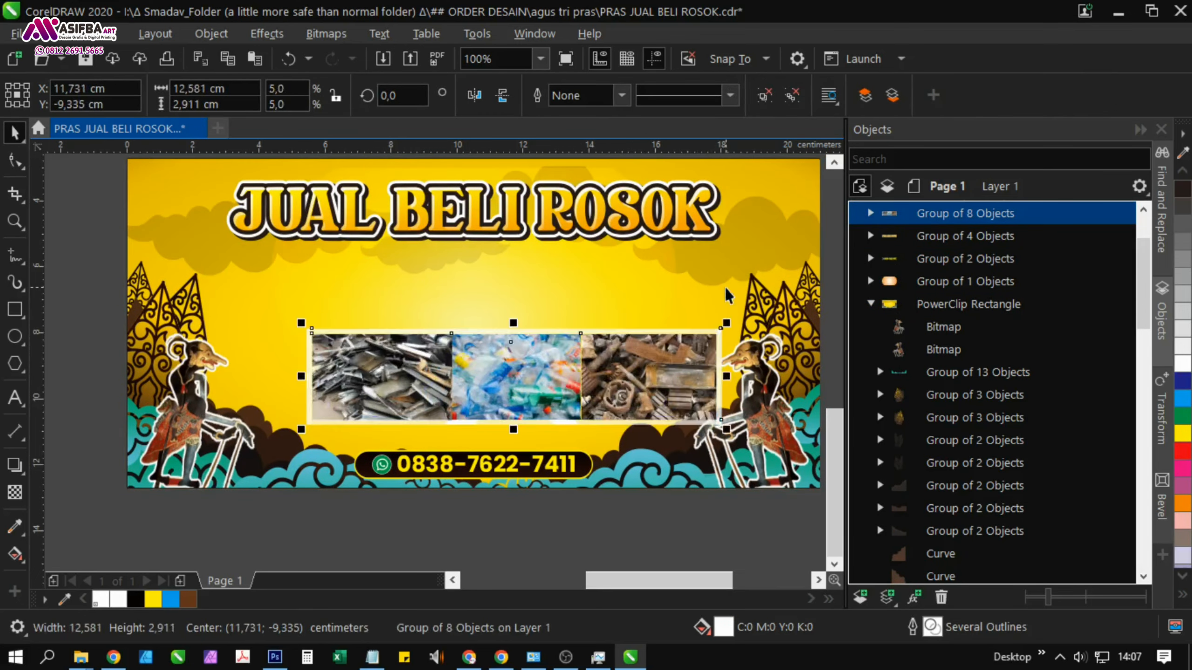
pyautogui.keyDown('shift'); pyautogui.click(338, 294); pyautogui.keyUp('shift')
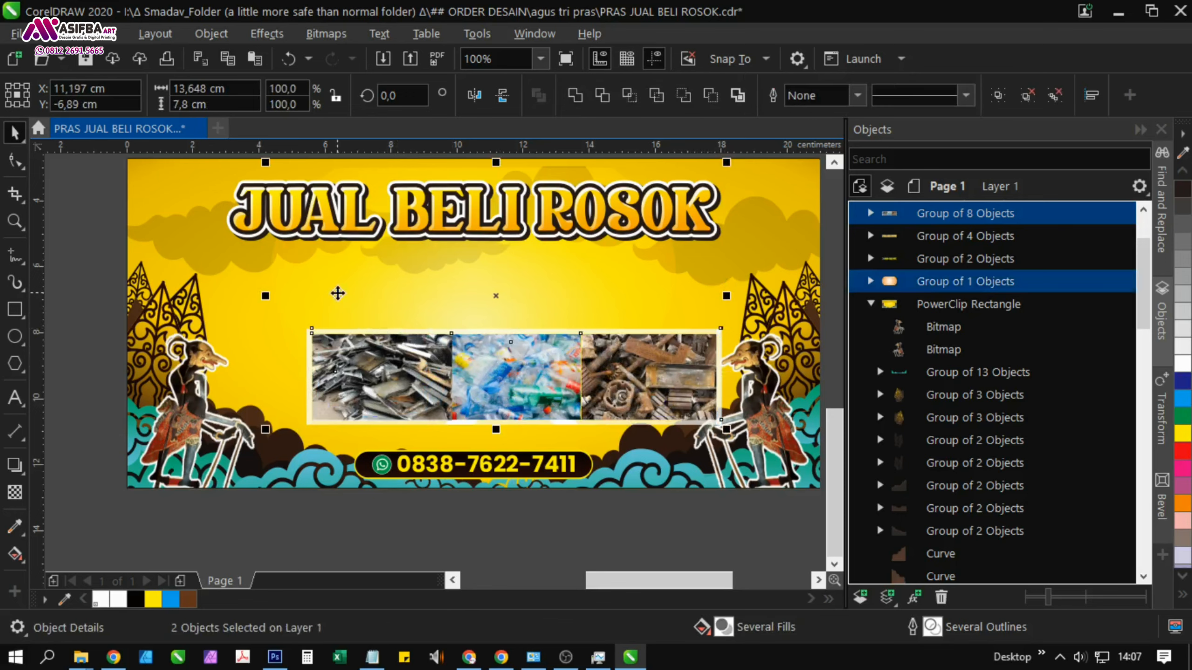
pyautogui.press('c')
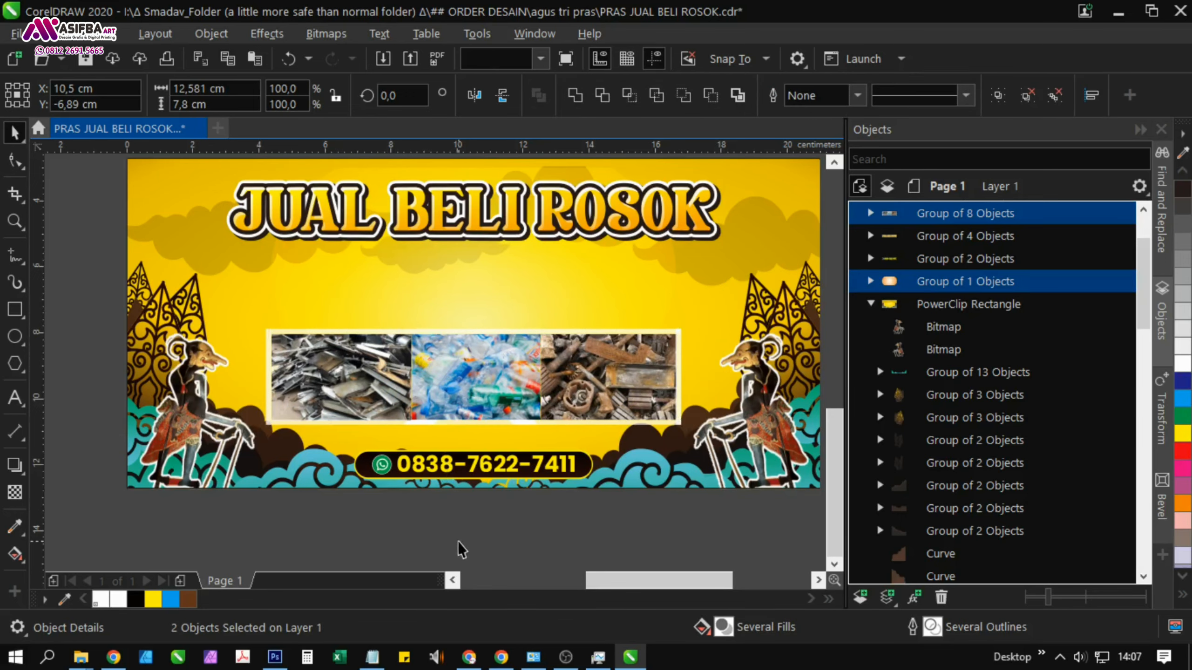
pyautogui.click(458, 542)
# Enlarge the "JUAL BELI ROSOK" title to about 17.8 cm wide and centre it horizontally on the banner
pyautogui.moveTo(529, 340); pyautogui.dragTo(525, 436)
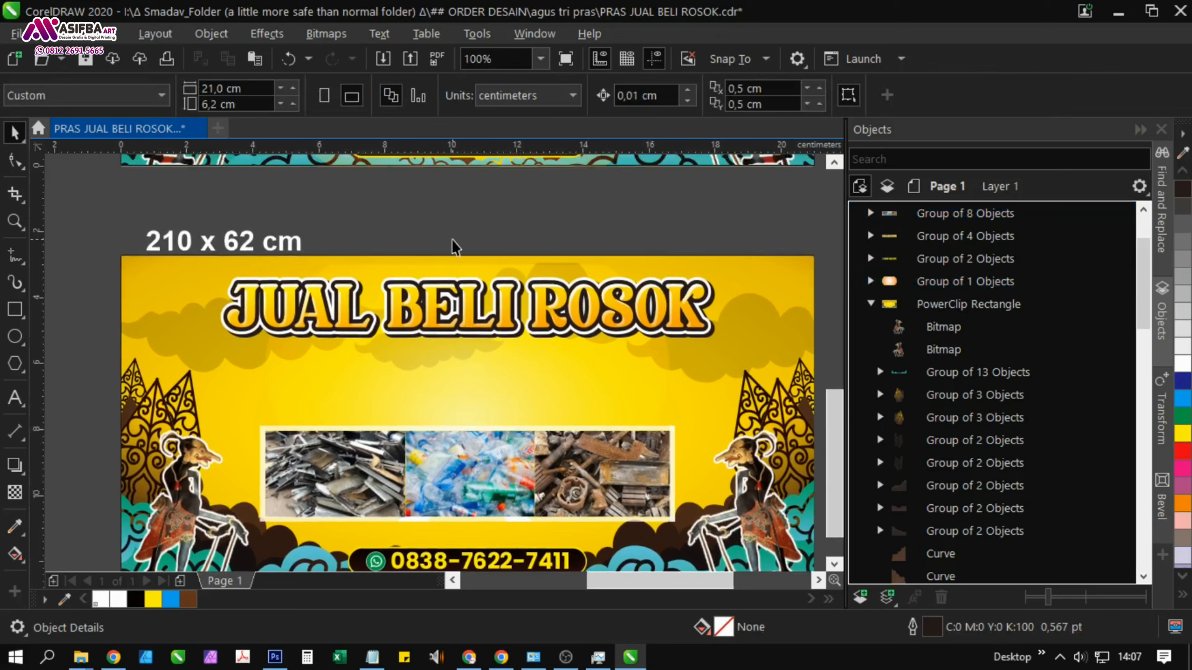
pyautogui.click(470, 300)
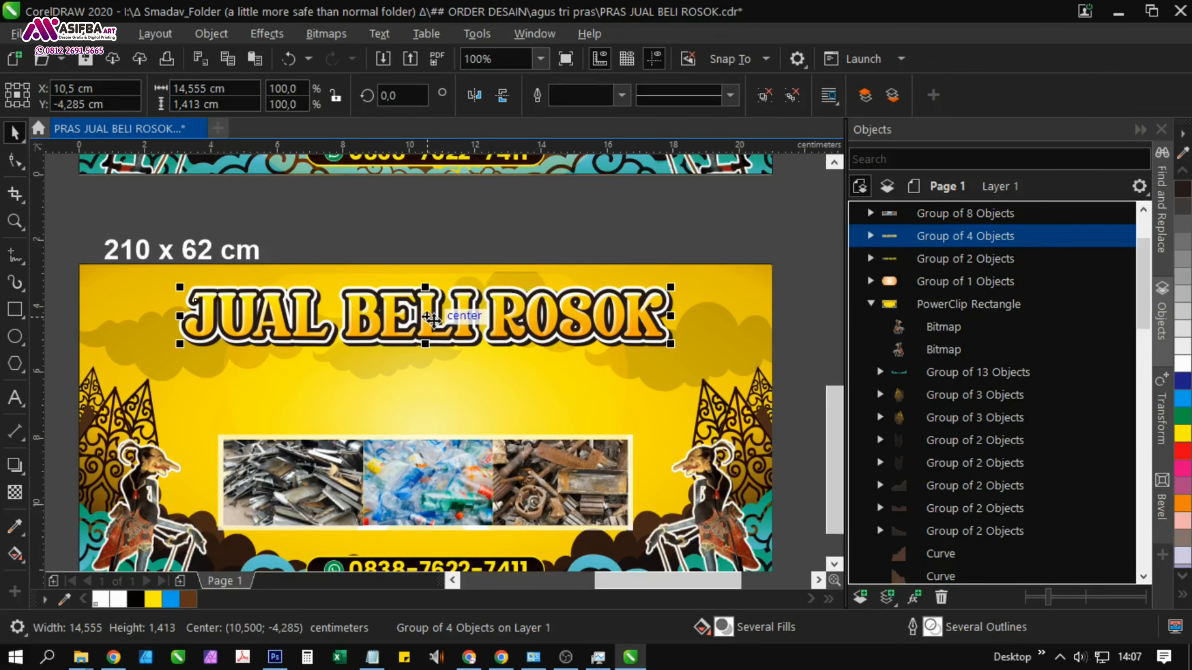
pyautogui.moveTo(425, 317); pyautogui.dragTo(426, 351)
pyautogui.hotkey('ctrl', 'z')
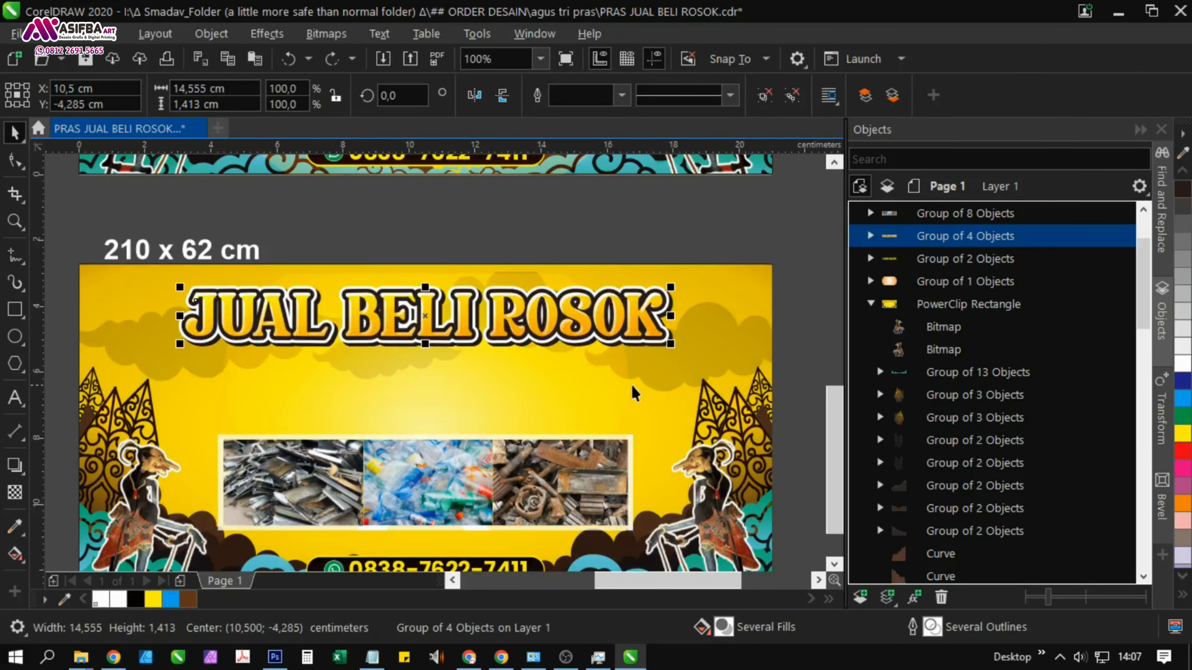
pyautogui.moveTo(670, 344); pyautogui.dragTo(764, 446)
pyautogui.keyDown('shift'); pyautogui.click(570, 402); pyautogui.keyUp('shift')
pyautogui.press('c')
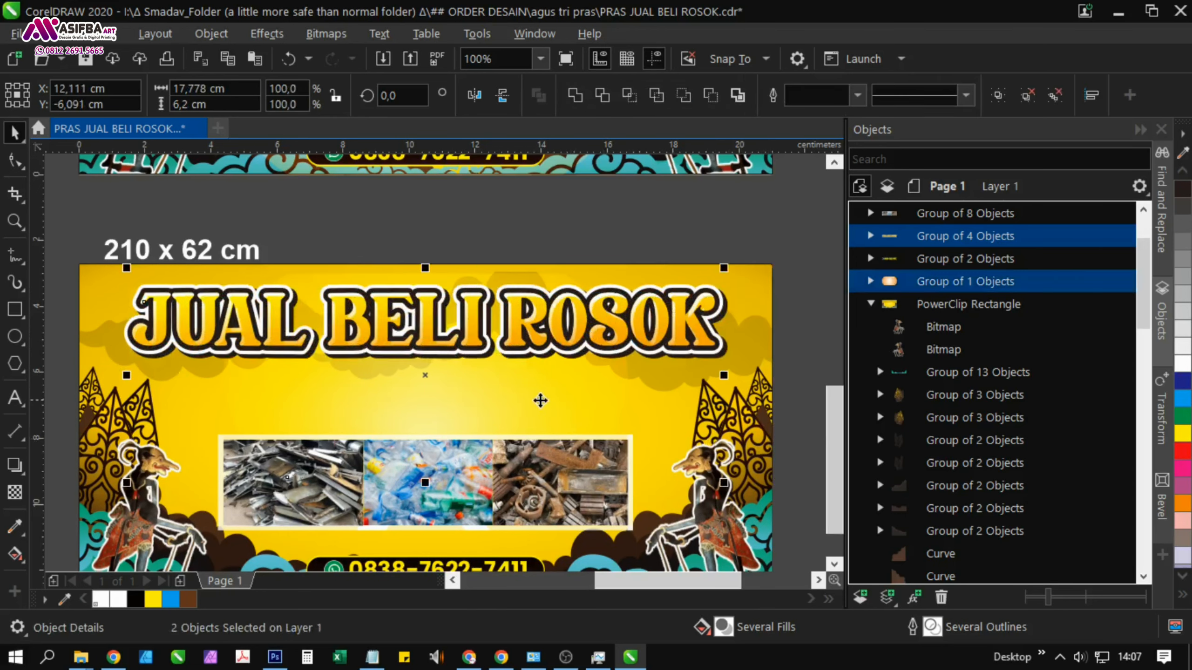
# Enlarge the title further to about 18.5 cm wide and centre it on the banner again
pyautogui.moveTo(519, 402); pyautogui.dragTo(515, 333)
pyautogui.moveTo(725, 329); pyautogui.dragTo(675, 321)
pyautogui.click(743, 341)
pyautogui.click(600, 291)
pyautogui.scroll(2, 596, 291)
pyautogui.scroll(-2, 675, 321)
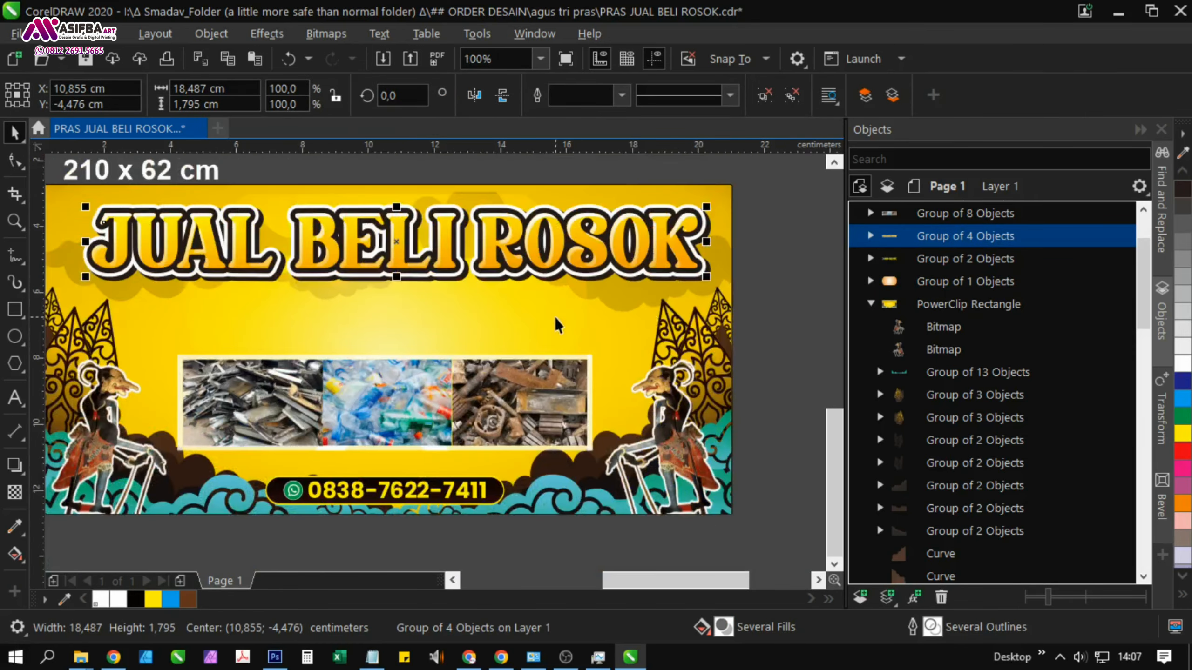
pyautogui.keyDown('shift'); pyautogui.click(557, 325); pyautogui.keyUp('shift')
pyautogui.press('c')
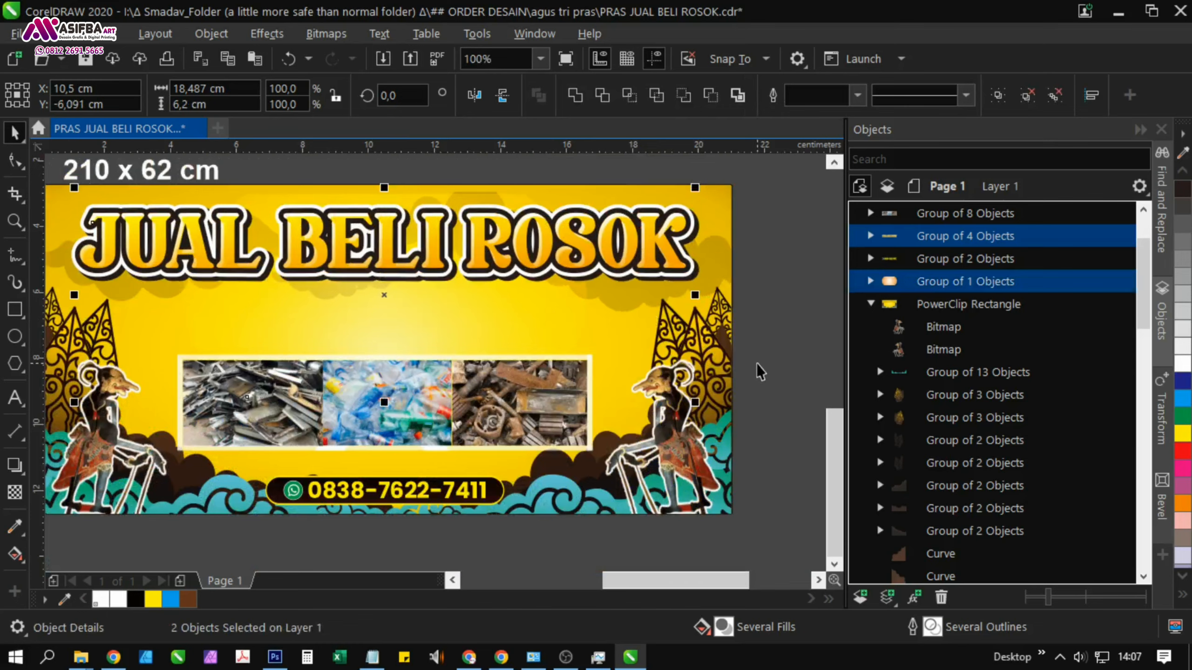
pyautogui.click(760, 372)
# Move the scrap photo strip straight up about 0.3 cm
pyautogui.moveTo(408, 417); pyautogui.dragTo(453, 386)
pyautogui.click(454, 405)
pyautogui.scroll(1, 455, 404)
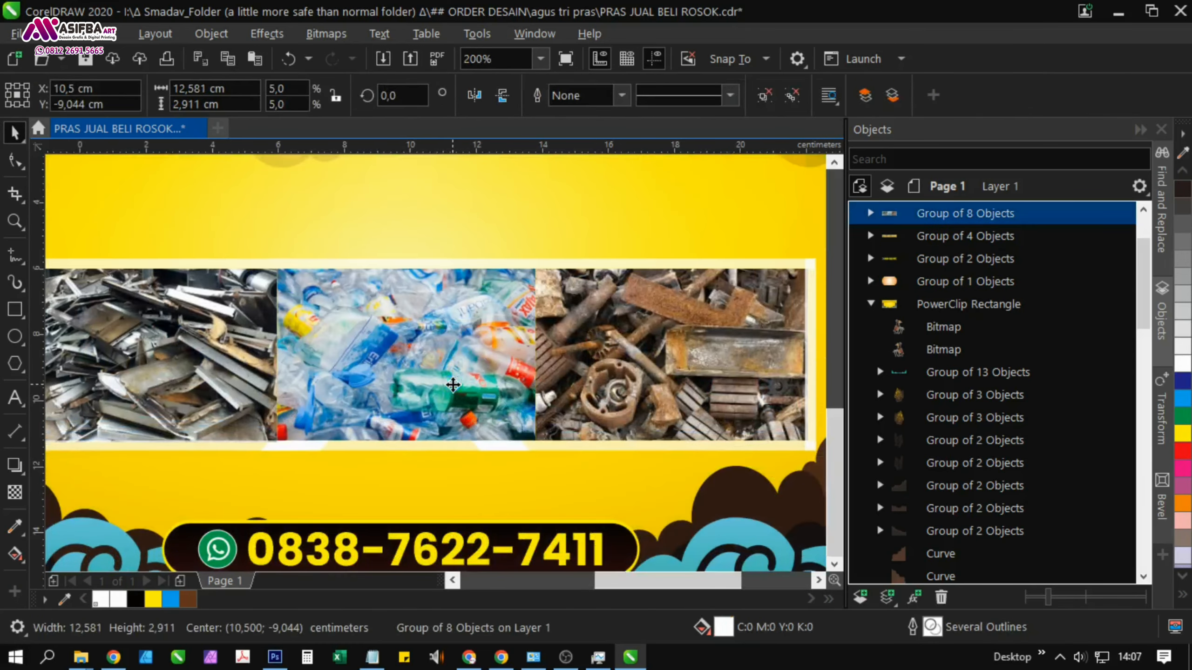
pyautogui.scroll(-1, 453, 385)
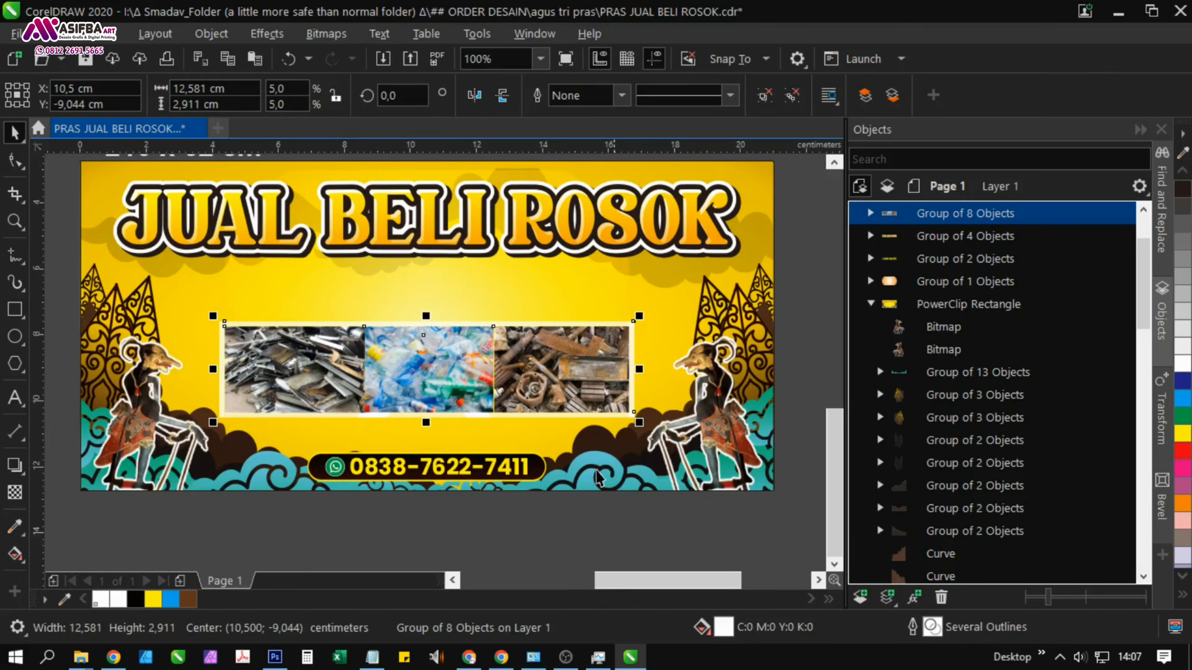
# Move the "PUSAT RONGSOK WELERI" text out of the blue reference design into the empty area below the reference designs
pyautogui.scroll(-1, 577, 483)
pyautogui.moveTo(118, 284); pyautogui.dragTo(378, 410)
pyautogui.scroll(2, 390, 244)
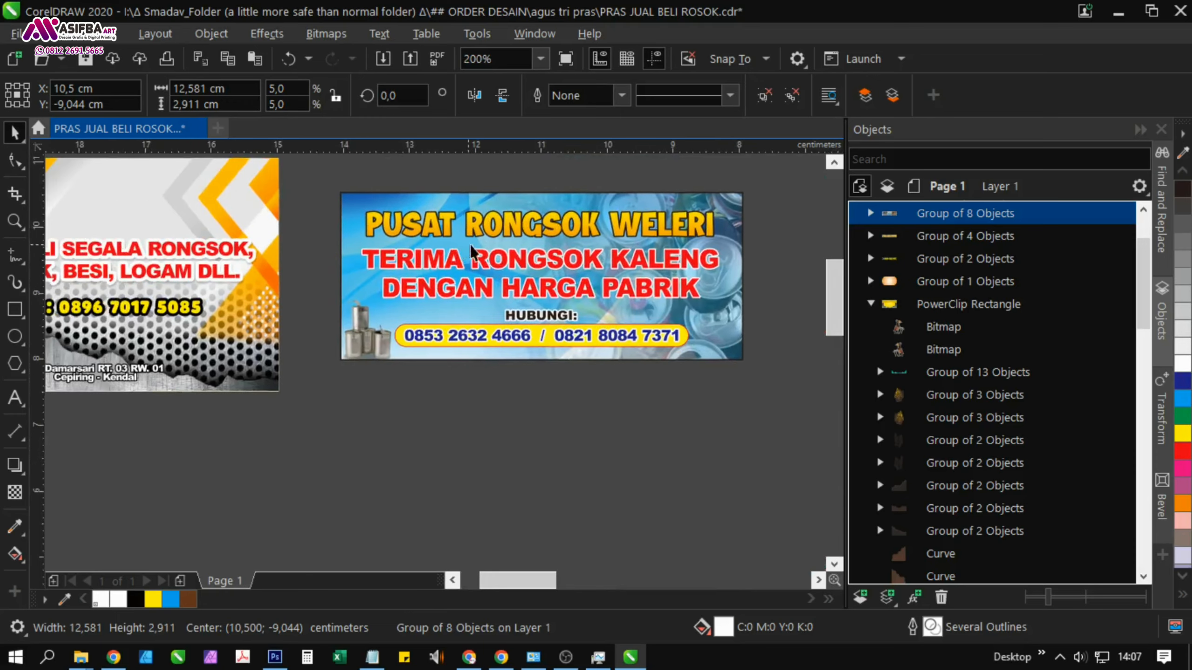
pyautogui.click(485, 230)
pyautogui.moveTo(491, 223); pyautogui.dragTo(341, 408)
# Reword the detached reference text as "PUSAT JUAL BELI ROSOK"
pyautogui.doubleClick(330, 411)
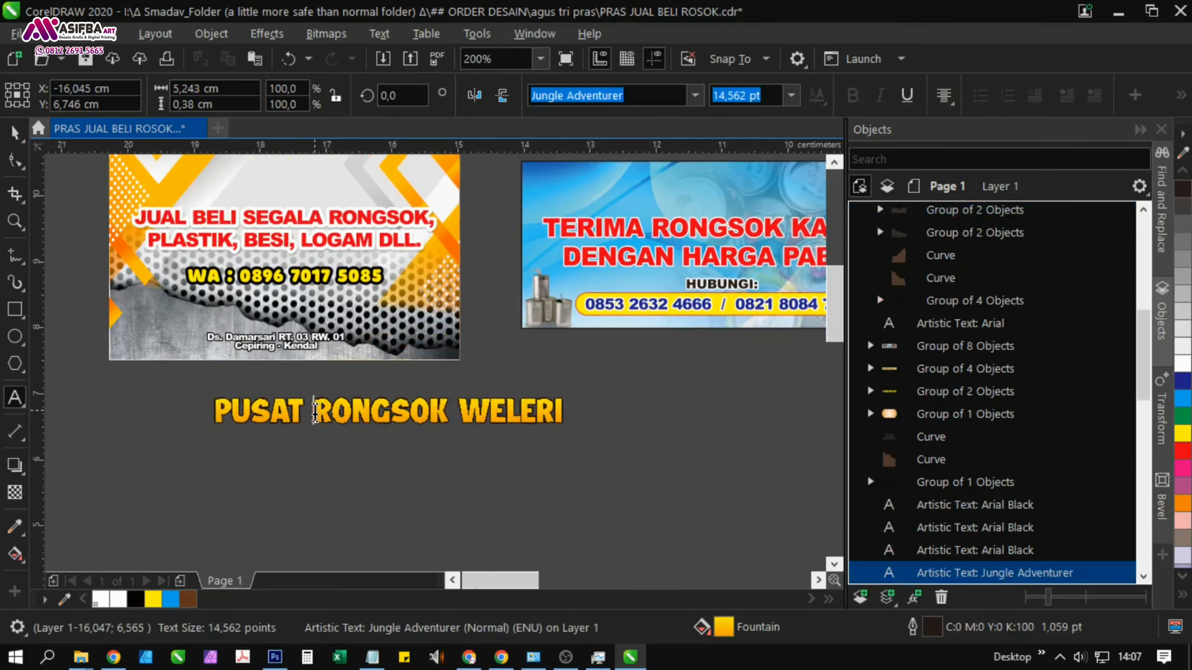
pyautogui.write('JUAL BELI')
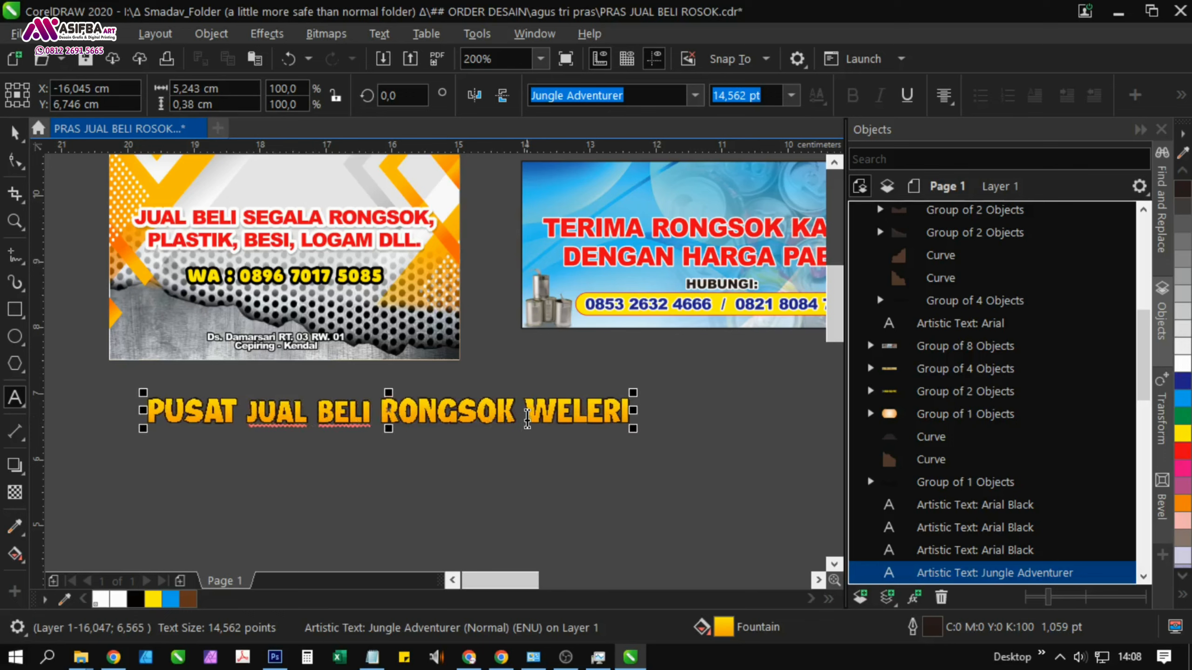
pyautogui.moveTo(527, 420); pyautogui.dragTo(724, 413)
pyautogui.press('BackSpace')
pyautogui.press('BackSpace')
pyautogui.press('BackSpace')
pyautogui.press('BackSpace')
pyautogui.press('BackSpace')
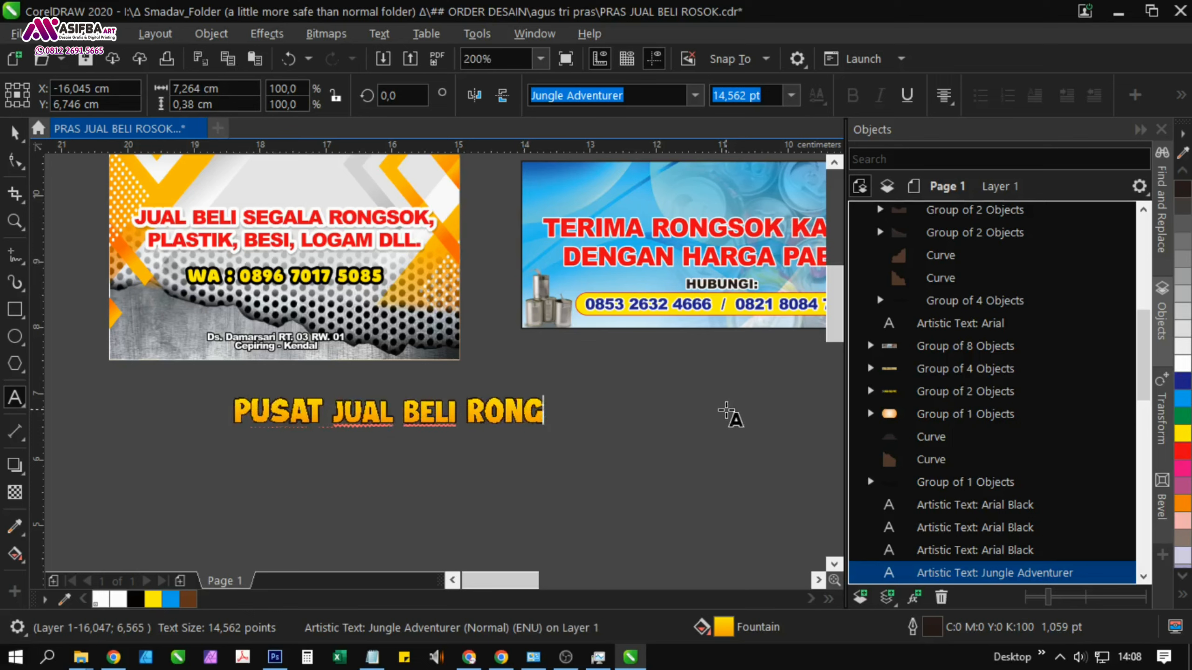
pyautogui.press('BackSpace')
pyautogui.press('BackSpace')
pyautogui.write('SOK')
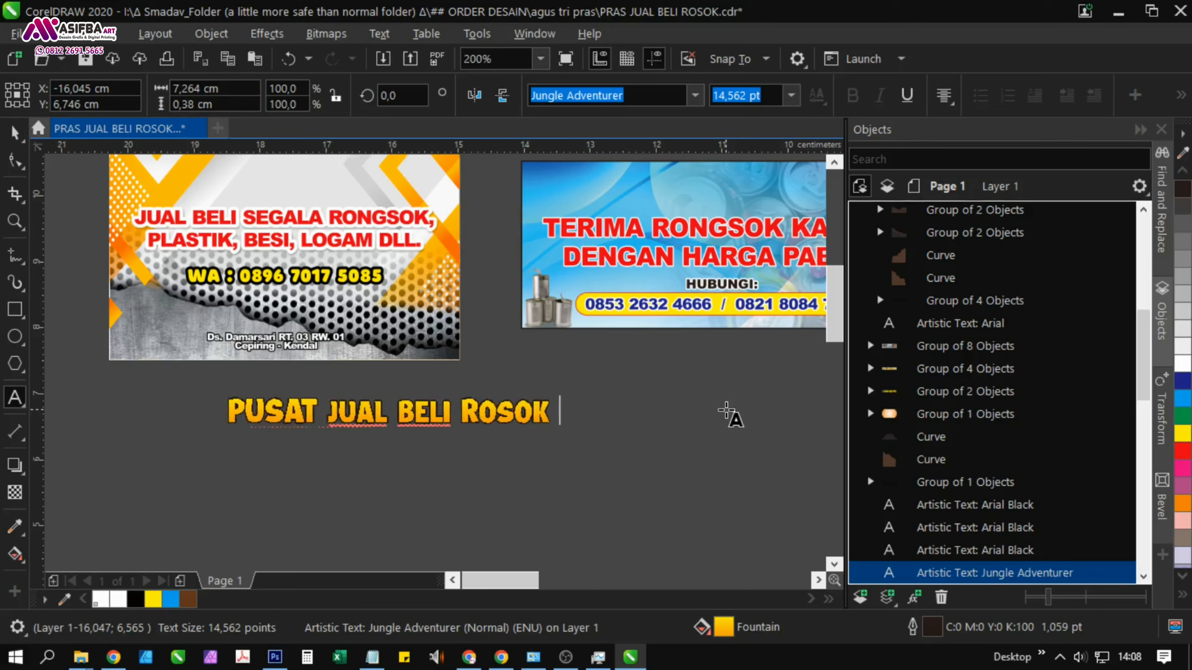
# Append "DAN BARANG BEKAS" to the tagline text and finish editing it
pyautogui.press('Escape')
pyautogui.write('D')
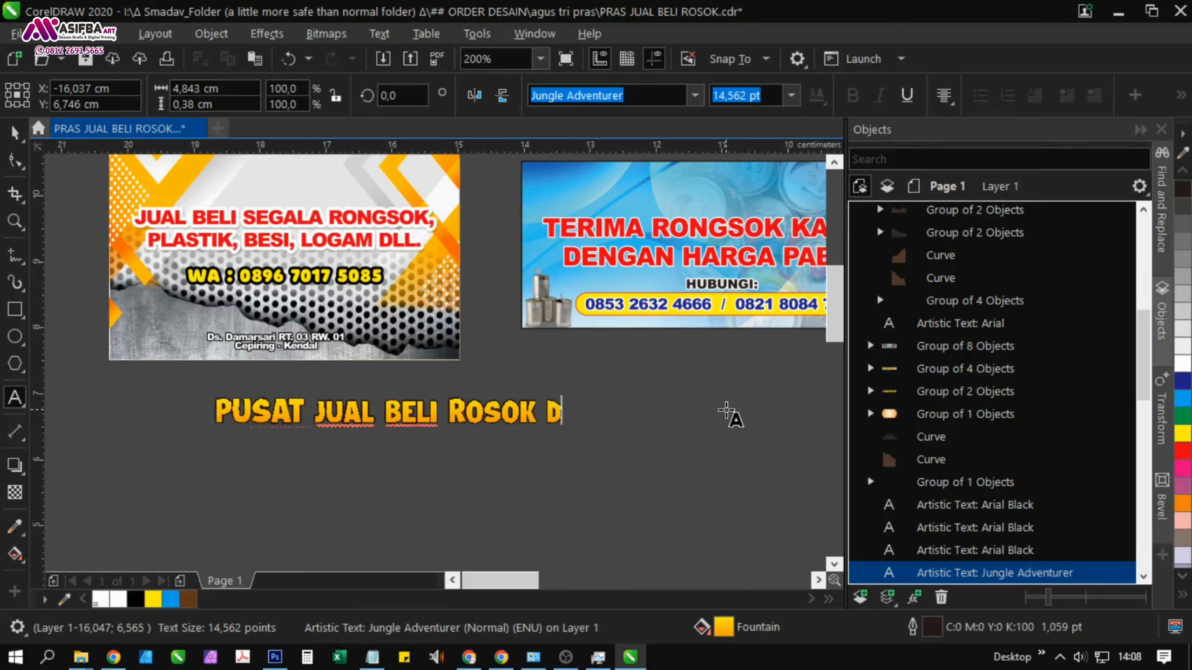
pyautogui.write('AN BARANG BEKAS')
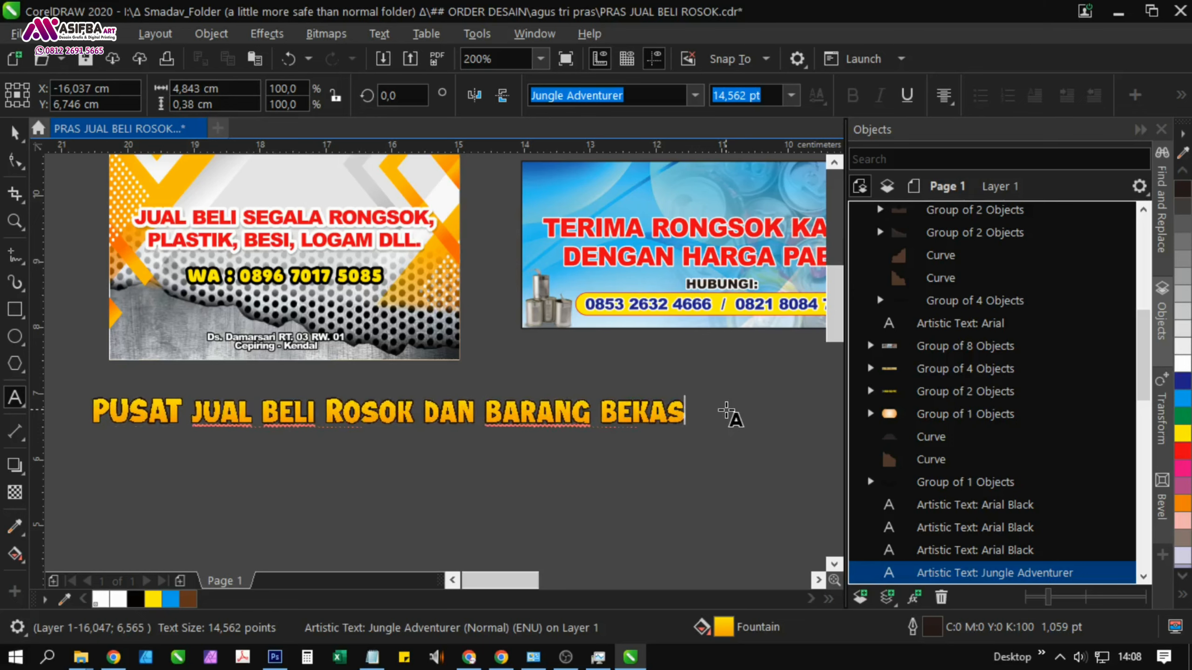
pyautogui.click(15, 133)
# Move the tagline onto the banner between the title and the photo strip, and bring it to the front
pyautogui.scroll(-2, 525, 379)
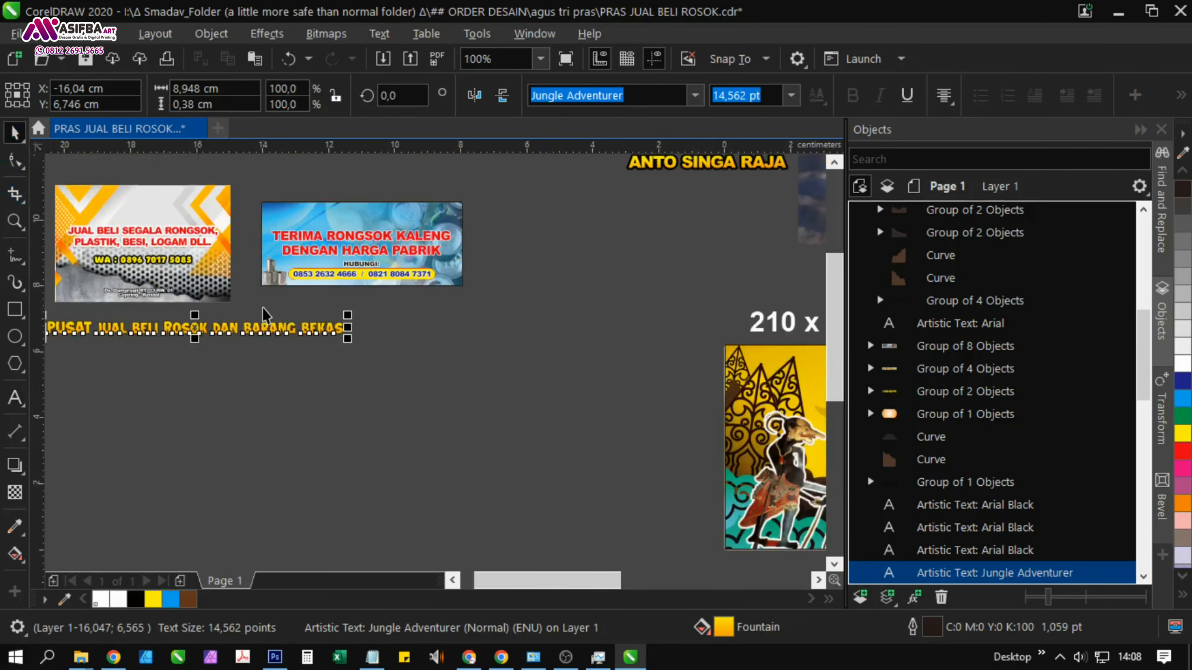
pyautogui.moveTo(253, 316); pyautogui.dragTo(721, 536)
pyautogui.scroll(1, 368, 411)
pyautogui.hotkey('shift', 'pageup')
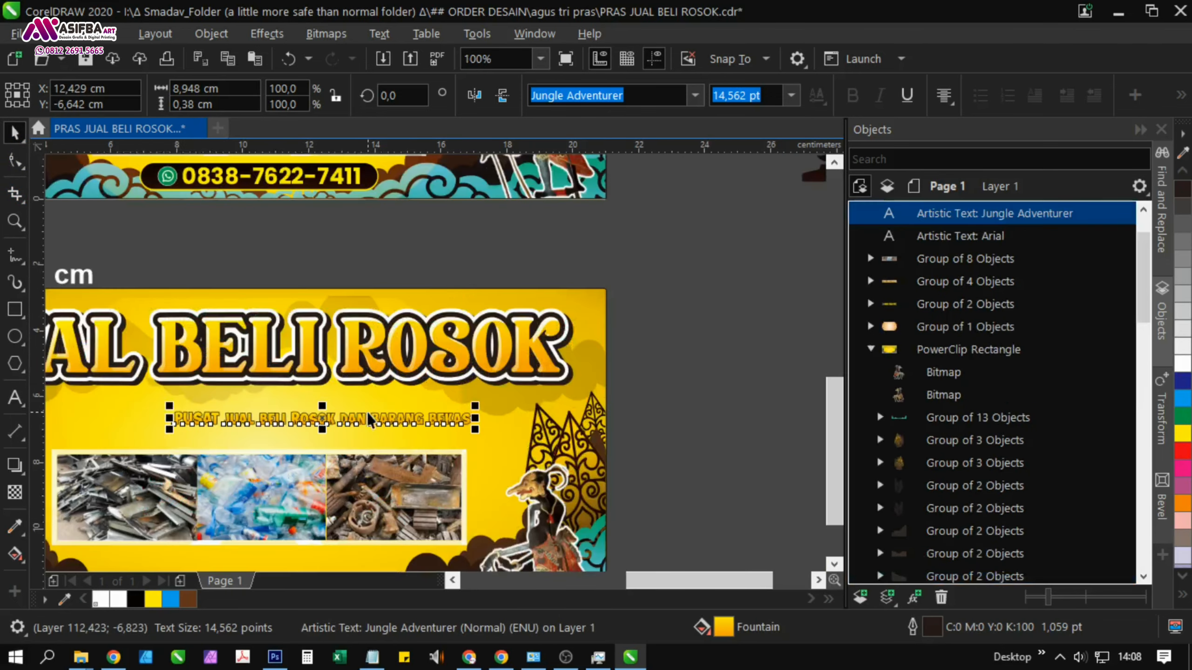
# Enlarge the tagline to about 26.6 pt and centre it horizontally on the banner
pyautogui.moveTo(368, 412); pyautogui.dragTo(548, 387)
pyautogui.moveTo(351, 384); pyautogui.dragTo(167, 374)
pyautogui.moveTo(662, 410); pyautogui.dragTo(718, 413)
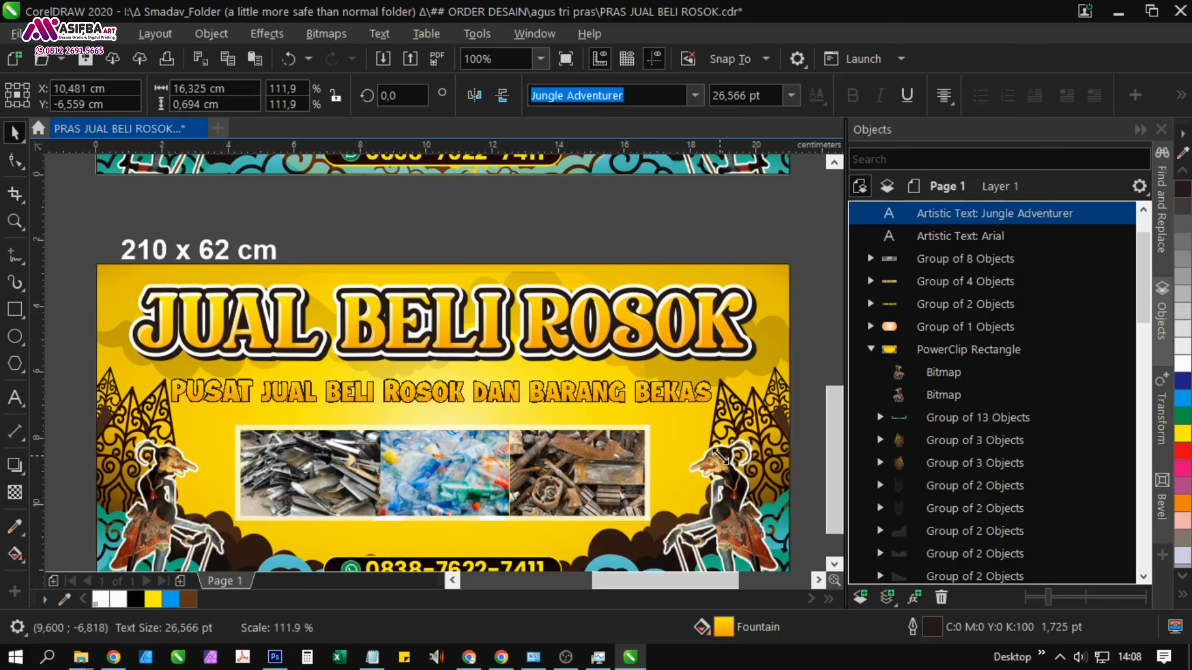
pyautogui.keyDown('shift'); pyautogui.click(676, 453); pyautogui.keyUp('shift')
pyautogui.moveTo(677, 453); pyautogui.dragTo(612, 398)
pyautogui.press('c')
pyautogui.click(767, 346)
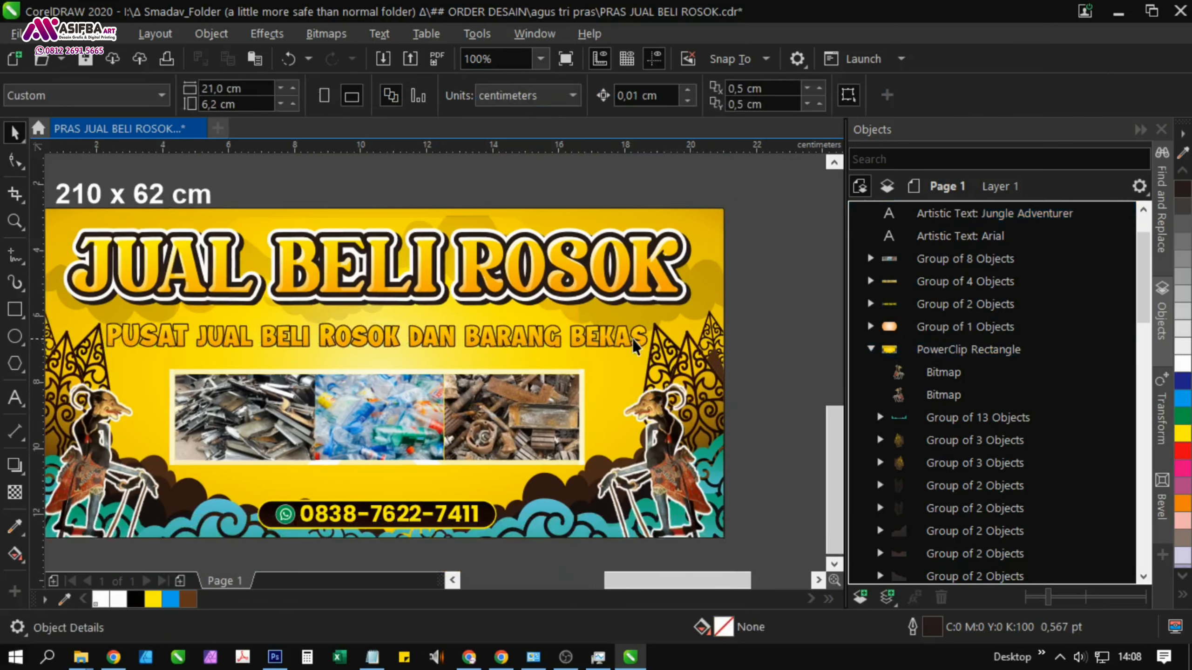
# Fill the tagline with 10% black and save the document
pyautogui.click(635, 339)
pyautogui.scroll(1, 635, 339)
pyautogui.moveTo(663, 330); pyautogui.dragTo(646, 331)
pyautogui.click(1180, 358)
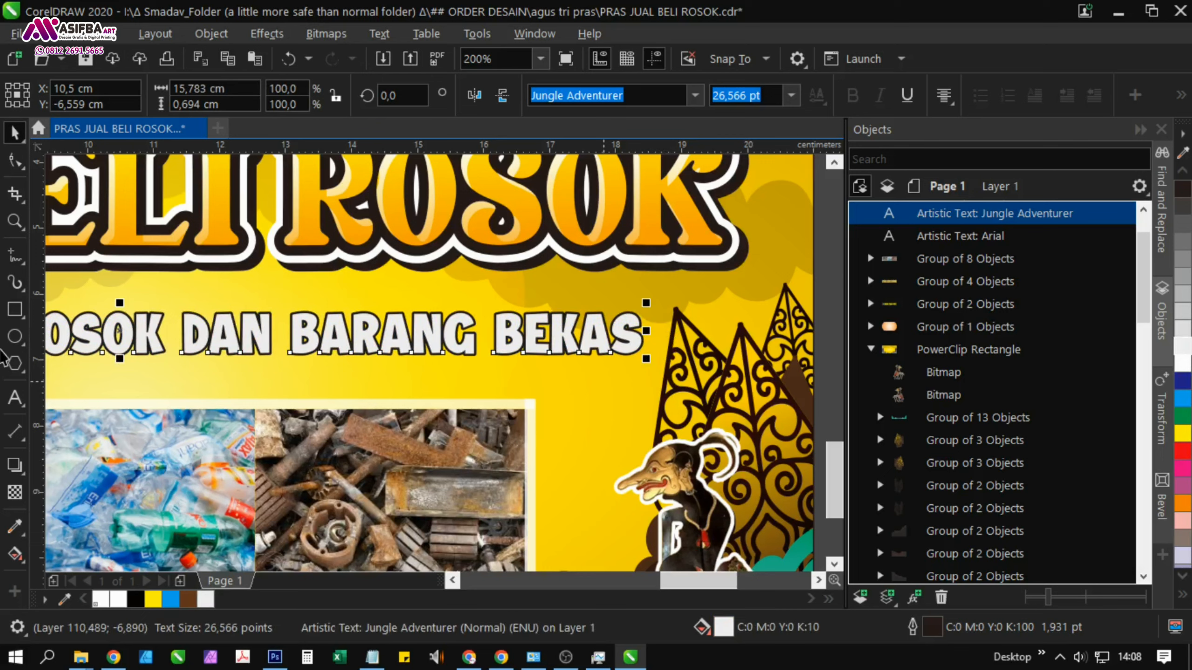
pyautogui.hotkey('ctrl', 's')
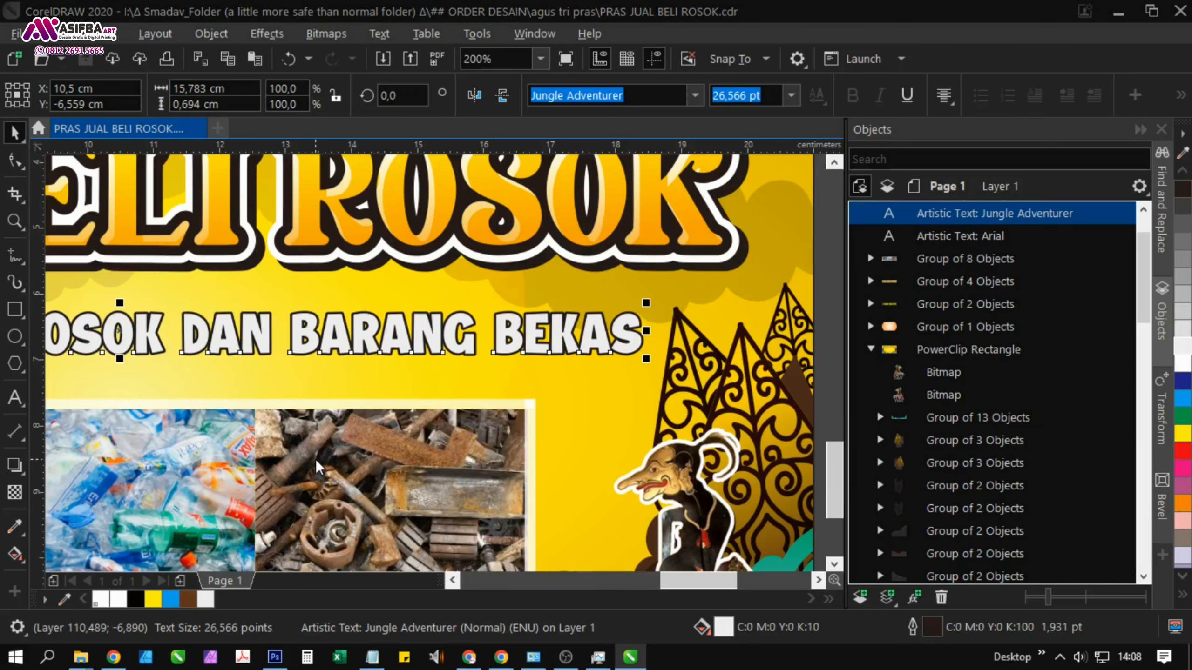
pyautogui.press('F12')
pyautogui.write('30')
pyautogui.press('Return')
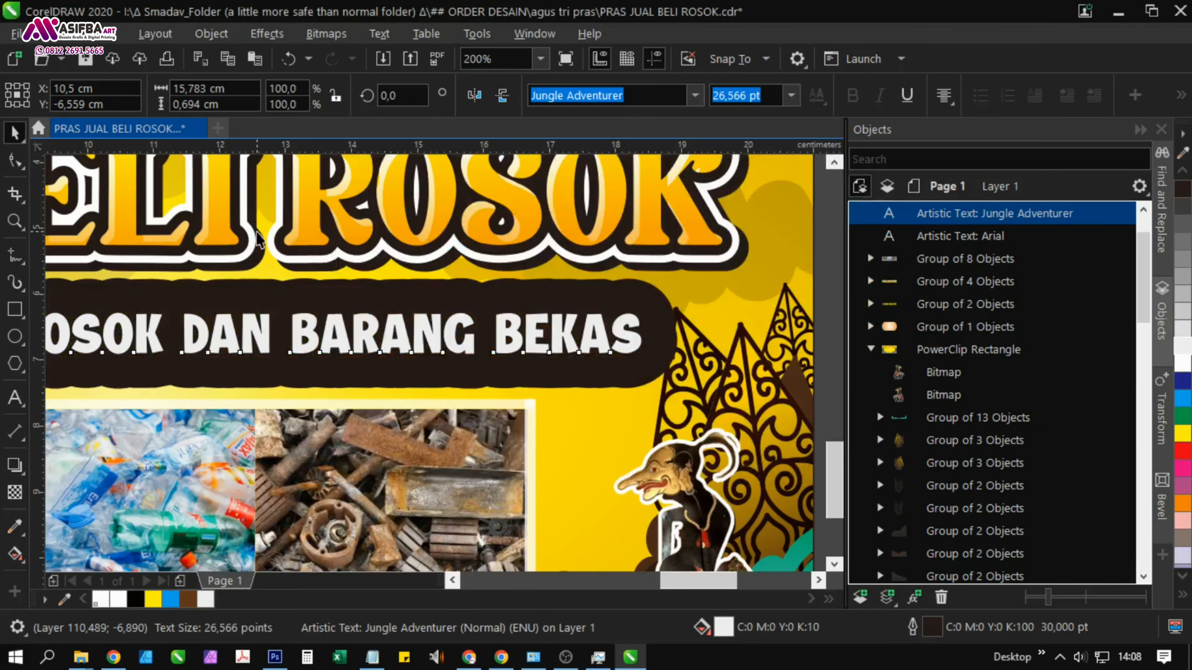
# Set the tagline's outline width to 3 pt
pyautogui.press('F12')
pyautogui.write('3')
pyautogui.press('Return')
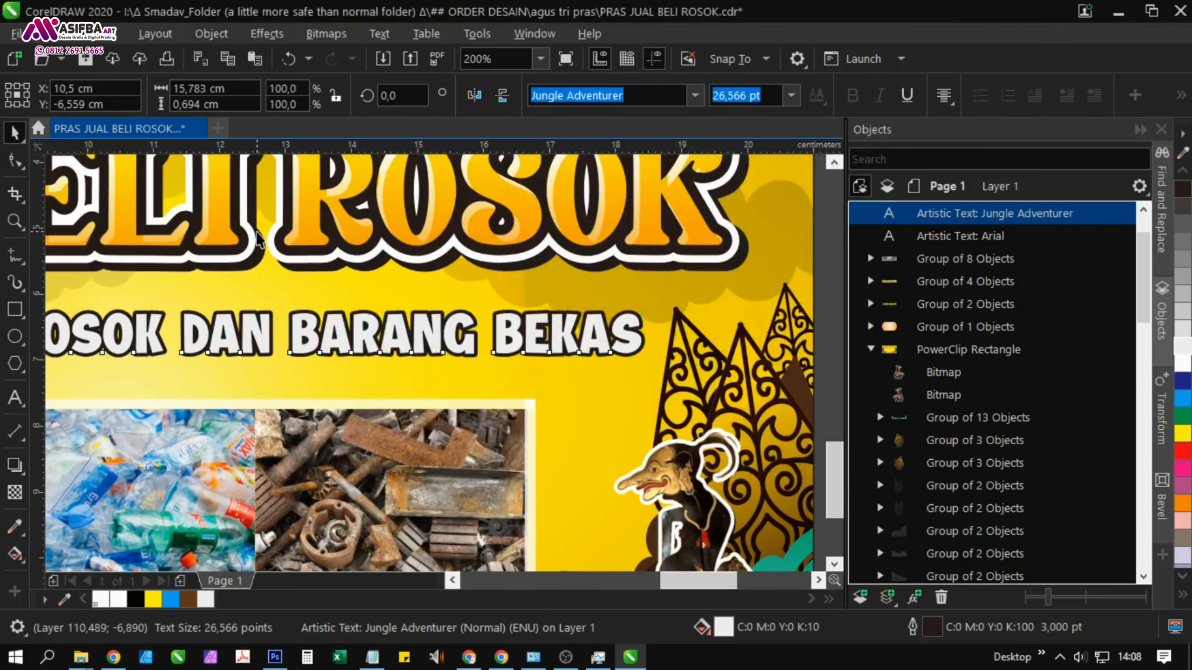
# Duplicate the tagline in place and give the rear copy a yellow outline 6 pt wide
pyautogui.scroll(-1, 482, 314)
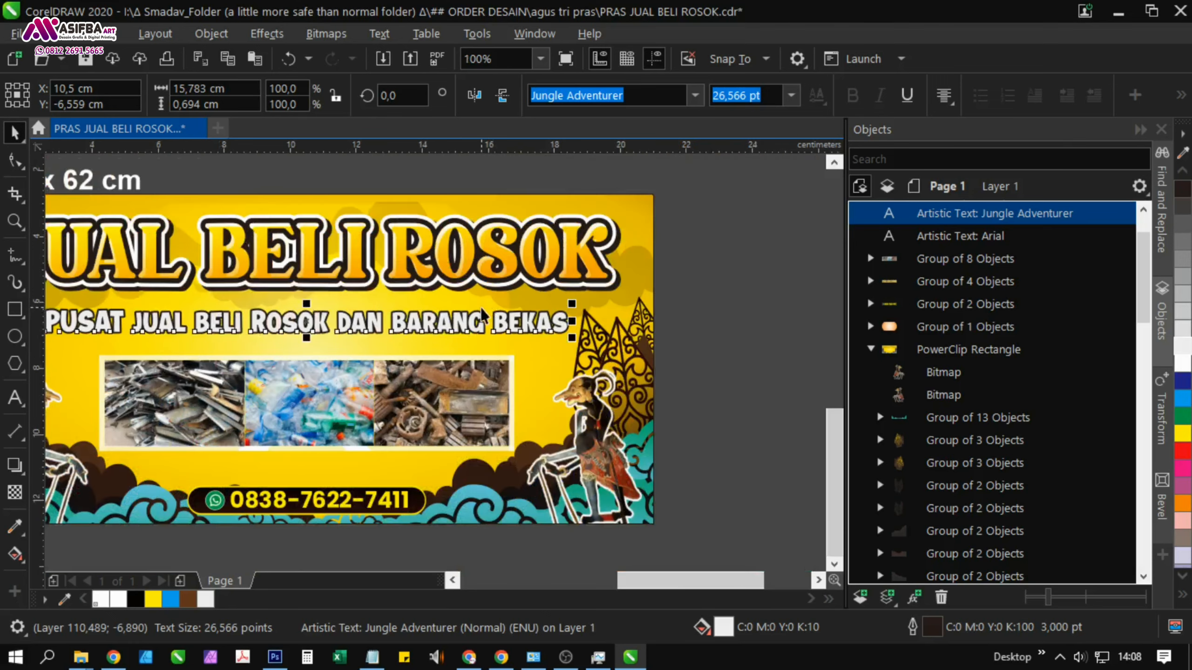
pyautogui.hotkey('ctrl', 'c')
pyautogui.hotkey('ctrl', 'v')
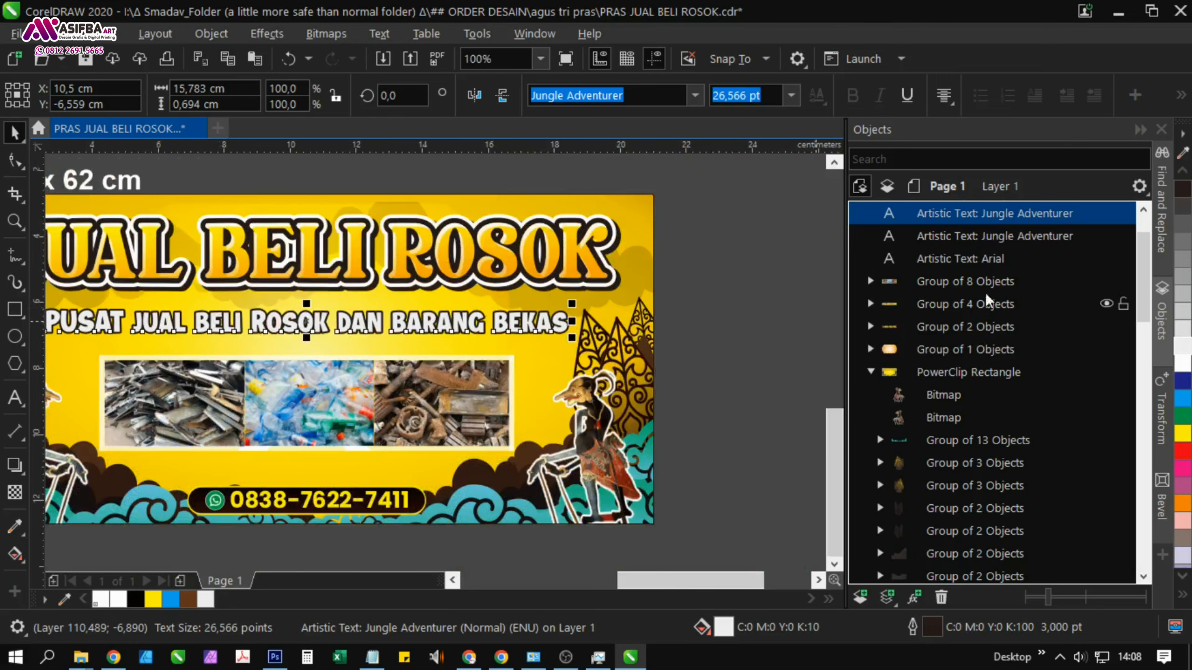
pyautogui.click(1013, 238)
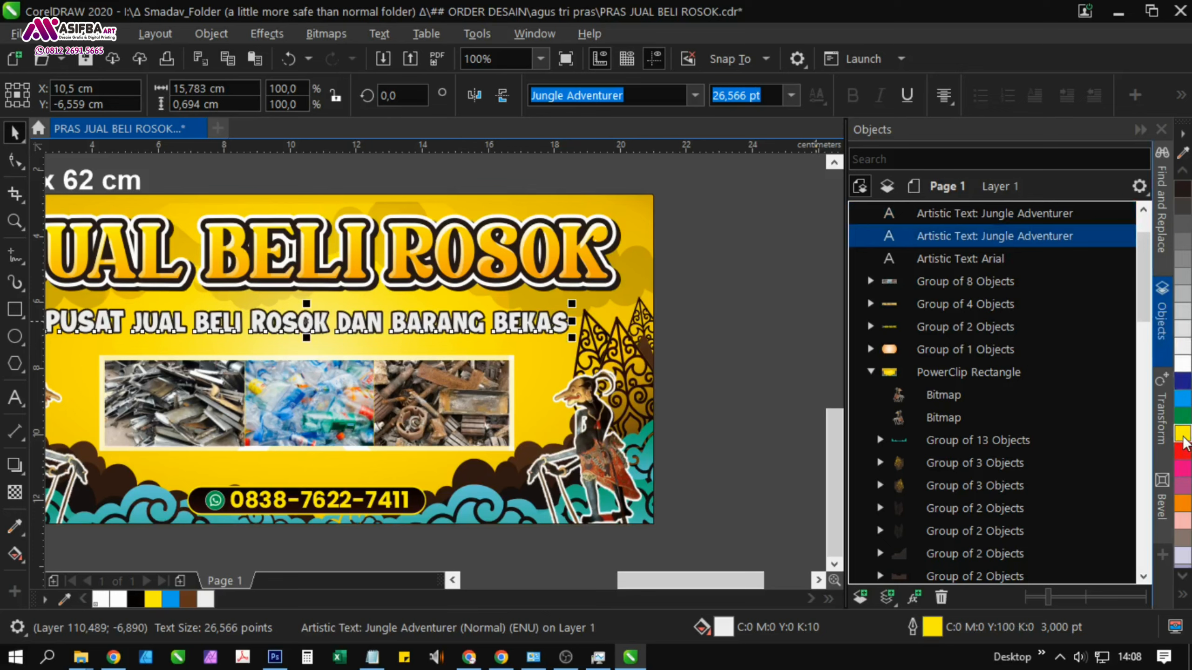
pyautogui.press('F12')
pyautogui.write('6')
pyautogui.press('Return')
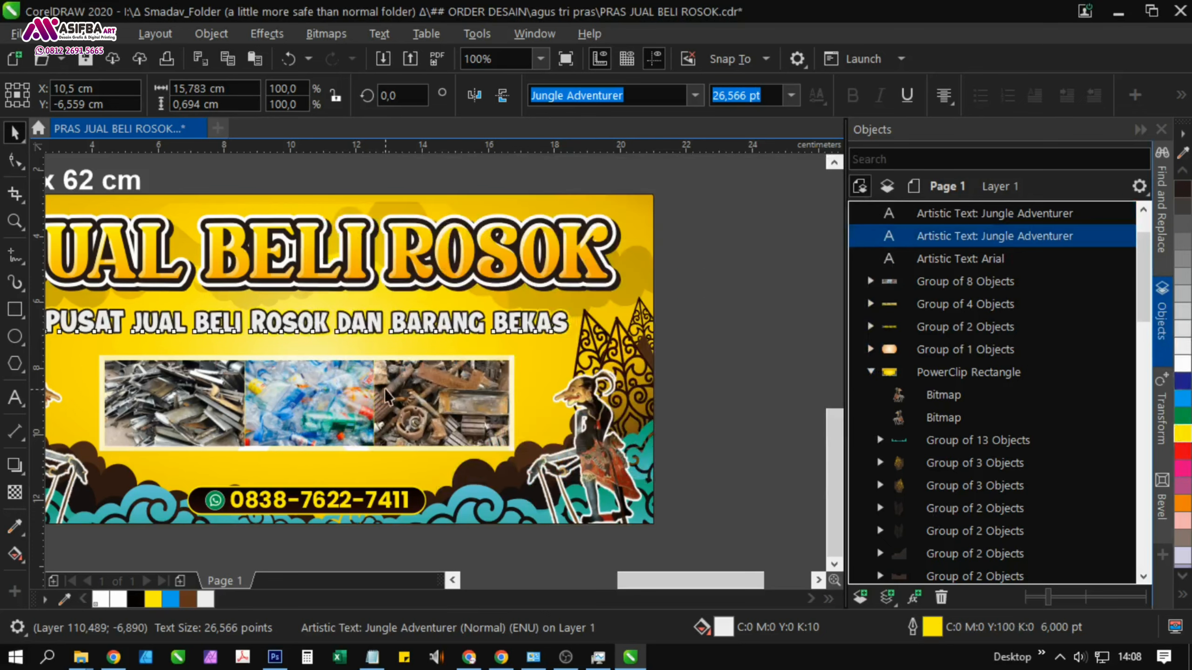
# Apply the Flat Bottom Right drop shadow to the yellow-outlined tagline copy and tighten its offset to about 0.07 cm, -0.05 cm
pyautogui.moveTo(385, 389); pyautogui.dragTo(479, 386)
pyautogui.click(14, 466)
pyautogui.click(51, 96)
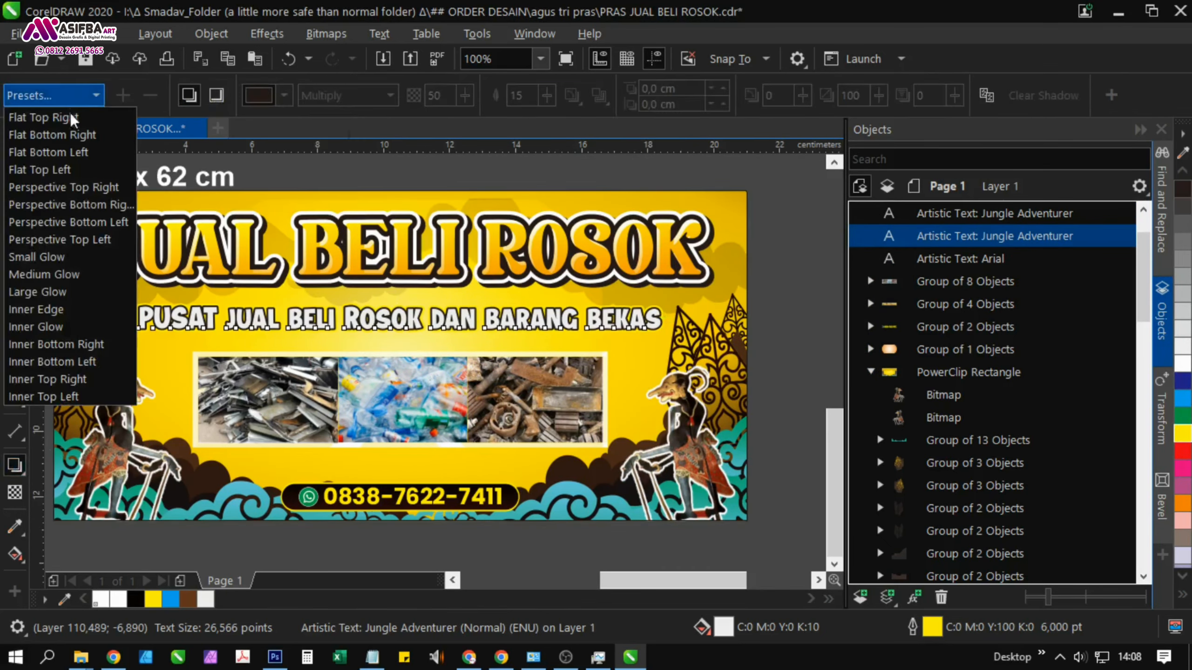
pyautogui.click(28, 136)
pyautogui.scroll(2, 464, 374)
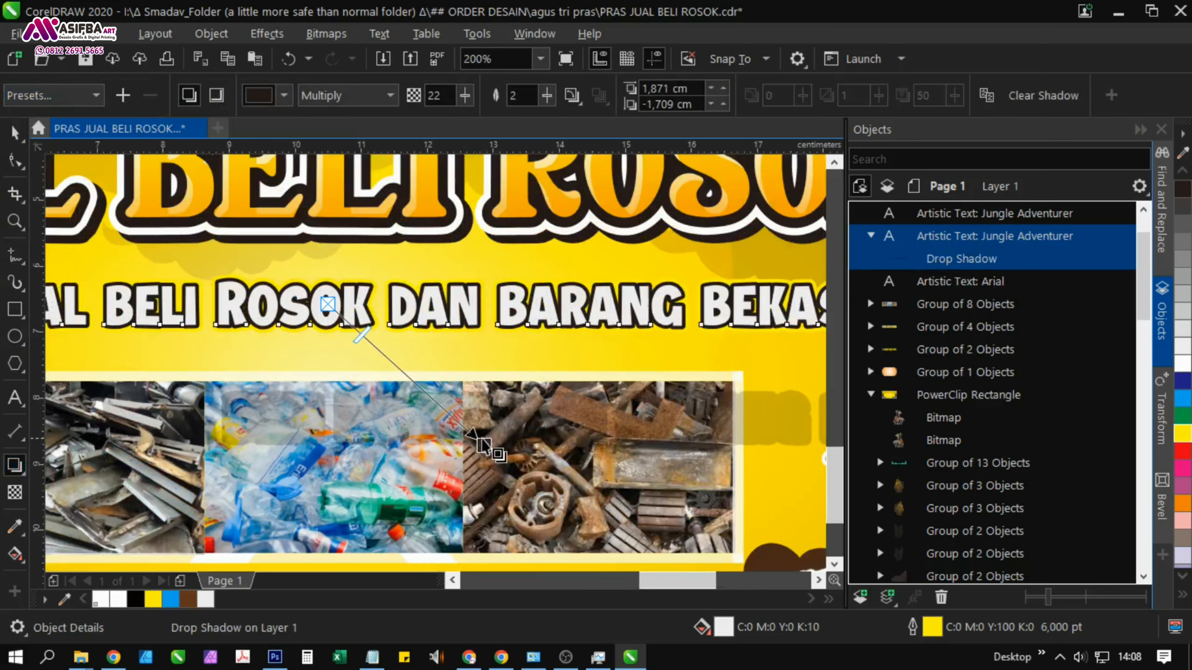
pyautogui.moveTo(483, 444); pyautogui.dragTo(371, 336)
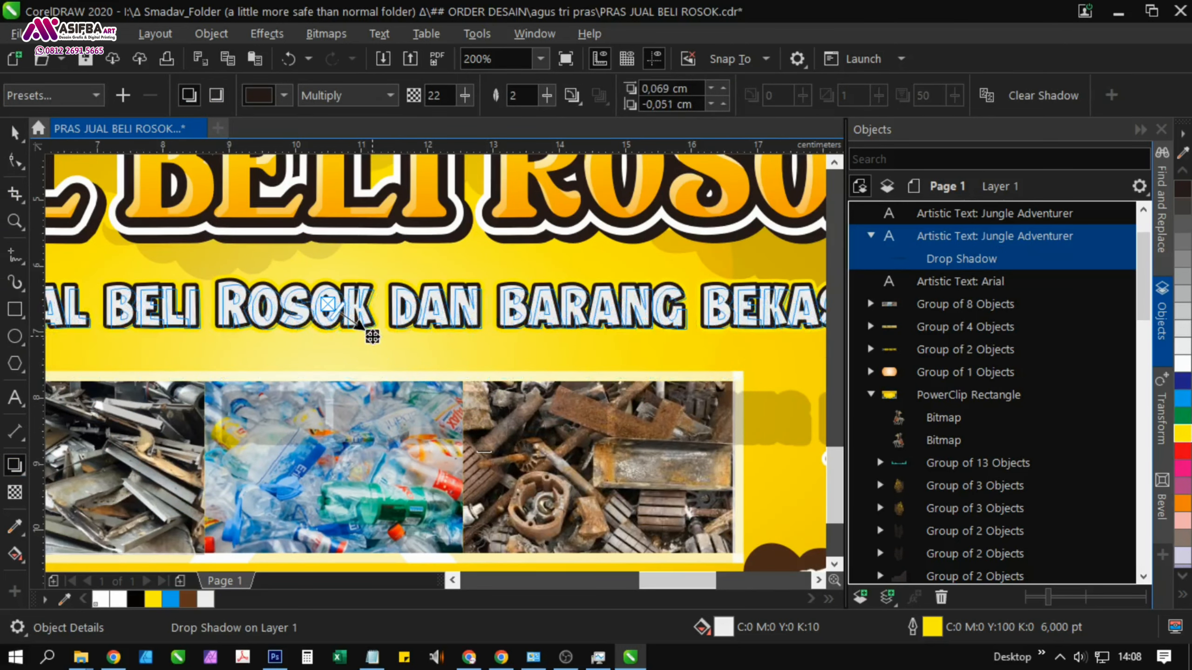
pyautogui.scroll(-2, 372, 336)
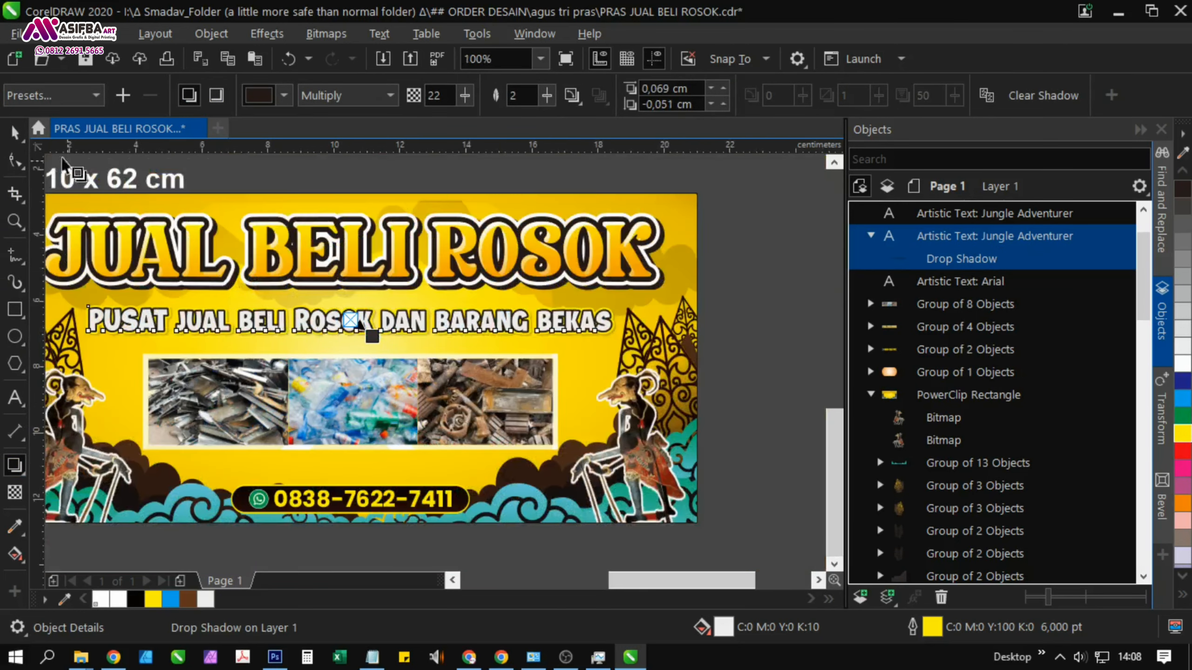
pyautogui.click(14, 133)
pyautogui.press('Escape')
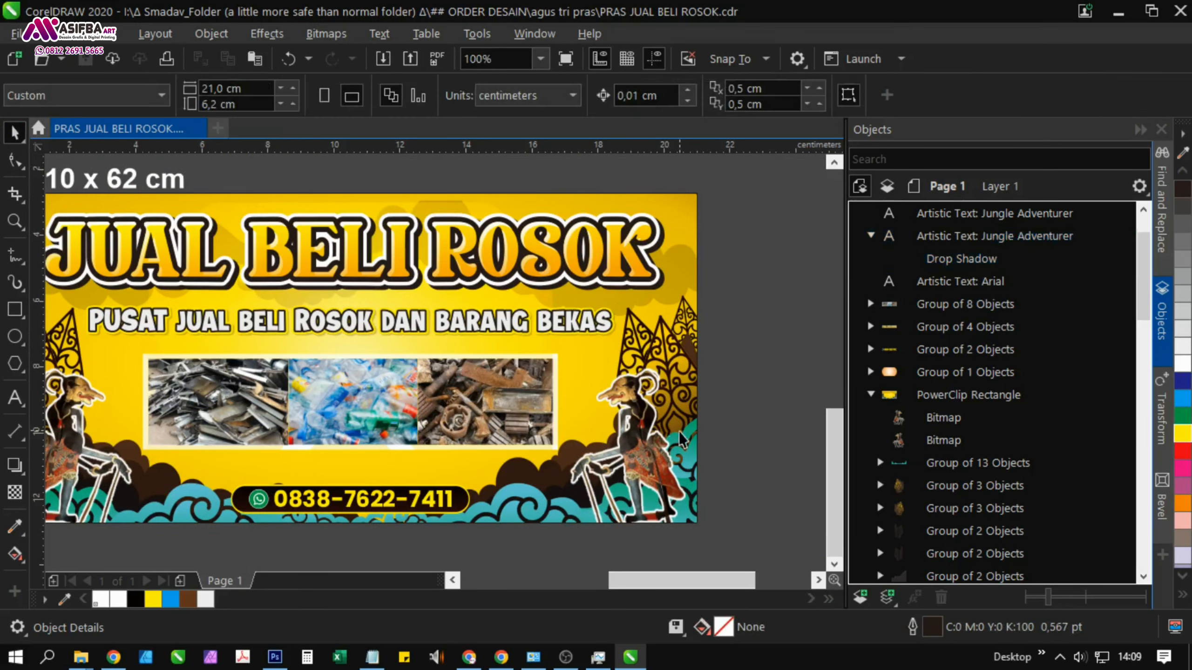
# Select the front copy of the tagline, the one with the 3 pt black outline
pyautogui.click(414, 324)
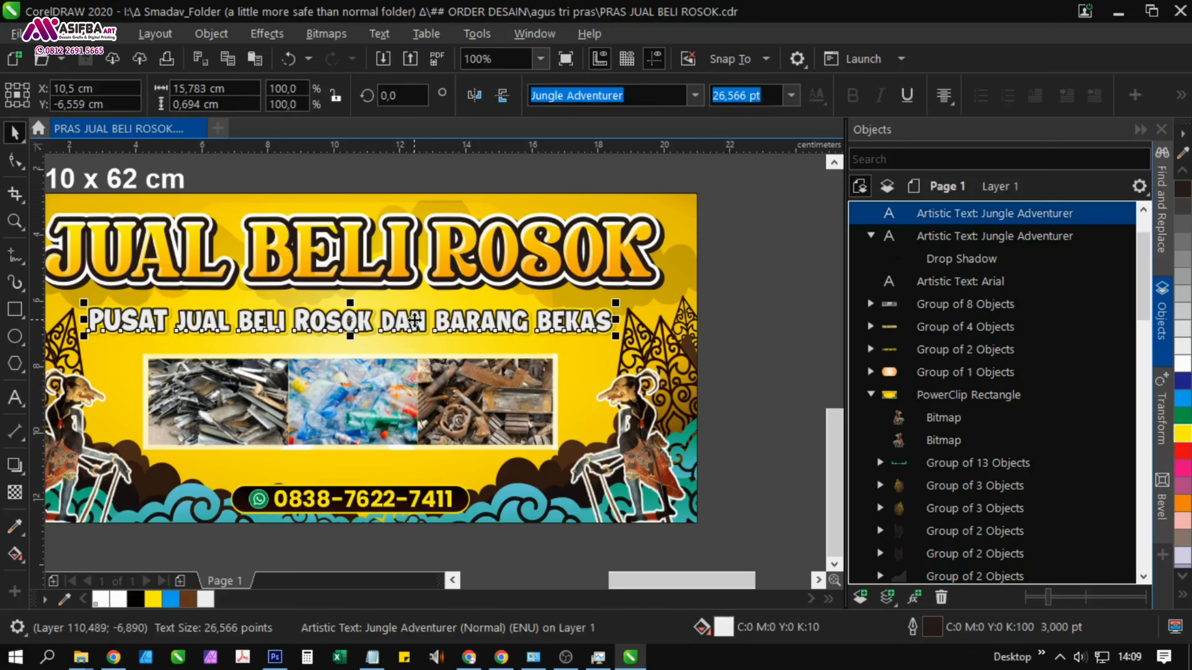
pyautogui.scroll(2, 414, 321)
pyautogui.moveTo(453, 358); pyautogui.dragTo(513, 410)
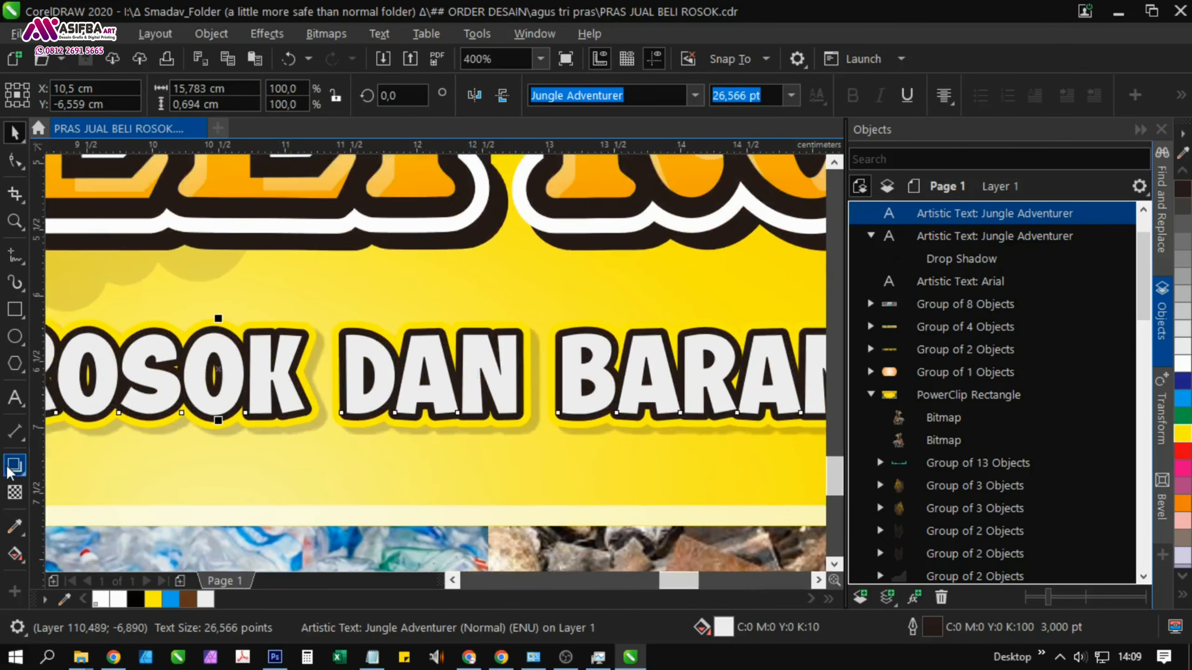
pyautogui.click(15, 466)
pyautogui.moveTo(409, 385); pyautogui.dragTo(385, 346)
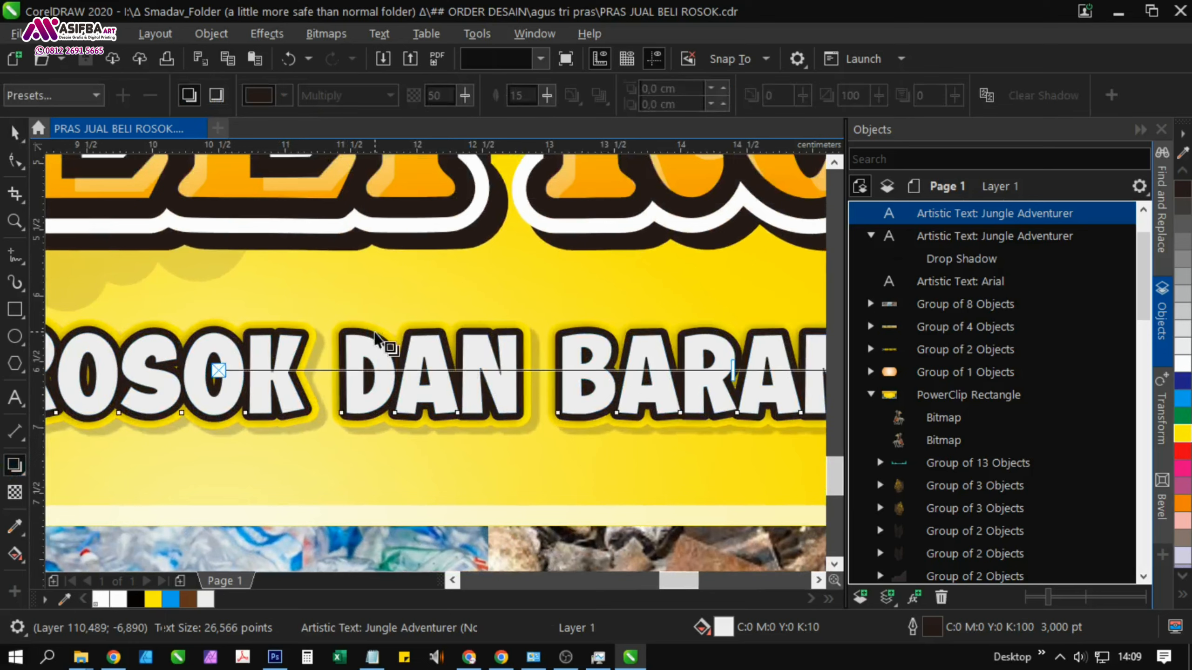
pyautogui.hotkey('ctrl', 'z')
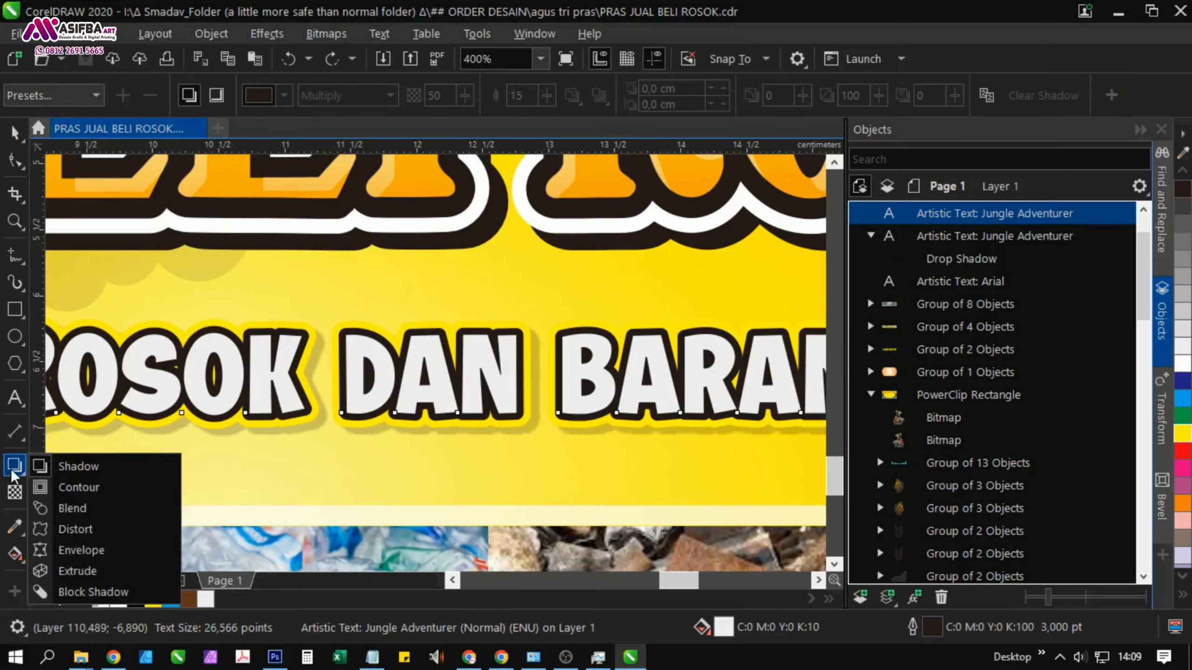
# Apply a one-step inside contour to the front tagline and break it apart from the text
pyautogui.moveTo(385, 361); pyautogui.dragTo(352, 423)
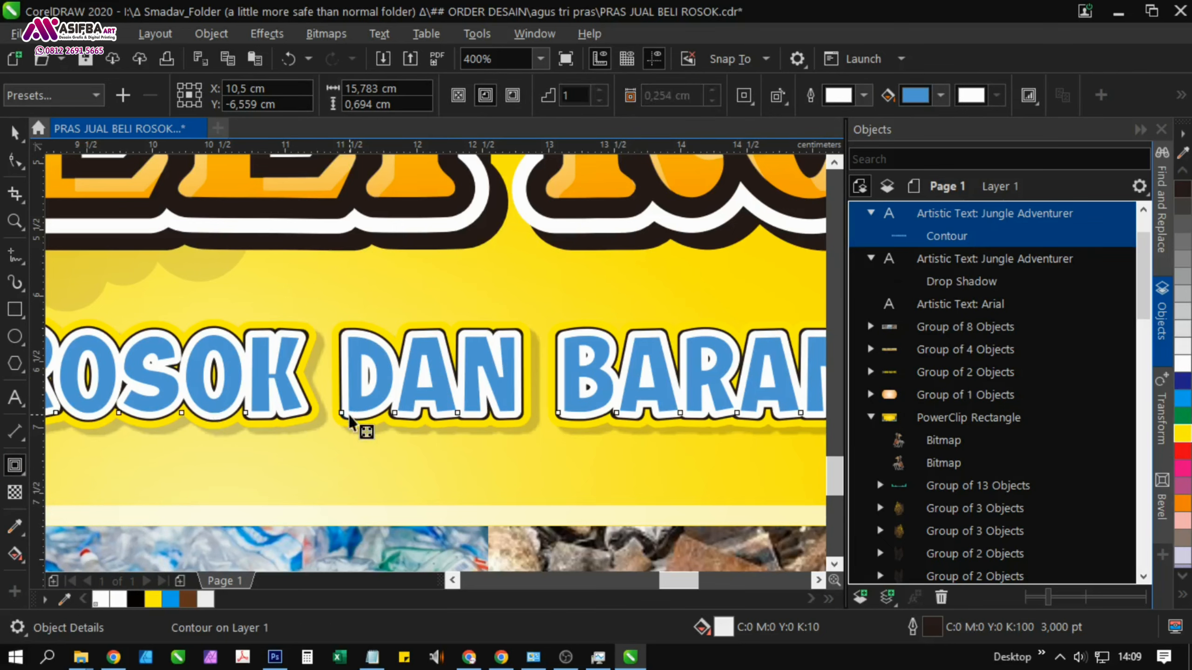
pyautogui.hotkey('ctrl', 'k')
pyautogui.click(16, 133)
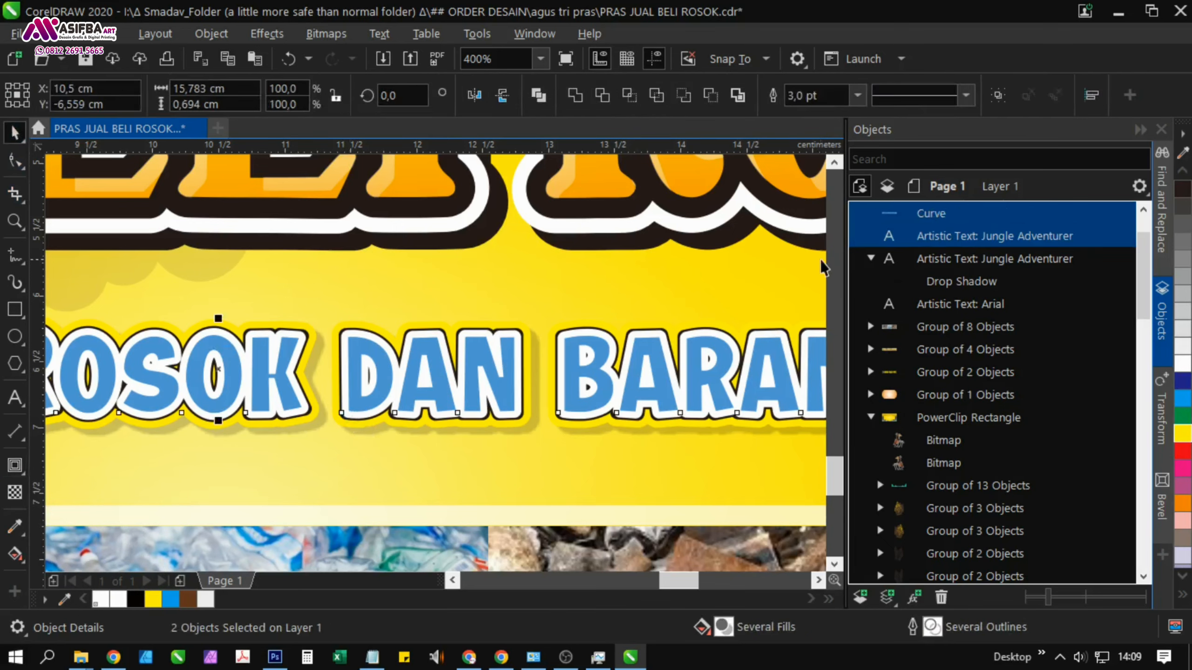
# Fill the separated contour curve with dark blue (C100 M100) and remove its outline
pyautogui.click(934, 216)
pyautogui.click(1182, 380)
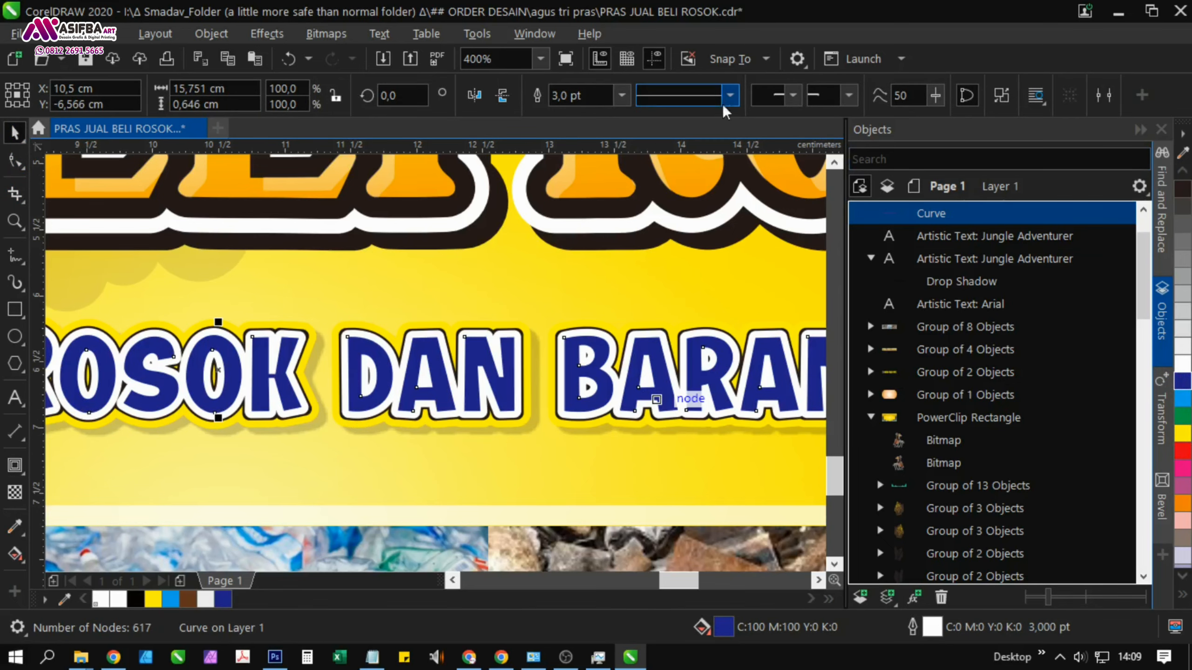
pyautogui.click(623, 99)
pyautogui.click(570, 110)
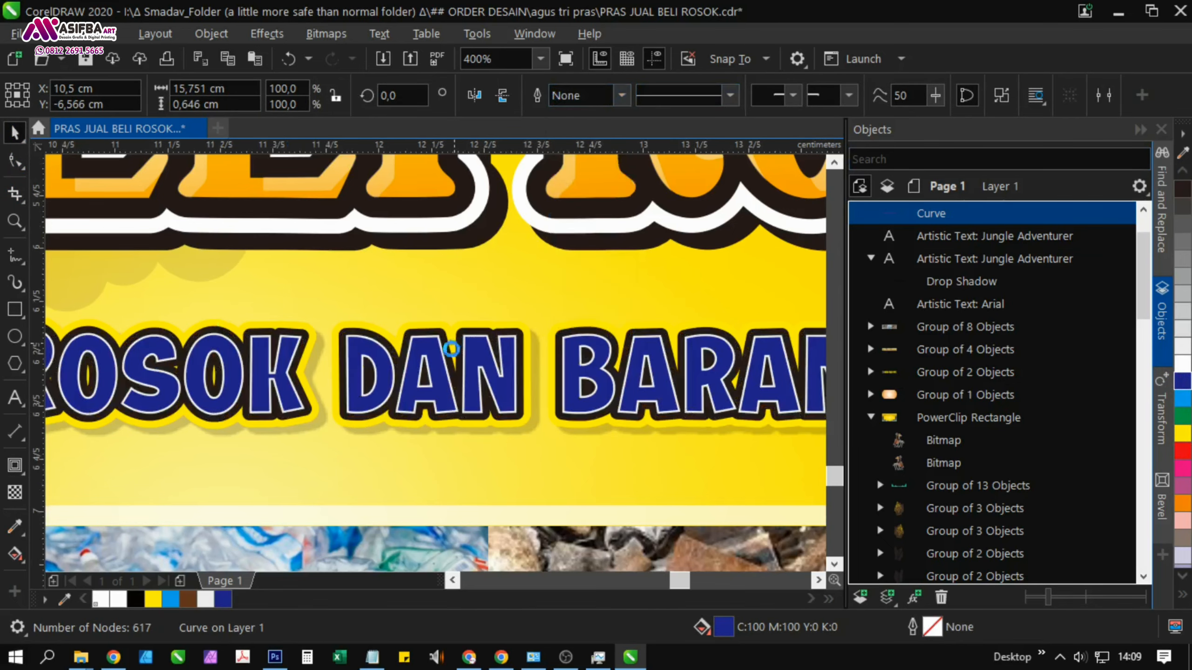
# Duplicate the dark blue curve slightly up and to the left, and fill the copy with green (C100 Y100)
pyautogui.scroll(2, 452, 354)
pyautogui.moveTo(429, 437)
pyautogui.mouseDown()
pyautogui.moveTo(412, 432)
pyautogui.moveTo(413, 444)
pyautogui.moveTo(415, 433)
pyautogui.mouseUp()
pyautogui.click(1188, 421)
pyautogui.scroll(2, 432, 451)
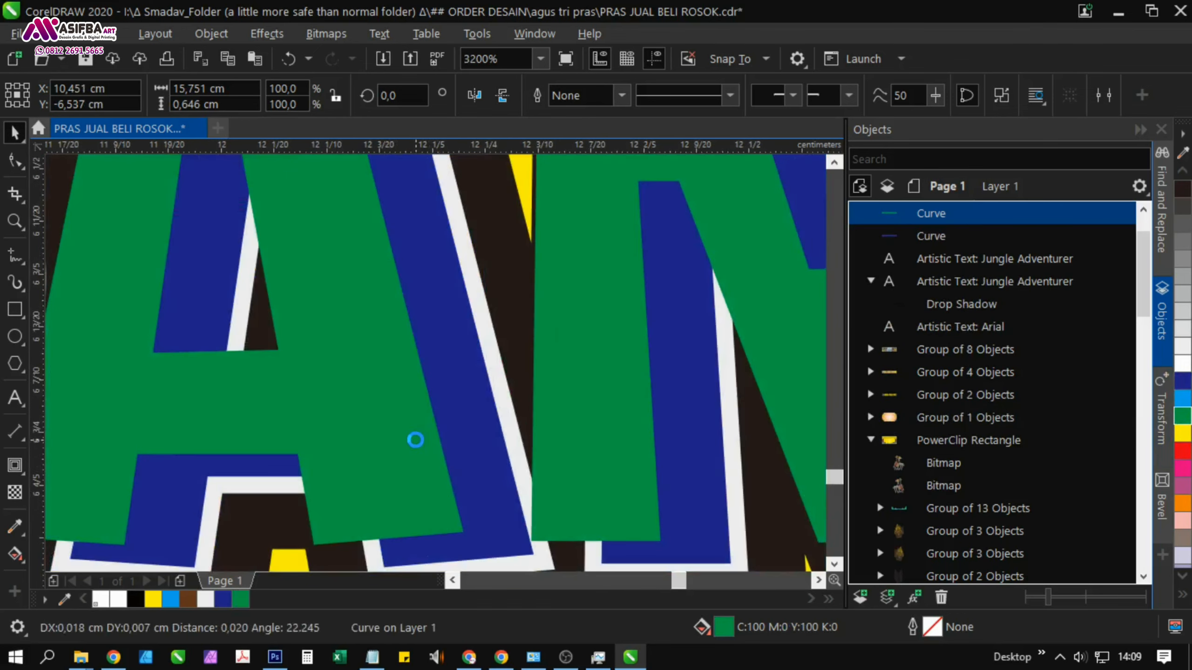
# Trim the dark blue curve with the green copy, and delete the green copy to leave a letter-edge shading
pyautogui.keyDown('shift'); pyautogui.click(494, 506); pyautogui.keyUp('shift')
pyautogui.click(361, 319)
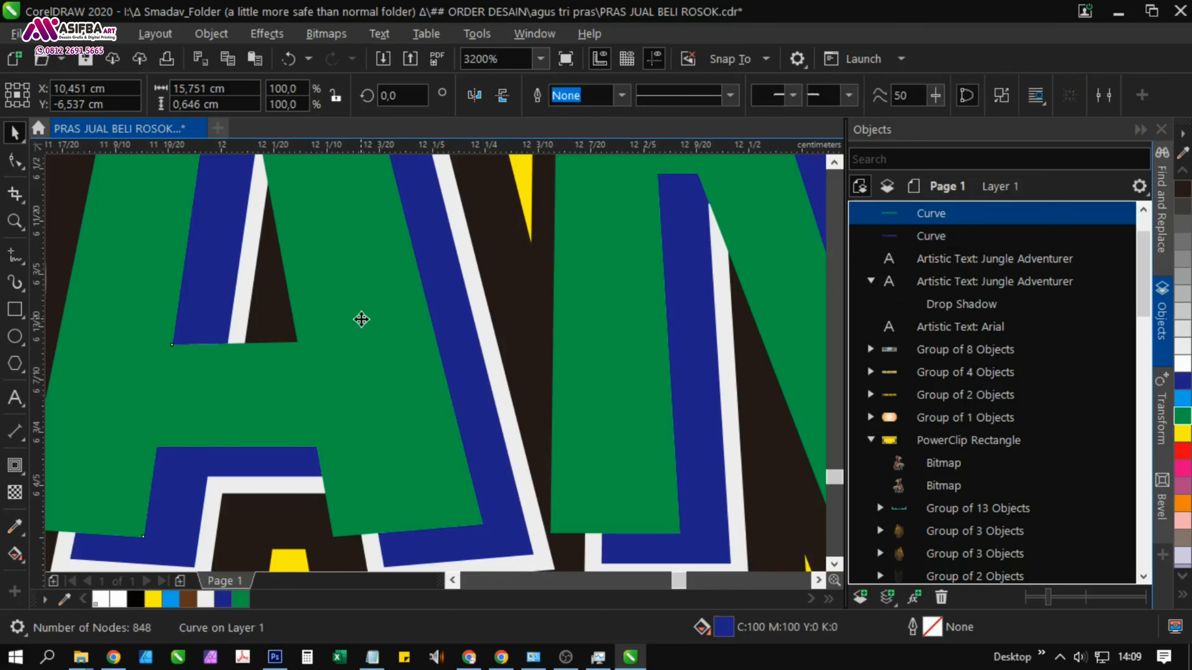
pyautogui.press('Delete')
pyautogui.click(469, 380)
pyautogui.scroll(-4, 469, 380)
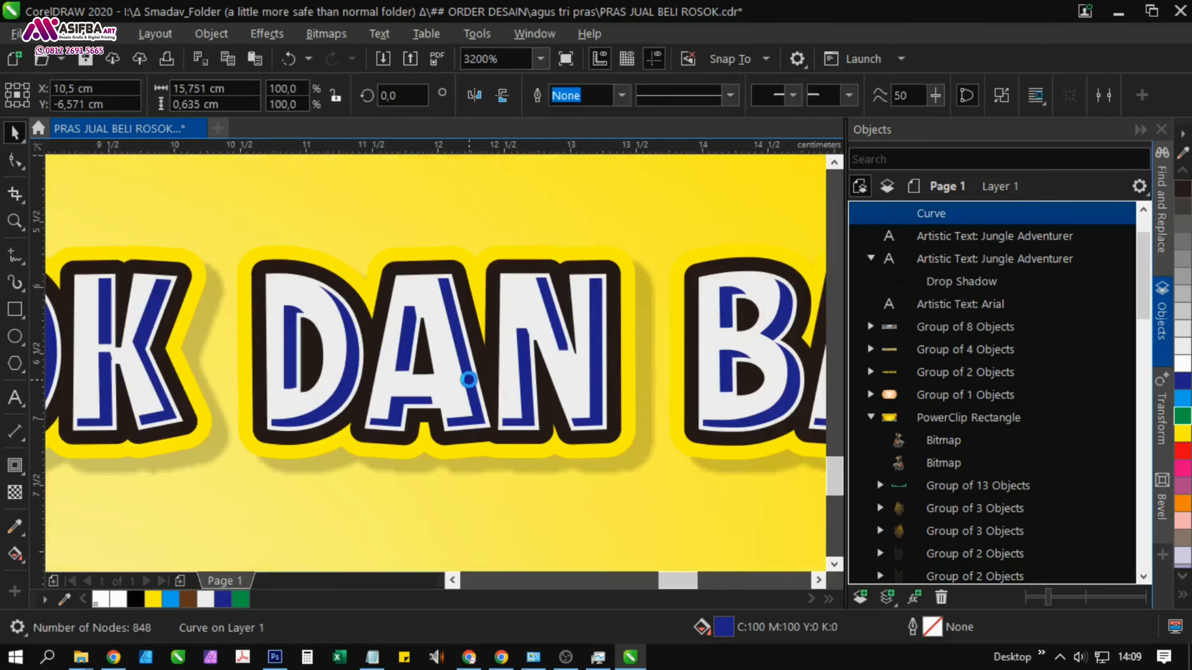
# Fill the tagline's trimmed shading curve with 40% black
pyautogui.click(1180, 313)
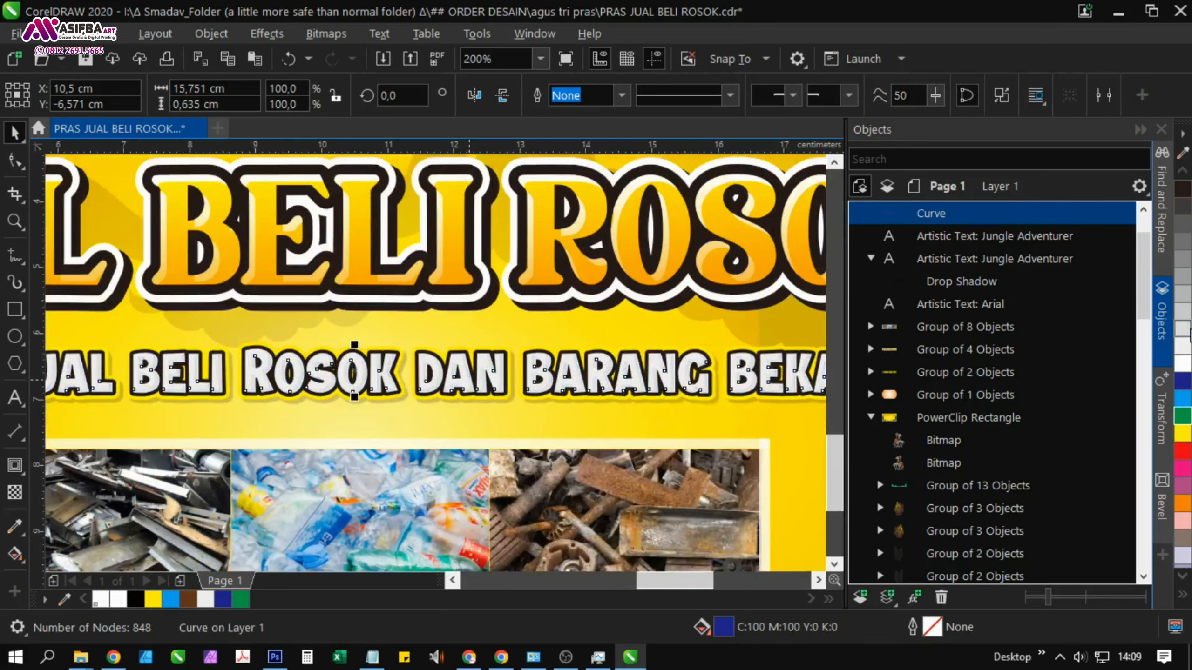
pyautogui.click(1181, 294)
pyautogui.moveTo(600, 435); pyautogui.dragTo(455, 279)
pyautogui.scroll(-1, 455, 279)
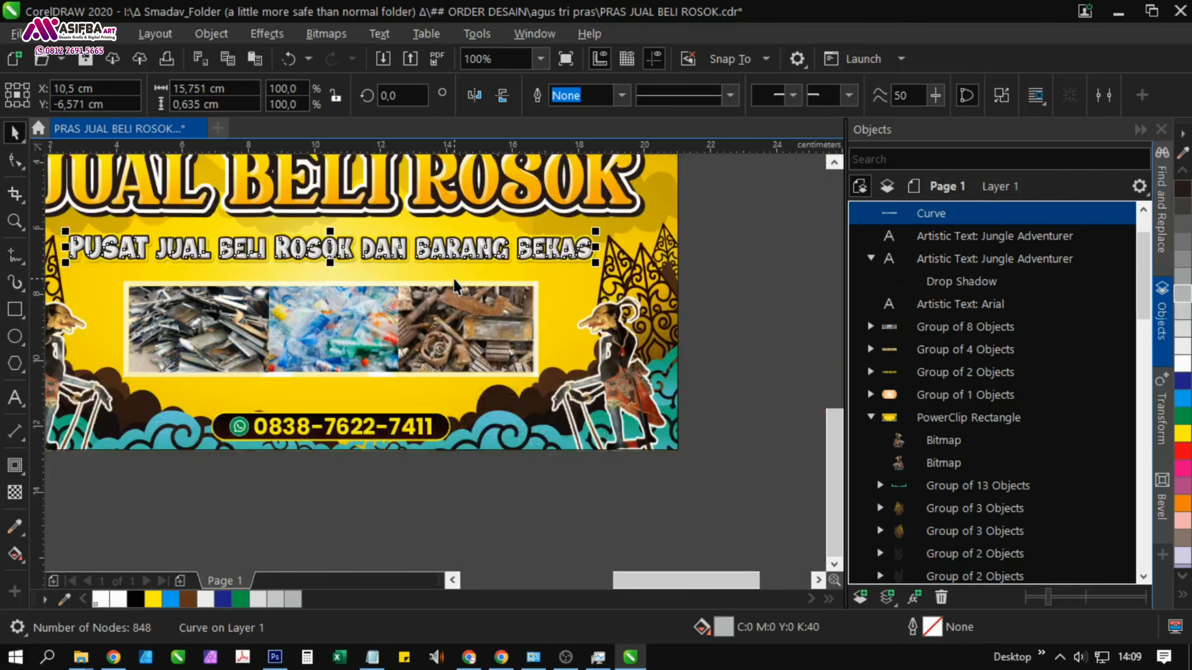
pyautogui.click(698, 323)
pyautogui.scroll(1, 532, 324)
pyautogui.scroll(3, 532, 324)
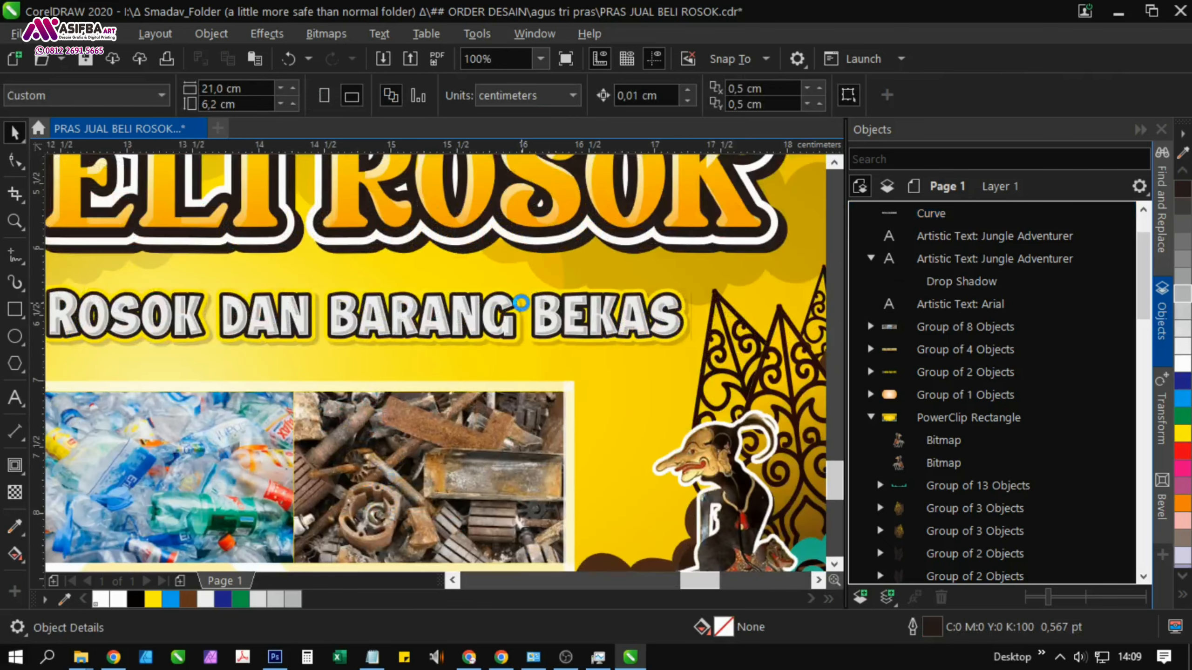
pyautogui.scroll(-2, 594, 366)
pyautogui.scroll(-3, 594, 366)
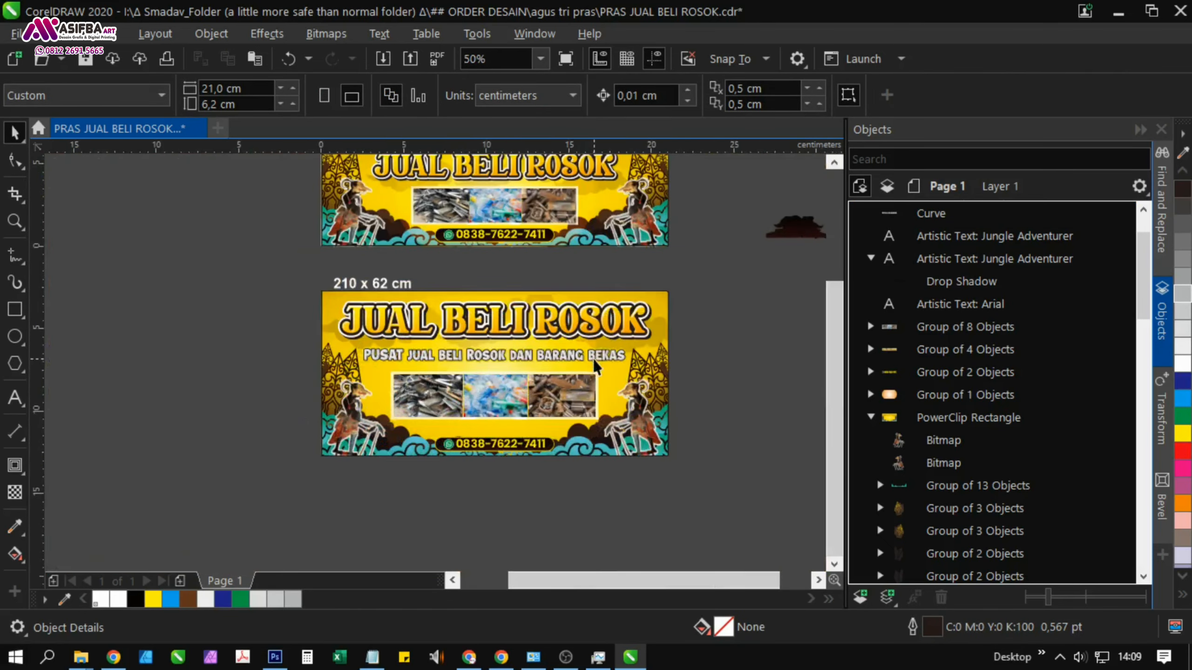
# Move the photo strip below the banner and ungroup it
pyautogui.scroll(1, 535, 464)
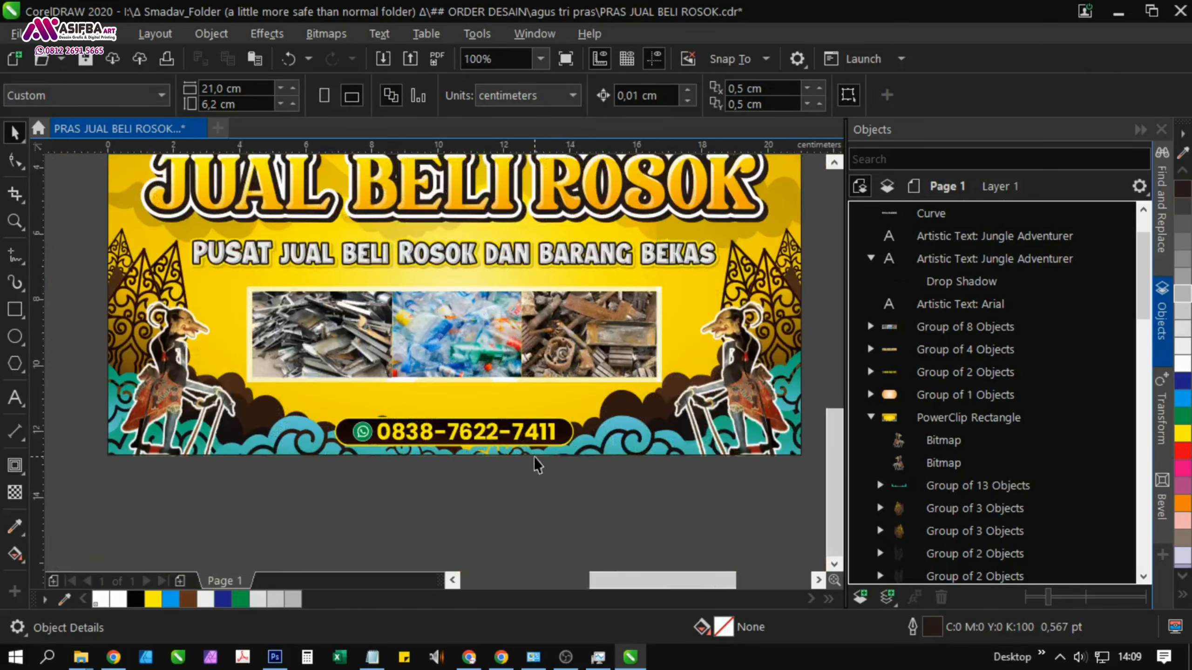
pyautogui.moveTo(649, 481); pyautogui.dragTo(653, 492)
pyautogui.click(581, 350)
pyautogui.moveTo(581, 351); pyautogui.dragTo(579, 542)
pyautogui.click(769, 97)
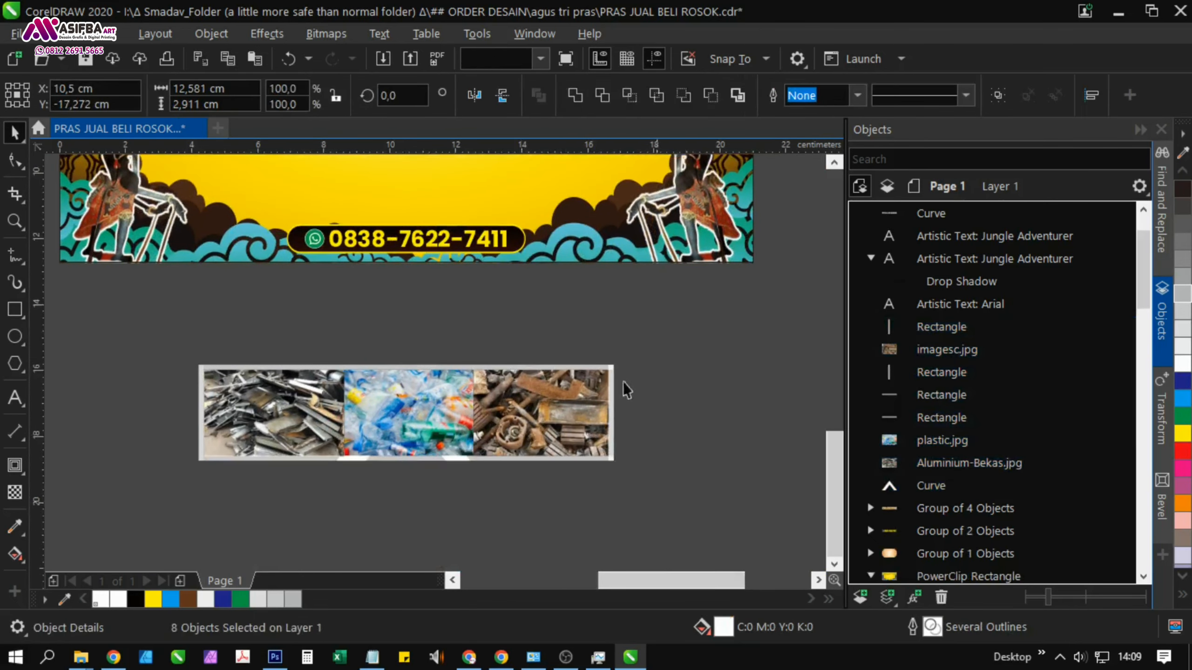
# Select the three scrap photos and move them straight down out of their white frame
pyautogui.click(627, 390)
pyautogui.click(521, 443)
pyautogui.moveTo(520, 445); pyautogui.dragTo(549, 382)
pyautogui.keyDown('shift'); pyautogui.click(432, 370); pyautogui.keyUp('shift')
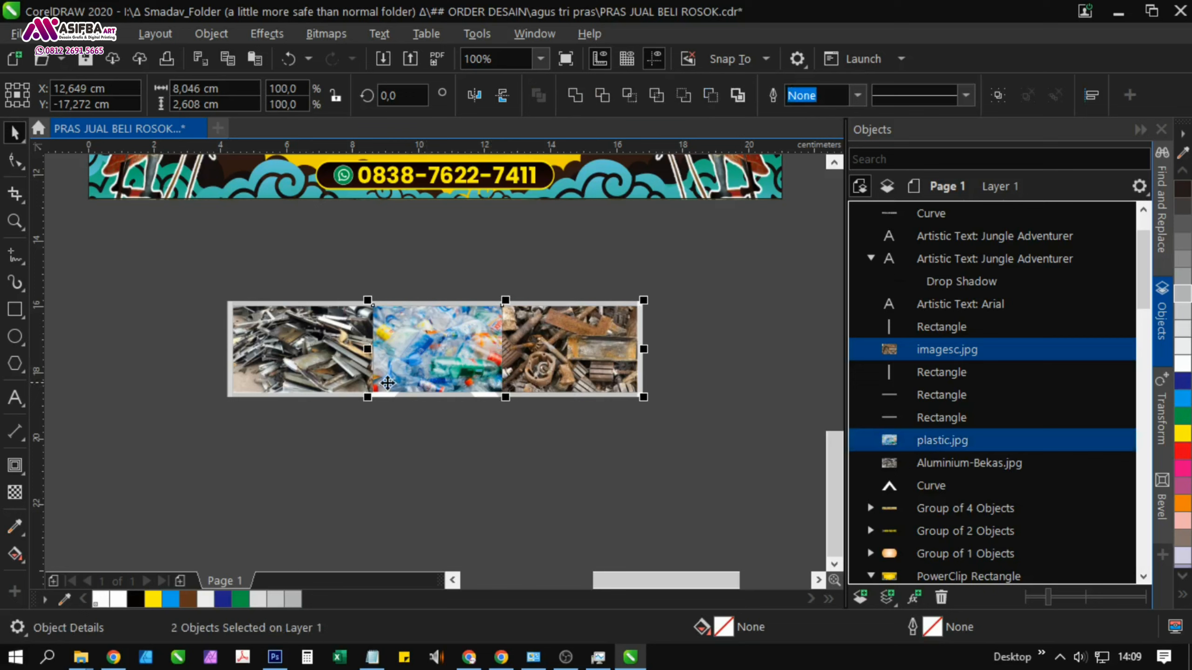
pyautogui.keyDown('shift'); pyautogui.click(338, 371); pyautogui.keyUp('shift')
pyautogui.moveTo(339, 371); pyautogui.dragTo(353, 470)
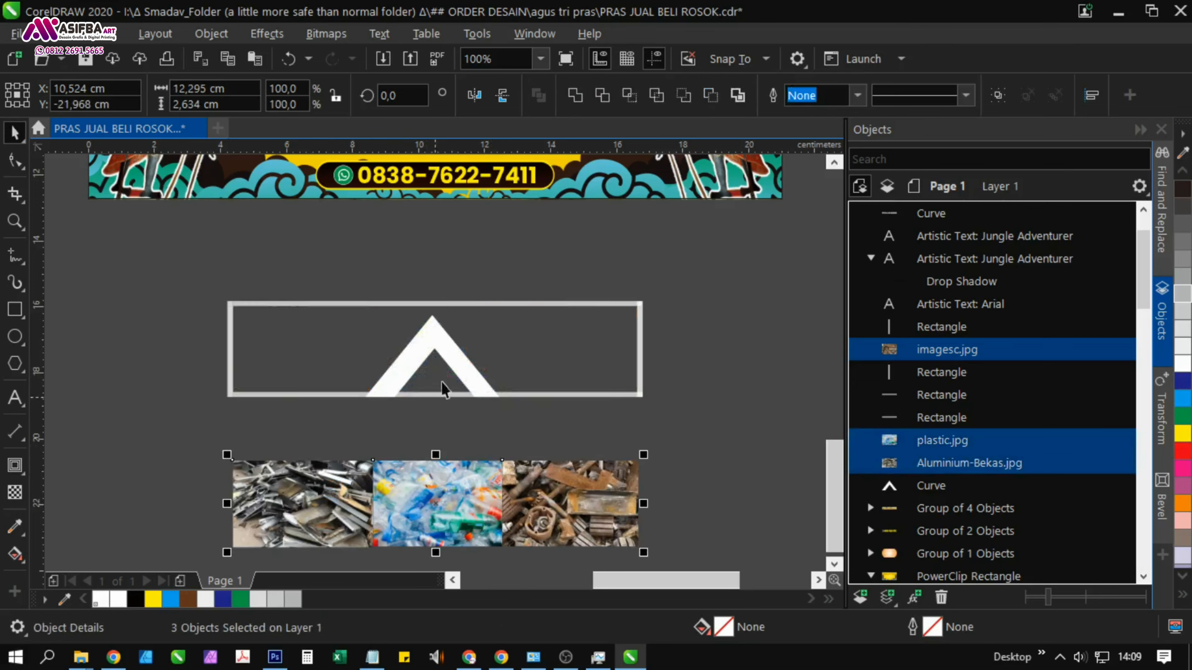
# Delete the white chevron and the four translucent rectangles that framed the photos
pyautogui.click(459, 355)
pyautogui.press('Delete')
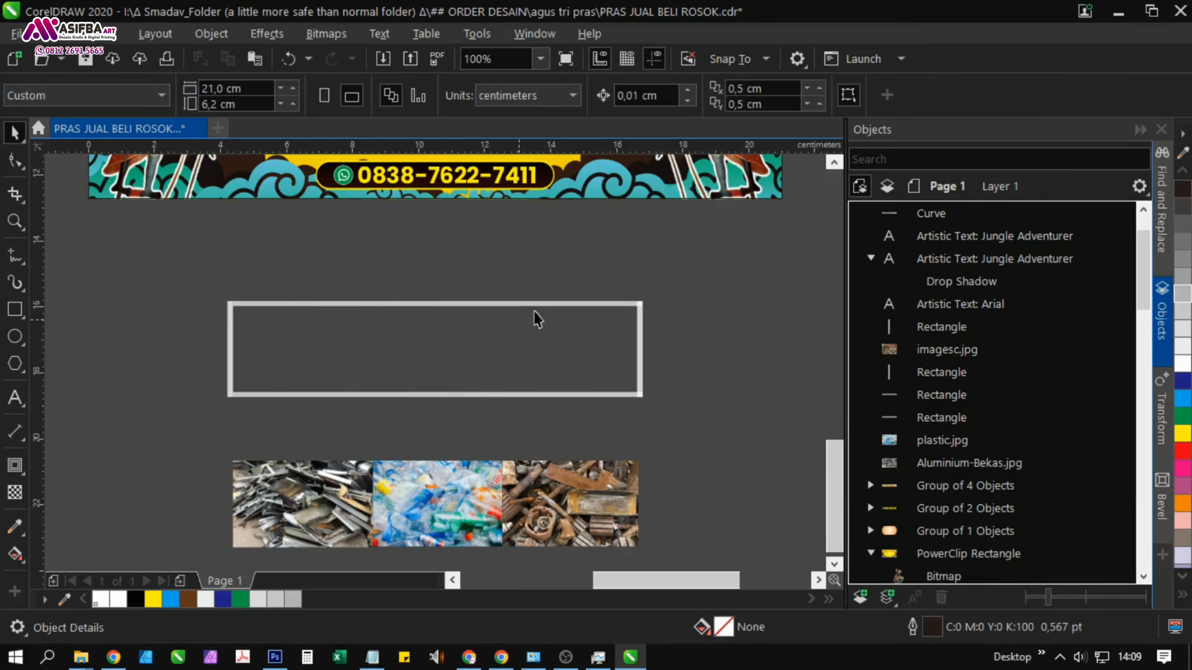
pyautogui.click(552, 301)
pyautogui.moveTo(552, 300); pyautogui.dragTo(553, 270)
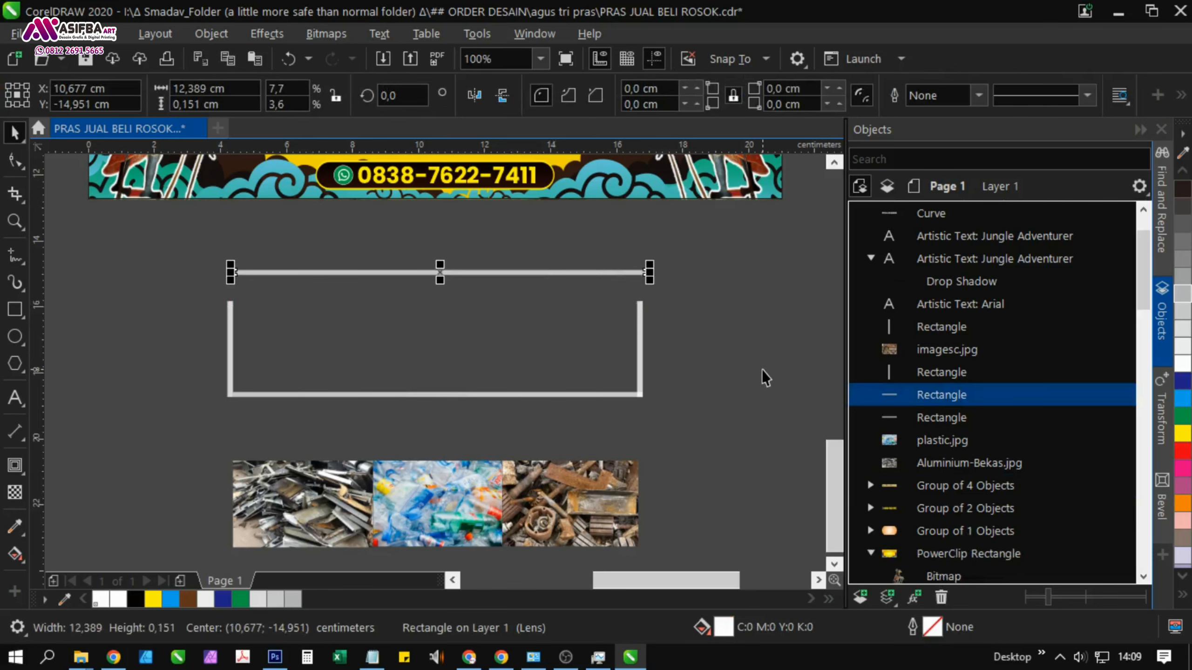
pyautogui.moveTo(680, 429); pyautogui.dragTo(194, 247)
pyautogui.press('Delete')
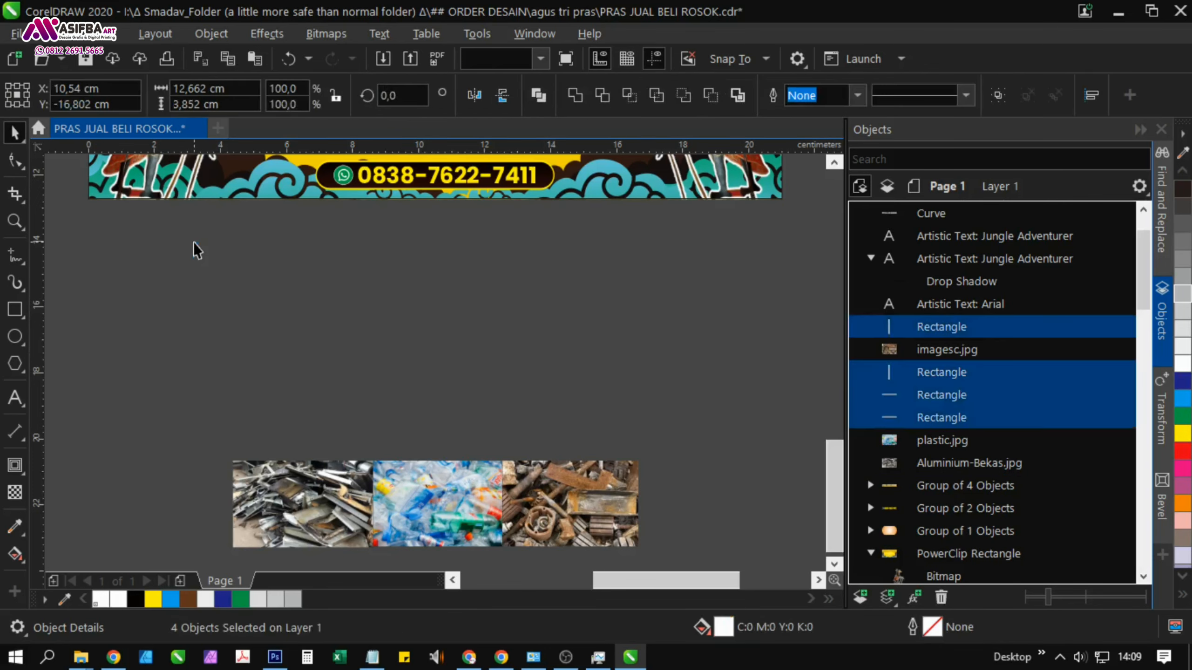
# Draw a rectangle about 12.3 × 2.6 cm around the three photos and give it a white 12 pt outline
pyautogui.scroll(-3, 285, 353)
pyautogui.press('F6')
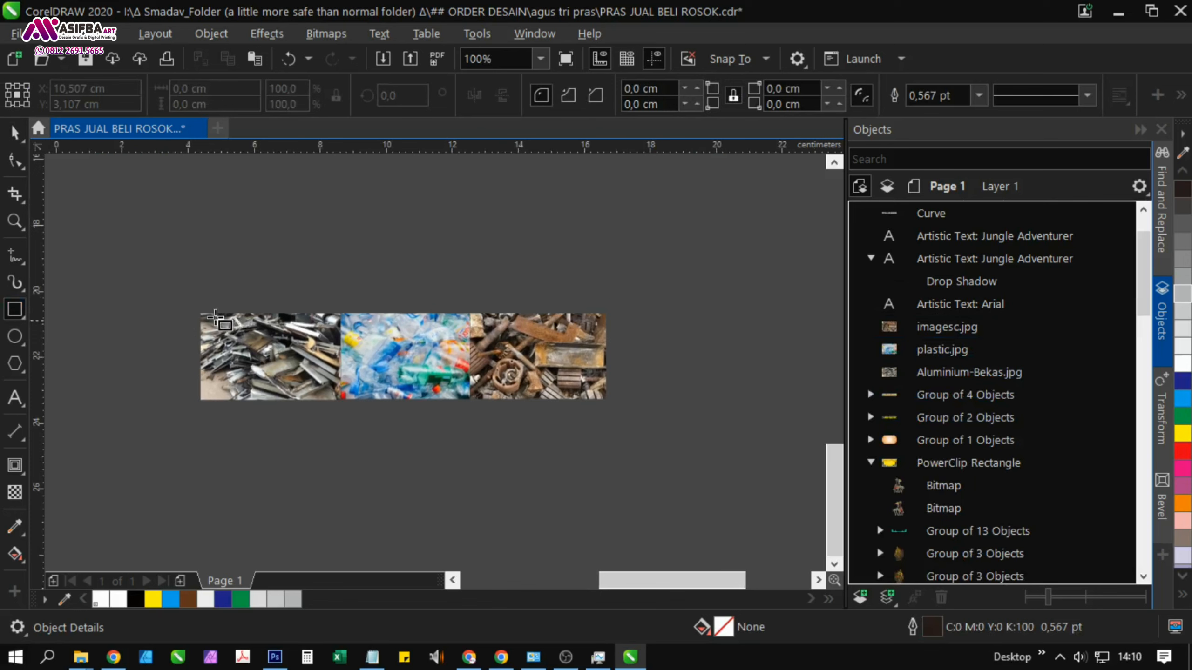
pyautogui.moveTo(205, 313); pyautogui.dragTo(606, 399)
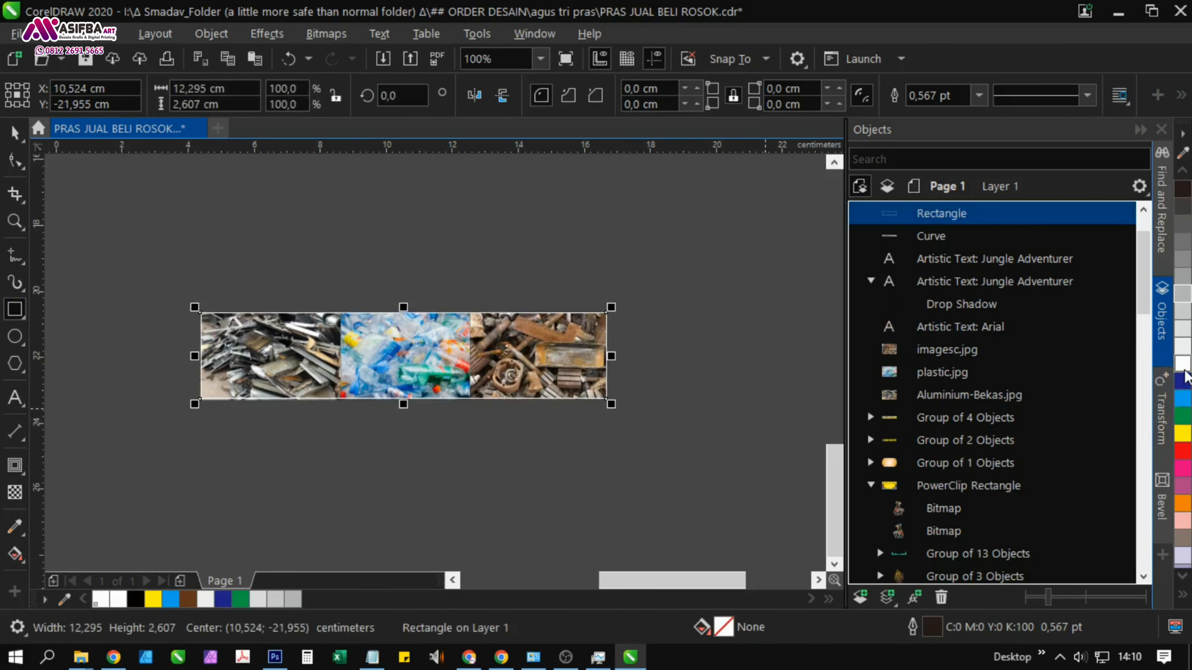
pyautogui.click(978, 95)
pyautogui.click(936, 275)
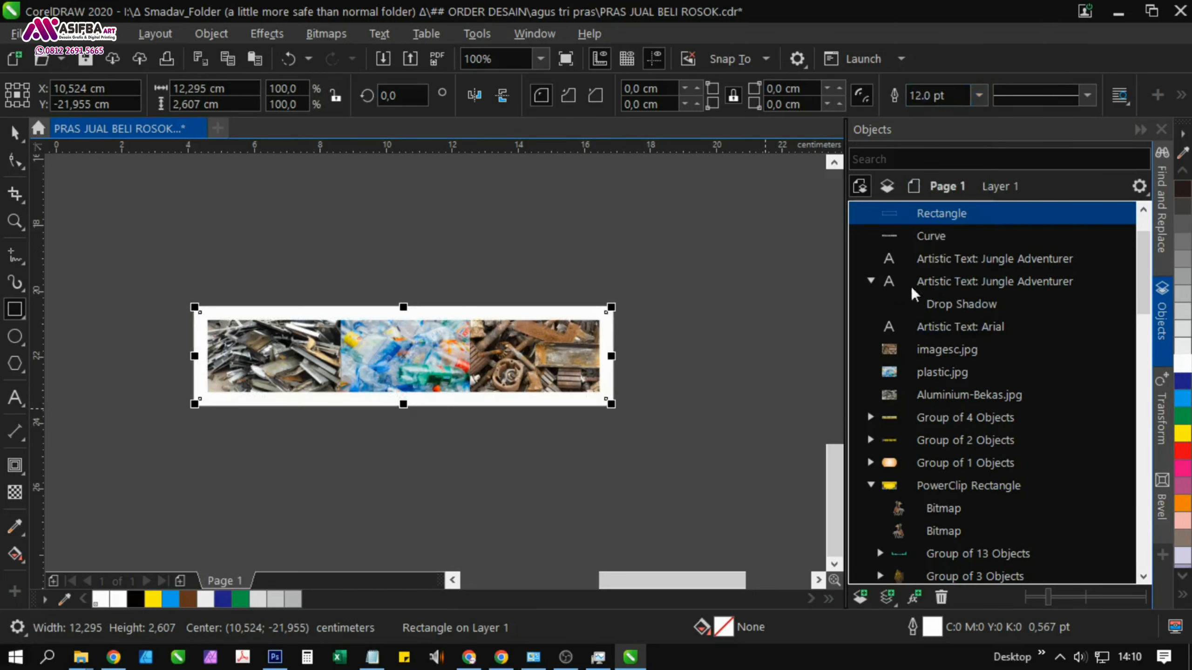
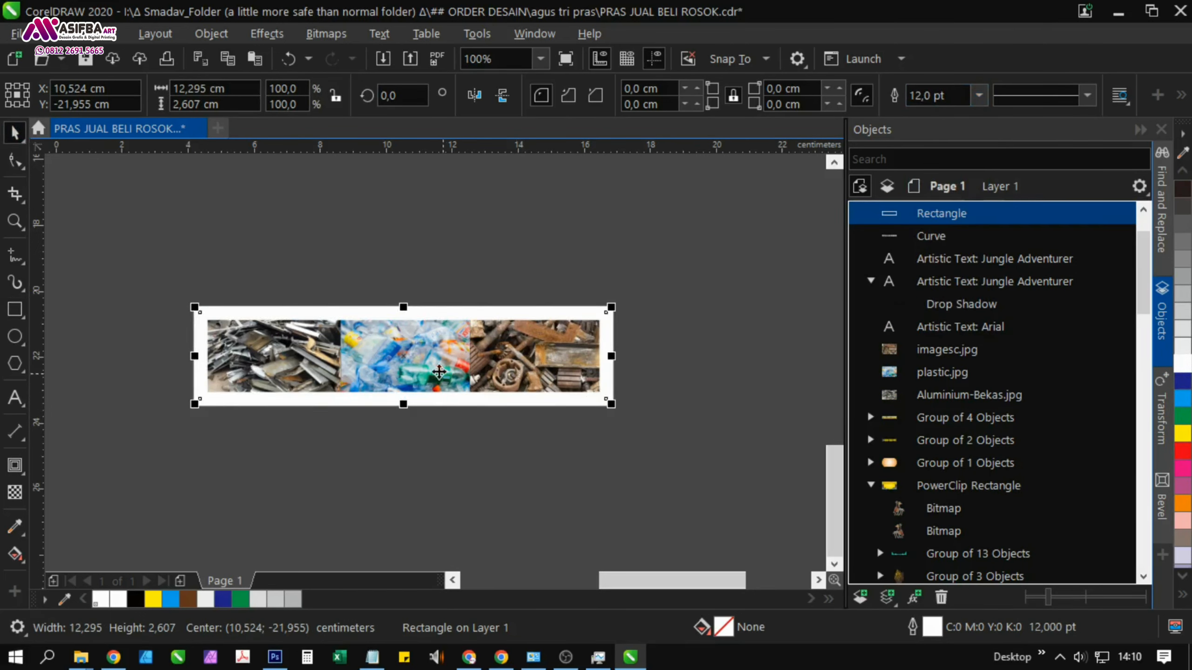
# Group the three scrap photos and place them inside the white-outlined rectangle as a PowerClip
pyautogui.moveTo(396, 357); pyautogui.dragTo(387, 505)
pyautogui.moveTo(166, 284); pyautogui.dragTo(706, 470)
pyautogui.hotkey('ctrl', 'g')
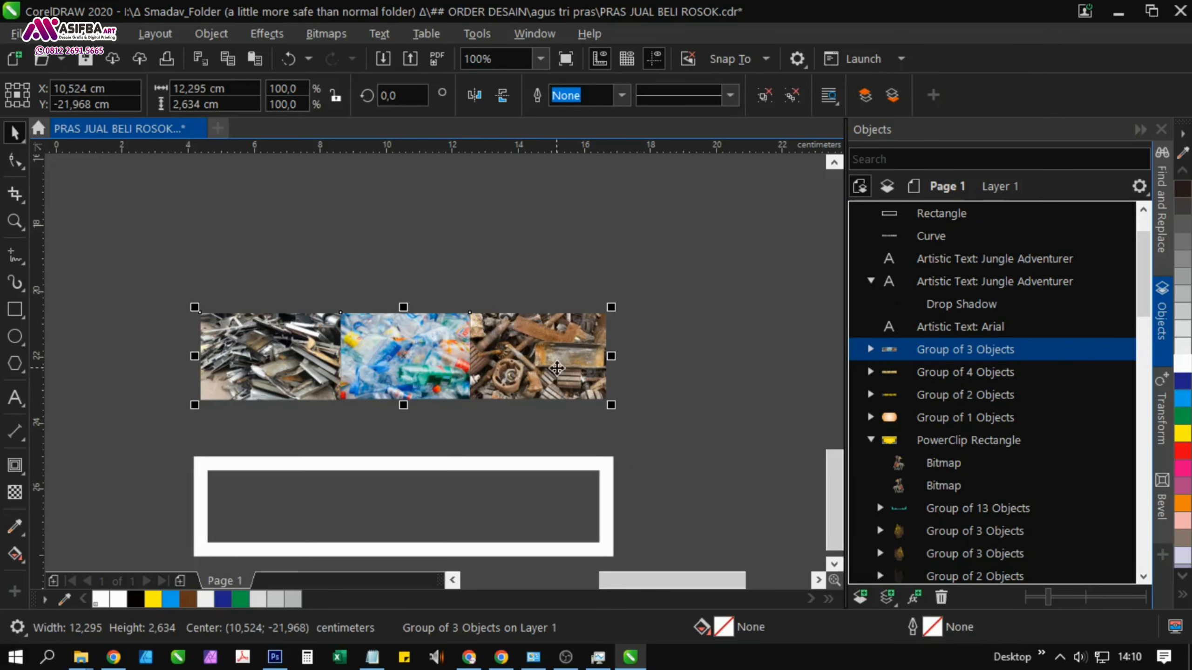
pyautogui.rightClick(557, 371)
pyautogui.click(634, 316)
pyautogui.click(506, 495)
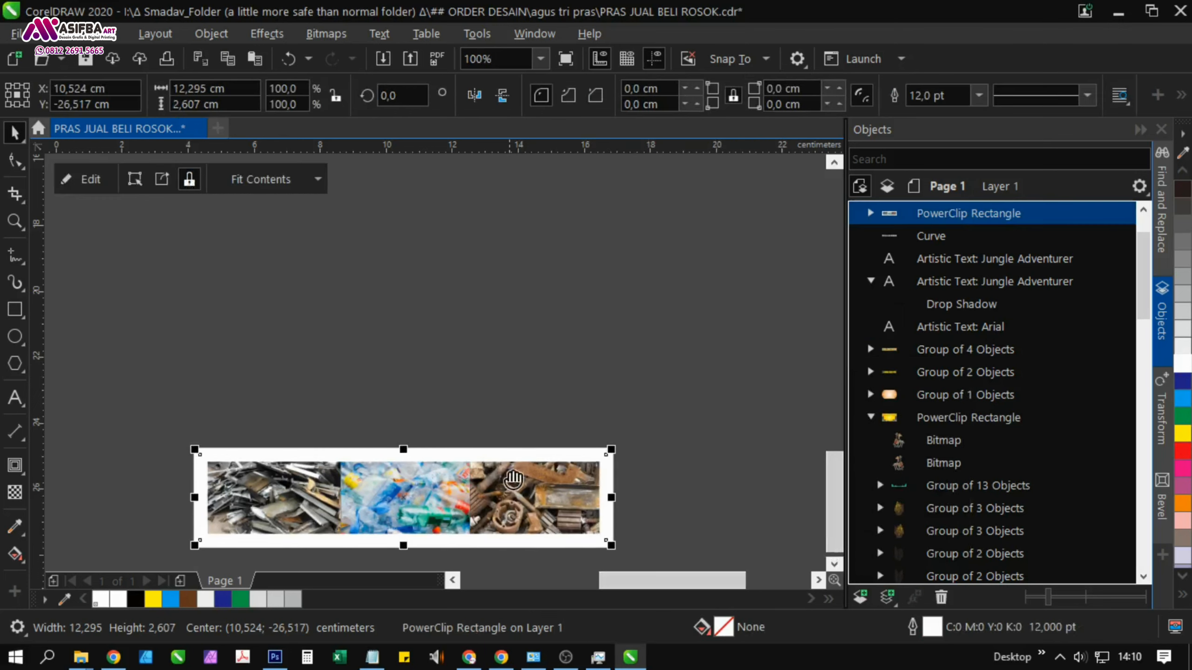
# Thin the white outline of the photo strip to 4 pt
pyautogui.scroll(-2, 678, 459)
pyautogui.press('F12')
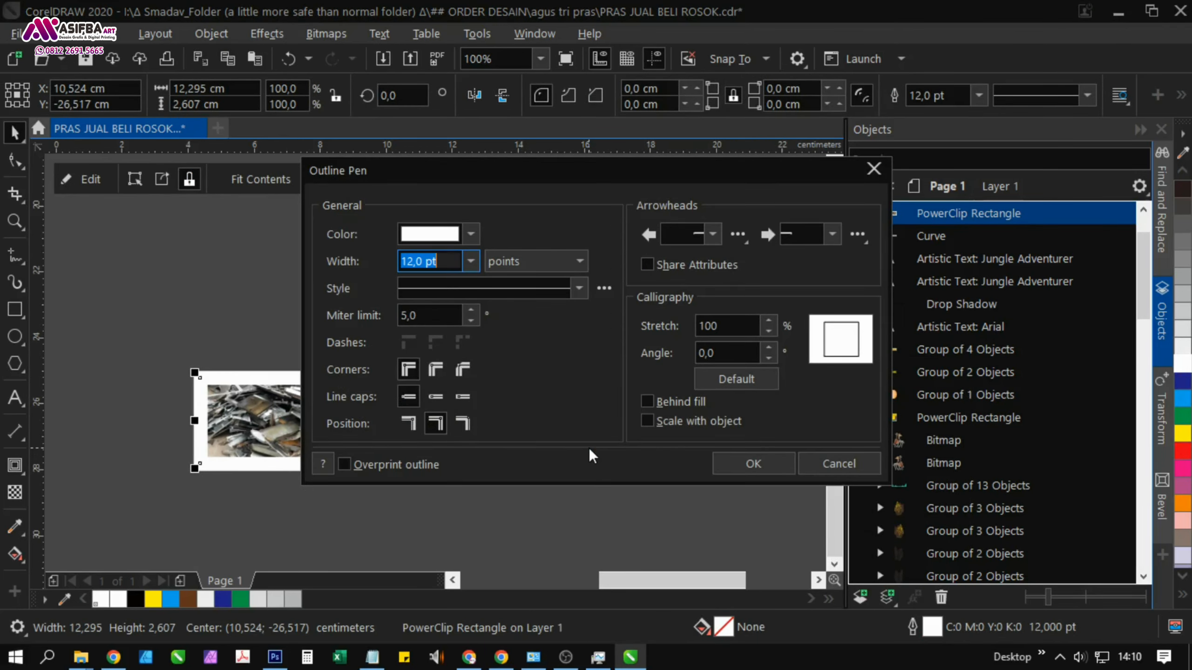
pyautogui.write('0')
pyautogui.press('Return')
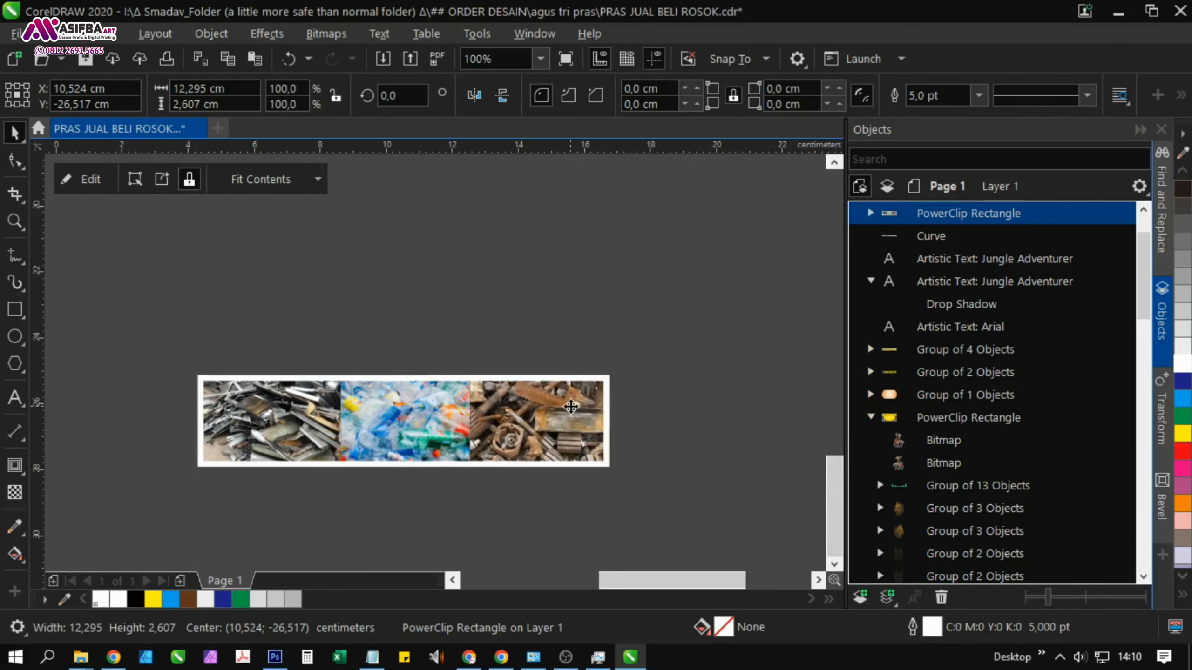
pyautogui.scroll(-2, 573, 413)
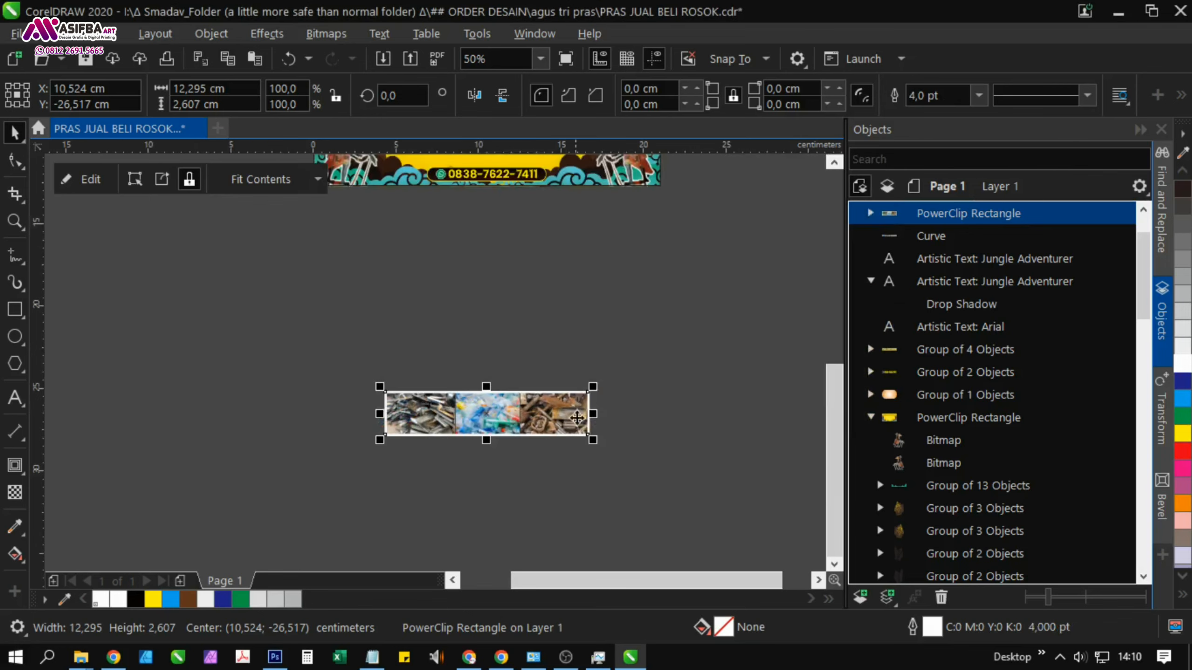
# Move the photo strip onto the taller banner below the tagline and set its white outline to 3 pt
pyautogui.moveTo(500, 484); pyautogui.dragTo(458, 287)
pyautogui.scroll(2, 458, 287)
pyautogui.moveTo(474, 374)
pyautogui.mouseDown()
pyautogui.moveTo(475, 402)
pyautogui.moveTo(473, 372)
pyautogui.mouseUp()
pyautogui.press('F12')
pyautogui.write('3')
pyautogui.press('Return')
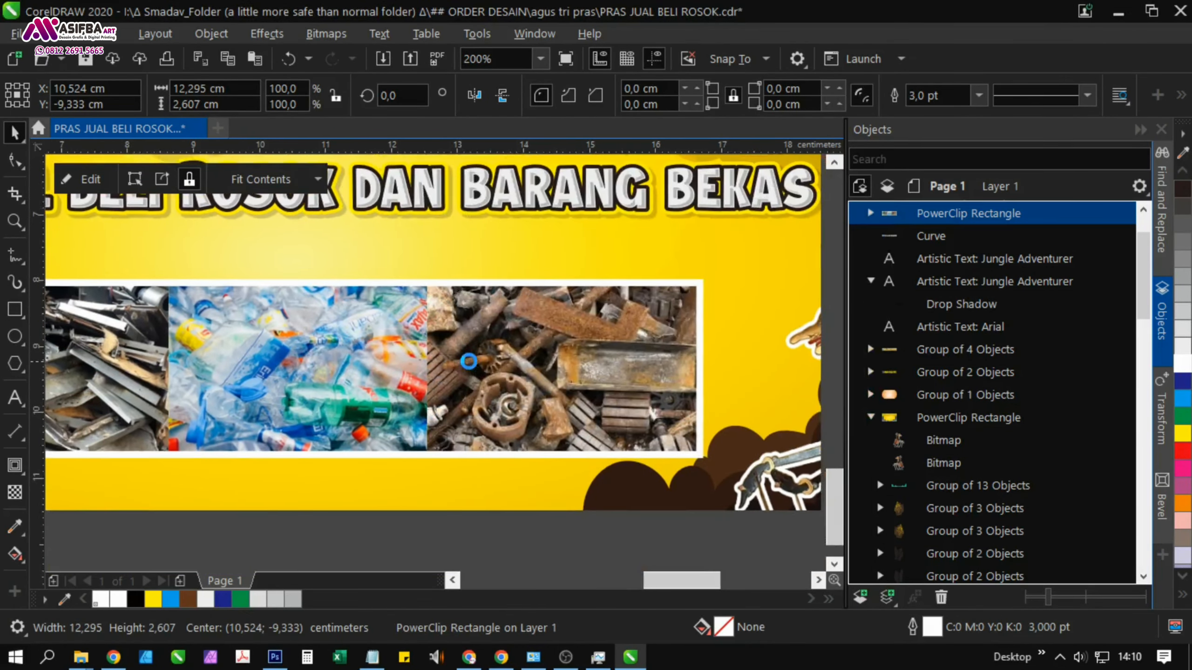
# Enlarge the photo strip to about 13.1 × 2.8 cm and centre it horizontally on the taller banner
pyautogui.scroll(-1, 469, 362)
pyautogui.moveTo(589, 413); pyautogui.dragTo(616, 425)
pyautogui.keyDown('shift'); pyautogui.click(545, 456); pyautogui.keyUp('shift')
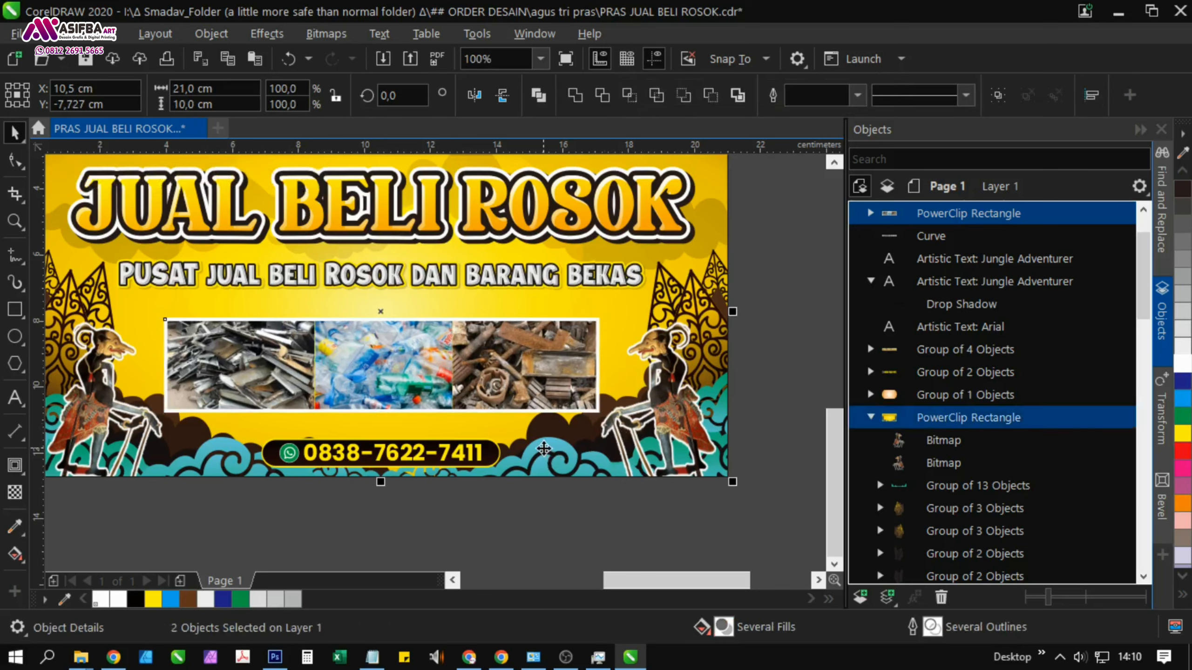
pyautogui.click(530, 493)
pyautogui.moveTo(403, 370); pyautogui.dragTo(428, 409)
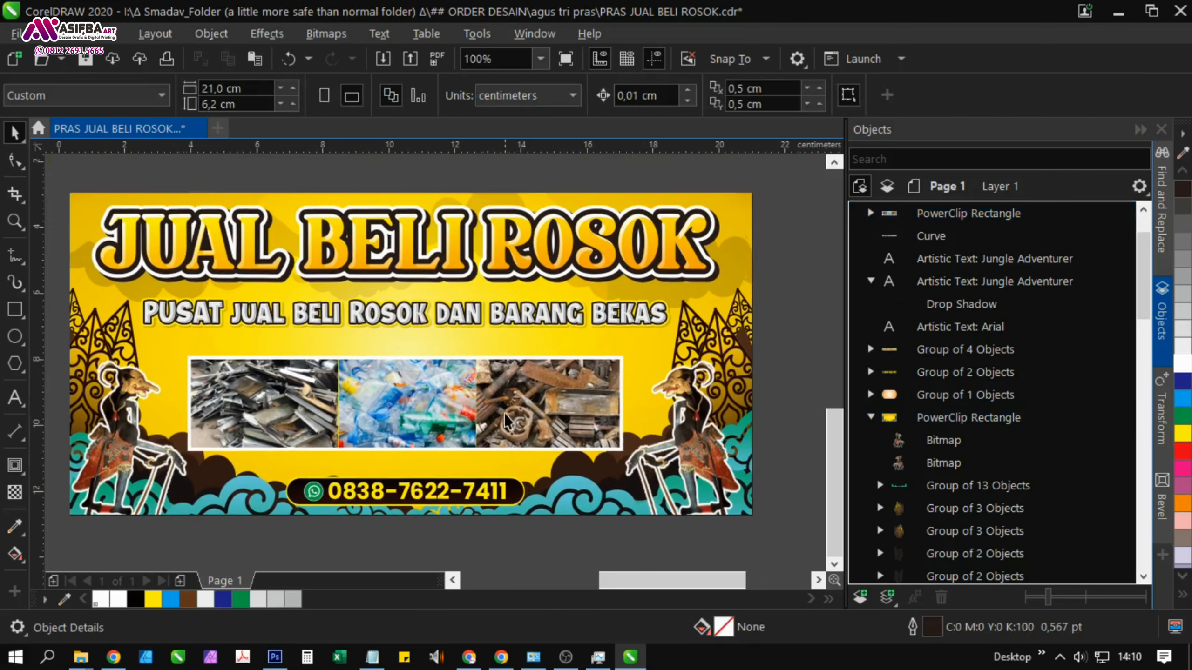
# Move the photo strip straight up about 0.4 cm, closer to the tagline
pyautogui.click(451, 375)
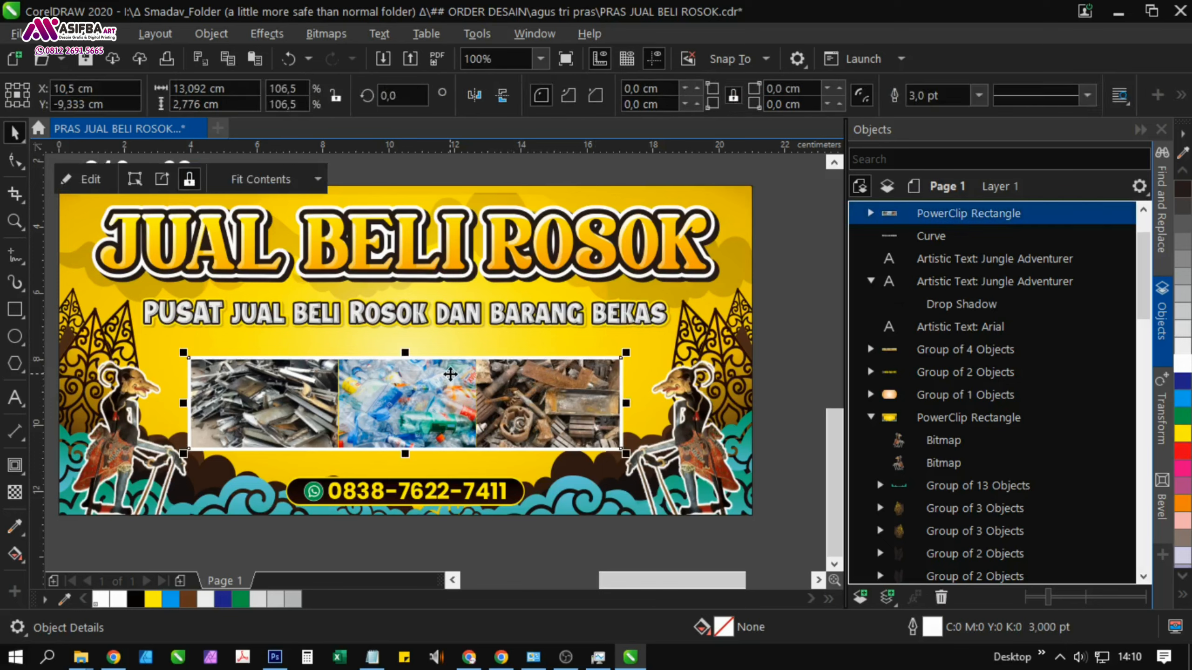
pyautogui.scroll(2, 450, 374)
pyautogui.moveTo(424, 389); pyautogui.dragTo(425, 351)
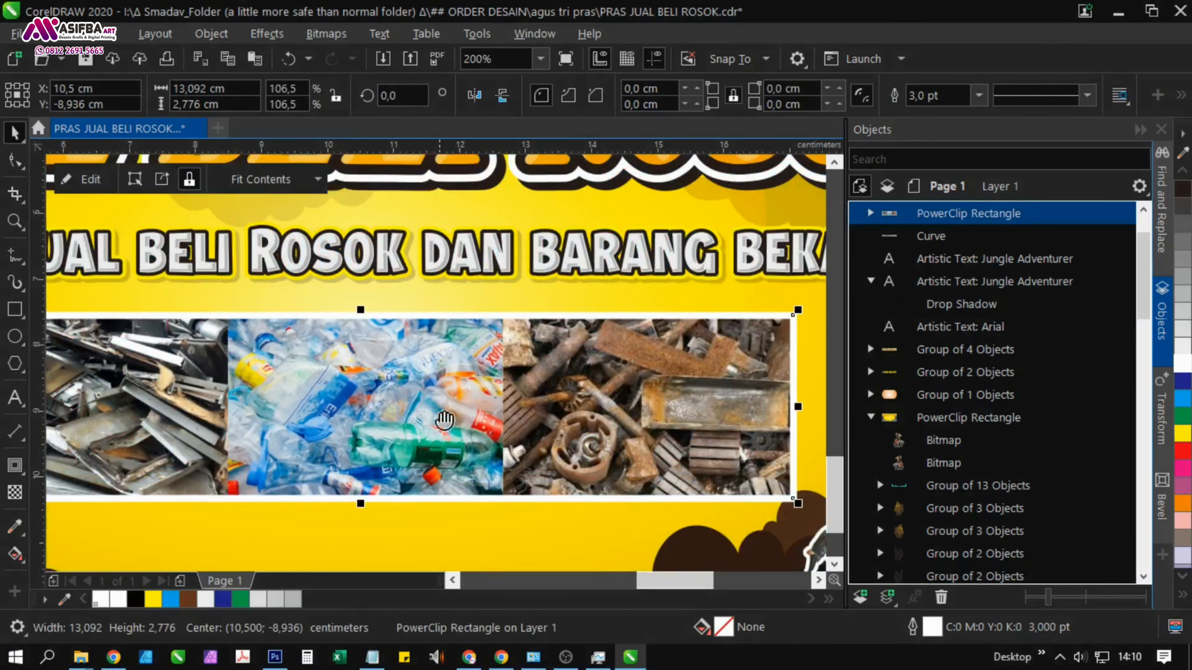
pyautogui.scroll(-2, 426, 351)
pyautogui.click(526, 509)
# Raise the WhatsApp bar about 0.7 cm toward the photo strip and enlarge it to about 8.5 × 0.9 cm
pyautogui.click(405, 428)
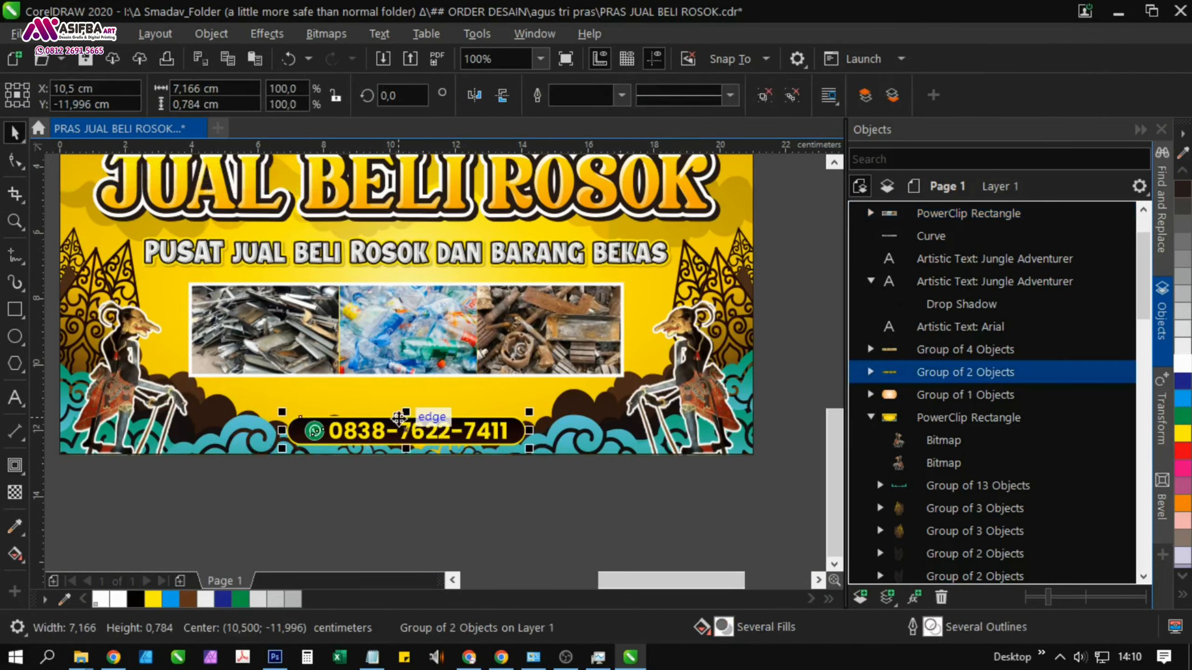
pyautogui.scroll(2, 406, 428)
pyautogui.moveTo(416, 444); pyautogui.dragTo(416, 405)
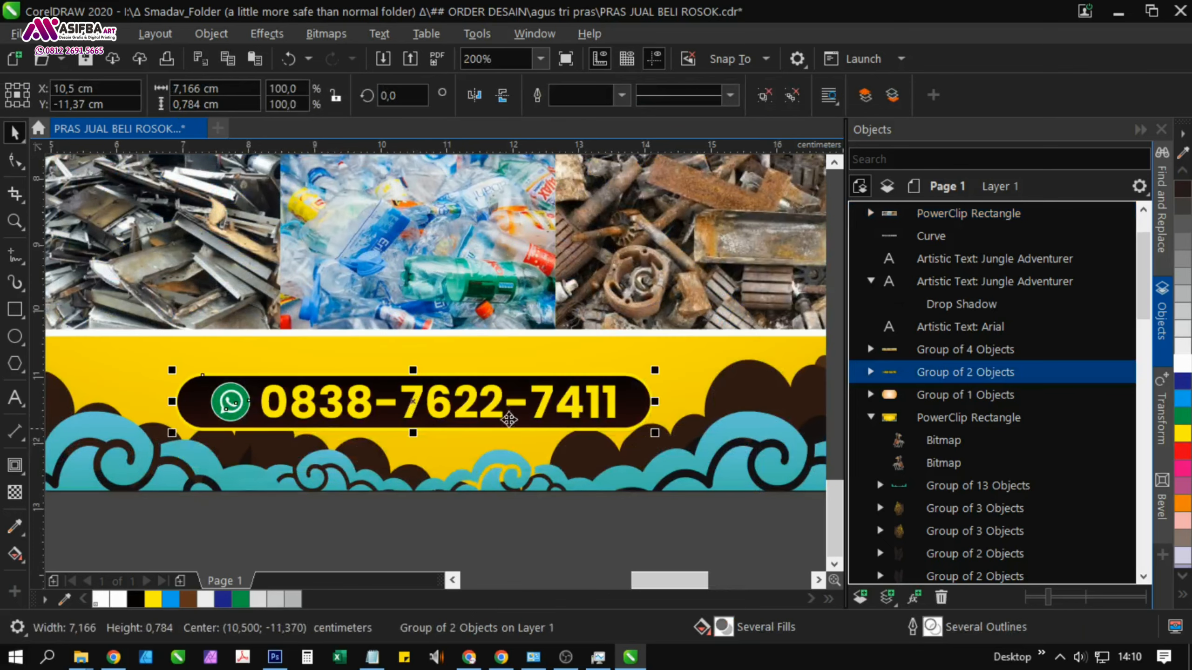
pyautogui.moveTo(512, 393); pyautogui.dragTo(509, 376)
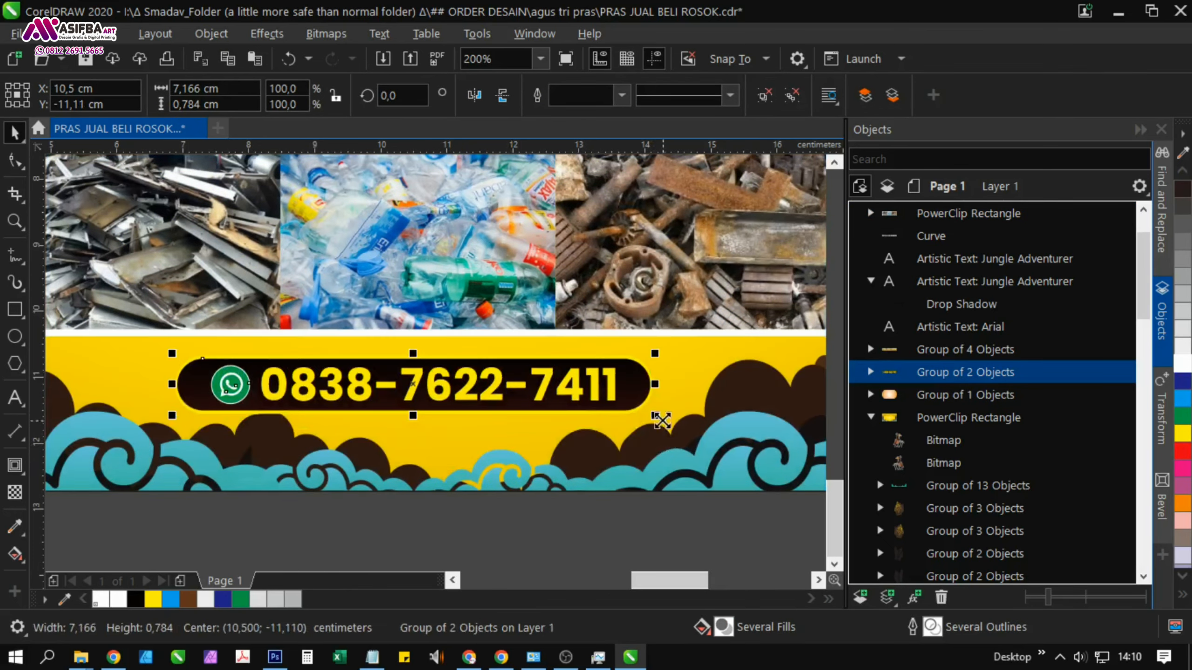
pyautogui.moveTo(656, 415); pyautogui.dragTo(703, 439)
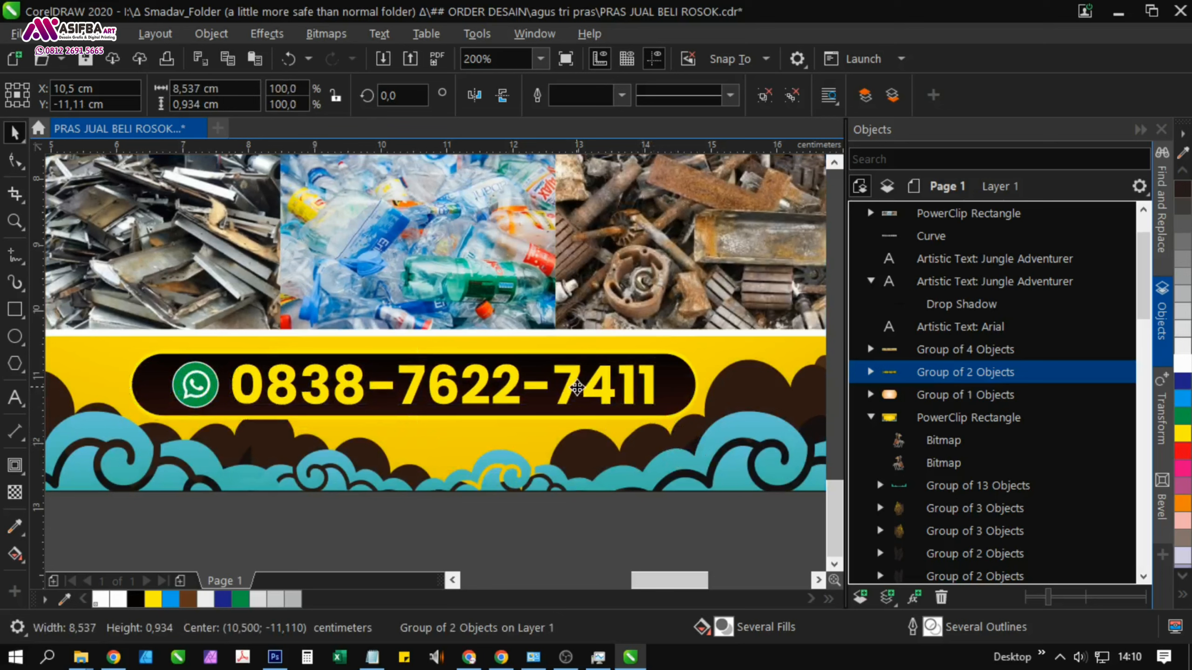
pyautogui.moveTo(577, 385); pyautogui.dragTo(577, 396)
pyautogui.scroll(-2, 577, 396)
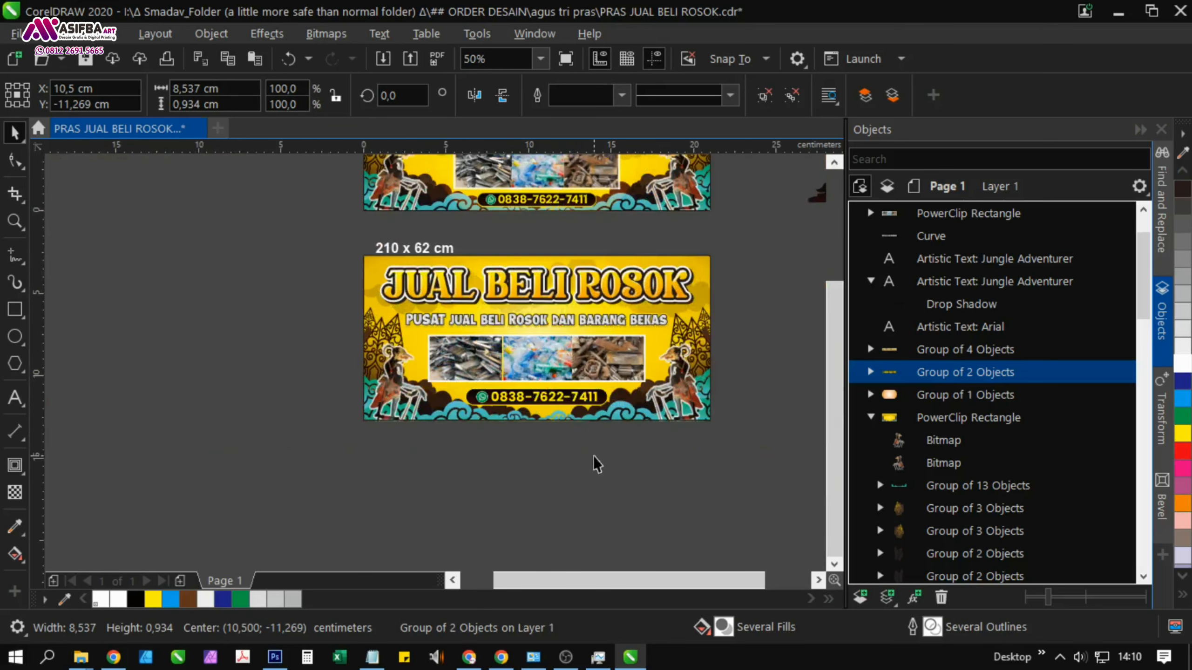
pyautogui.click(593, 456)
# Delete the old photo strip from the shorter banner above
pyautogui.moveTo(629, 433); pyautogui.dragTo(588, 467)
pyautogui.moveTo(569, 399); pyautogui.dragTo(557, 446)
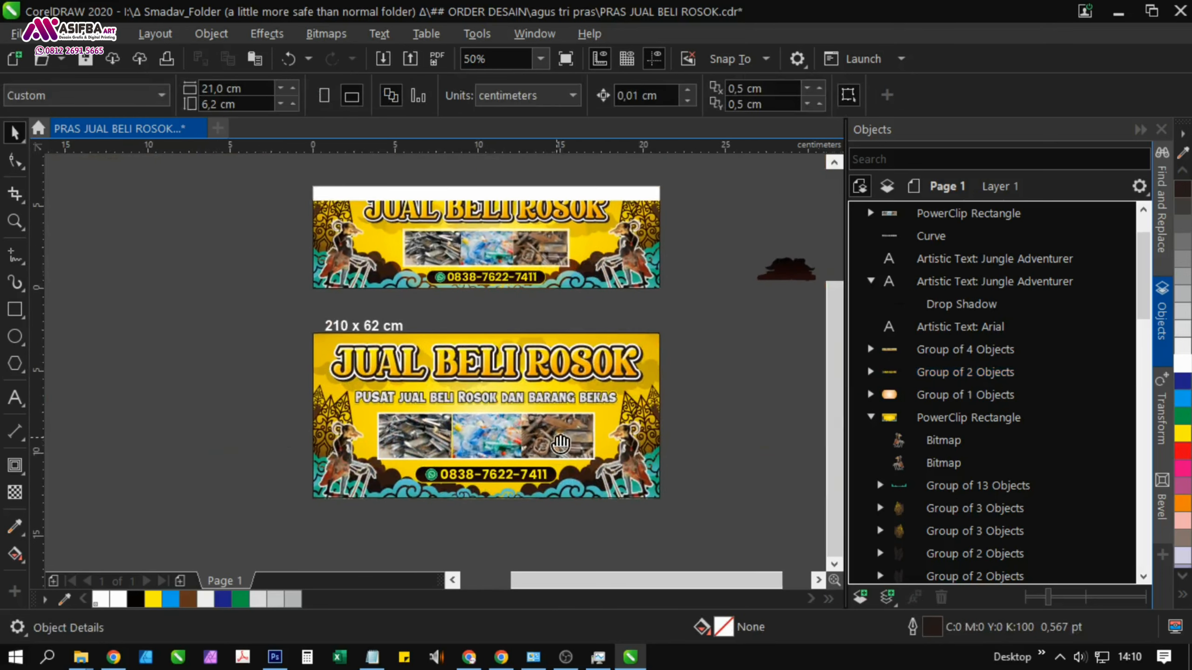
pyautogui.click(528, 251)
pyautogui.press('Delete')
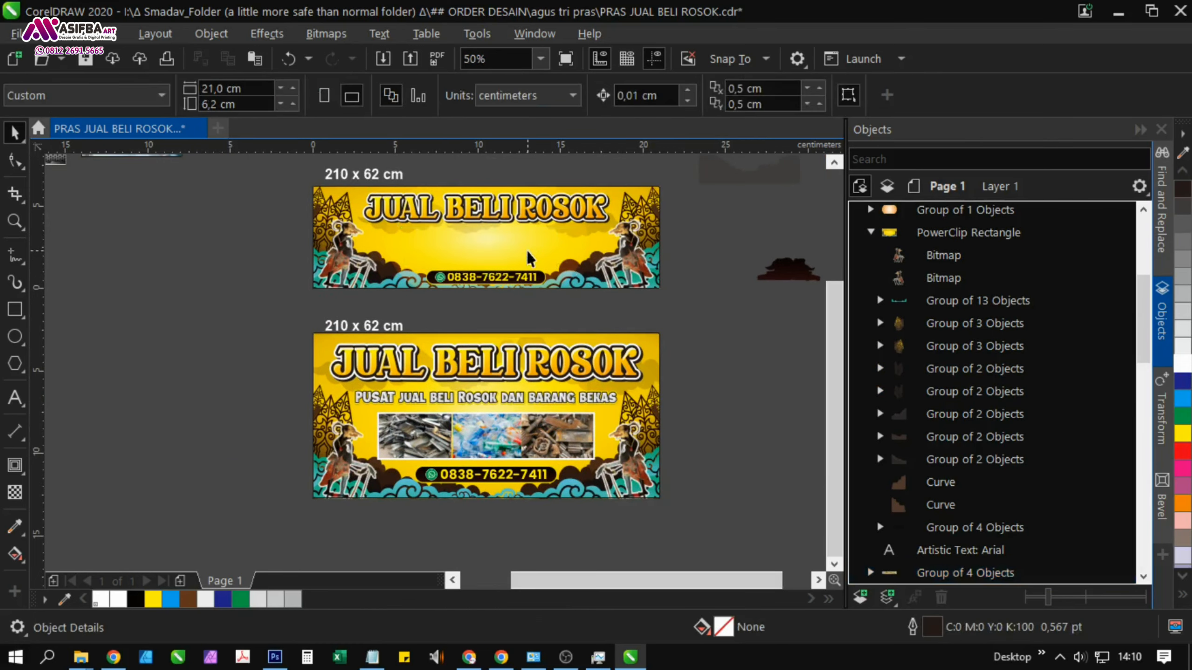
# Copy the new photo strip onto the shorter banner between title and WhatsApp bar, scaling it to about 10.4 × 2.2 cm
pyautogui.moveTo(536, 416); pyautogui.dragTo(536, 232)
pyautogui.scroll(2, 551, 294)
pyautogui.moveTo(646, 376); pyautogui.dragTo(596, 364)
pyautogui.scroll(1, 488, 300)
pyautogui.moveTo(479, 325); pyautogui.dragTo(477, 303)
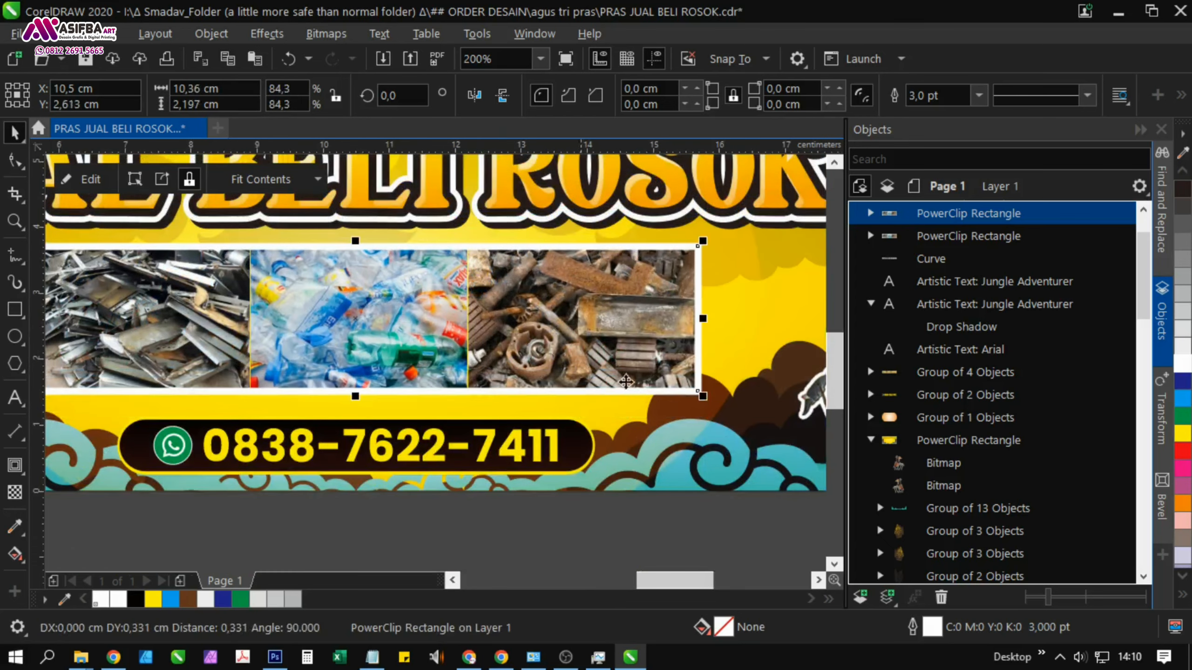
pyautogui.moveTo(596, 345); pyautogui.dragTo(596, 350)
# Centre the copied photo strip horizontally on the shorter banner
pyautogui.scroll(-1, 597, 350)
pyautogui.keyDown('shift'); pyautogui.click(679, 352); pyautogui.keyUp('shift')
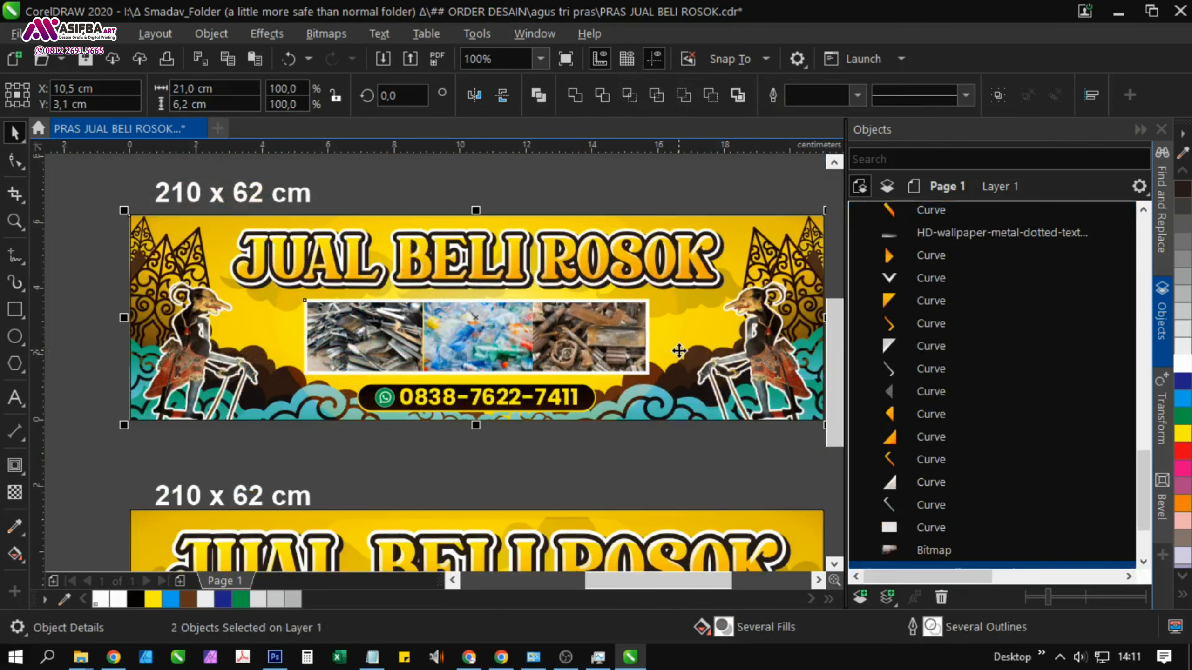
pyautogui.moveTo(651, 415); pyautogui.dragTo(645, 362)
pyautogui.click(686, 441)
pyautogui.moveTo(685, 440); pyautogui.dragTo(633, 349)
pyautogui.scroll(-1, 627, 336)
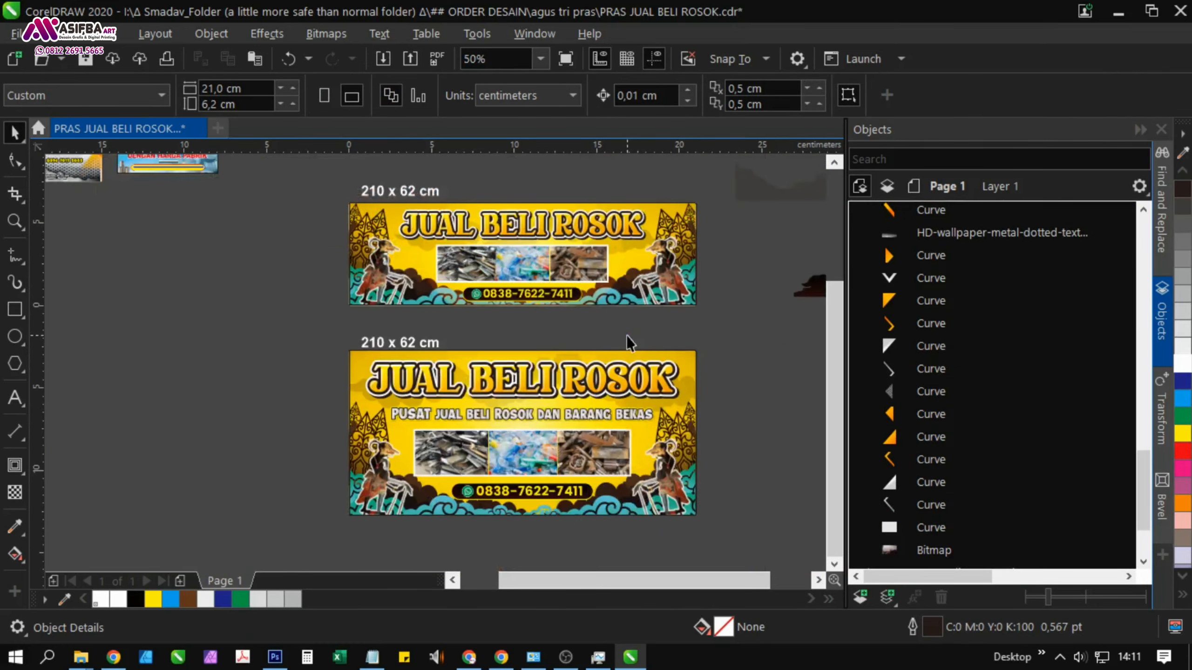
# Enlarge the taller banner's photo strip from its centre to about 14.1 × 3.0 cm
pyautogui.moveTo(728, 483); pyautogui.dragTo(675, 425)
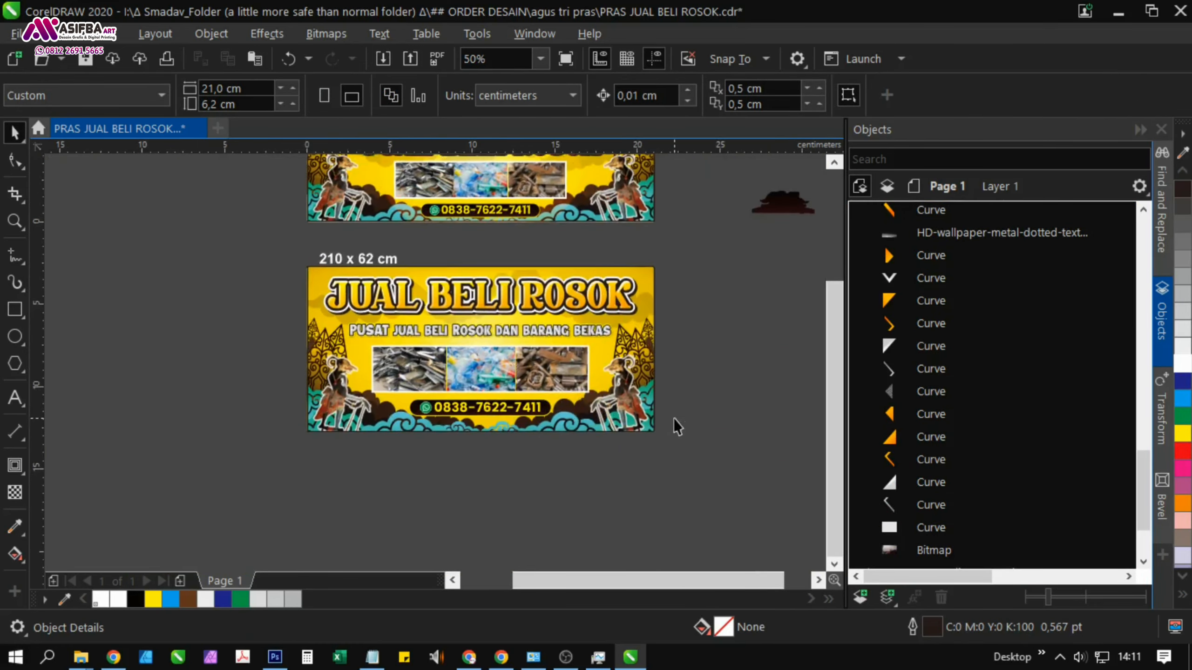
pyautogui.scroll(1, 501, 407)
pyautogui.click(607, 358)
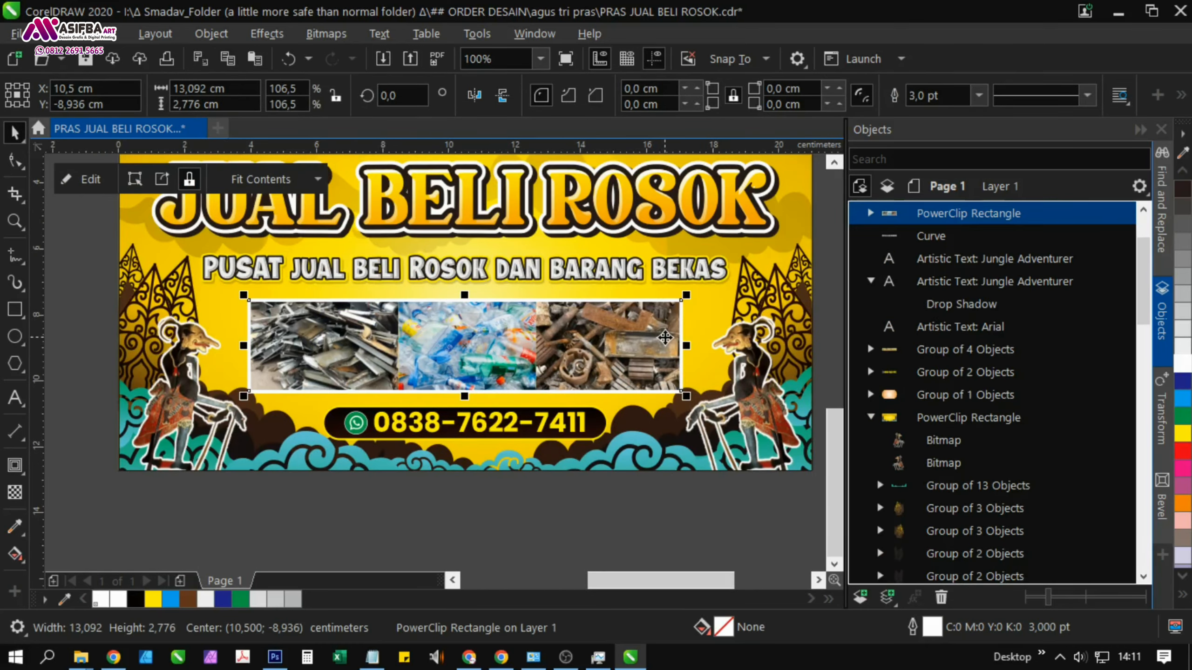
pyautogui.scroll(1, 681, 369)
pyautogui.moveTo(702, 451); pyautogui.dragTo(740, 488)
pyautogui.scroll(-1, 645, 502)
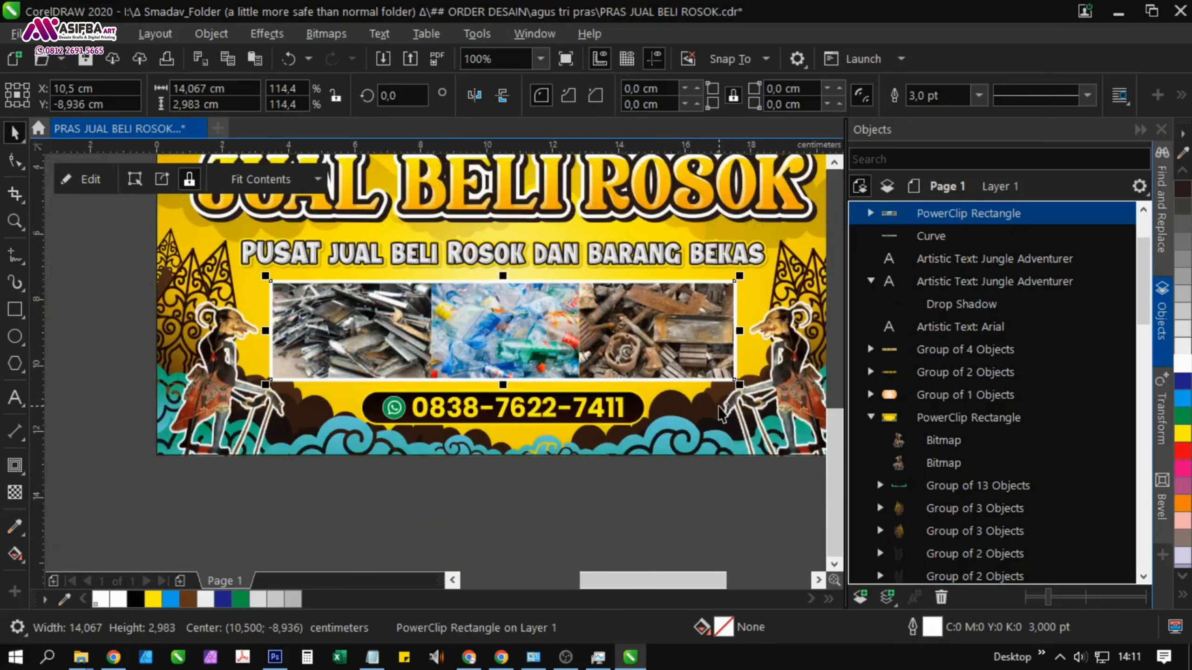
pyautogui.click(674, 521)
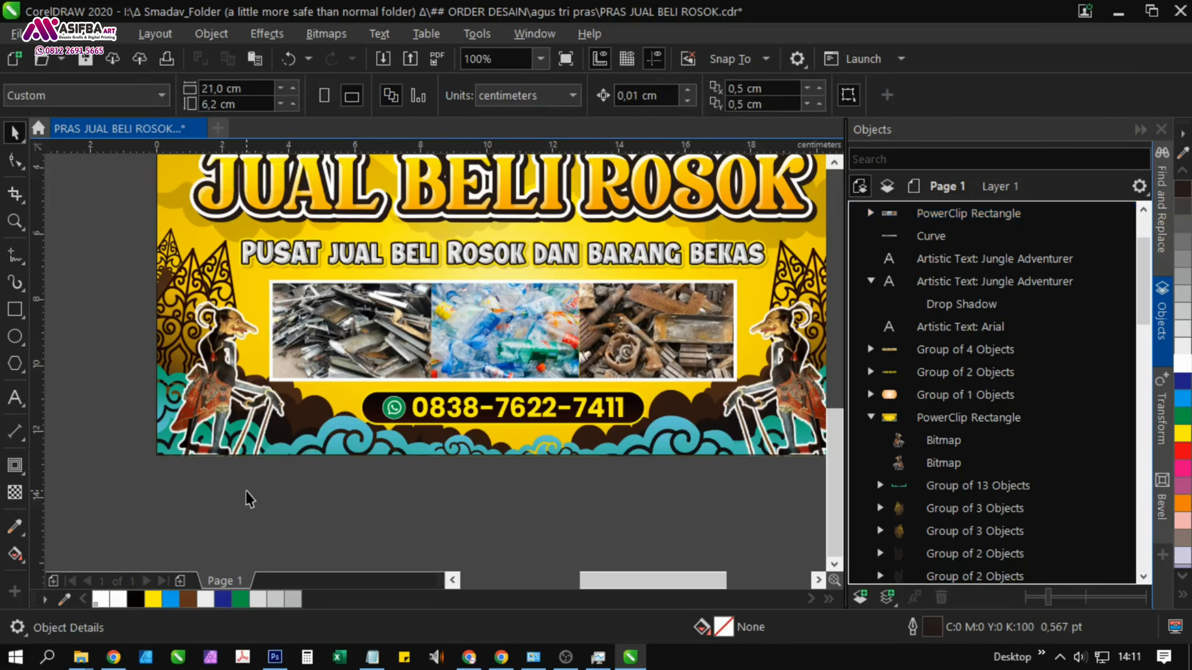
# Open the taller banner's PowerClip contents for editing and move the left puppet outward to the banner's left edge
pyautogui.moveTo(309, 465); pyautogui.dragTo(296, 475)
pyautogui.moveTo(438, 385); pyautogui.dragTo(419, 432)
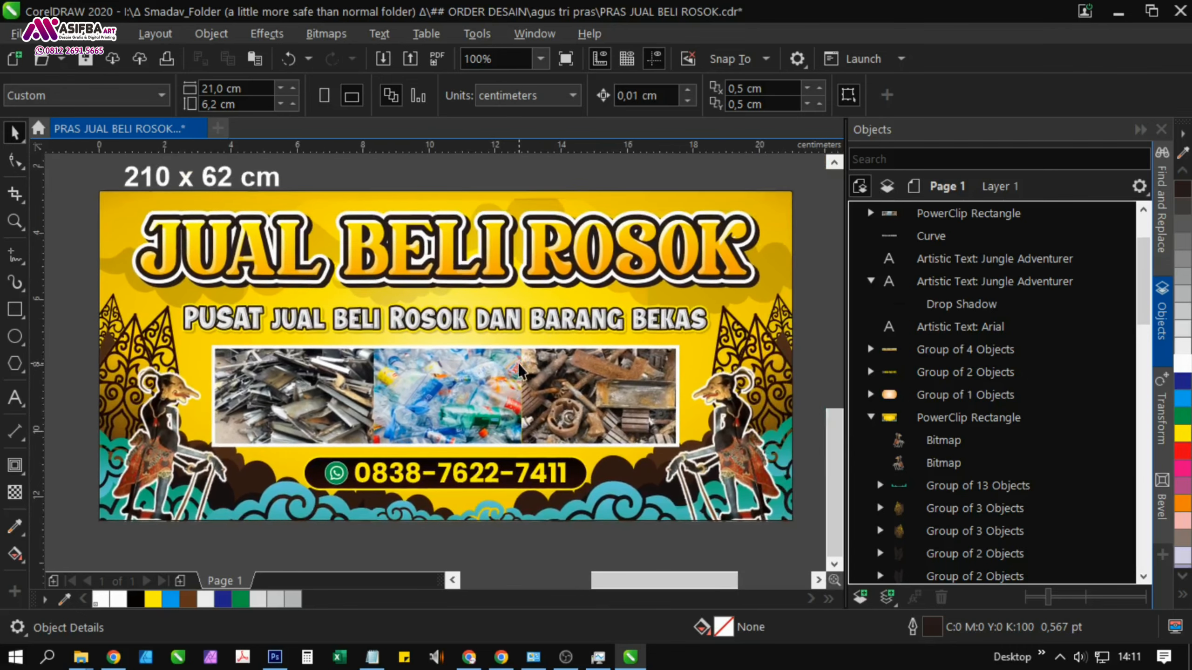
pyautogui.scroll(-1, 517, 363)
pyautogui.moveTo(563, 346); pyautogui.dragTo(520, 383)
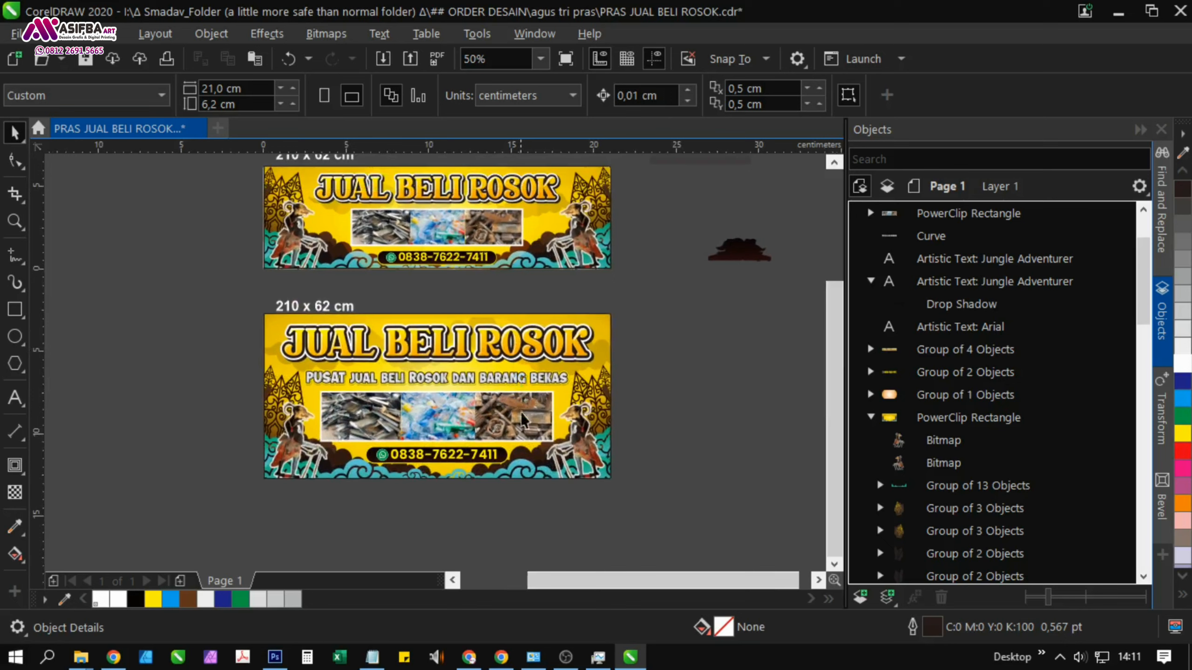
pyautogui.click(592, 452)
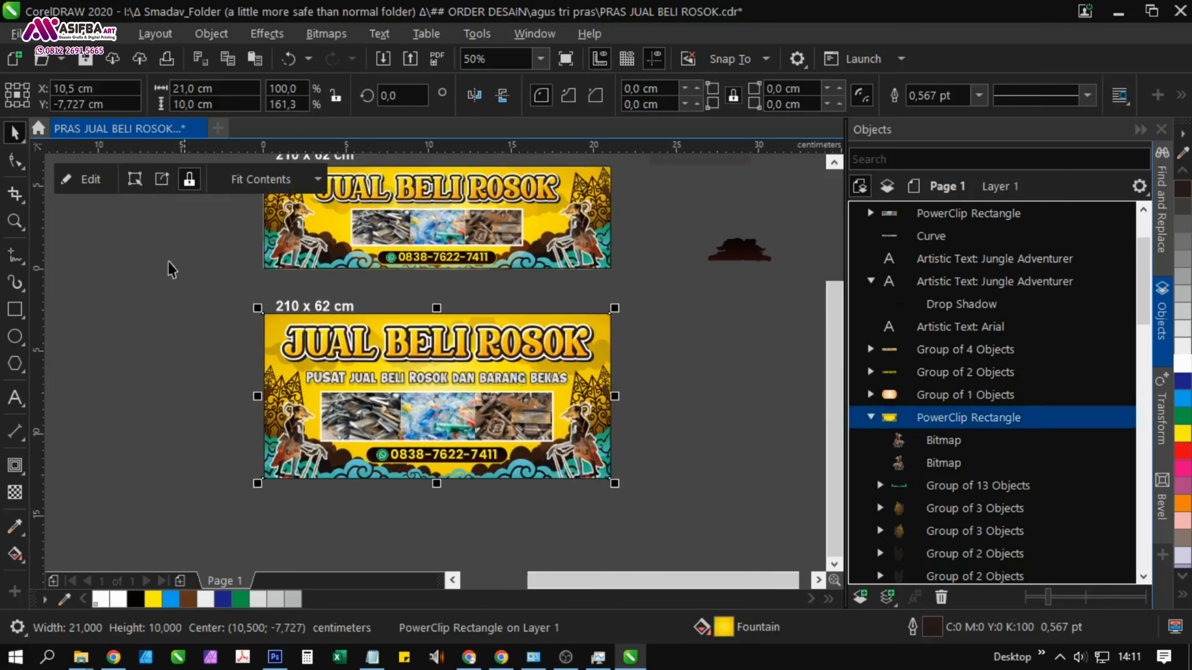
pyautogui.click(89, 178)
pyautogui.click(290, 462)
pyautogui.scroll(2, 290, 462)
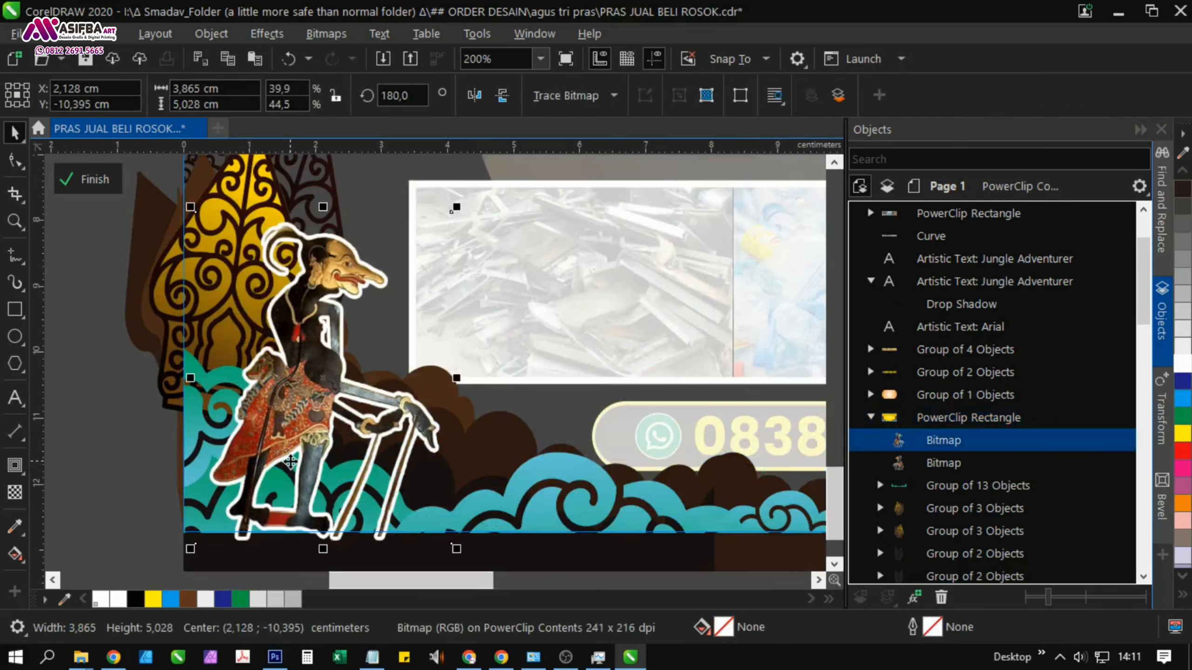
pyautogui.moveTo(290, 462); pyautogui.dragTo(260, 445)
# Move the right puppet outward to the banner's right edge and finish editing the PowerClip
pyautogui.moveTo(384, 464); pyautogui.dragTo(241, 438)
pyautogui.scroll(-1, 241, 438)
pyautogui.moveTo(524, 460); pyautogui.dragTo(233, 460)
pyautogui.click(526, 440)
pyautogui.scroll(1, 527, 441)
pyautogui.moveTo(529, 442)
pyautogui.mouseDown()
pyautogui.moveTo(548, 444)
pyautogui.moveTo(546, 456)
pyautogui.mouseUp()
pyautogui.scroll(1, 569, 455)
pyautogui.scroll(-1, 577, 468)
pyautogui.click(101, 185)
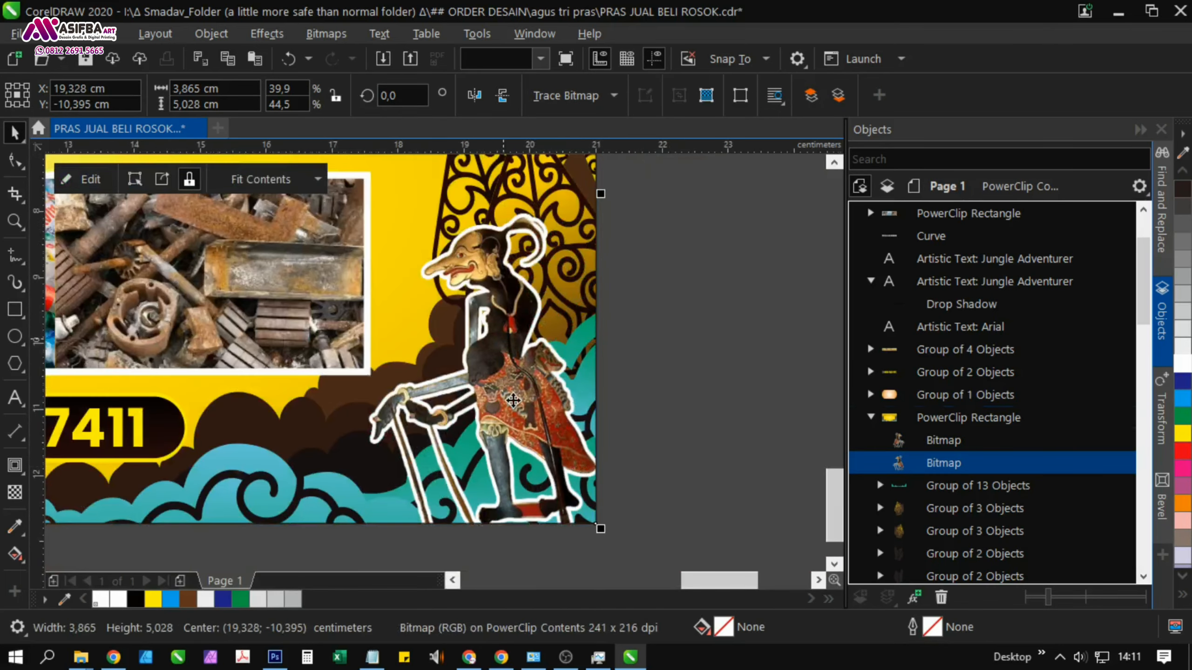
# Reopen the banner's PowerClip contents and nudge the right puppet slightly inward so its white outline stays within the right edge
pyautogui.scroll(-1, 513, 399)
pyautogui.click(77, 179)
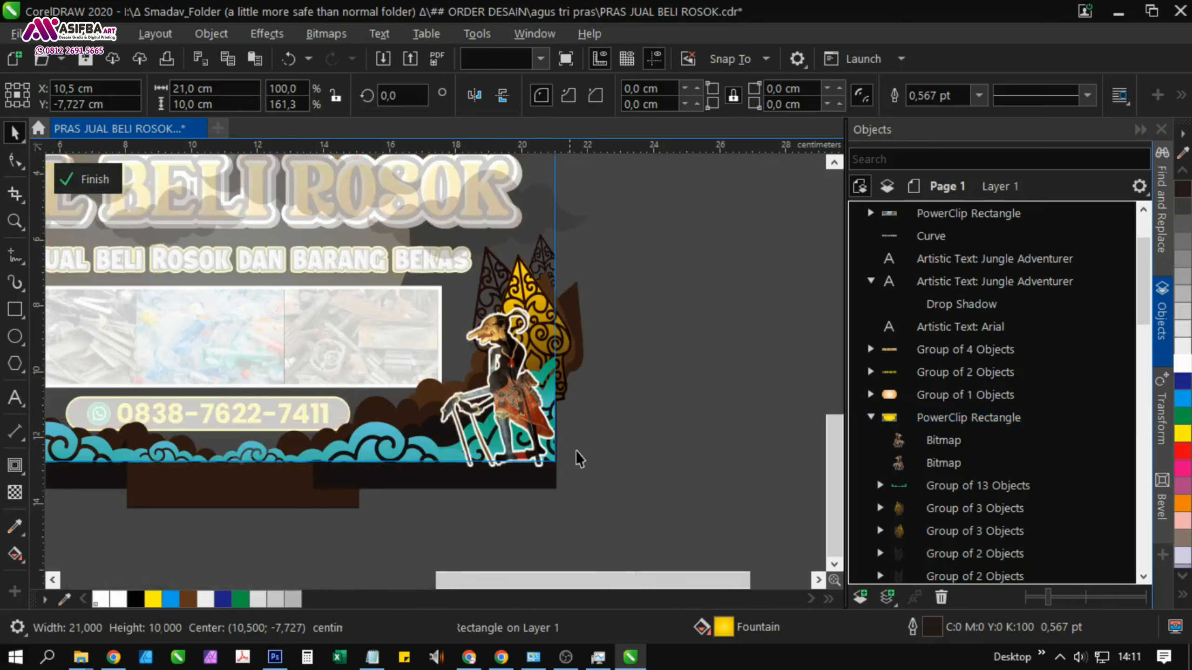
pyautogui.scroll(4, 563, 446)
pyautogui.moveTo(513, 412); pyautogui.dragTo(487, 434)
pyautogui.scroll(-2, 627, 461)
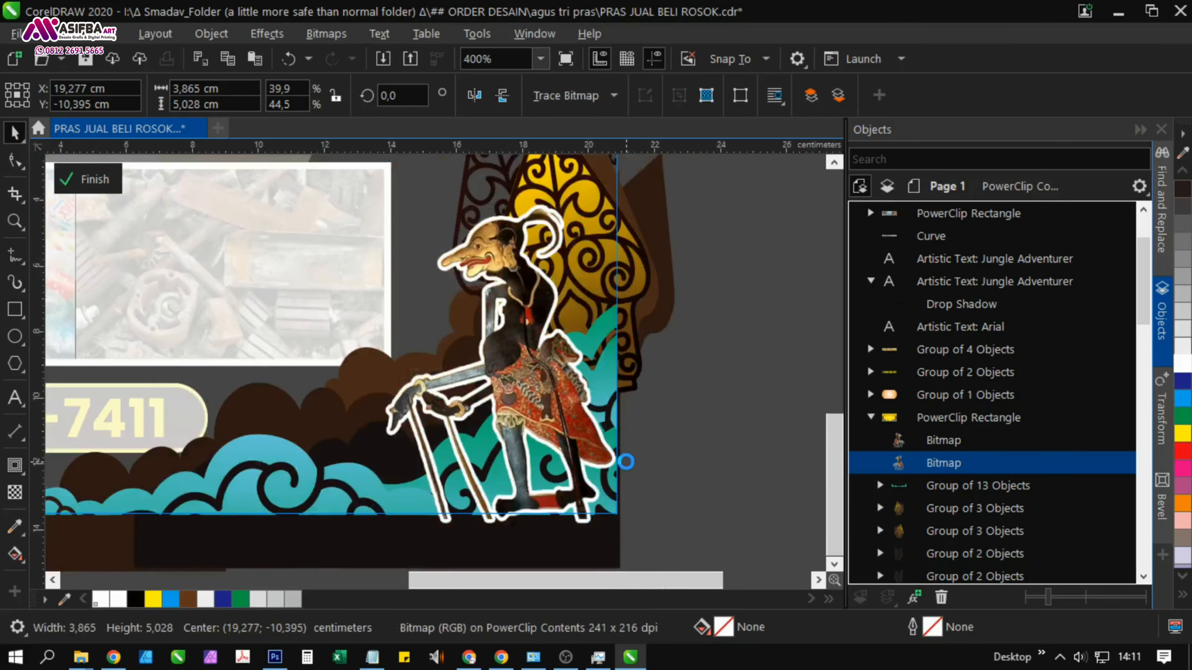
# Nudge the left puppet slightly inward so its white outline stays within the left edge, and finish editing the PowerClip
pyautogui.scroll(-3, 626, 462)
pyautogui.click(465, 440)
pyautogui.scroll(5, 465, 440)
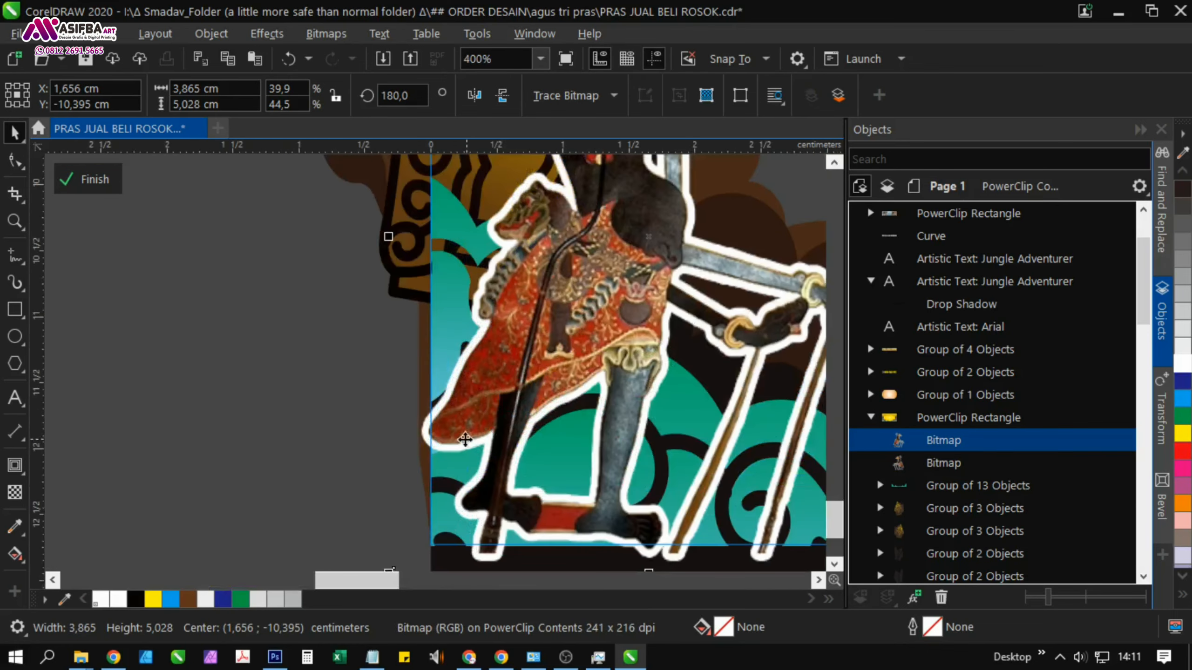
pyautogui.scroll(2, 465, 439)
pyautogui.moveTo(439, 437)
pyautogui.mouseDown()
pyautogui.moveTo(413, 426)
pyautogui.moveTo(426, 442)
pyautogui.mouseUp()
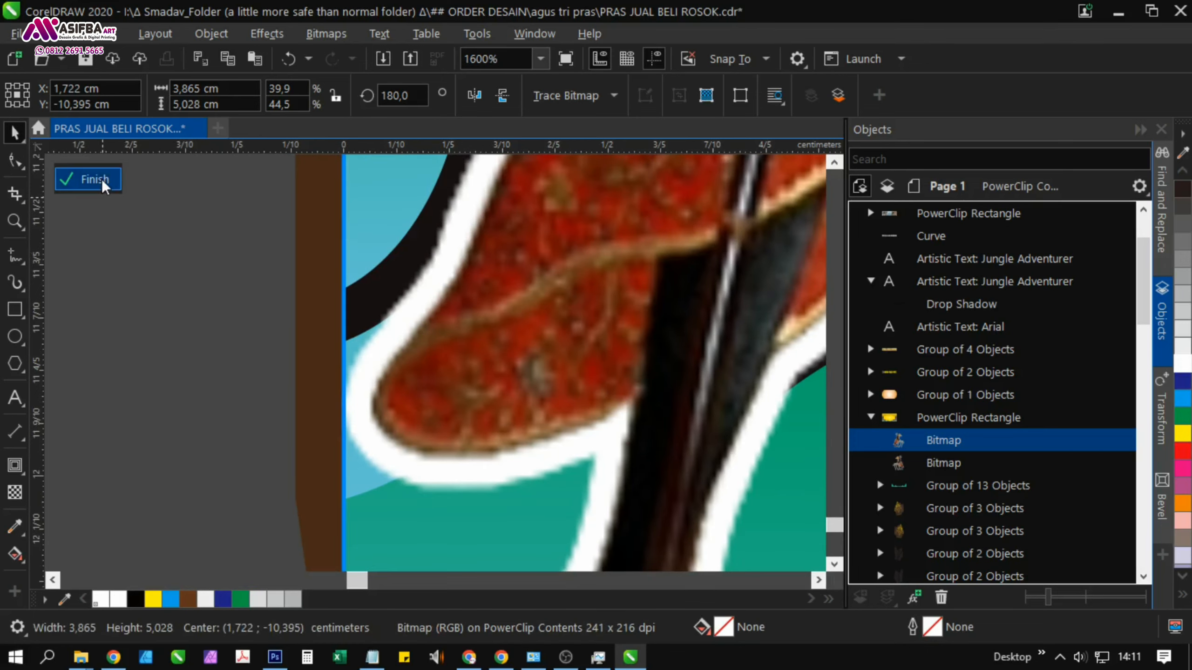
pyautogui.click(102, 180)
pyautogui.scroll(-2, 216, 444)
pyautogui.click(217, 445)
pyautogui.scroll(-2, 218, 445)
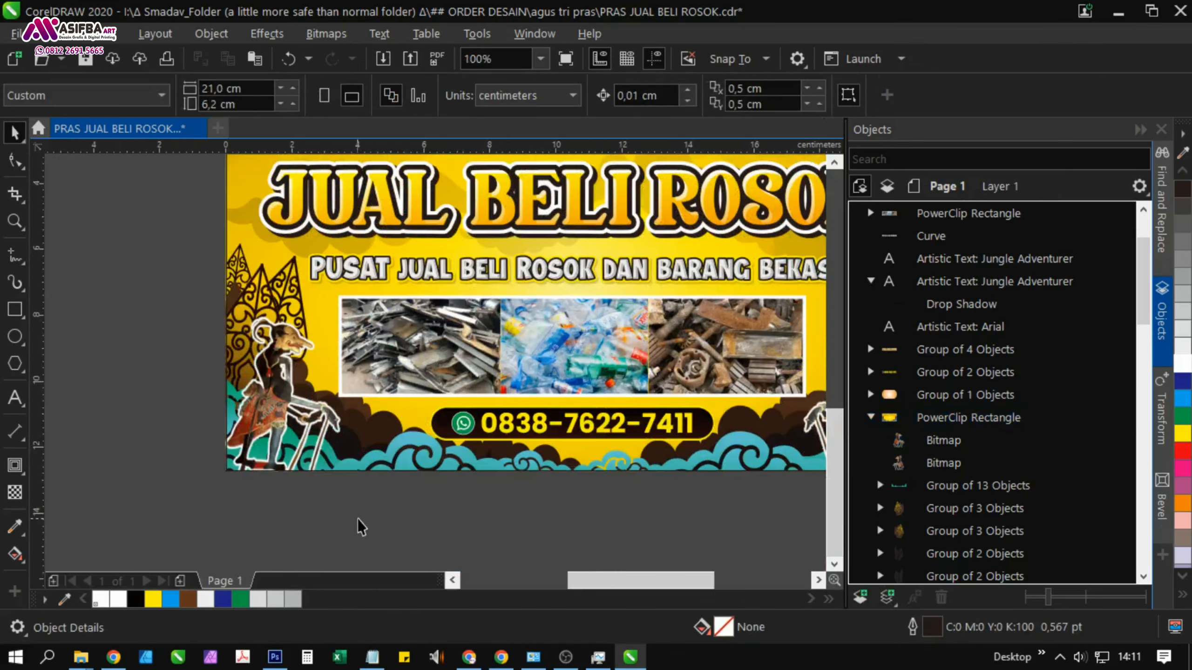
pyautogui.moveTo(358, 519); pyautogui.dragTo(297, 562)
pyautogui.moveTo(656, 452); pyautogui.dragTo(515, 497)
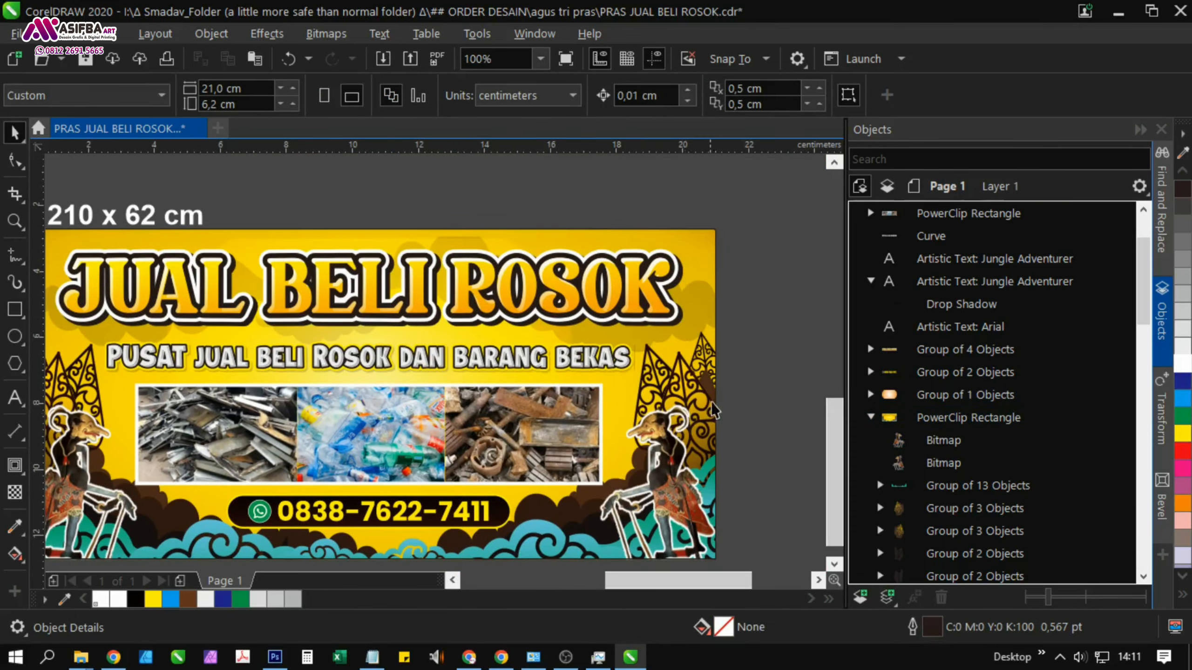
# Set the faint glow shape's height to 10 cm and centre it vertically on the taller banner's background
pyautogui.scroll(-2, 685, 441)
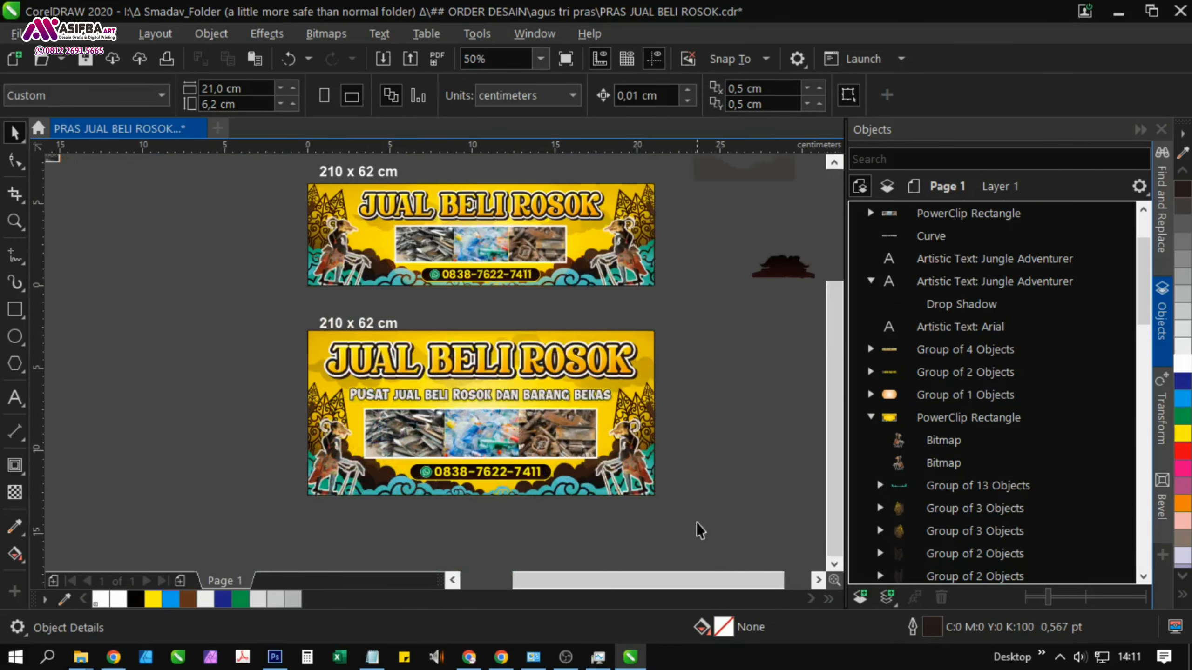
pyautogui.moveTo(699, 530); pyautogui.dragTo(254, 305)
pyautogui.click(540, 58)
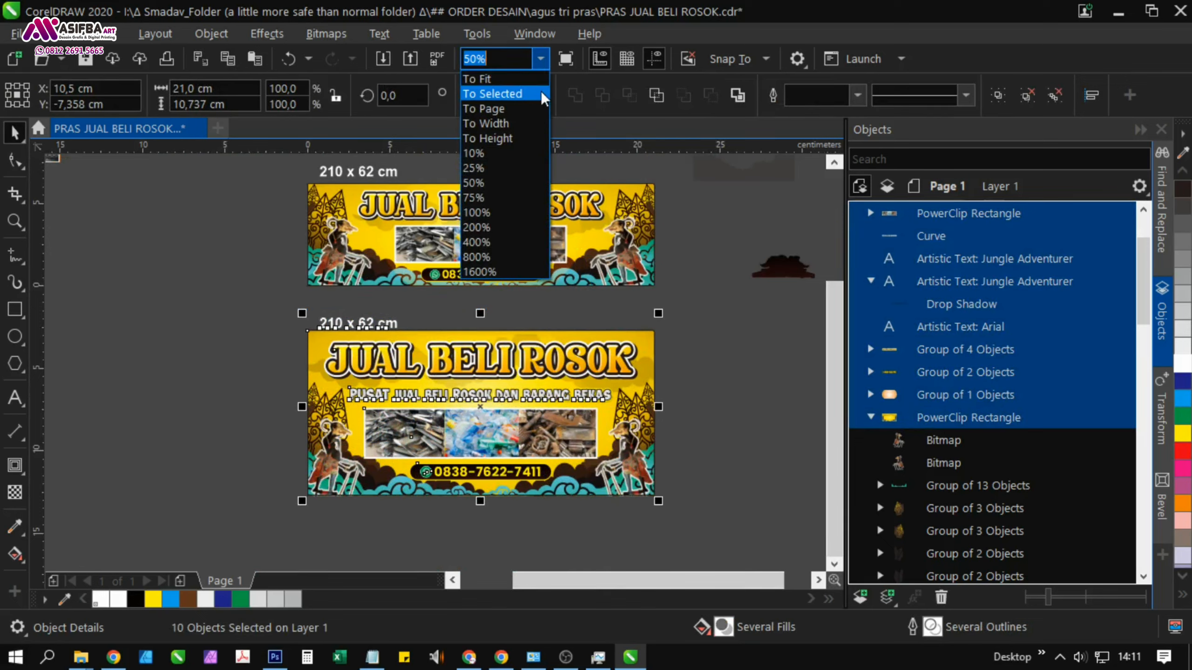
pyautogui.click(540, 90)
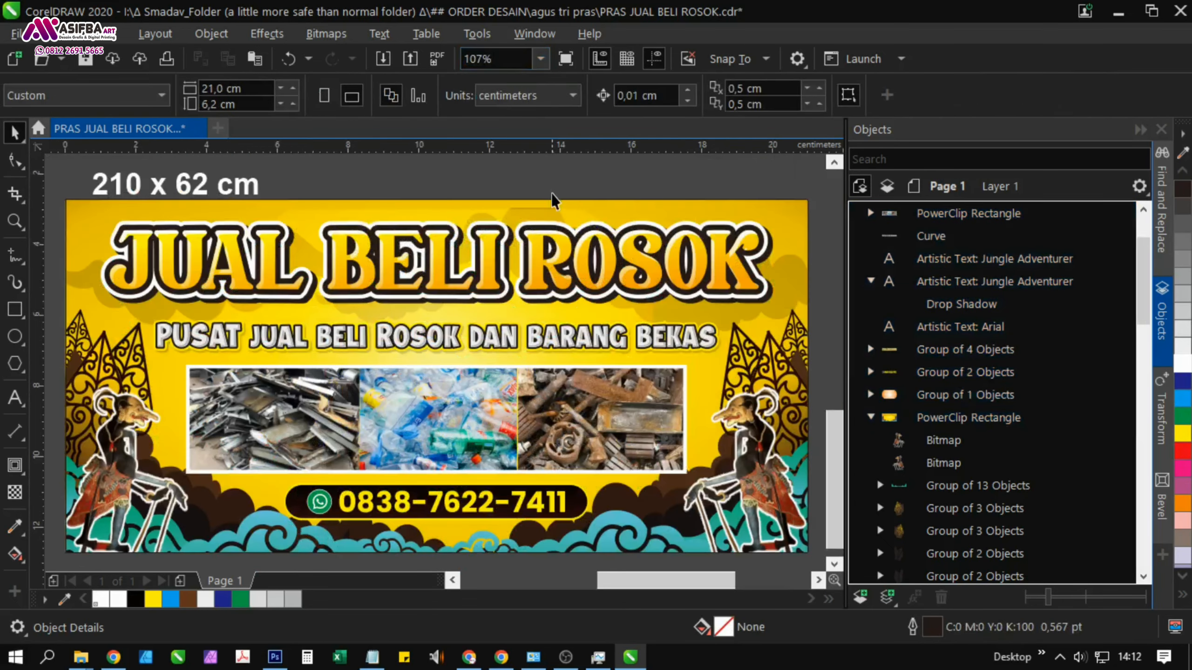
pyautogui.click(570, 210)
pyautogui.moveTo(570, 210)
pyautogui.mouseDown()
pyautogui.moveTo(579, 183)
pyautogui.moveTo(565, 201)
pyautogui.mouseUp()
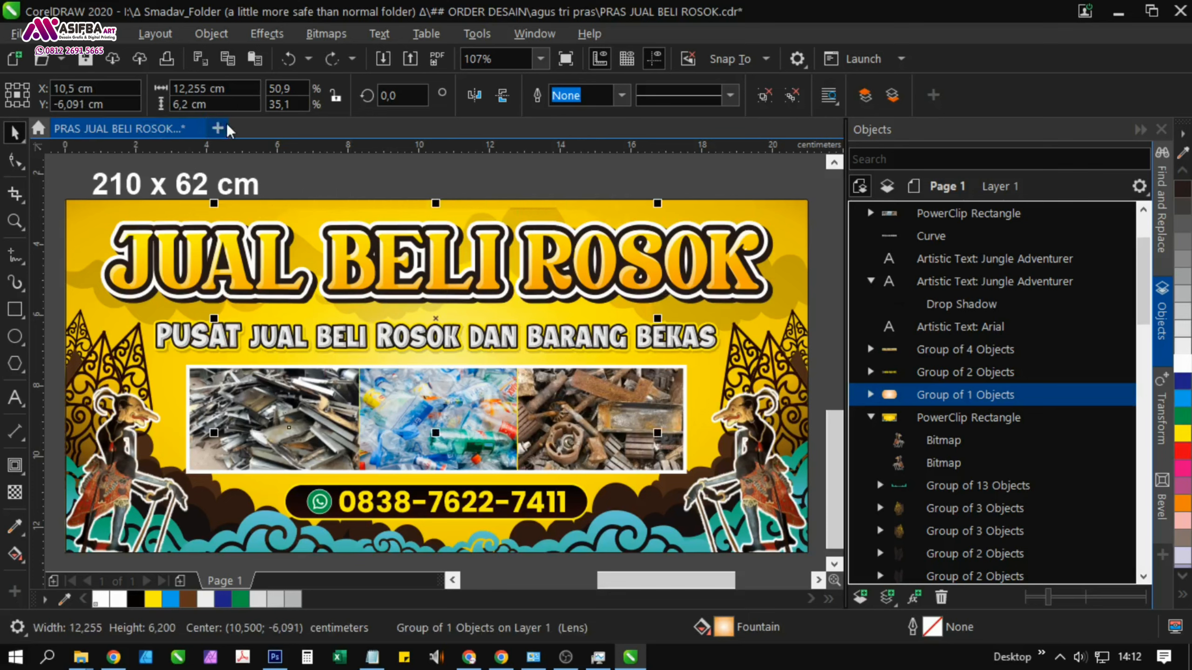
pyautogui.write('10')
pyautogui.press('Return')
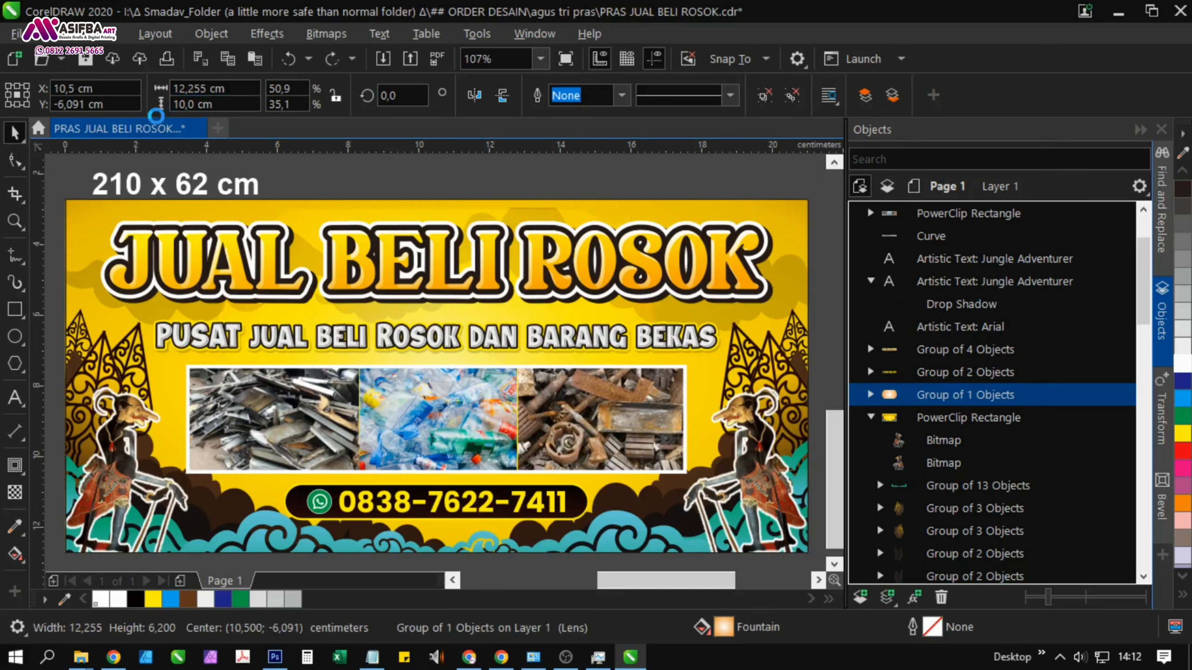
pyautogui.keyDown('shift'); pyautogui.click(688, 202); pyautogui.keyUp('shift')
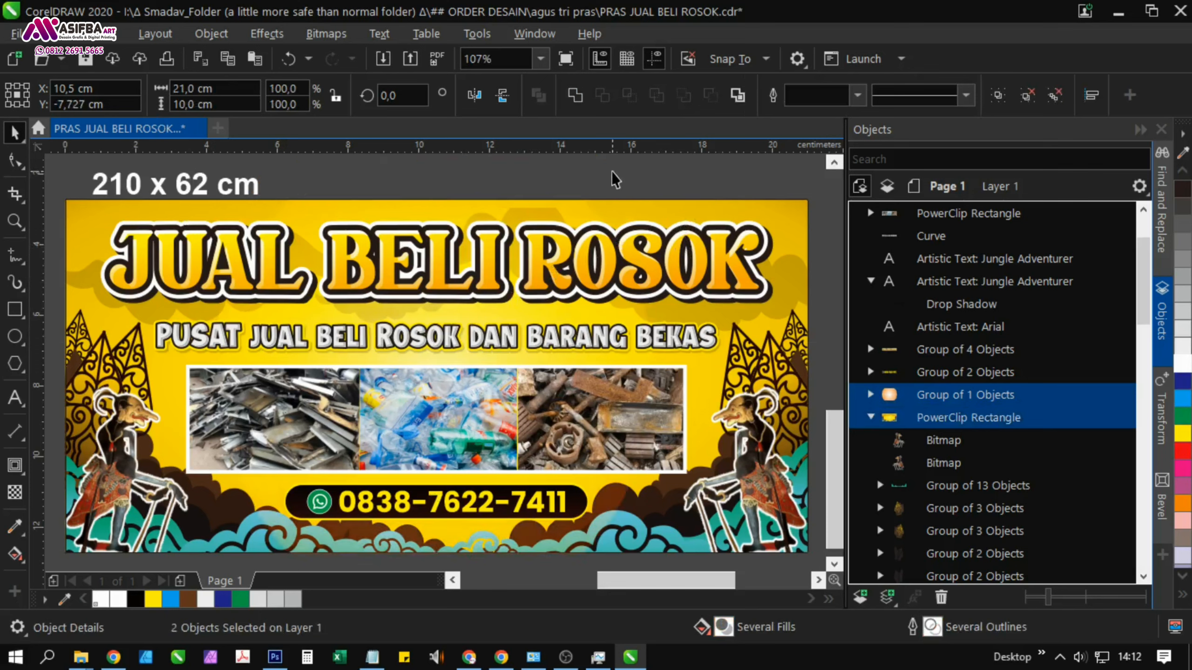
pyautogui.click(612, 178)
pyautogui.click(554, 207)
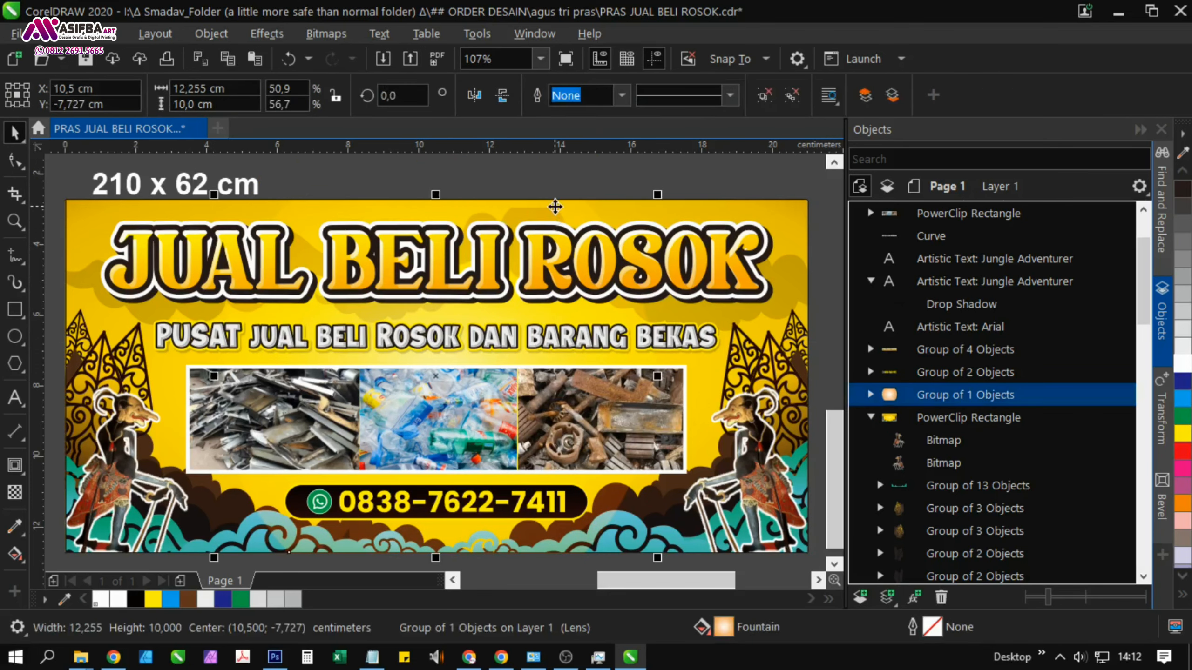
# Ungroup the glow shape and try placing it inside the taller banner's PowerClip, then undo the placement
pyautogui.click(764, 95)
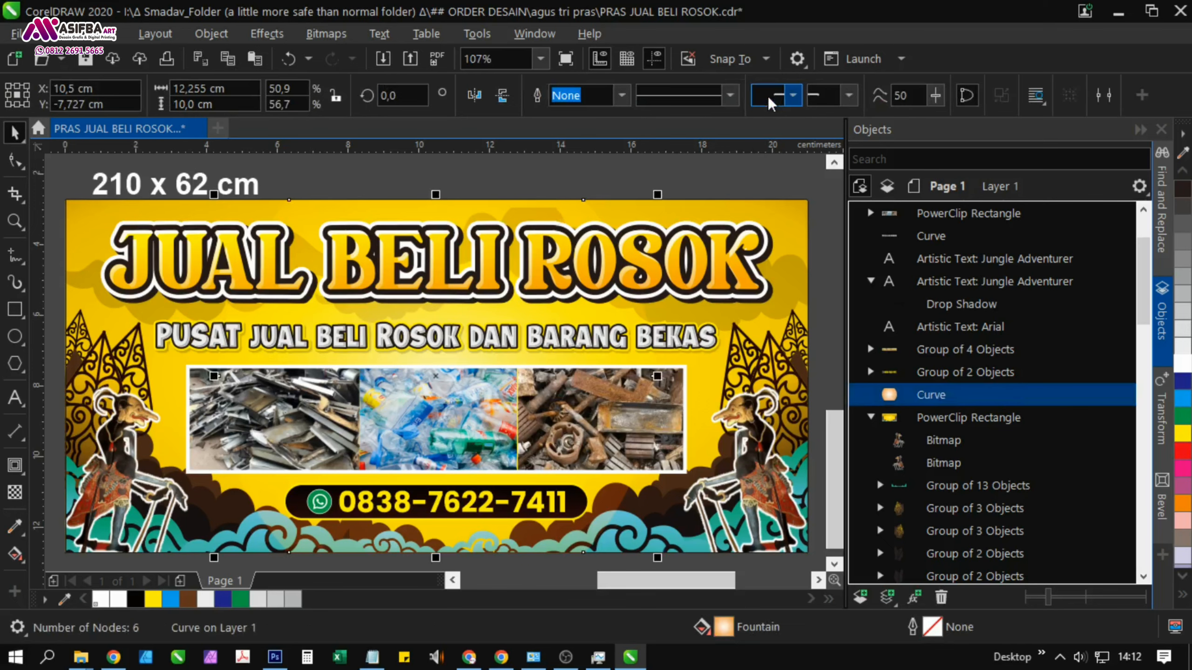
pyautogui.moveTo(598, 209); pyautogui.dragTo(462, 171)
pyautogui.rightClick(462, 171)
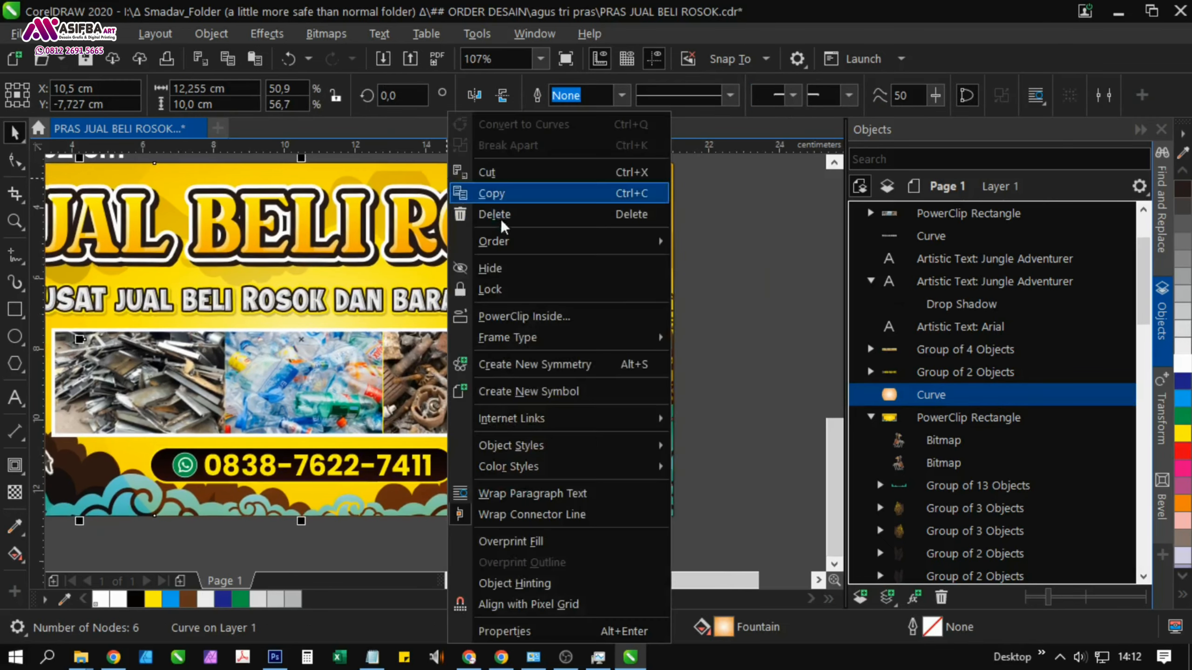
pyautogui.click(530, 314)
pyautogui.click(652, 181)
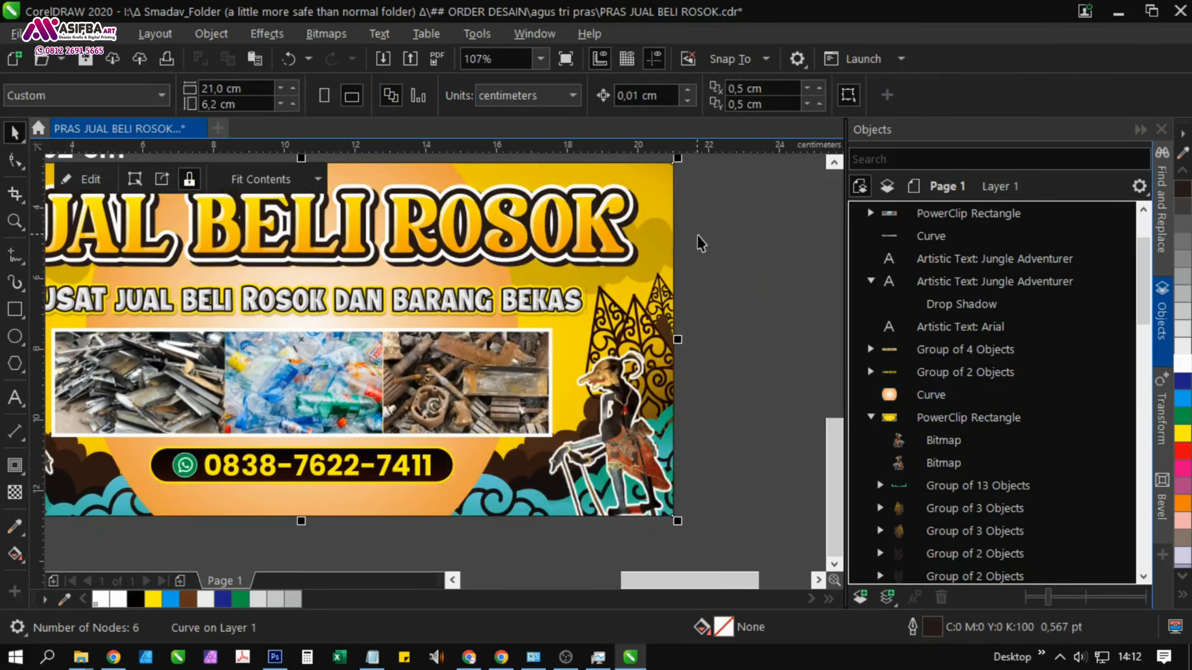
pyautogui.hotkey('ctrl', 'z')
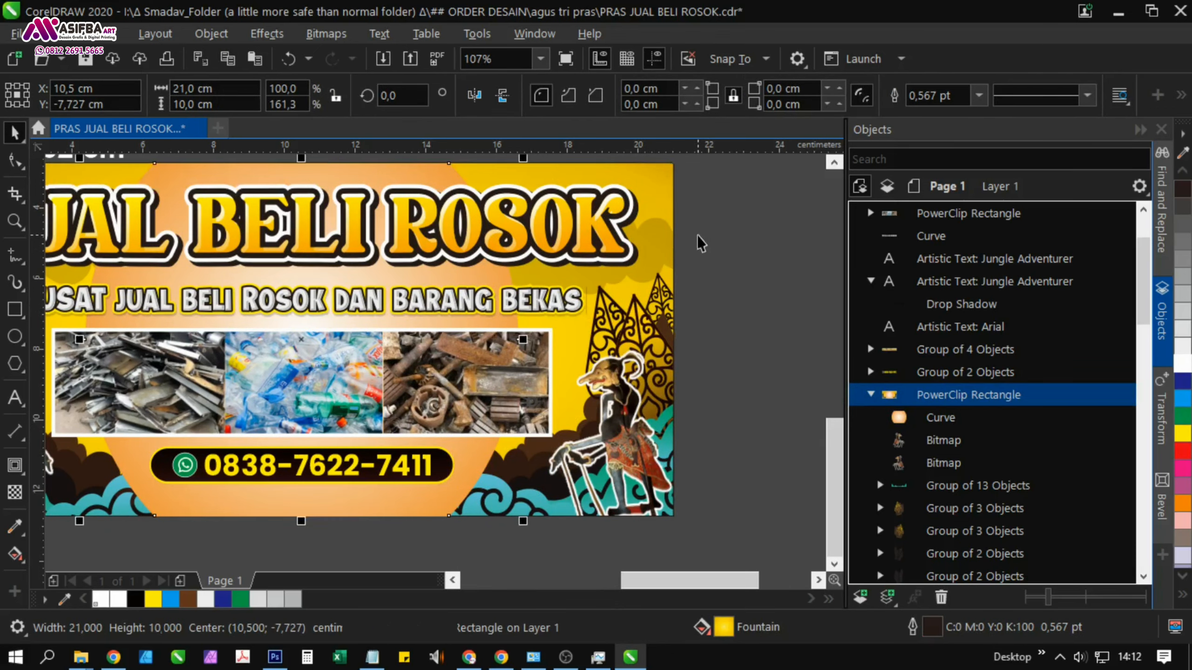
# Move the orange glow shape below the taller banner and apply a linear transparency fading across it
pyautogui.click(684, 399)
pyautogui.scroll(-2, 661, 337)
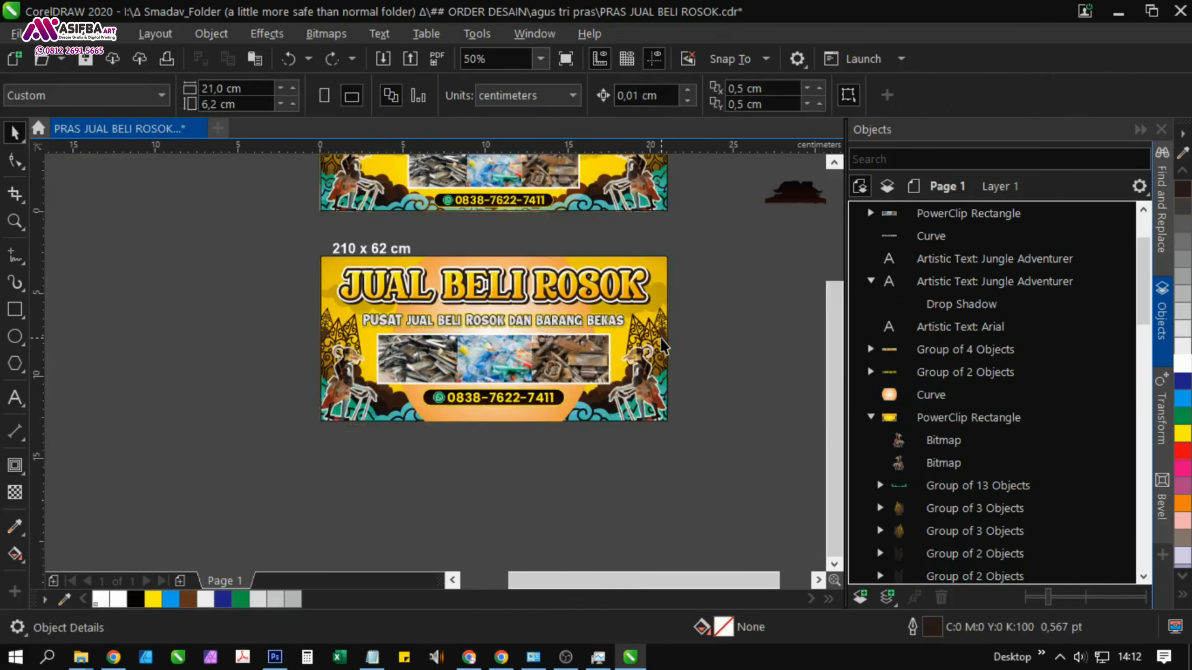
pyautogui.click(520, 418)
pyautogui.moveTo(521, 421); pyautogui.dragTo(524, 589)
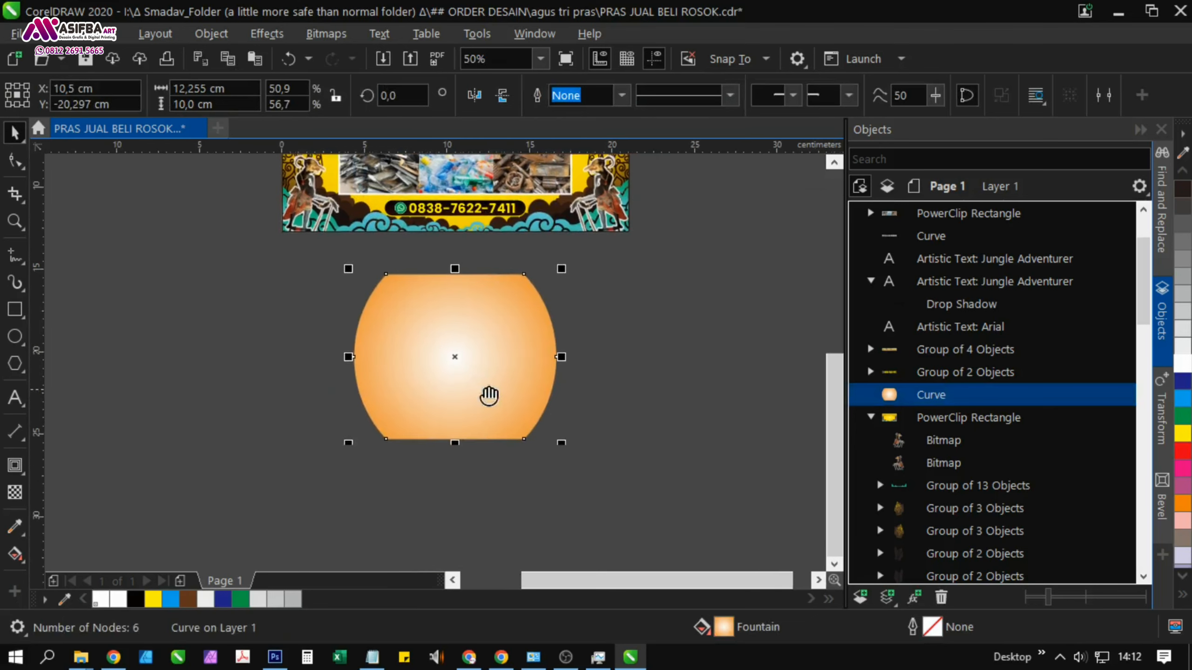
pyautogui.click(14, 492)
pyautogui.moveTo(477, 365); pyautogui.dragTo(325, 365)
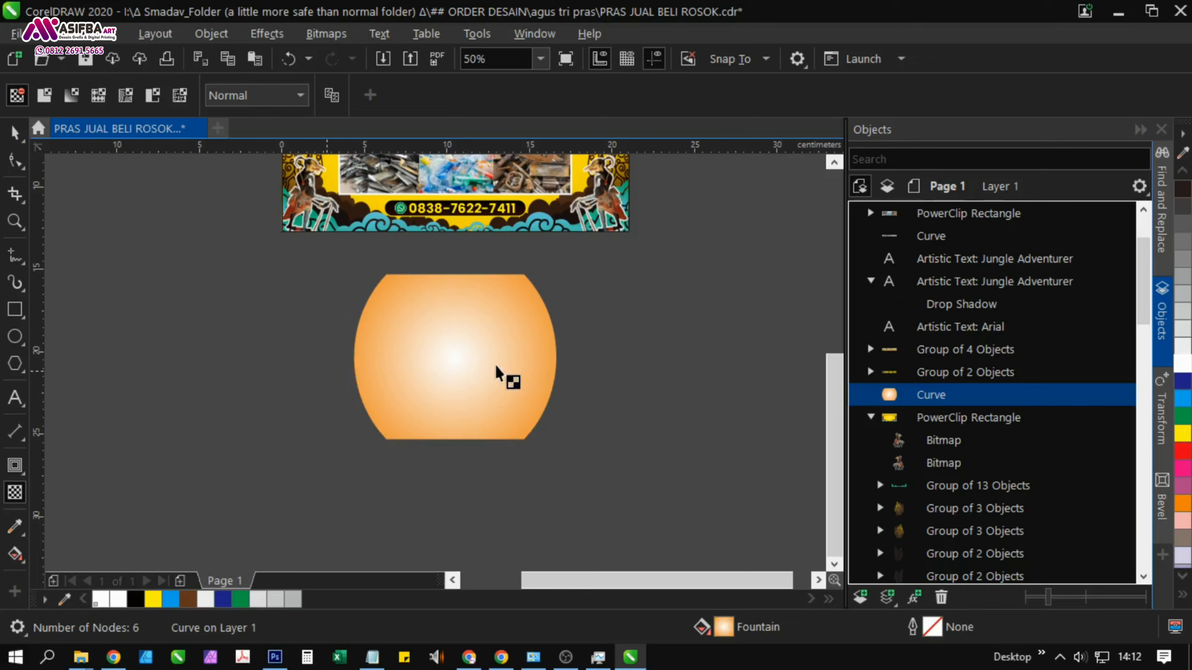
# Delete the orange glow shape below the taller banner
pyautogui.click(15, 133)
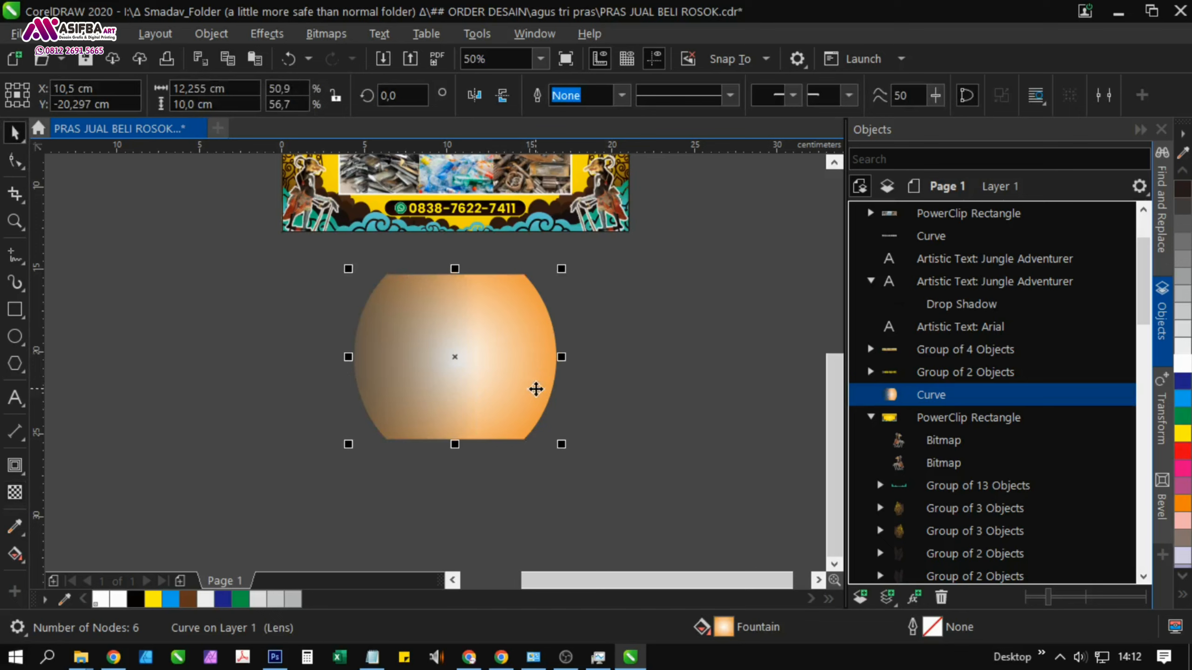
pyautogui.press('Delete')
pyautogui.scroll(3, 554, 431)
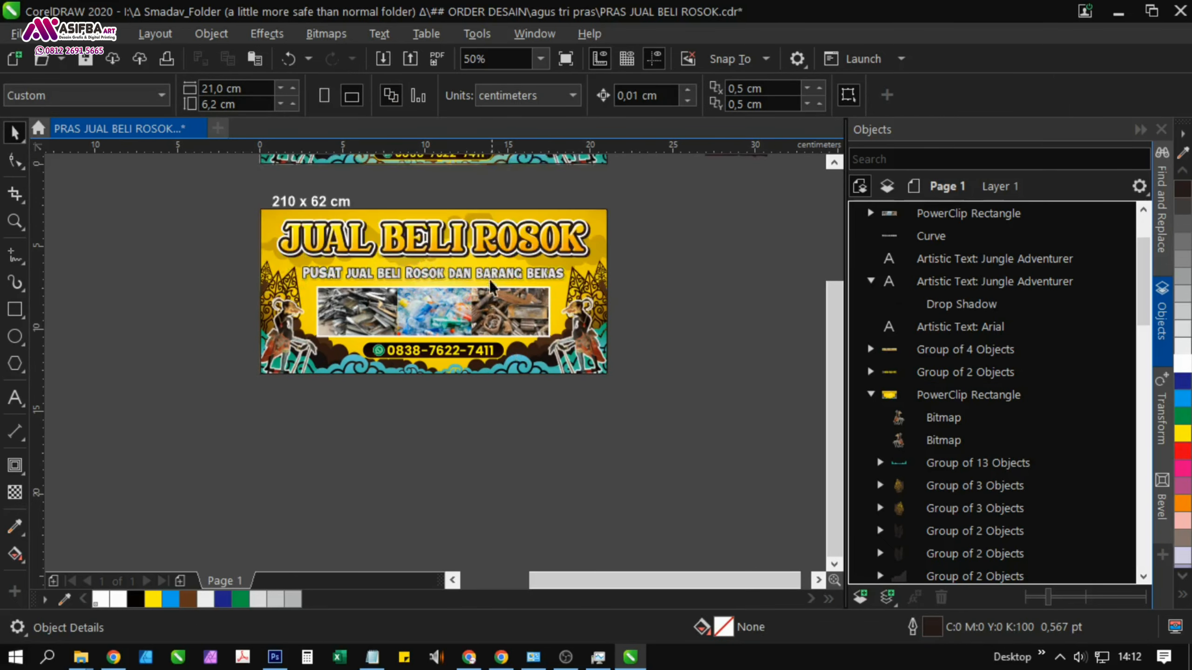
# Draw a circle about 14.7 cm in diameter over the taller banner and centre it on the banner's background rectangle
pyautogui.scroll(2, 490, 286)
pyautogui.scroll(-1, 476, 250)
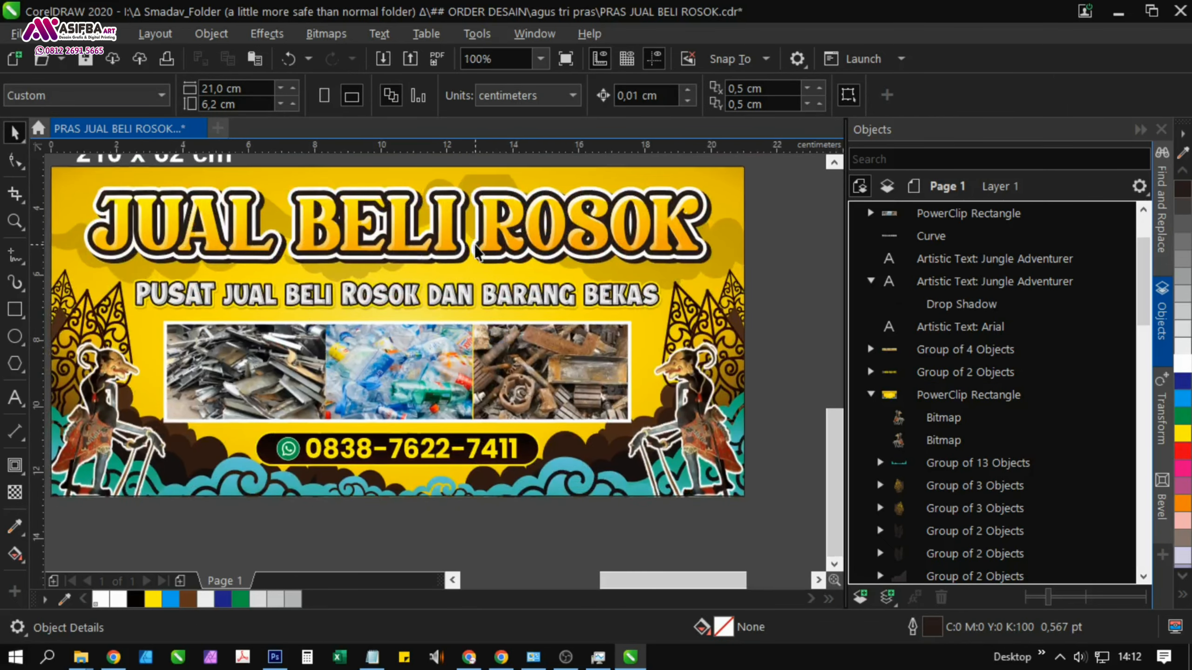
pyautogui.click(20, 341)
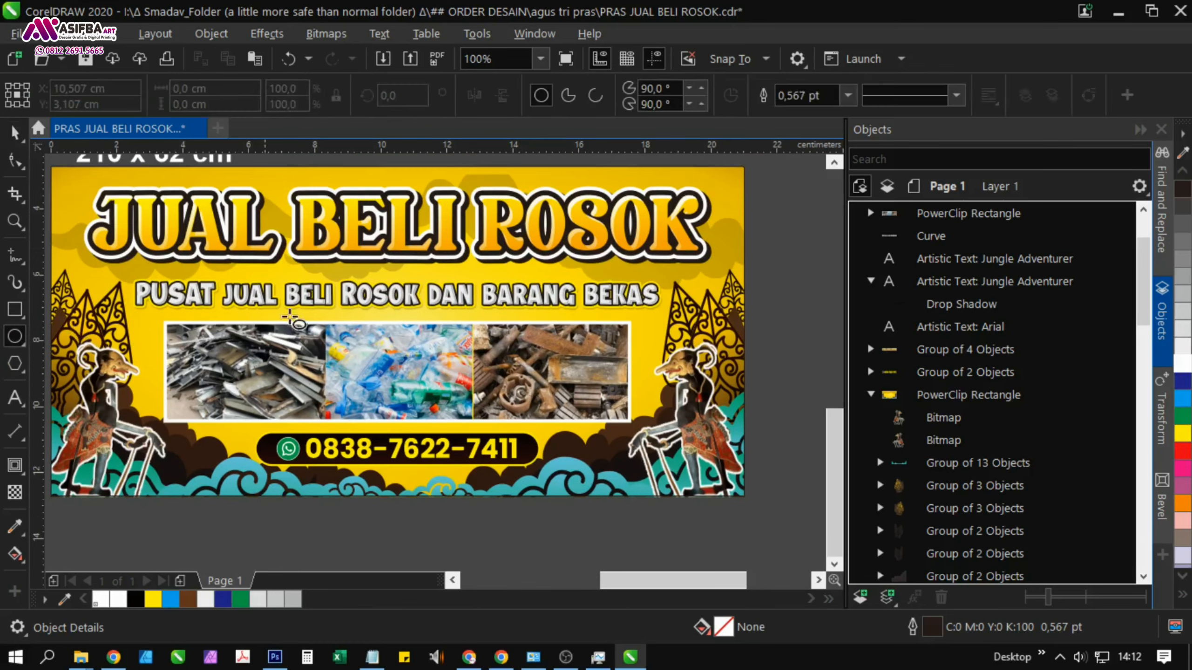
pyautogui.scroll(-2, 304, 279)
pyautogui.moveTo(215, 190)
pyautogui.mouseDown()
pyautogui.moveTo(347, 256)
pyautogui.moveTo(422, 433)
pyautogui.mouseUp()
pyautogui.scroll(1, 468, 272)
pyautogui.keyDown('shift'); pyautogui.click(486, 356); pyautogui.keyUp('shift')
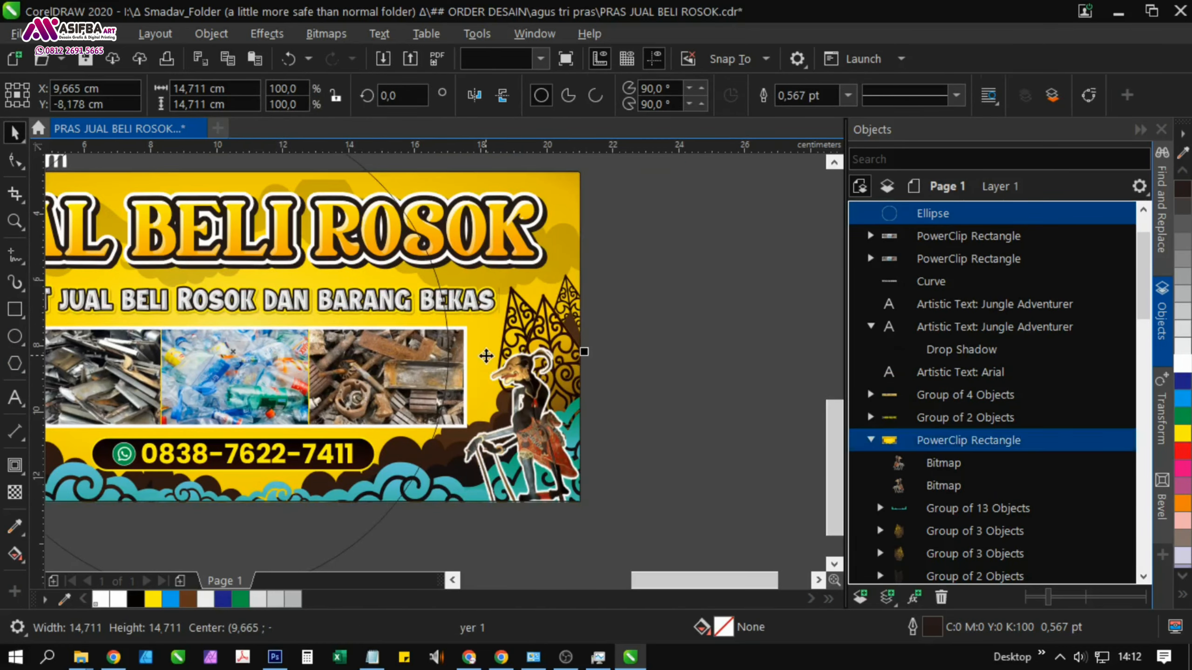
pyautogui.press('e')
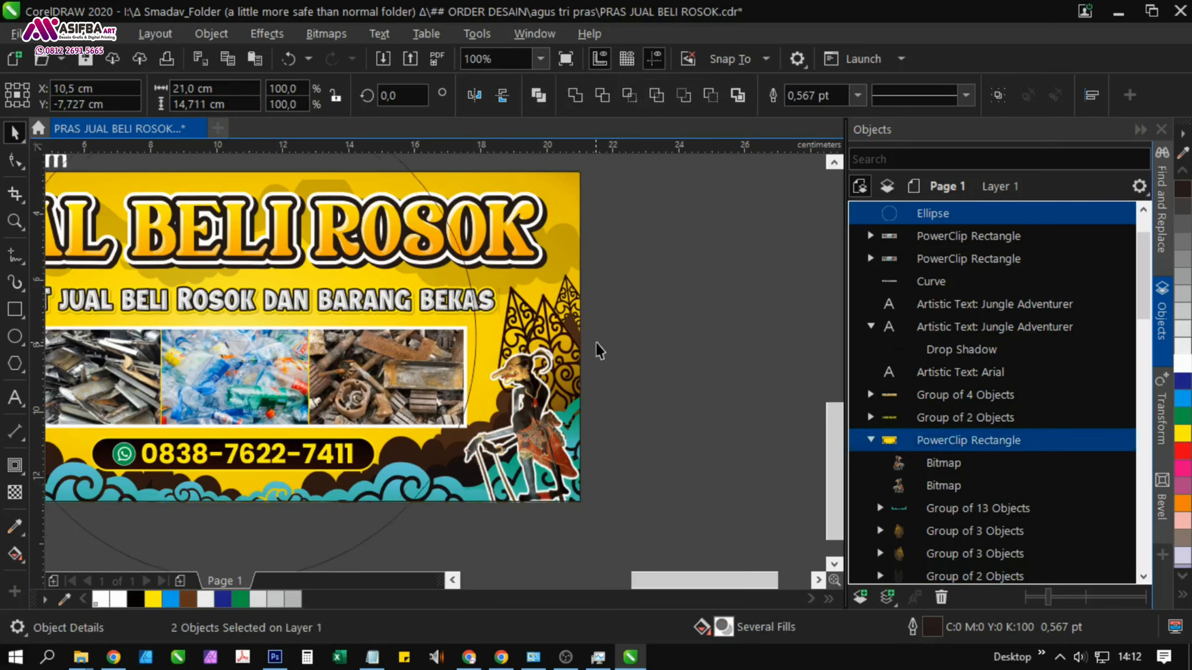
pyautogui.click(599, 349)
# Fill the circle over the taller banner with white and remove its outline
pyautogui.click(400, 161)
pyautogui.moveTo(400, 190); pyautogui.dragTo(423, 278)
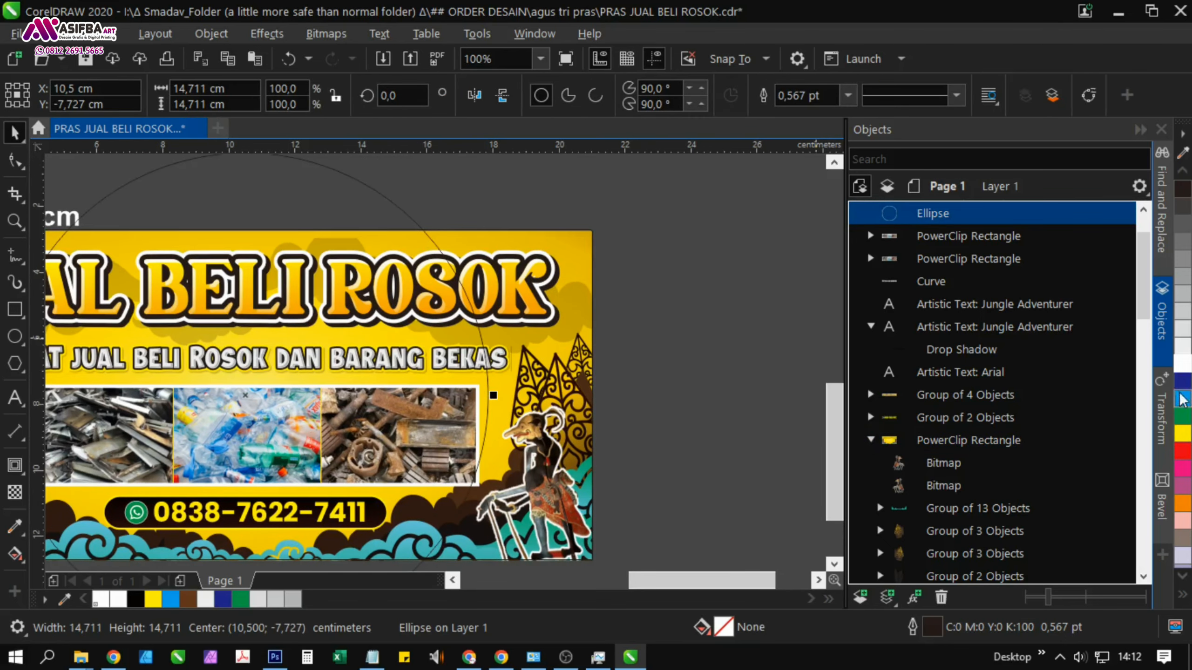
pyautogui.click(1183, 367)
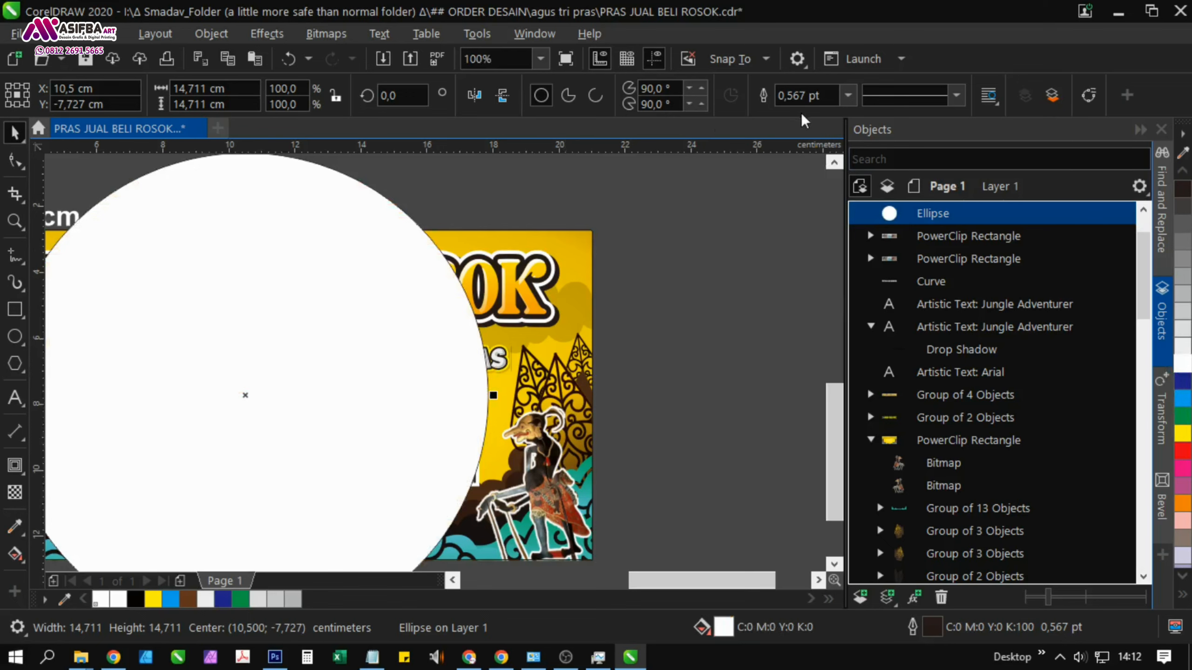
pyautogui.click(848, 95)
pyautogui.click(826, 116)
# Apply an elliptical fountain transparency to the circle, with 0% at its centre fading to transparent at its edge
pyautogui.scroll(-1, 585, 241)
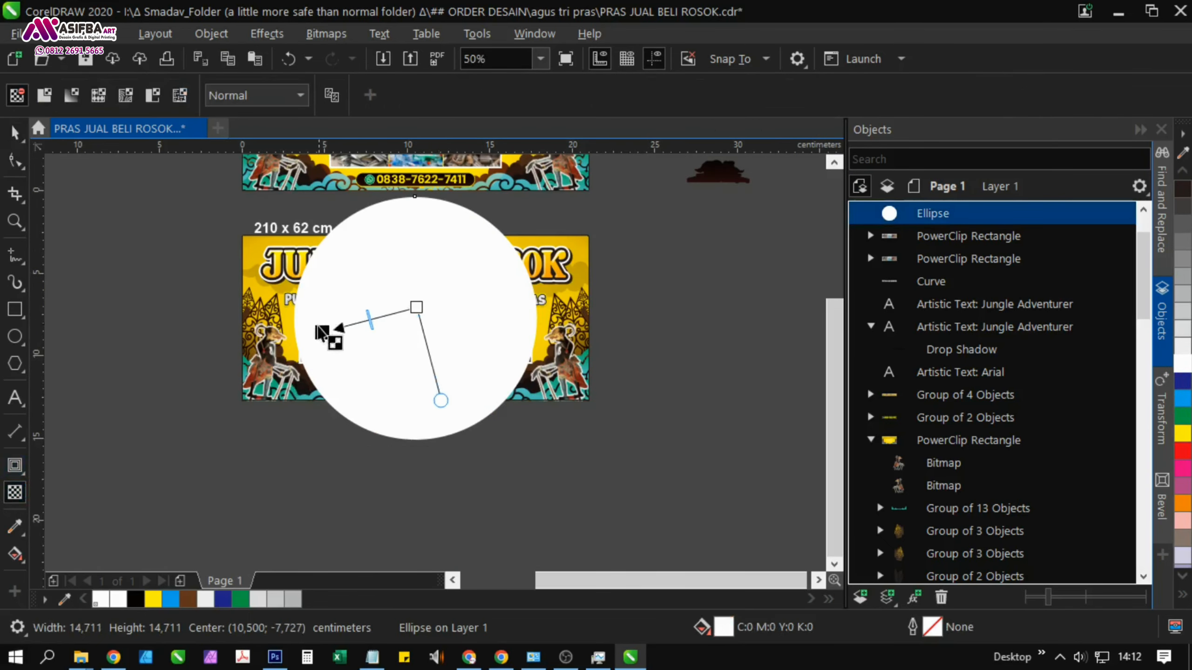
pyautogui.moveTo(318, 327); pyautogui.dragTo(390, 332)
pyautogui.click(418, 97)
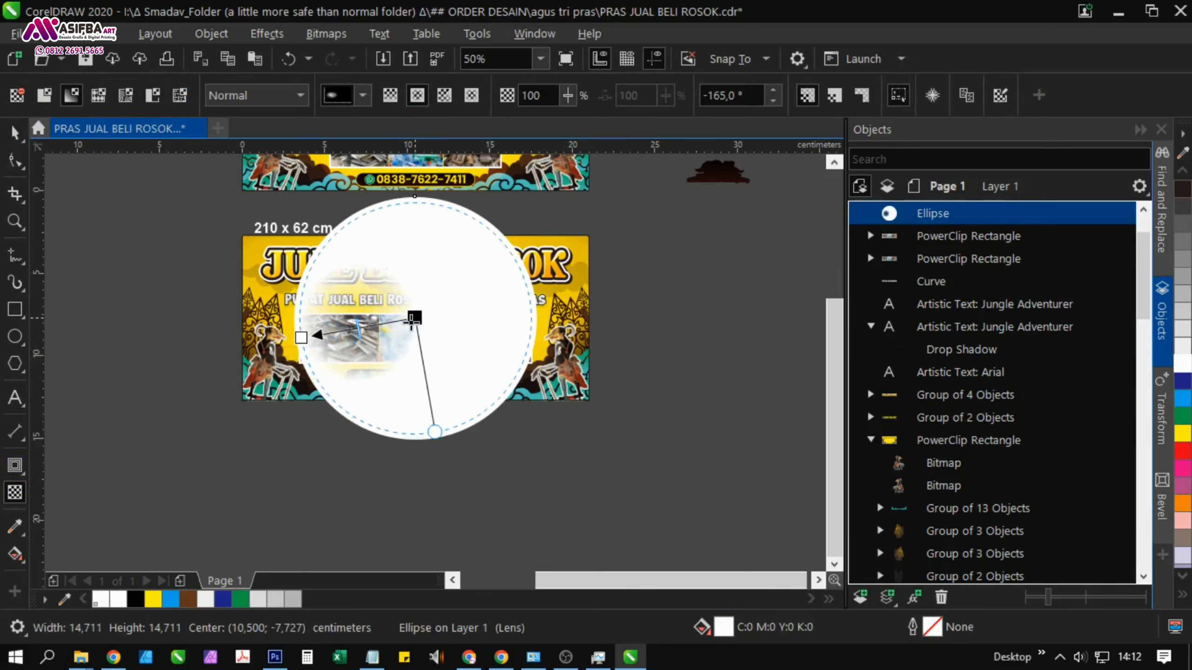
pyautogui.click(301, 337)
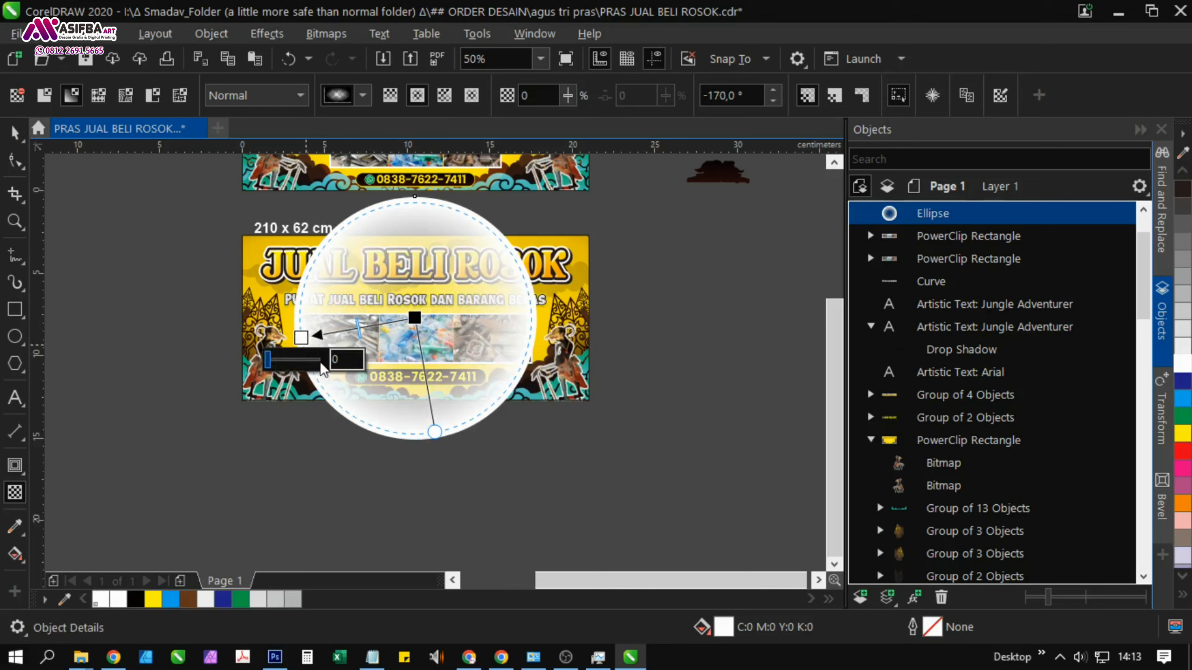
pyautogui.click(320, 361)
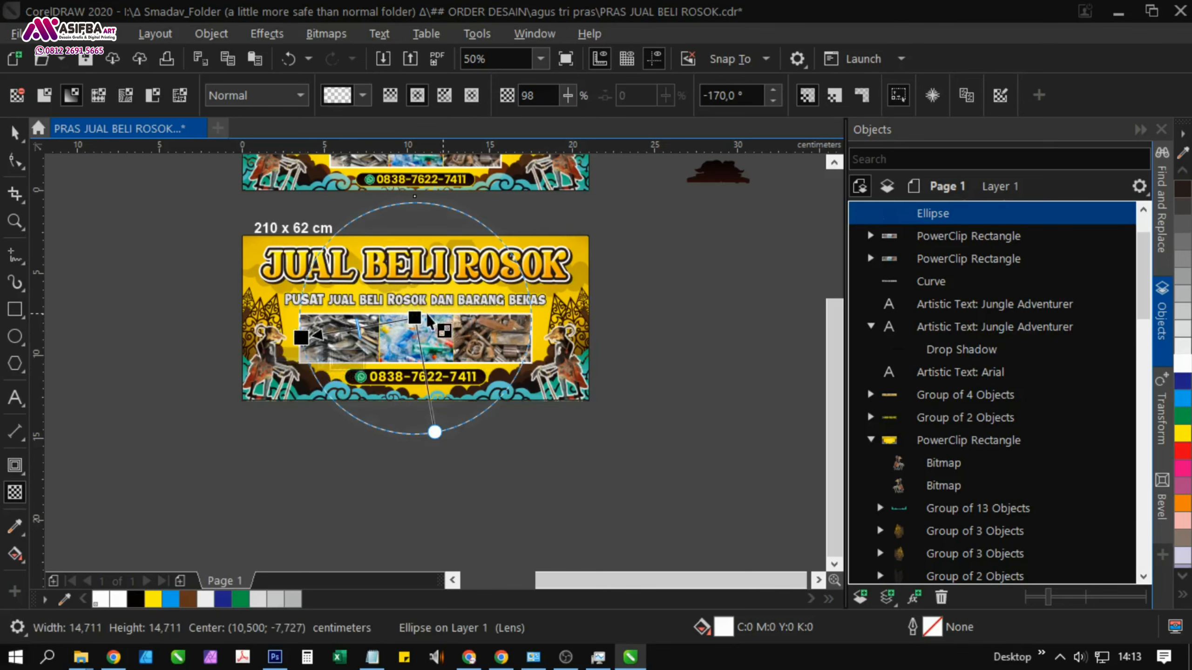
pyautogui.click(415, 319)
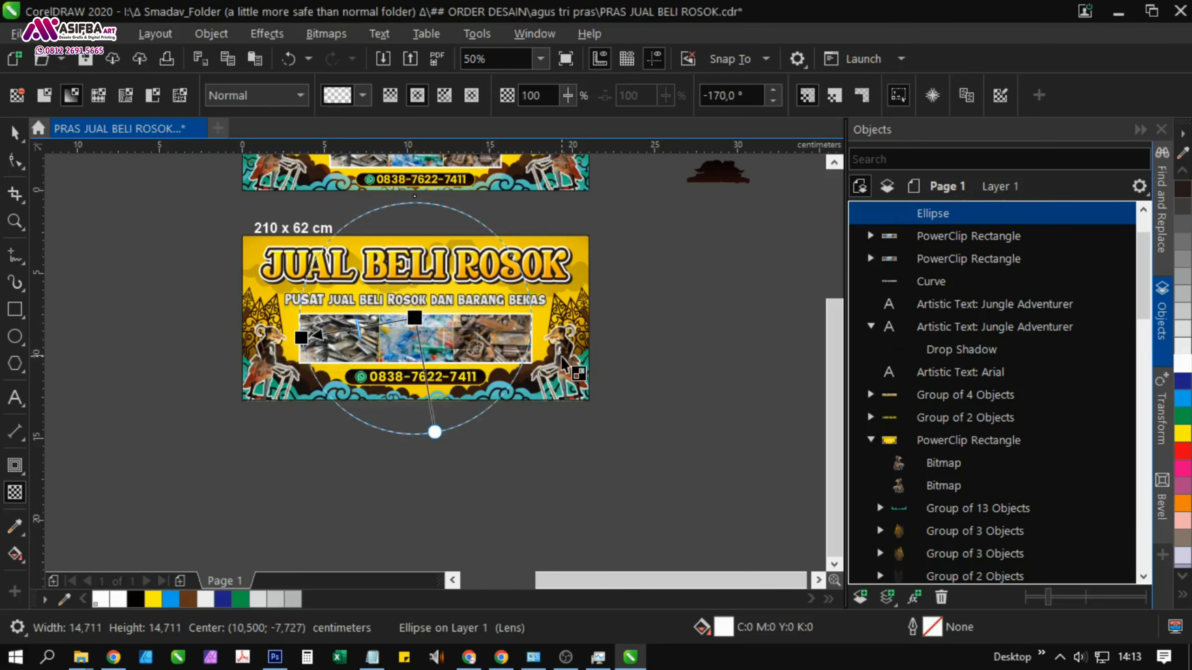
pyautogui.click(380, 344)
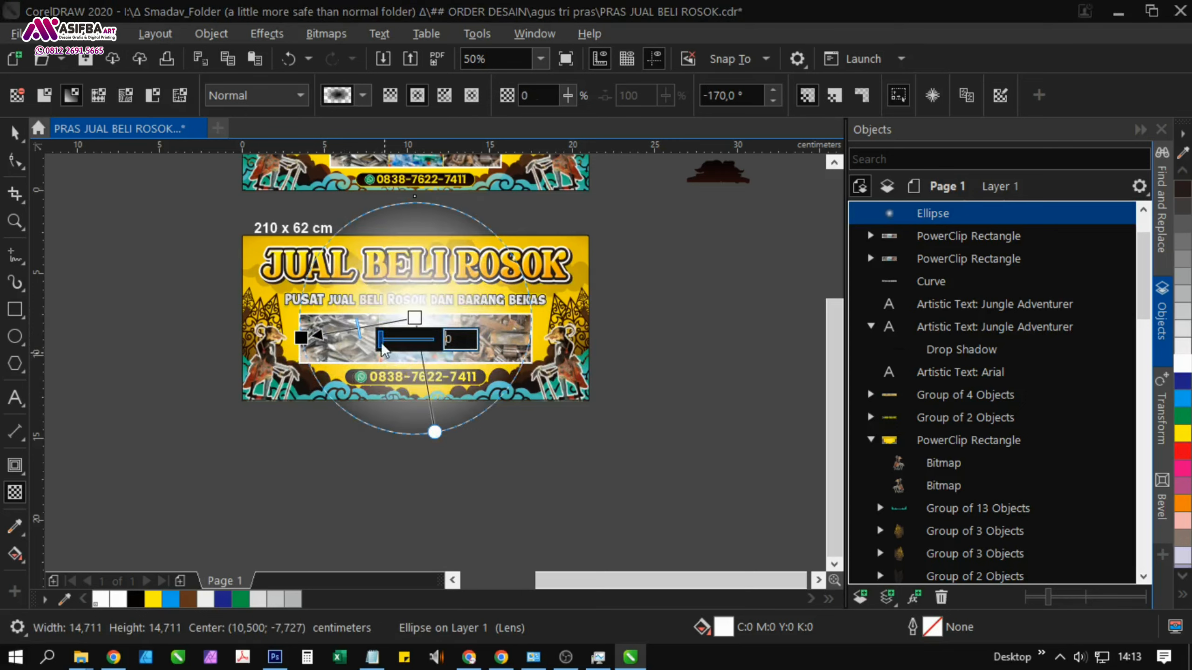
pyautogui.click(413, 318)
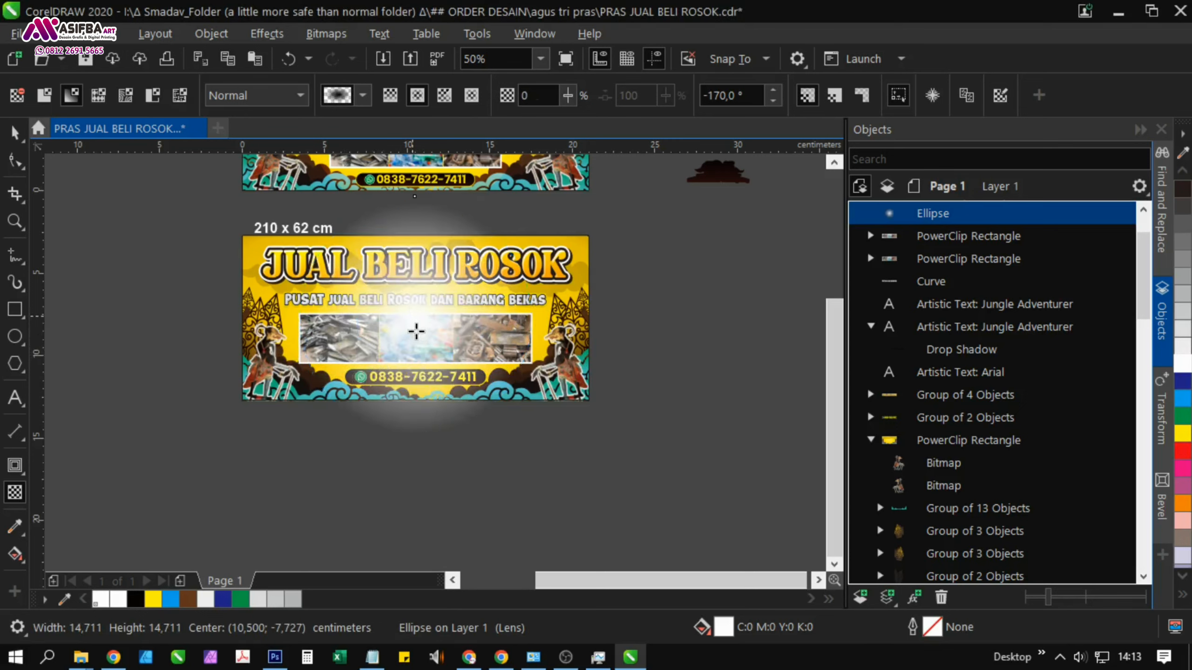
# Recolour the glow circle yellow and enlarge it from its centre to about 16.4 cm in diameter
pyautogui.click(15, 133)
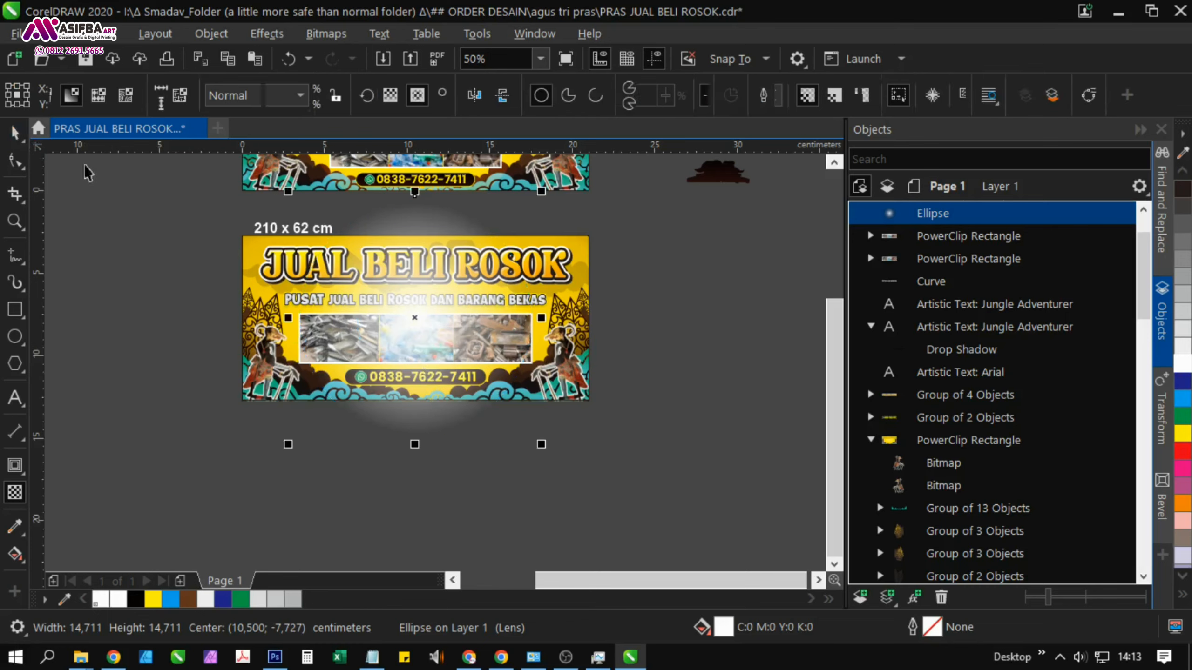
pyautogui.click(1182, 437)
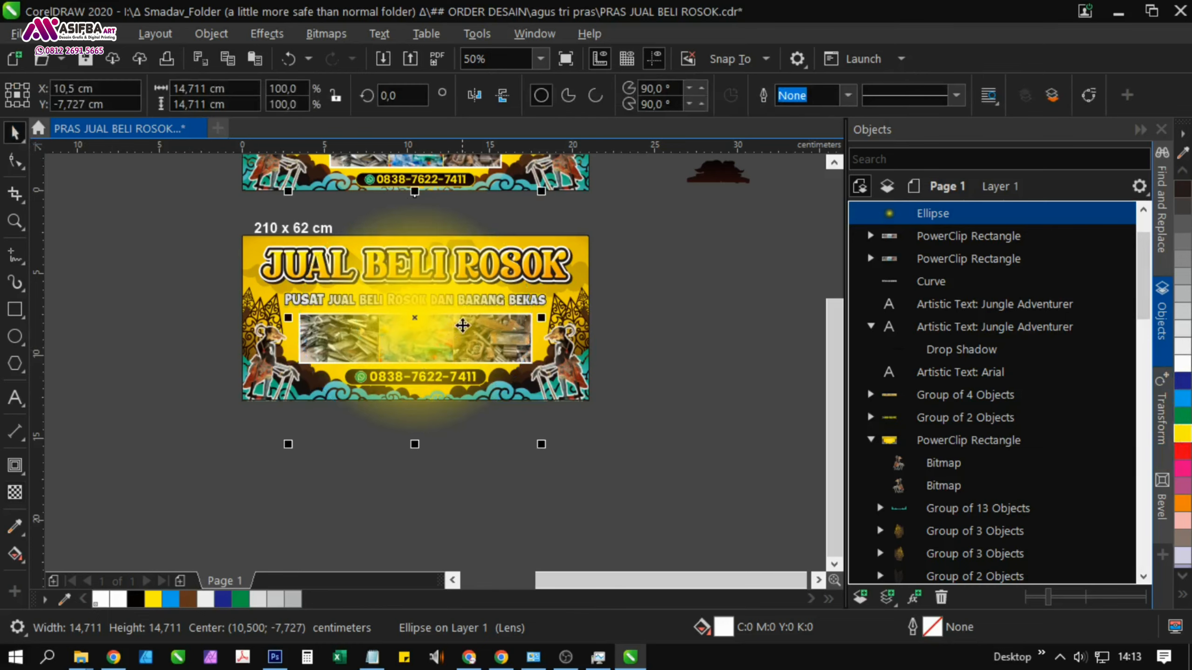
pyautogui.scroll(1, 467, 319)
pyautogui.scroll(-1, 470, 335)
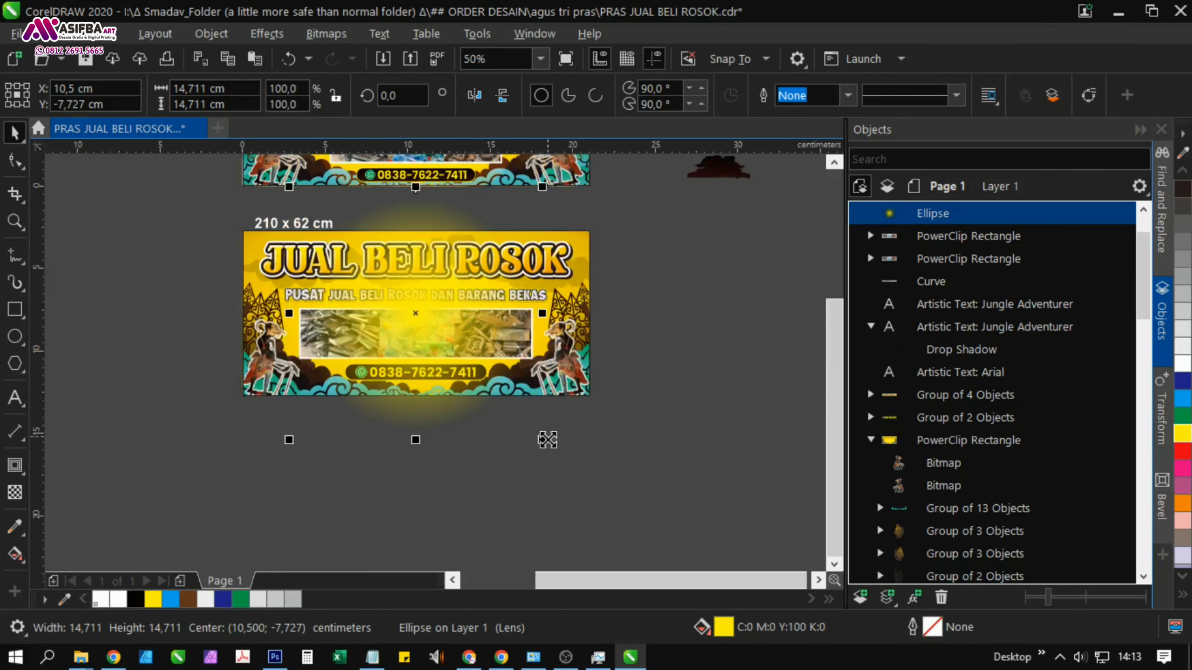
pyautogui.moveTo(547, 443); pyautogui.dragTo(557, 454)
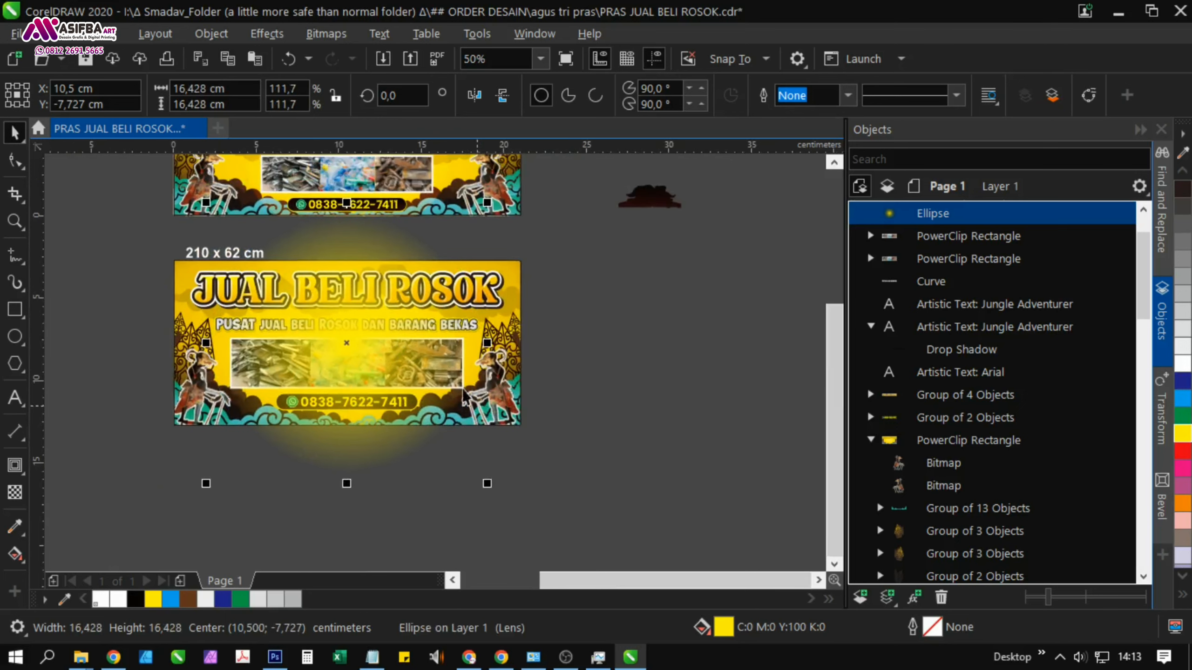
# Place the yellow glow circle inside the taller banner's background PowerClip
pyautogui.rightClick(386, 334)
pyautogui.click(472, 315)
pyautogui.click(518, 282)
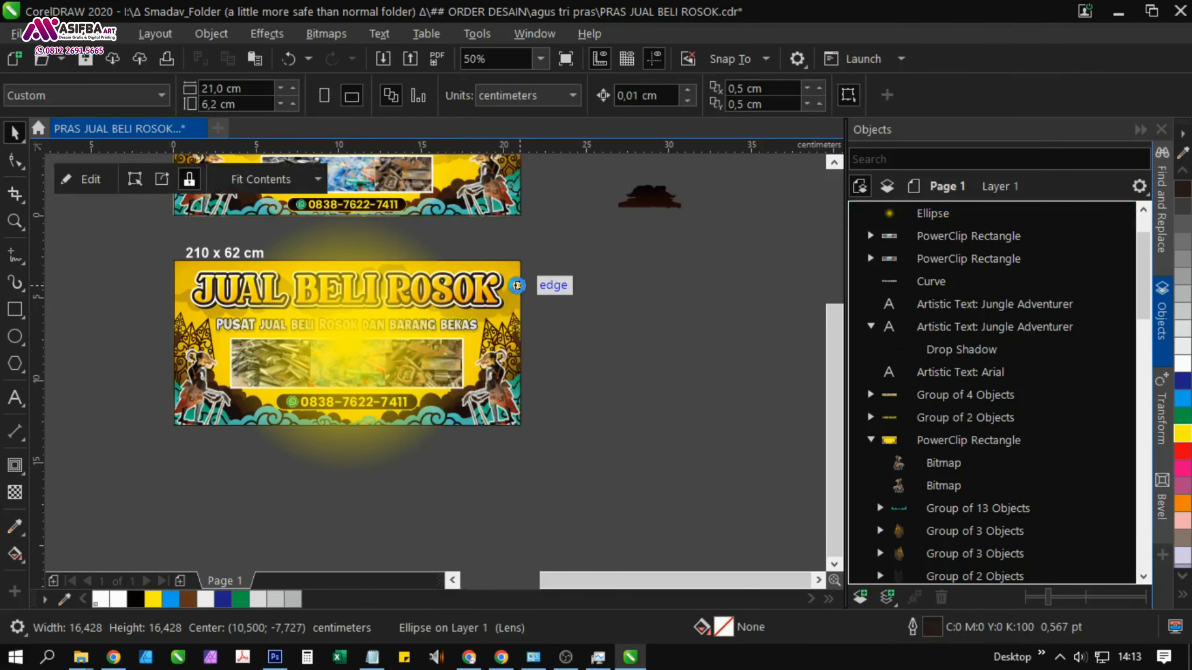
pyautogui.click(618, 367)
pyautogui.click(486, 317)
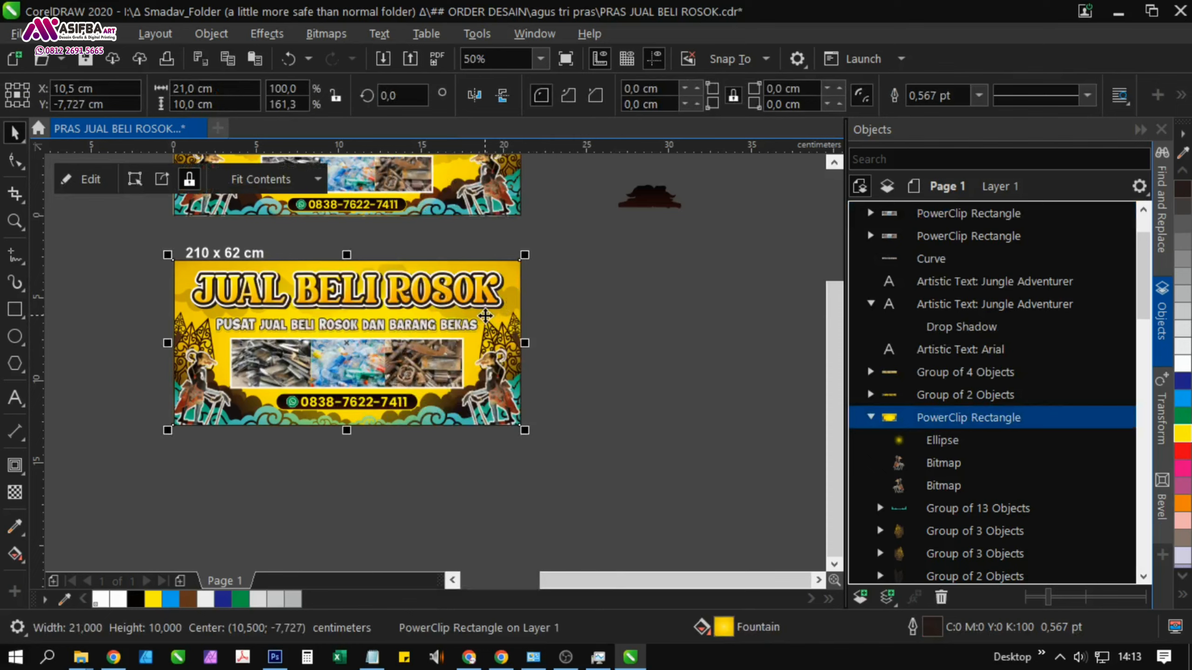
# Reposition the faint cloud group behind the title inside the taller banner's background PowerClip and enlarge it to about 23.5 × 3.8 cm
pyautogui.click(688, 375)
pyautogui.scroll(1, 298, 377)
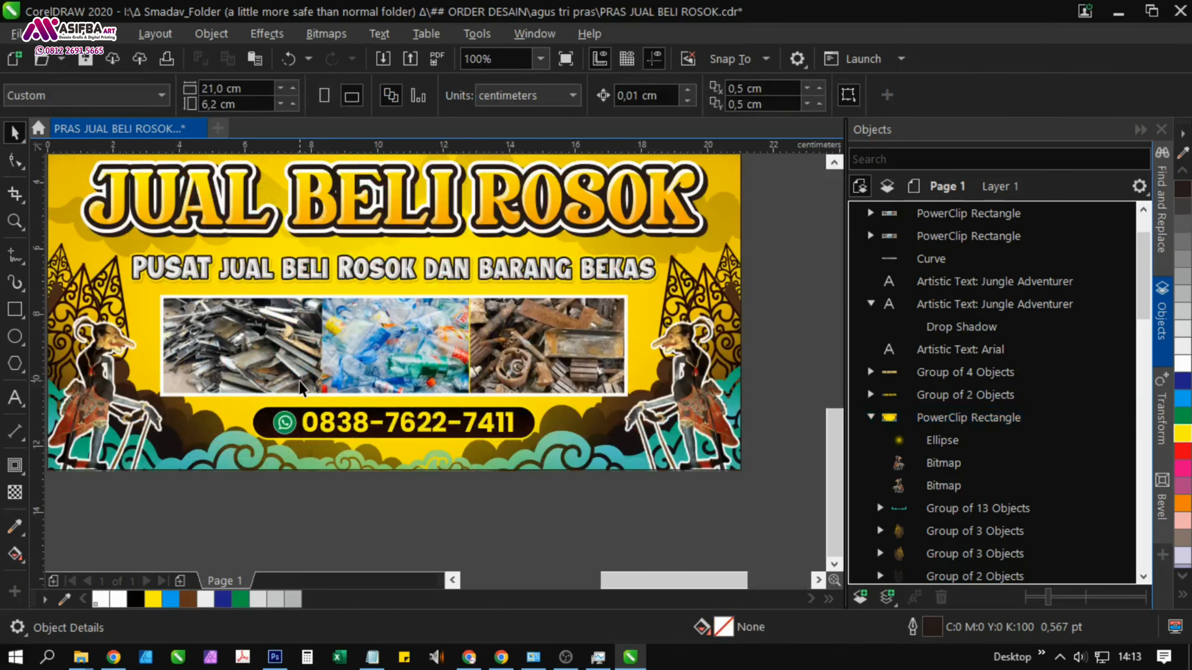
pyautogui.moveTo(556, 386); pyautogui.dragTo(558, 419)
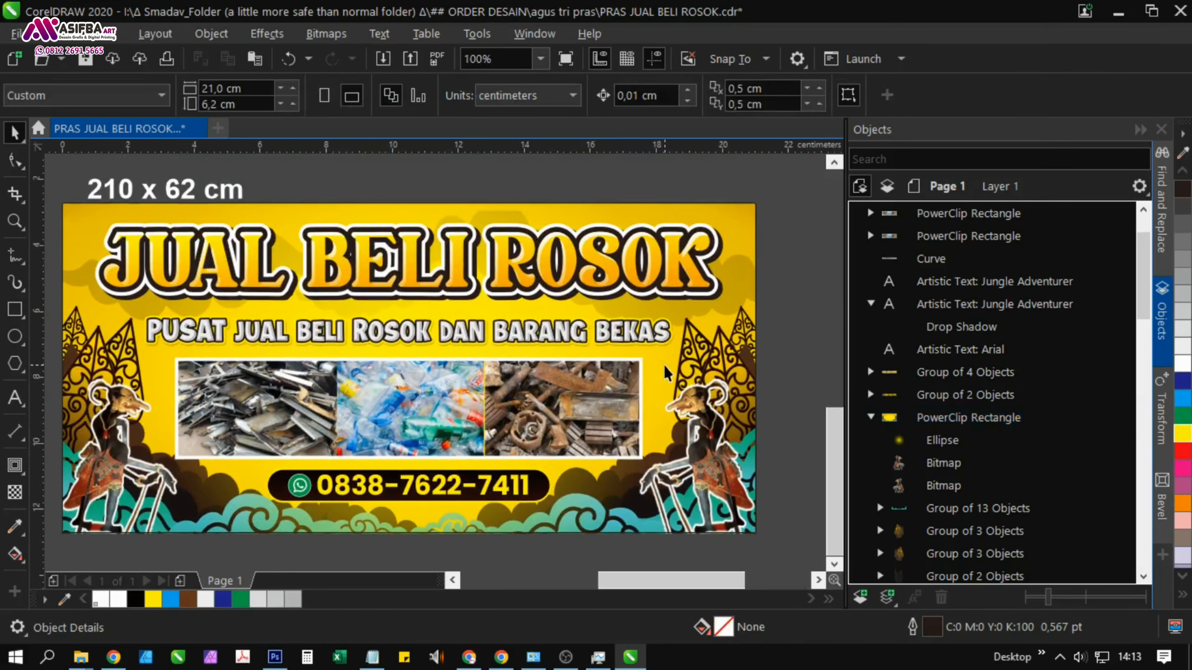
pyautogui.click(665, 367)
pyautogui.click(94, 179)
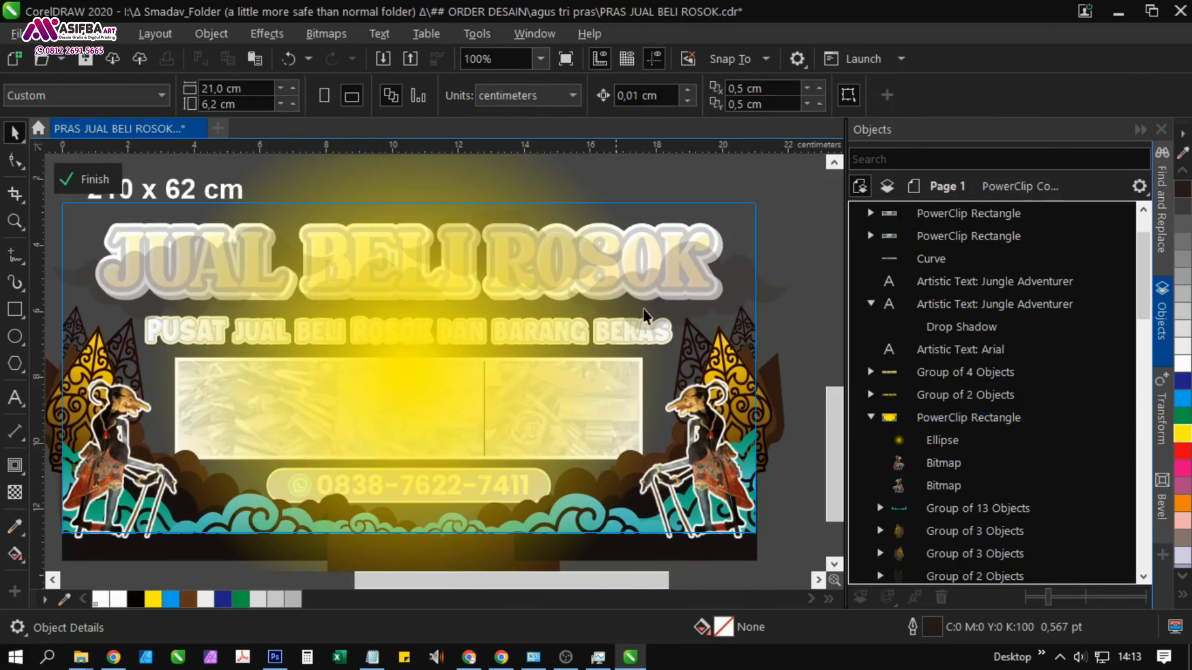
pyautogui.click(710, 280)
pyautogui.moveTo(710, 280); pyautogui.dragTo(697, 316)
pyautogui.scroll(1, 710, 273)
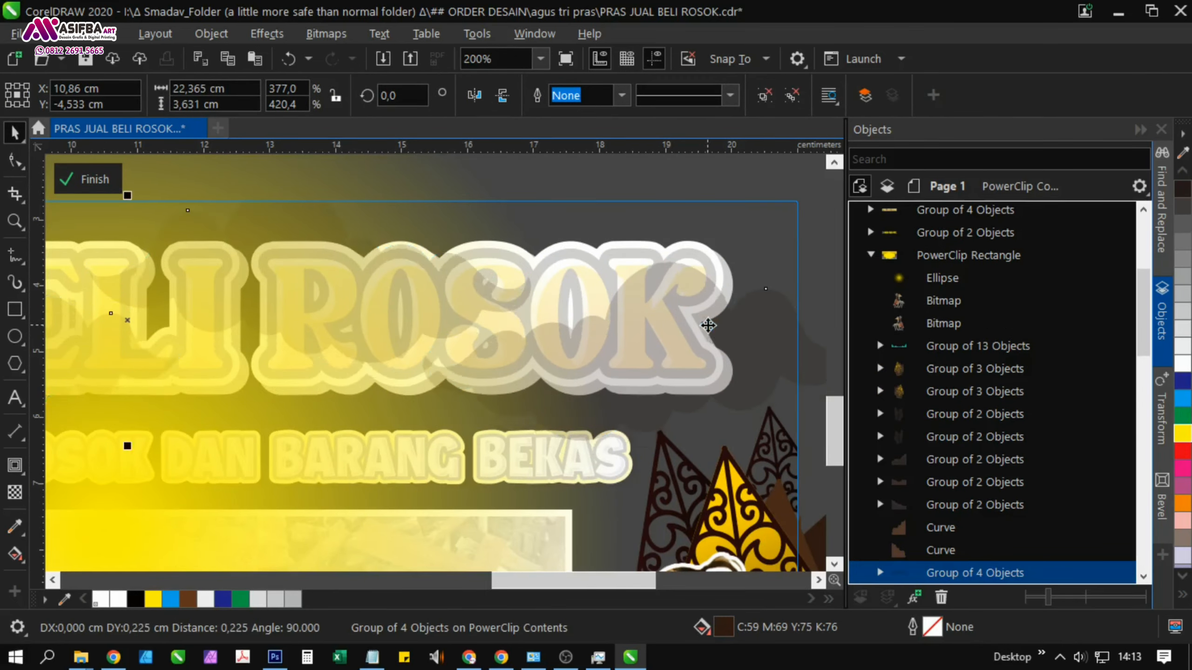
pyautogui.scroll(-1, 696, 316)
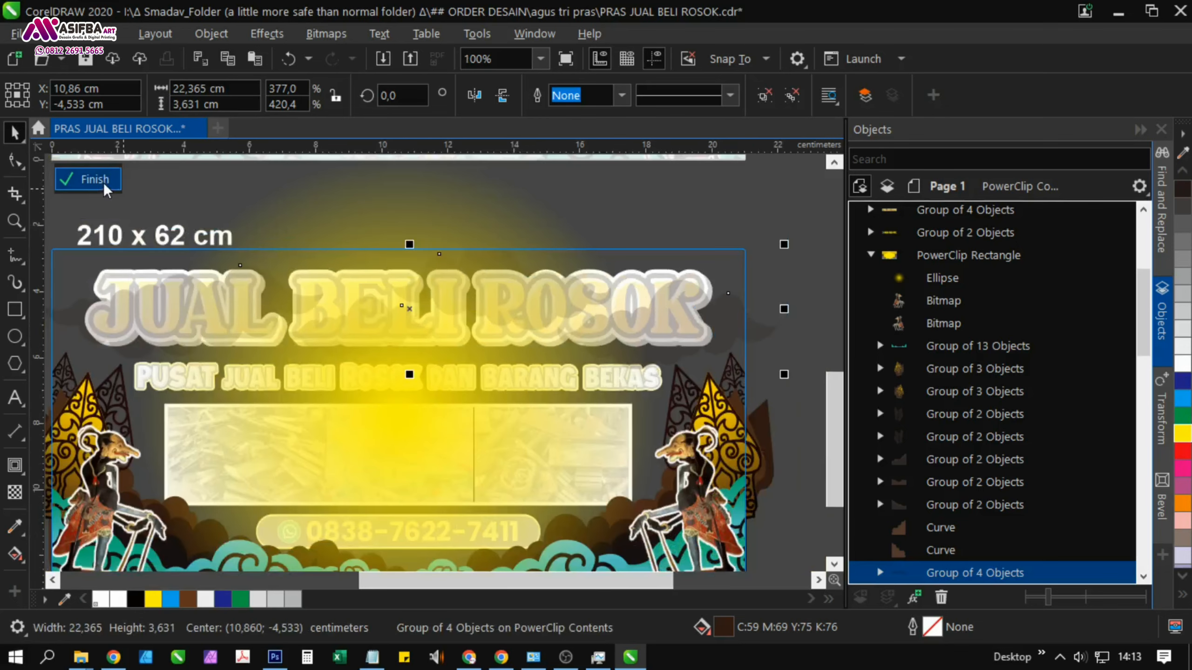
pyautogui.moveTo(787, 383); pyautogui.dragTo(805, 392)
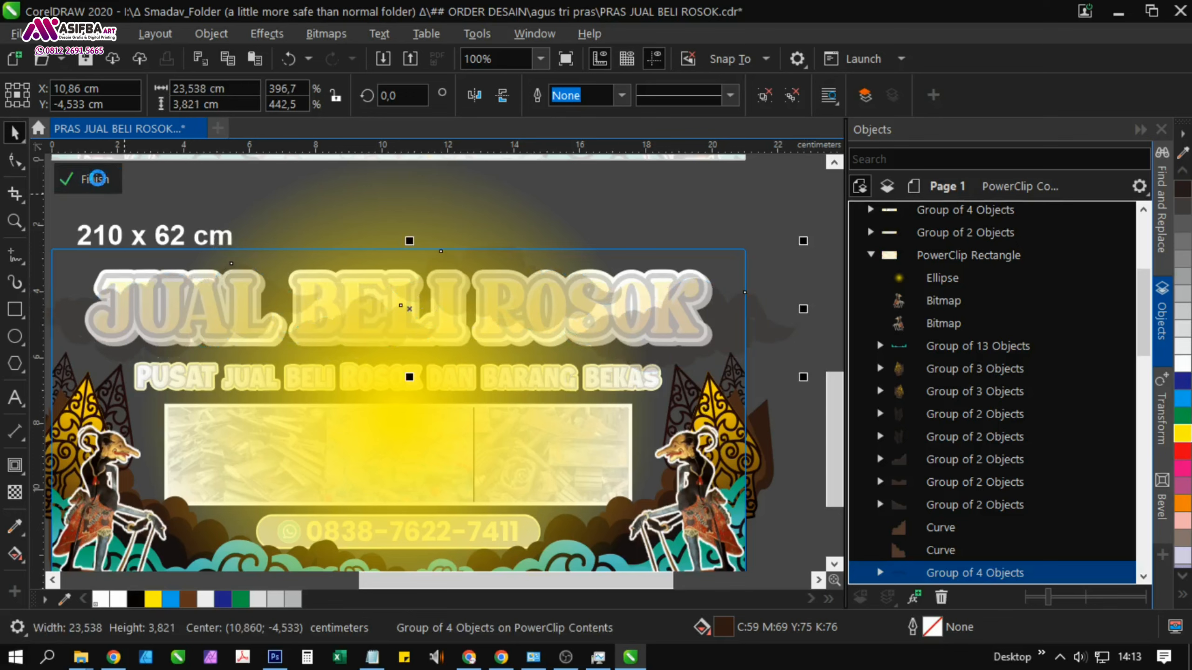
pyautogui.click(88, 179)
pyautogui.click(622, 215)
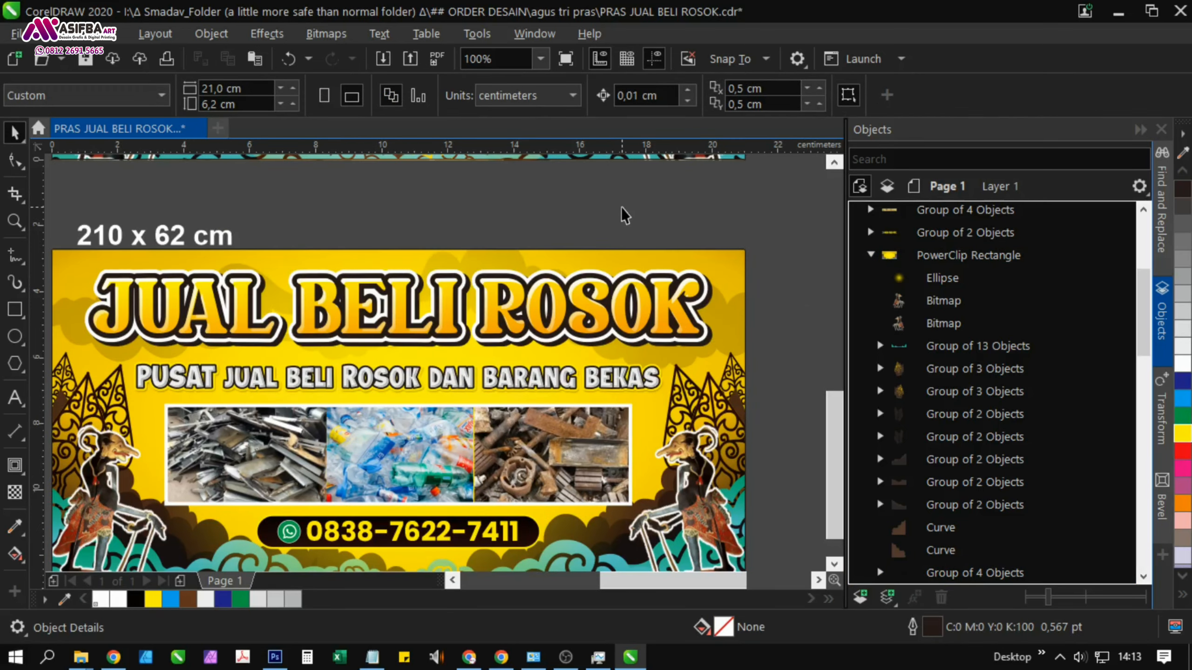
# Examine the taller banner's artwork up close and its overall look beside the shorter banner
pyautogui.scroll(-1, 624, 216)
pyautogui.scroll(1, 545, 359)
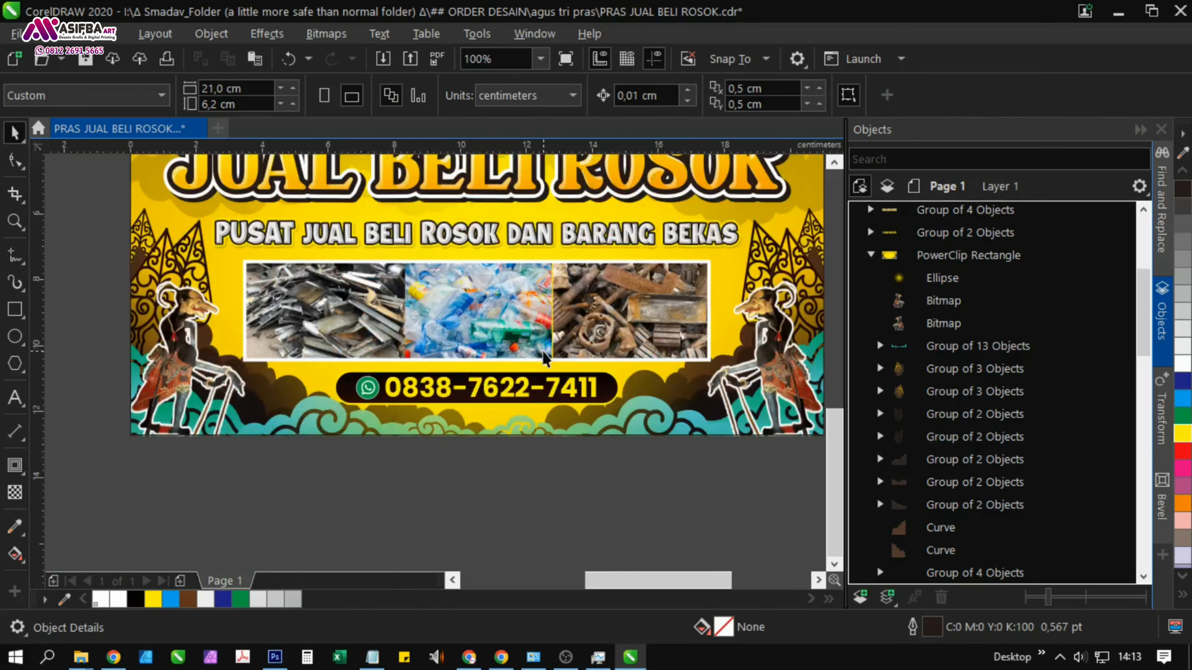
pyautogui.moveTo(472, 393); pyautogui.dragTo(471, 439)
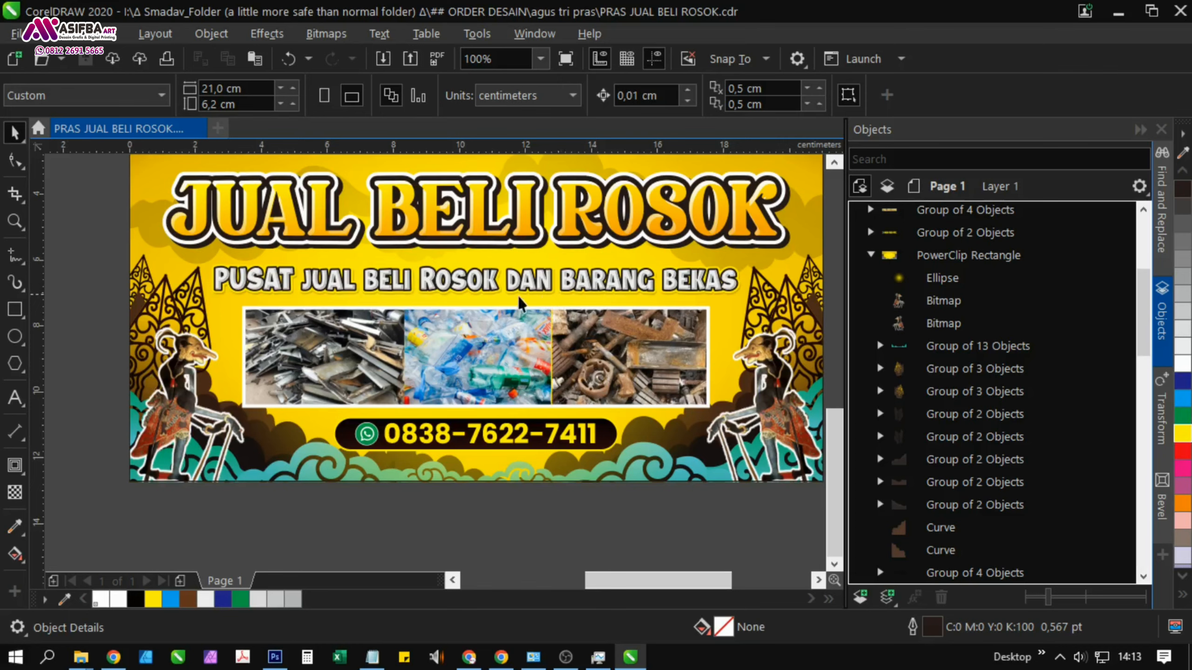
pyautogui.scroll(2, 505, 284)
pyautogui.scroll(-1, 357, 328)
pyautogui.scroll(-2, 324, 310)
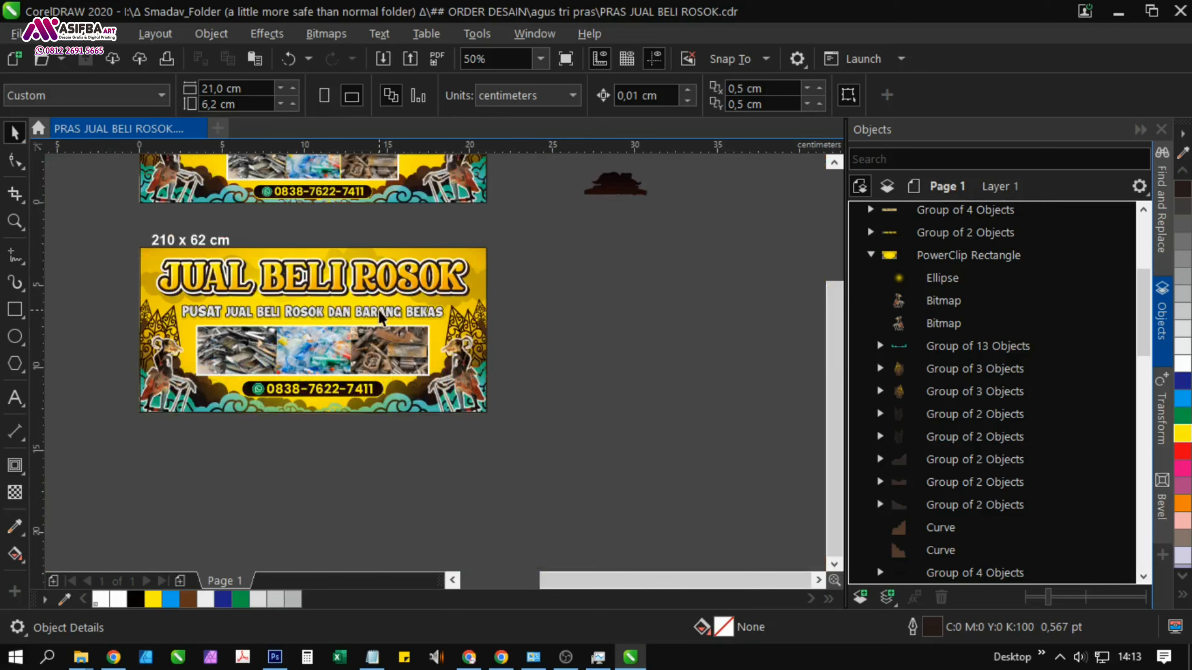
pyautogui.moveTo(380, 317); pyautogui.dragTo(365, 354)
pyautogui.moveTo(582, 342); pyautogui.dragTo(534, 439)
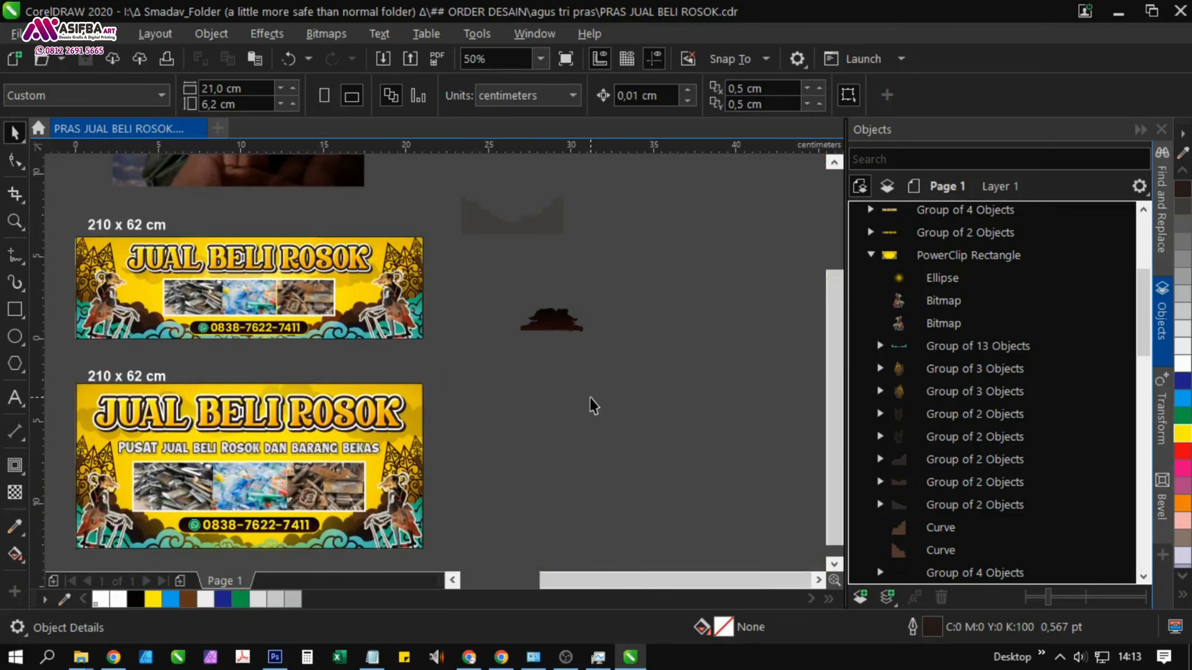
# Try the loose dark brown silhouette in front of the puppet at the taller banner's lower right corner
pyautogui.click(555, 334)
pyautogui.moveTo(555, 334); pyautogui.dragTo(508, 452)
pyautogui.scroll(2, 435, 544)
pyautogui.hotkey('shift', 'pageup')
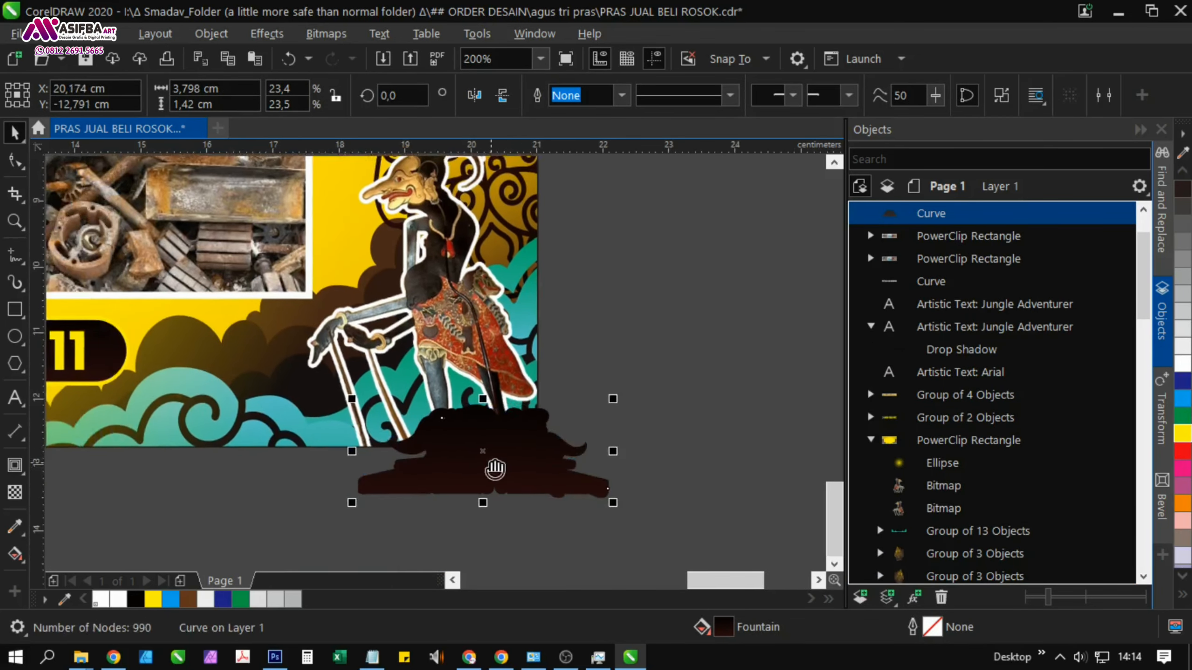
pyautogui.scroll(-2, 515, 449)
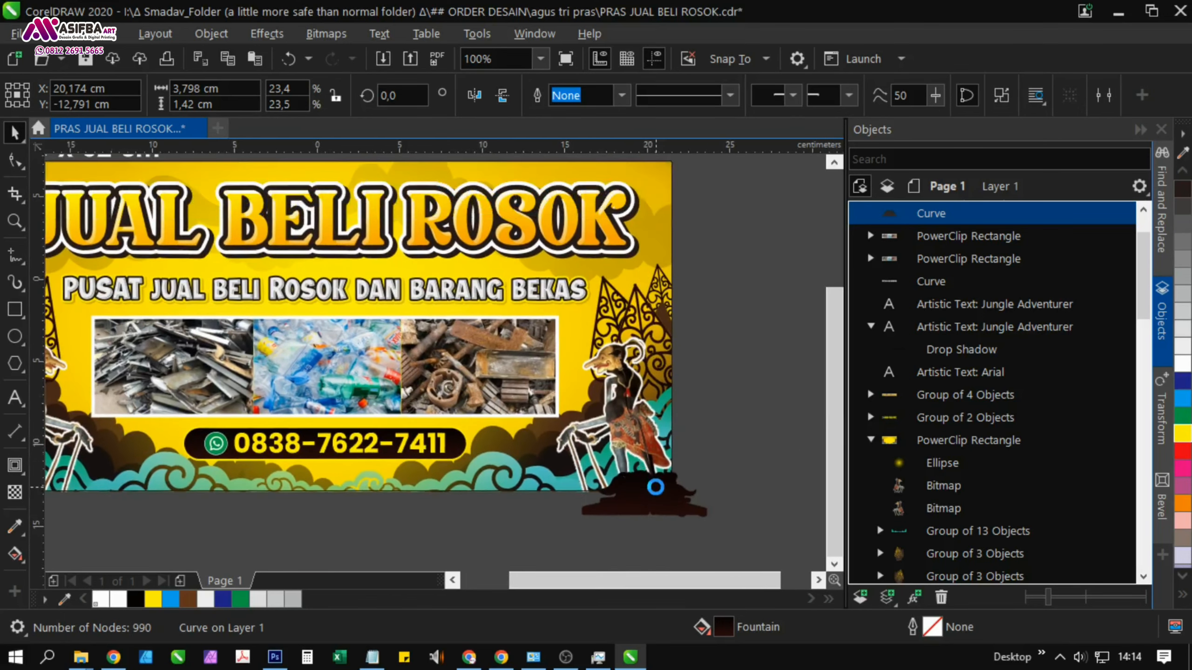
pyautogui.scroll(-2, 656, 488)
pyautogui.moveTo(652, 491)
pyautogui.mouseDown()
pyautogui.moveTo(682, 495)
pyautogui.moveTo(739, 316)
pyautogui.moveTo(518, 461)
pyautogui.moveTo(598, 359)
pyautogui.mouseUp()
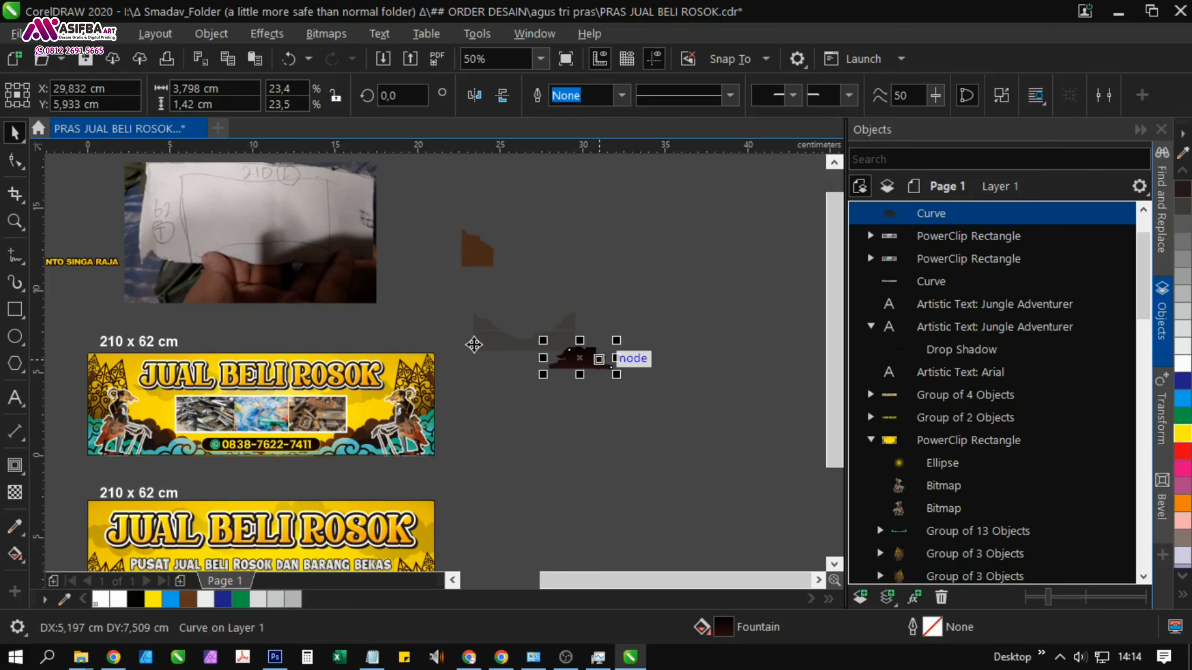
# Delete the three leftover shapes beside the banners and the reference photo of the hand-drawn sketch
pyautogui.keyDown('shift'); pyautogui.click(505, 331); pyautogui.keyUp('shift')
pyautogui.keyDown('shift'); pyautogui.click(476, 261); pyautogui.keyUp('shift')
pyautogui.scroll(-2, 617, 277)
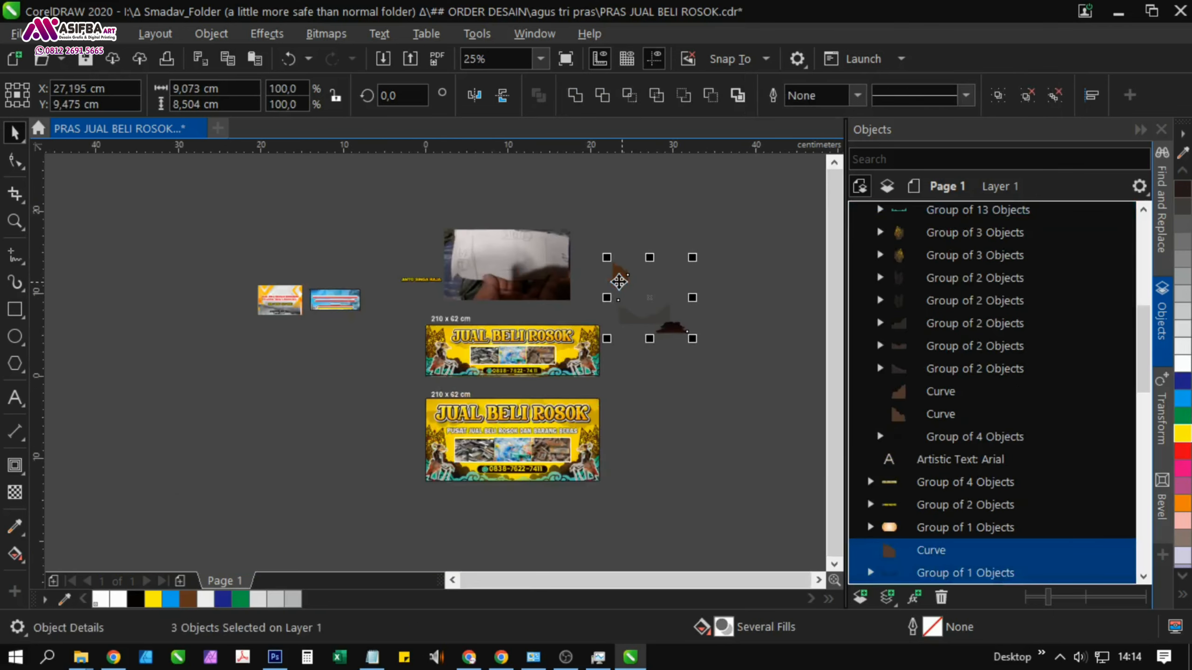
pyautogui.press('Delete')
pyautogui.scroll(2, 516, 261)
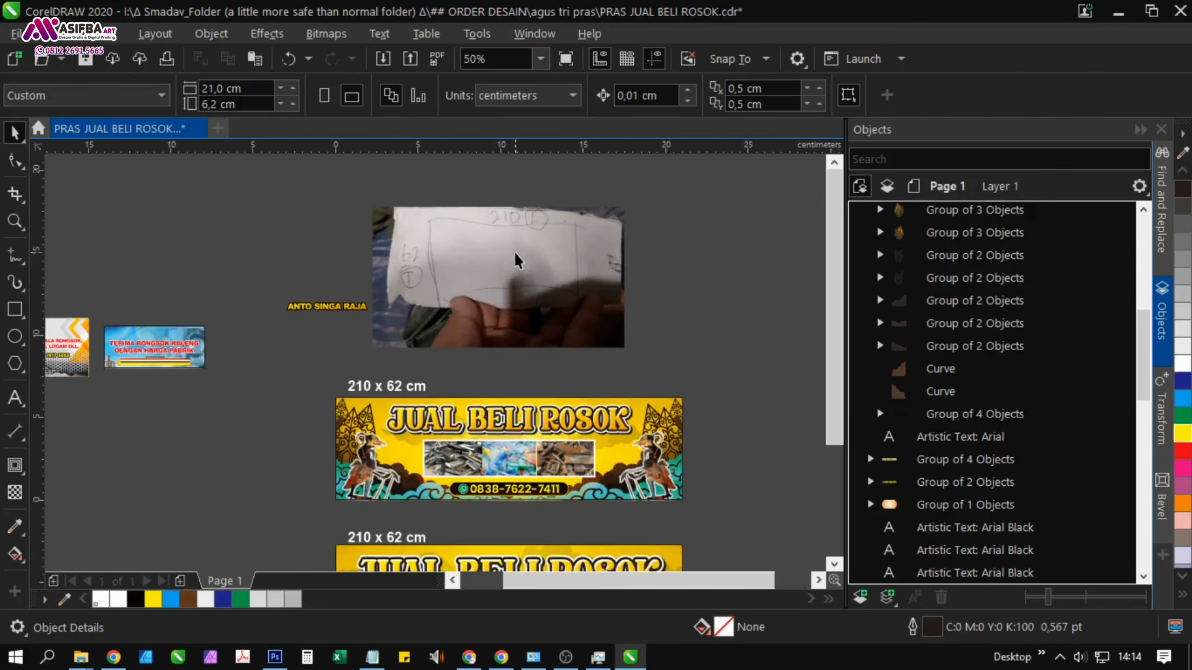
pyautogui.click(520, 279)
pyautogui.press('Delete')
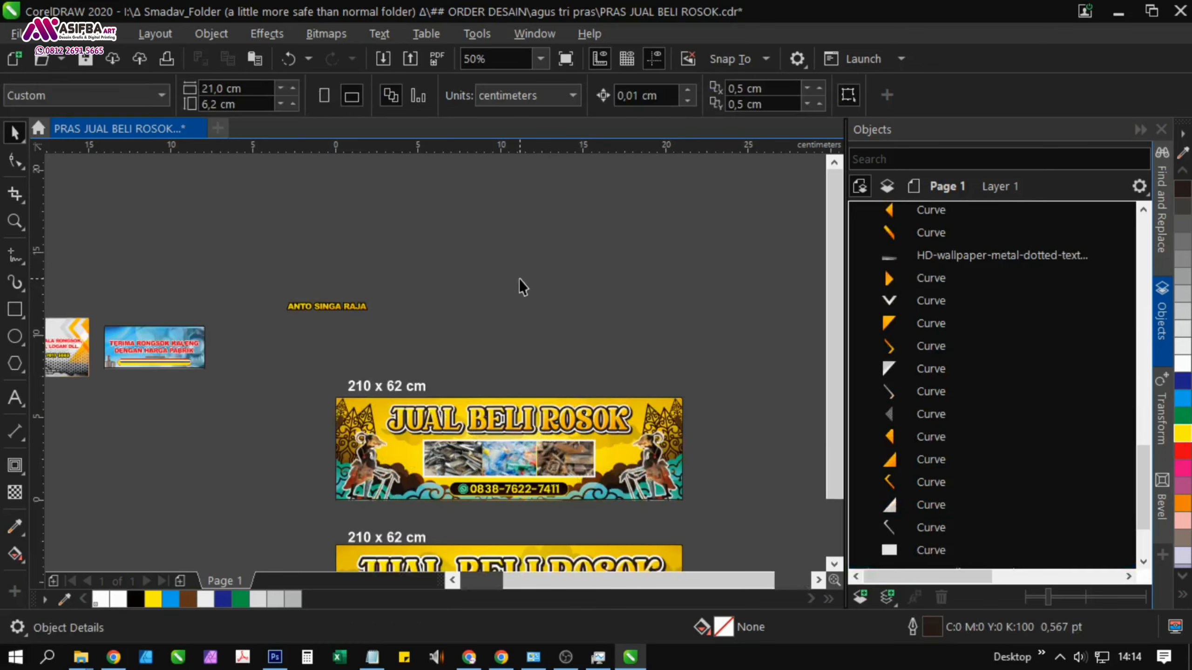
# Extract the contents of the blue reference design's PowerClip and bring its faded cans photo beside the taller banner
pyautogui.scroll(-5, 519, 278)
pyautogui.scroll(1, 550, 336)
pyautogui.moveTo(550, 353); pyautogui.dragTo(551, 436)
pyautogui.scroll(-1, 560, 283)
pyautogui.moveTo(442, 200); pyautogui.dragTo(463, 283)
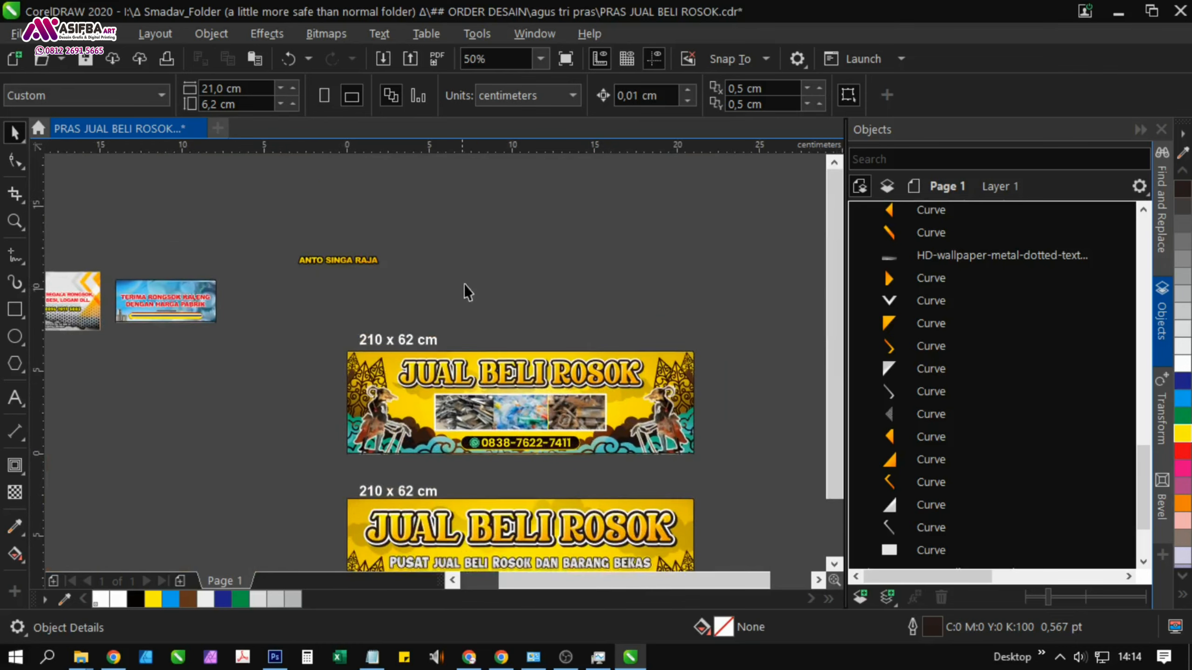
pyautogui.moveTo(224, 237); pyautogui.dragTo(185, 256)
pyautogui.scroll(1, 203, 301)
pyautogui.click(215, 268)
pyautogui.rightClick(353, 246)
pyautogui.click(465, 67)
pyautogui.click(436, 231)
pyautogui.scroll(1, 416, 285)
pyautogui.scroll(-2, 416, 285)
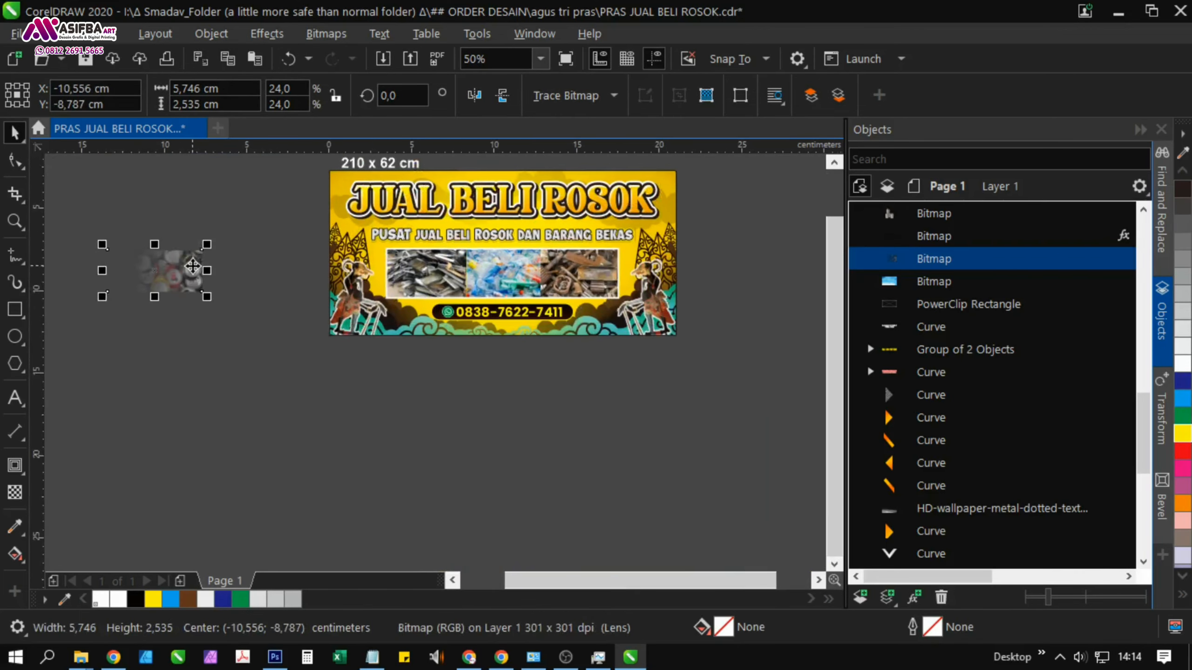
# Place the faded cans photo inside the taller banner's background PowerClip
pyautogui.rightClick(192, 266)
pyautogui.click(262, 356)
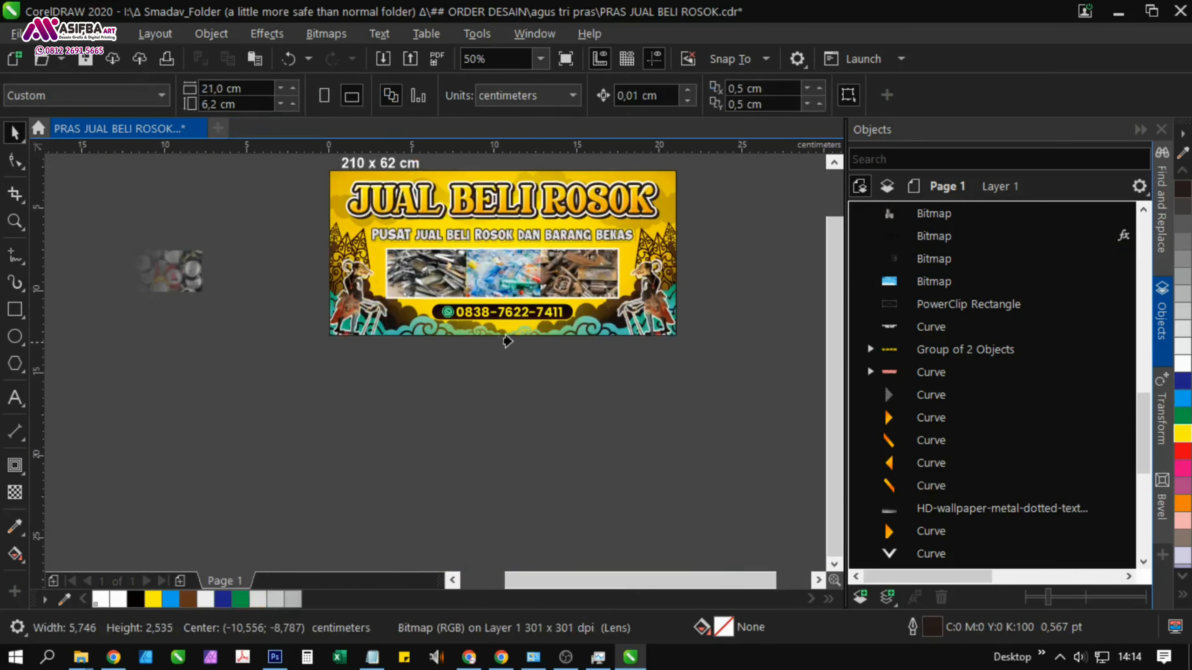
pyautogui.click(478, 331)
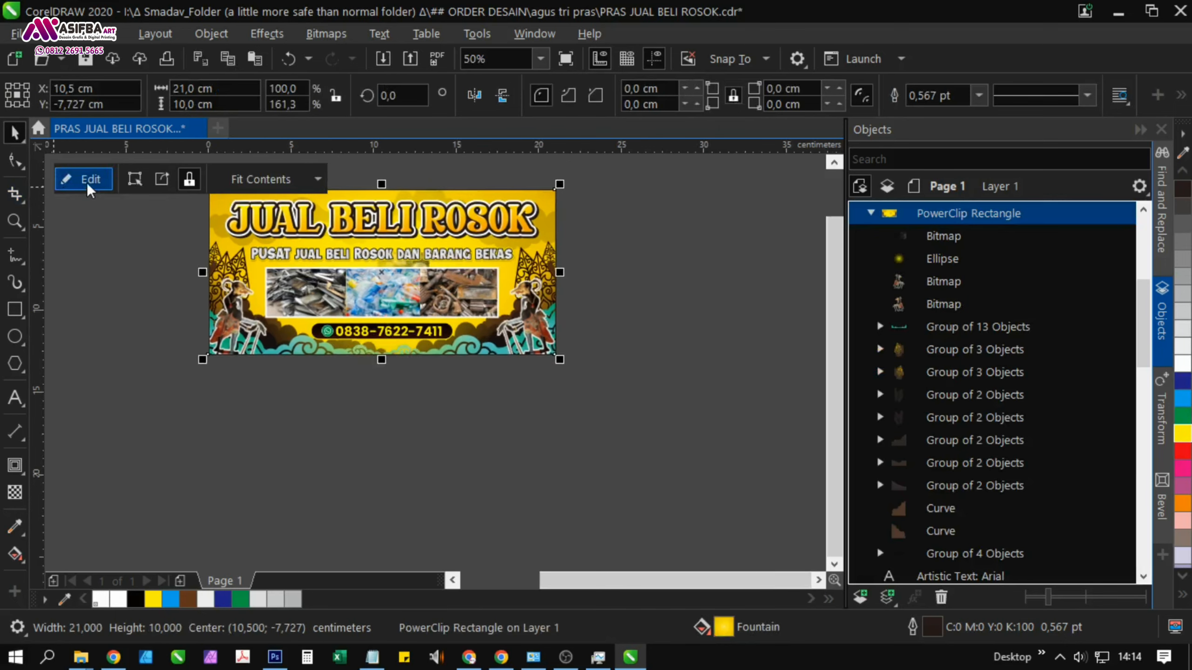
# Enlarge the cans photo from its centre to about 23.2 × 10.2 cm and send it behind the other PowerClip contents
pyautogui.click(88, 182)
pyautogui.click(400, 293)
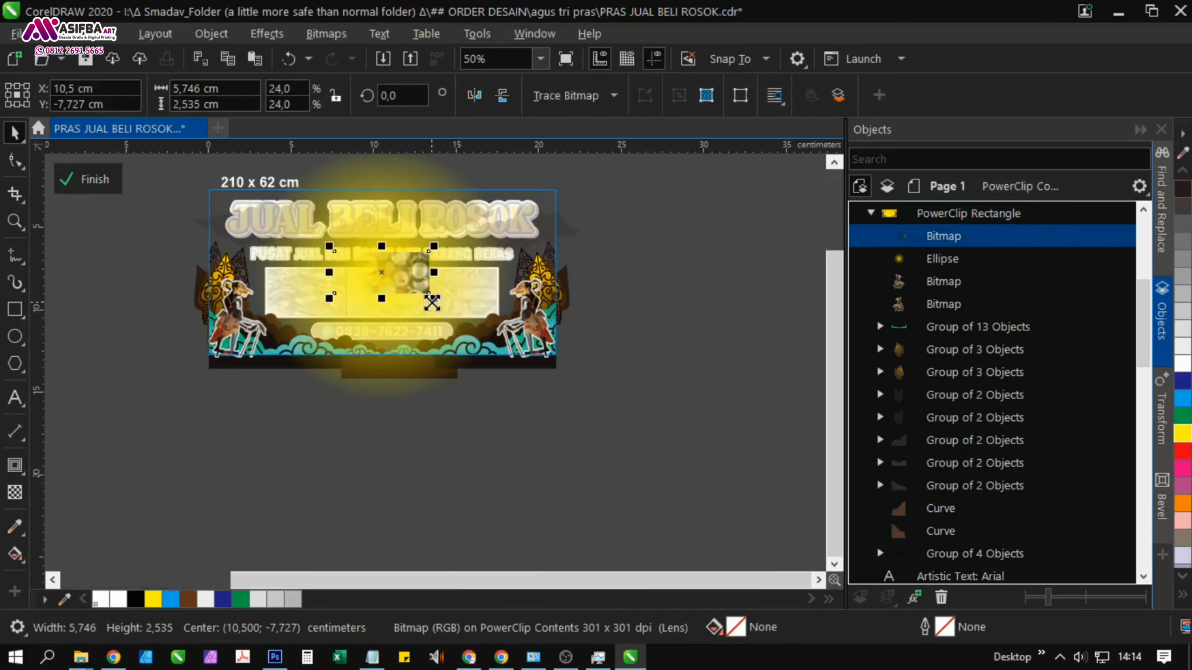
pyautogui.moveTo(425, 298); pyautogui.dragTo(578, 493)
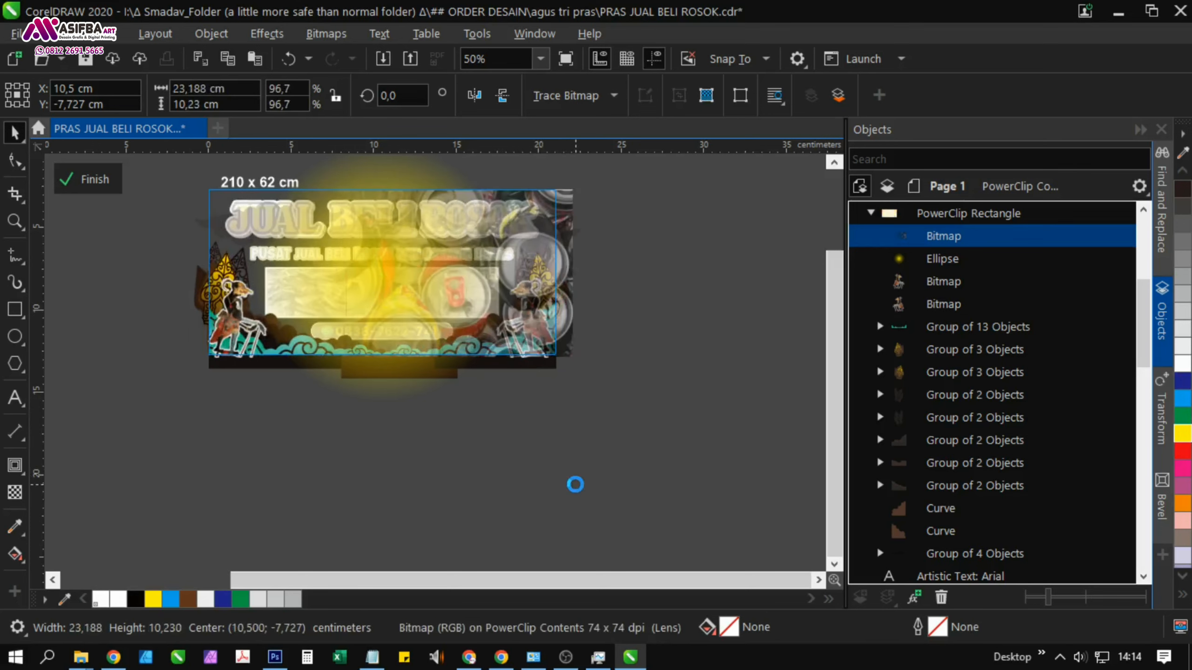
pyautogui.hotkey('shift', 'pagedown')
pyautogui.click(93, 186)
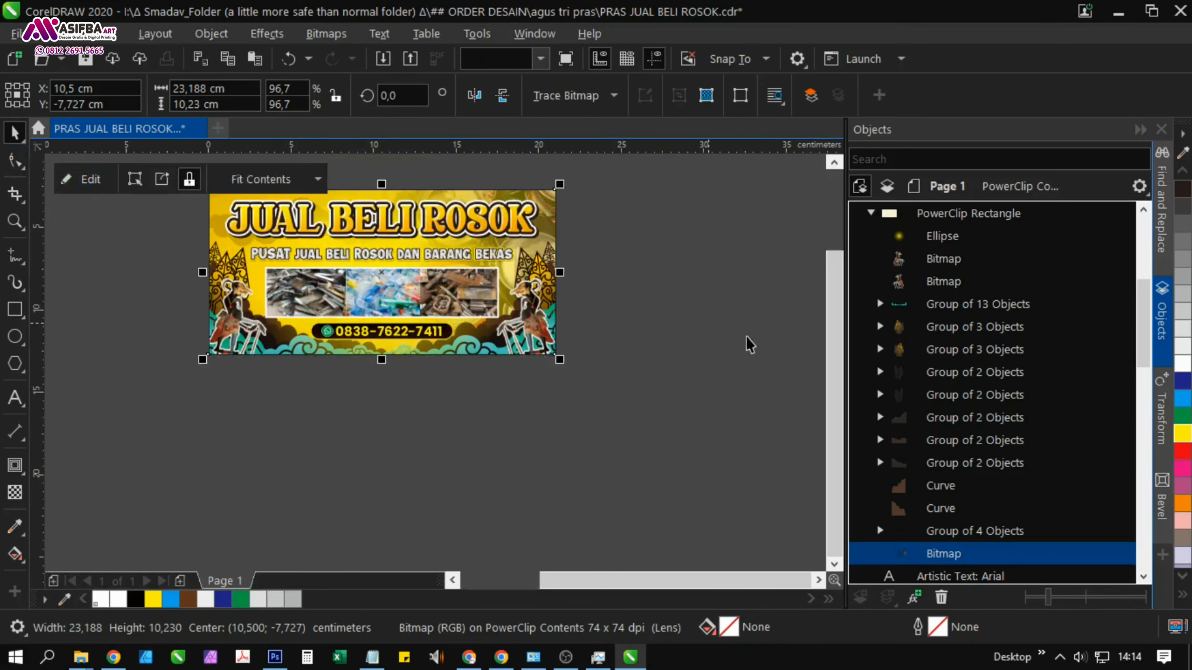
pyautogui.click(713, 359)
pyautogui.scroll(2, 556, 217)
pyautogui.click(557, 216)
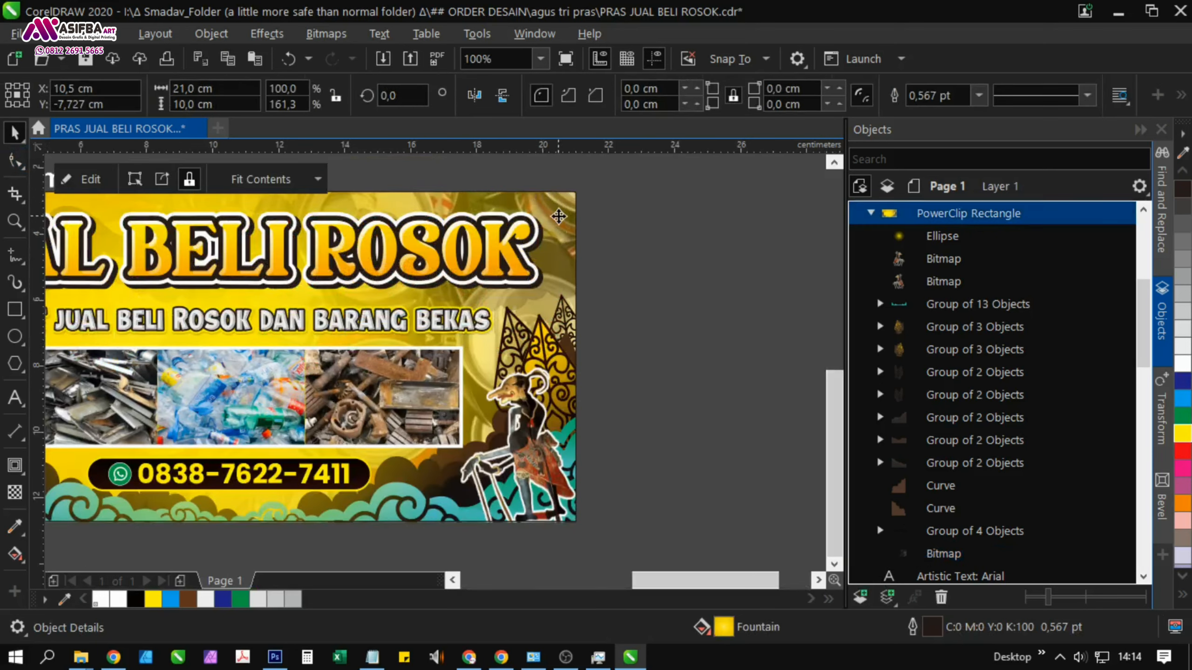
pyautogui.scroll(2, 557, 216)
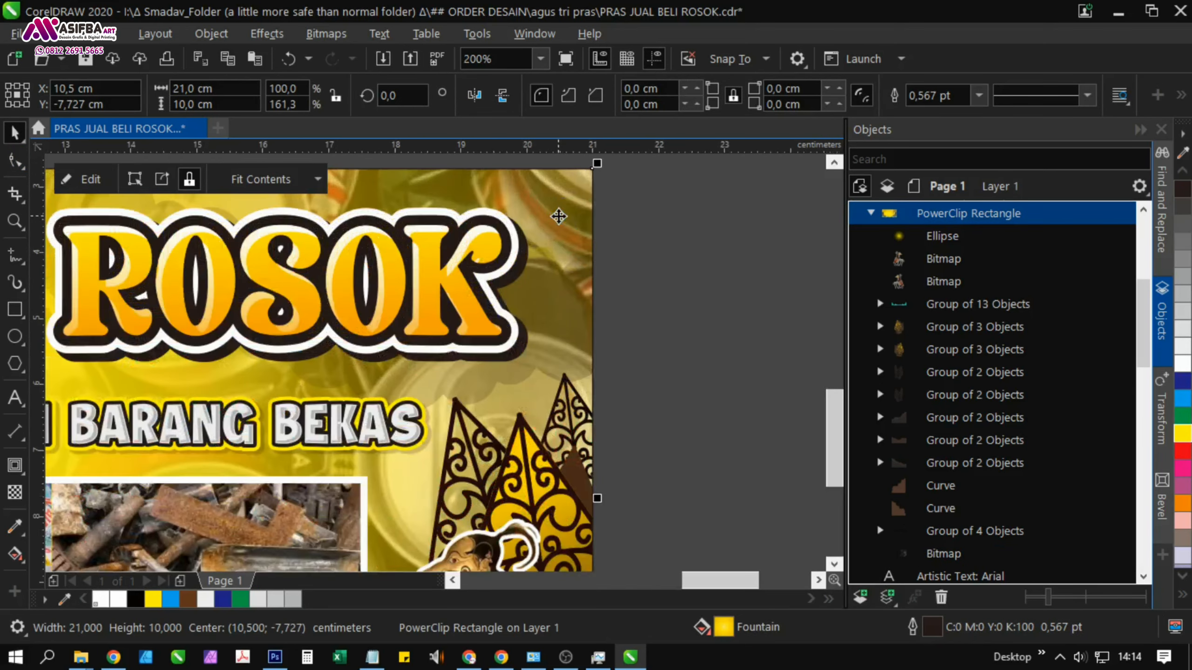
pyautogui.scroll(-4, 595, 277)
pyautogui.click(636, 282)
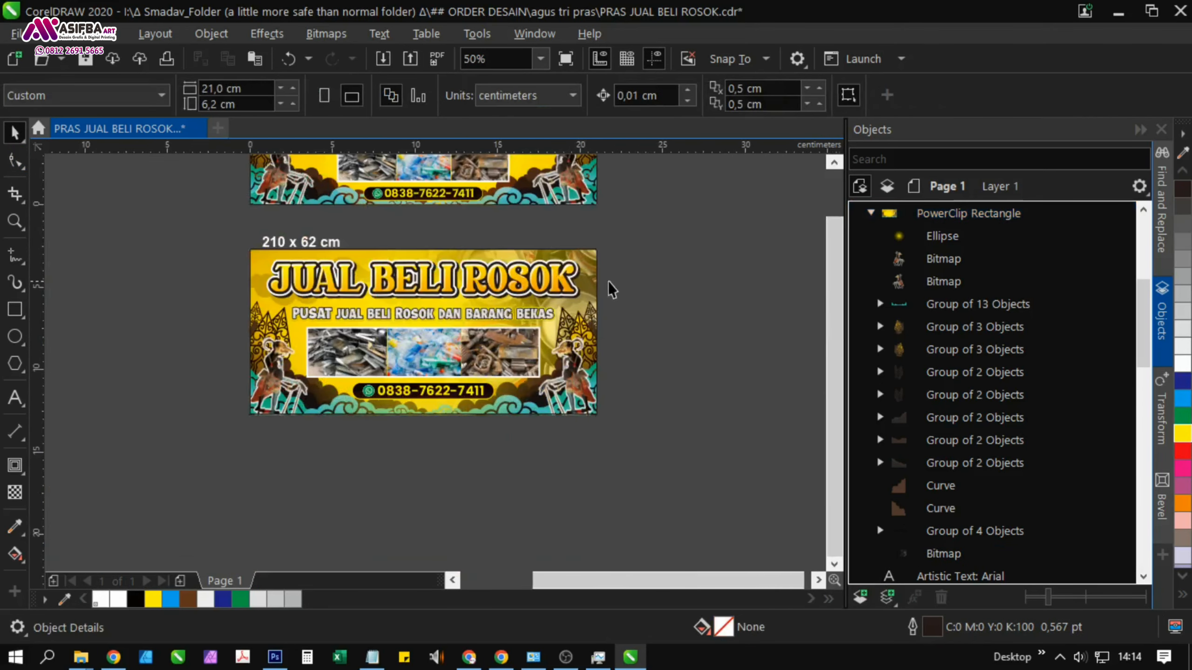
# Stretch the cans photo's linear transparency farther past the banner's right edge, inside the taller banner's background PowerClip
pyautogui.click(594, 276)
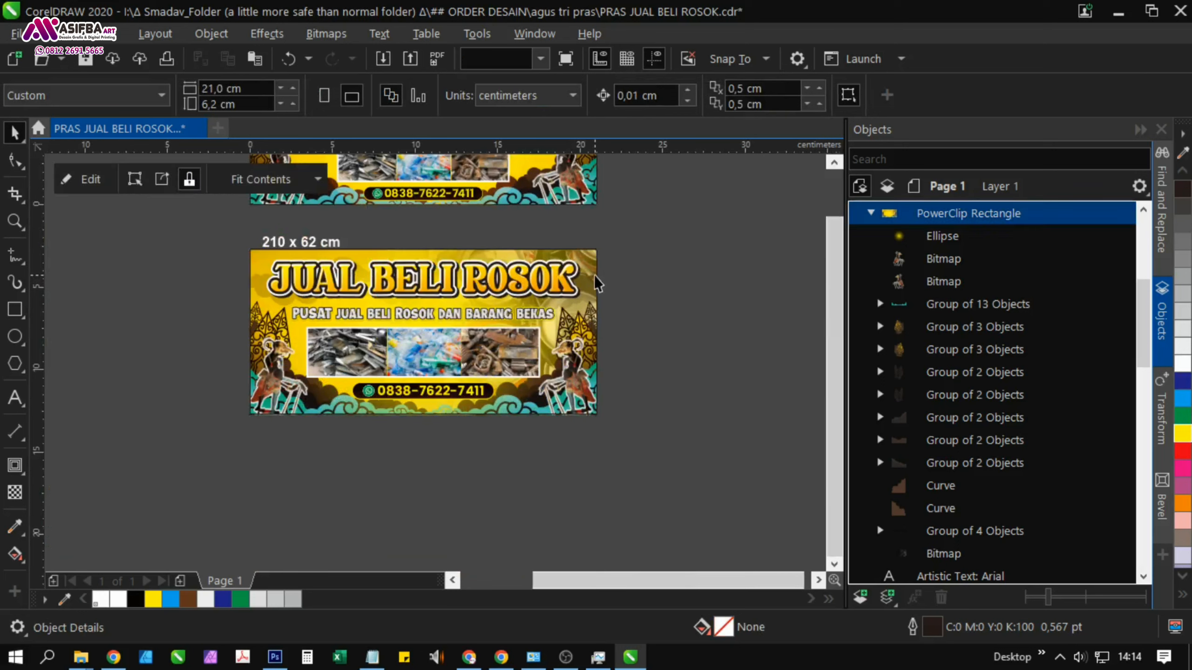
pyautogui.click(92, 180)
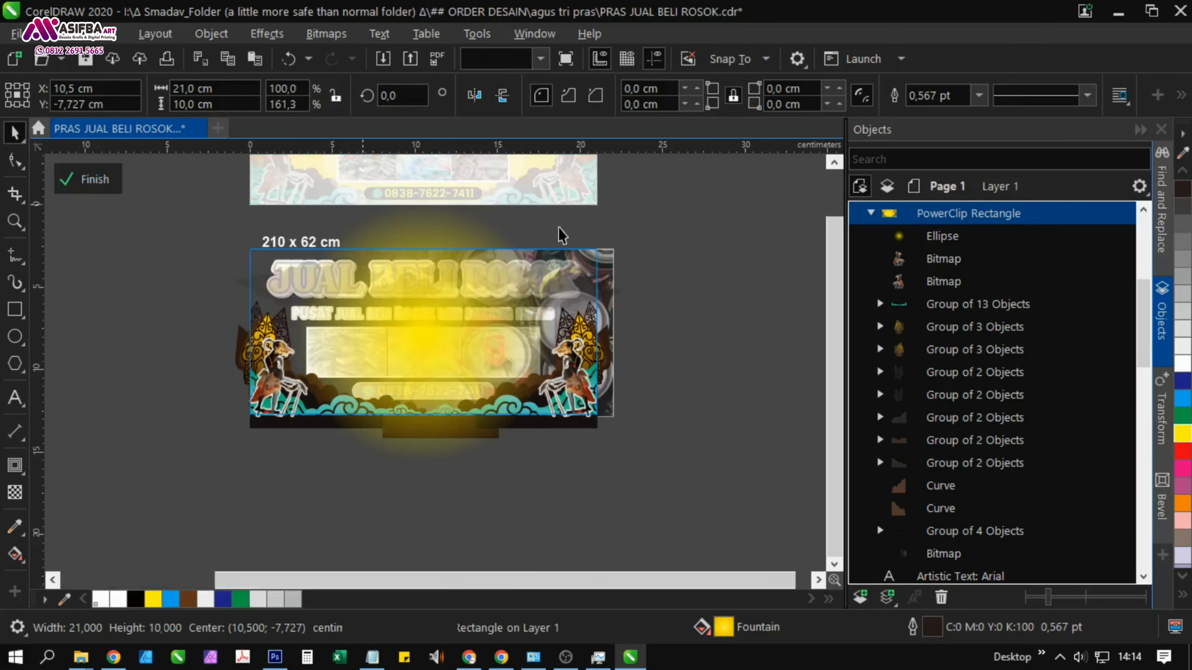
pyautogui.click(610, 286)
pyautogui.moveTo(611, 286); pyautogui.dragTo(572, 268)
pyautogui.click(587, 365)
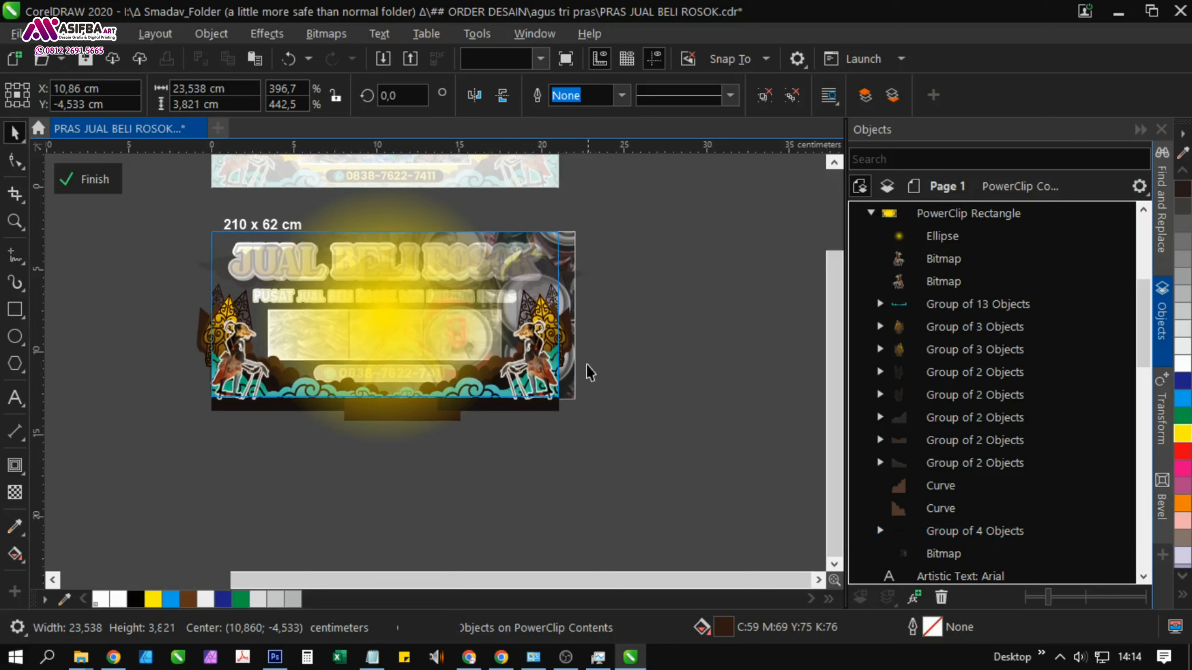
pyautogui.click(570, 379)
pyautogui.click(18, 495)
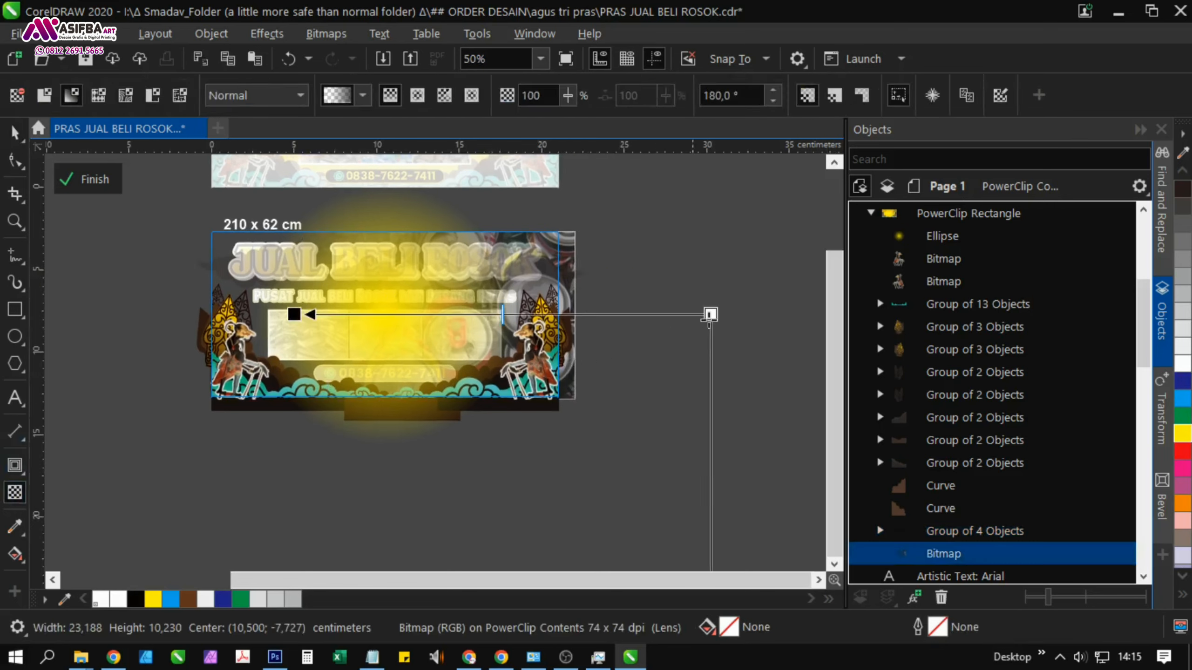
pyautogui.moveTo(714, 318); pyautogui.dragTo(796, 319)
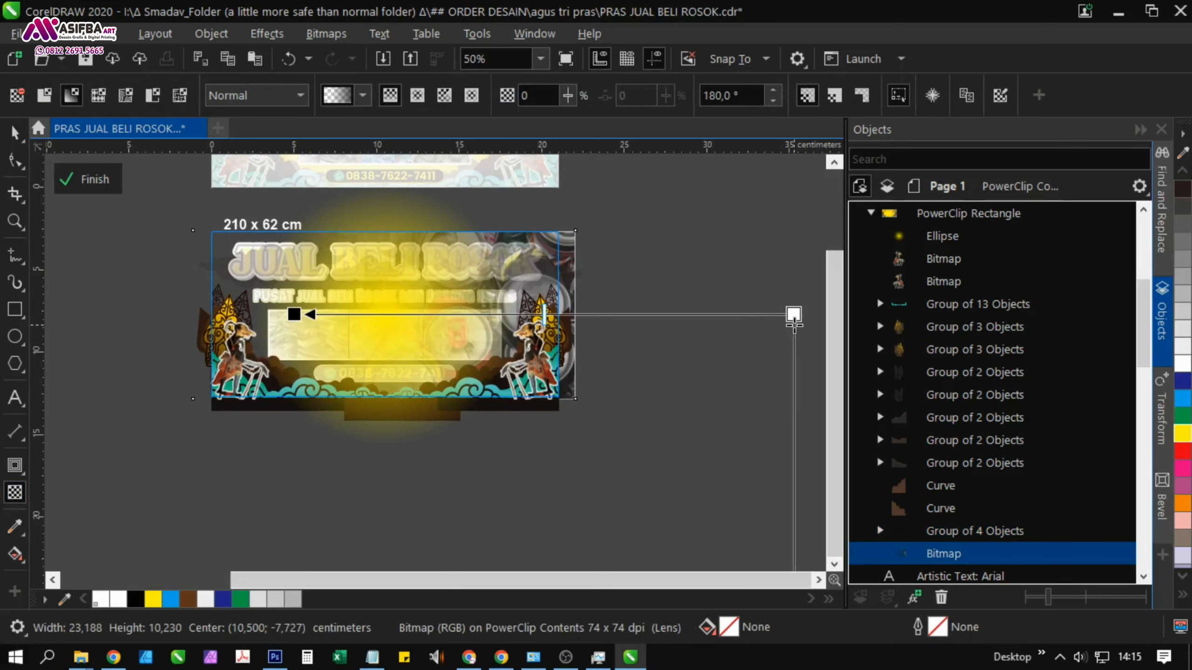
pyautogui.click(664, 404)
pyautogui.click(84, 180)
pyautogui.press('space')
pyautogui.click(616, 488)
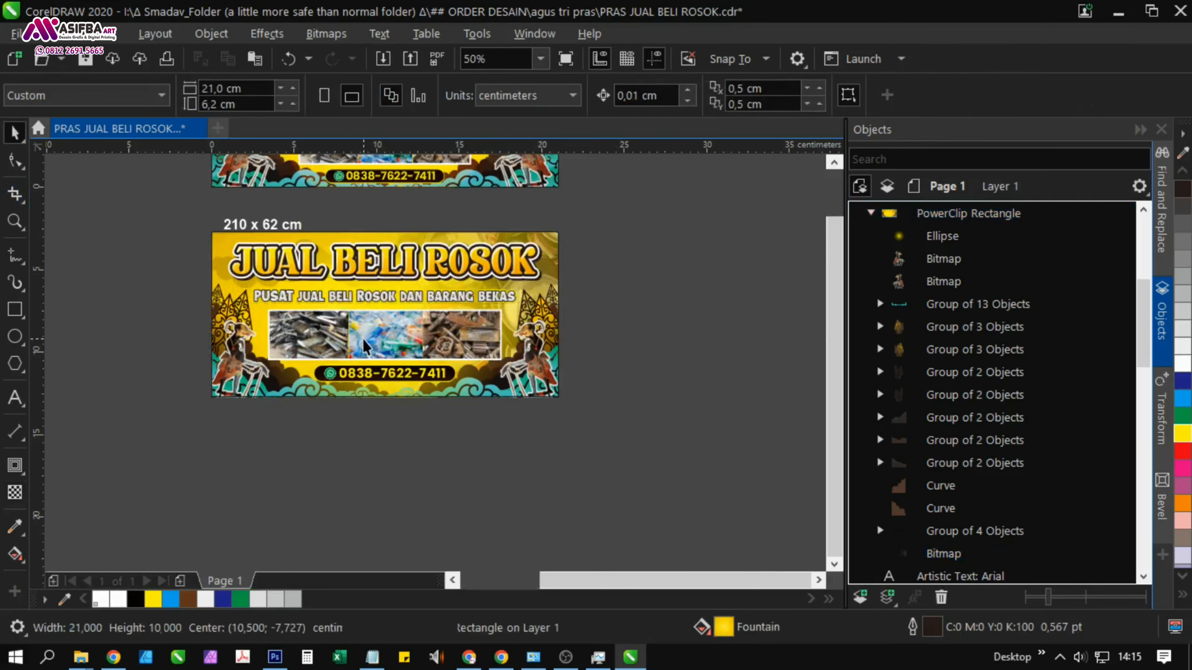
# Copy the scrap photo strip to the empty area below the taller banner and extract the copy's PowerClip contents
pyautogui.click(368, 346)
pyautogui.moveTo(368, 345); pyautogui.dragTo(386, 415)
pyautogui.rightClick(386, 415)
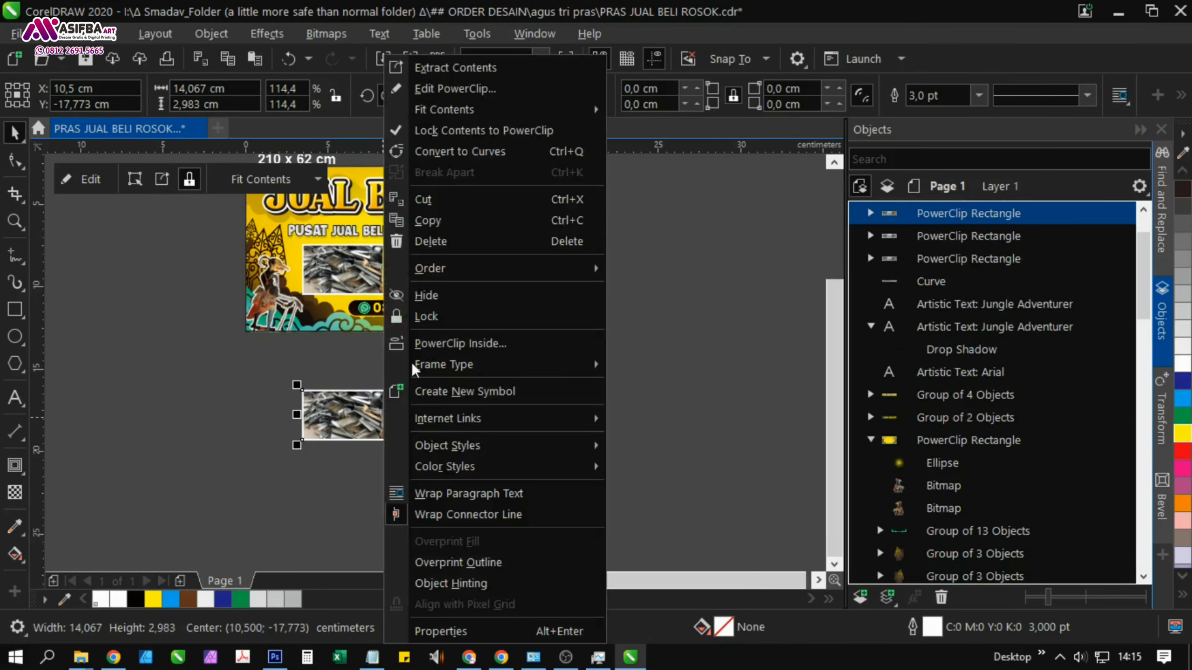
pyautogui.click(455, 67)
pyautogui.click(679, 359)
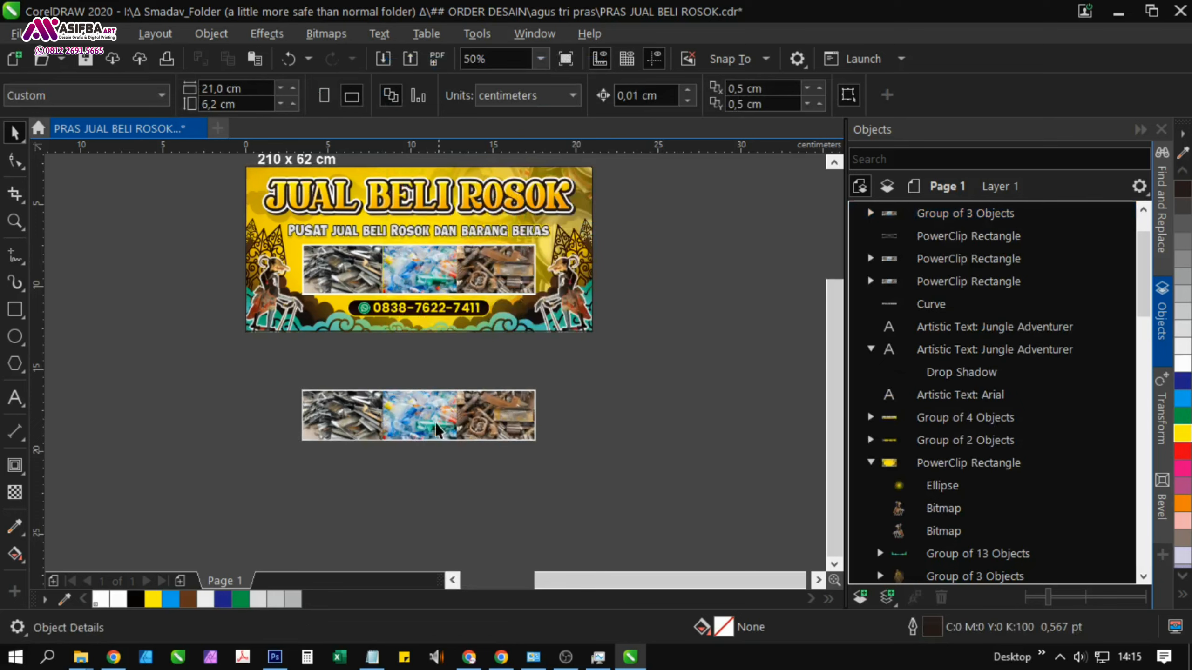
# Move the extracted scrap photos clear of the empty PowerClip frame below the taller banner and ungroup them
pyautogui.scroll(1, 435, 434)
pyautogui.click(435, 435)
pyautogui.scroll(-1, 689, 407)
pyautogui.moveTo(550, 394); pyautogui.dragTo(341, 432)
pyautogui.click(764, 96)
pyautogui.click(591, 545)
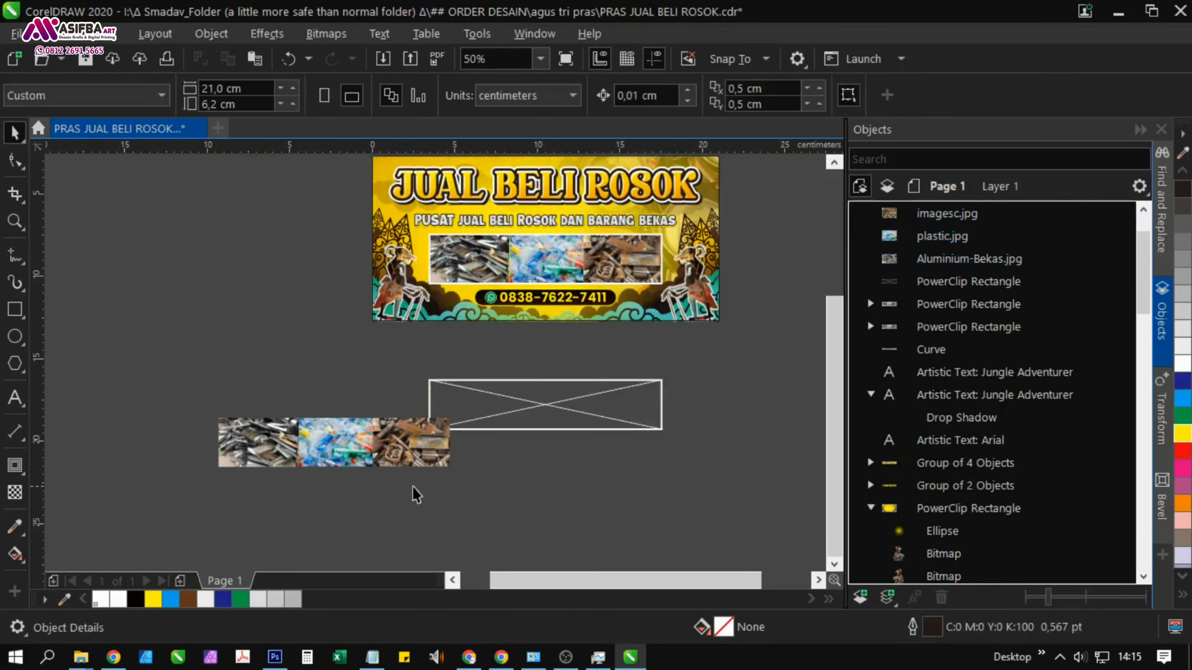
# Place the rusty scrap photo imagesc.jpg inside the taller banner's background PowerClip and open the PowerClip contents for editing
pyautogui.click(427, 462)
pyautogui.moveTo(428, 463); pyautogui.dragTo(195, 283)
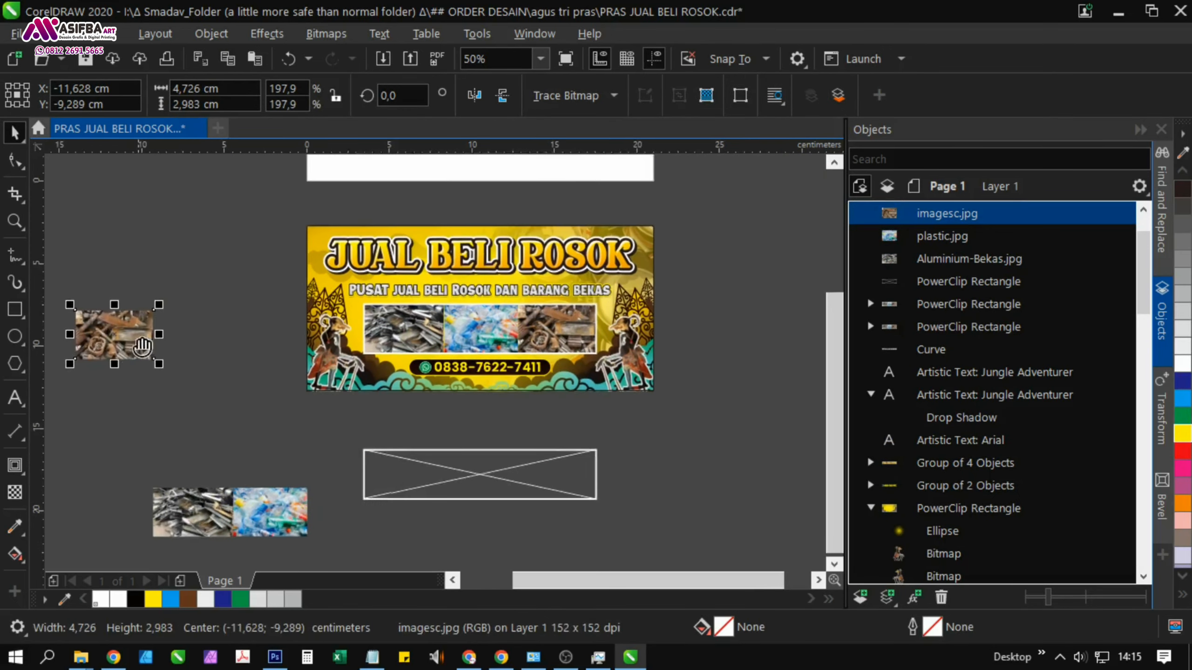
pyautogui.rightClick(138, 341)
pyautogui.click(212, 351)
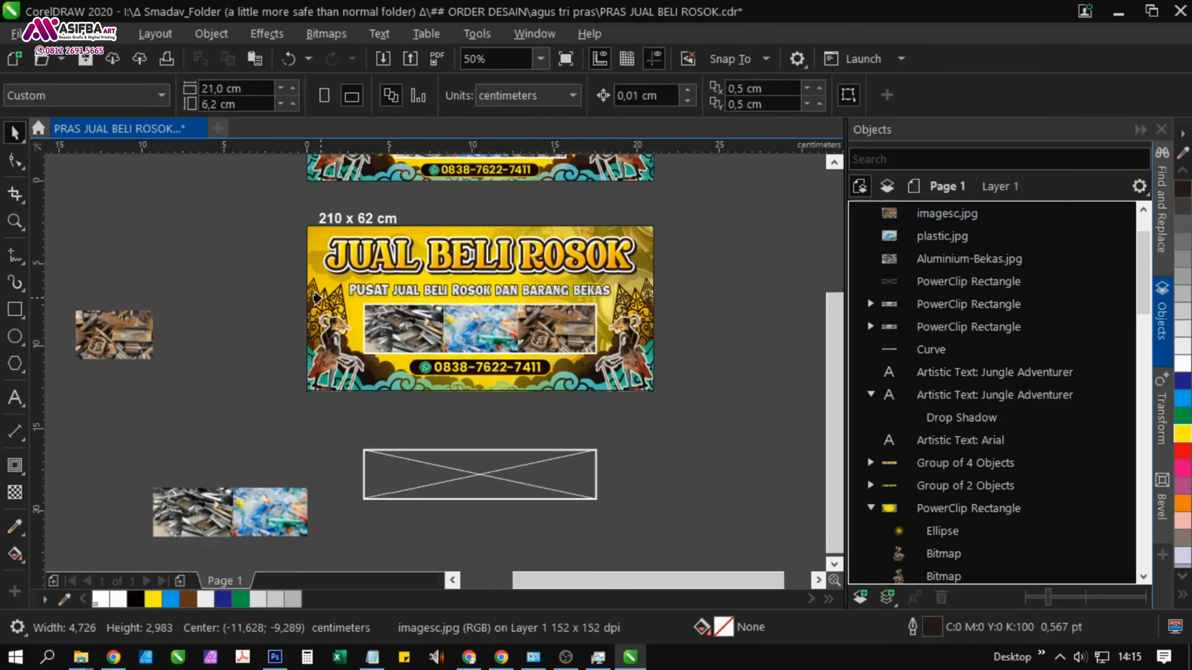
pyautogui.click(322, 299)
pyautogui.click(69, 181)
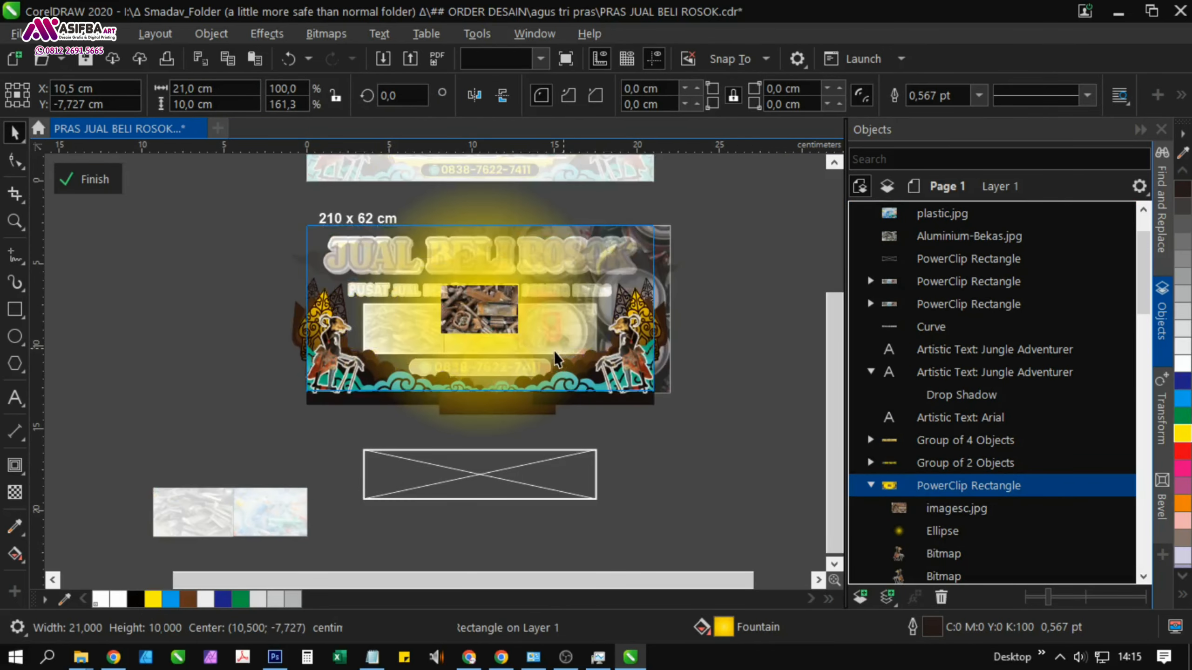
# Move the rusty scrap photo to the banner's upper-left corner and enlarge it to about 16.6 × 10.5 cm
pyautogui.click(479, 310)
pyautogui.moveTo(480, 314); pyautogui.dragTo(593, 479)
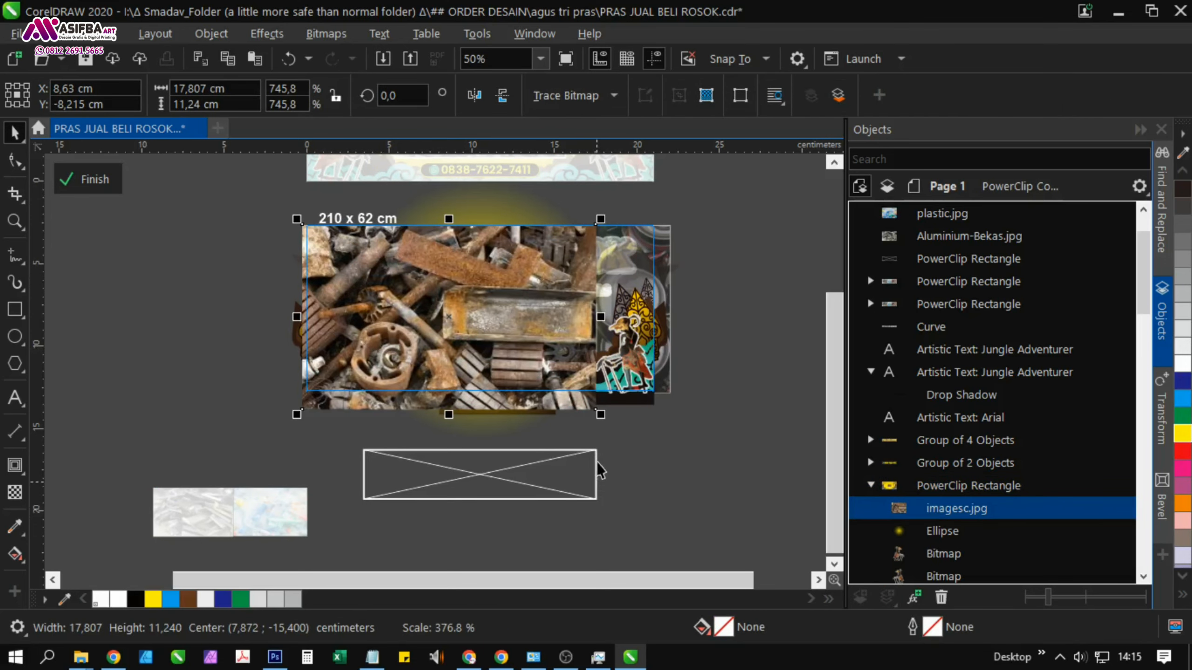
pyautogui.moveTo(598, 415); pyautogui.dragTo(580, 402)
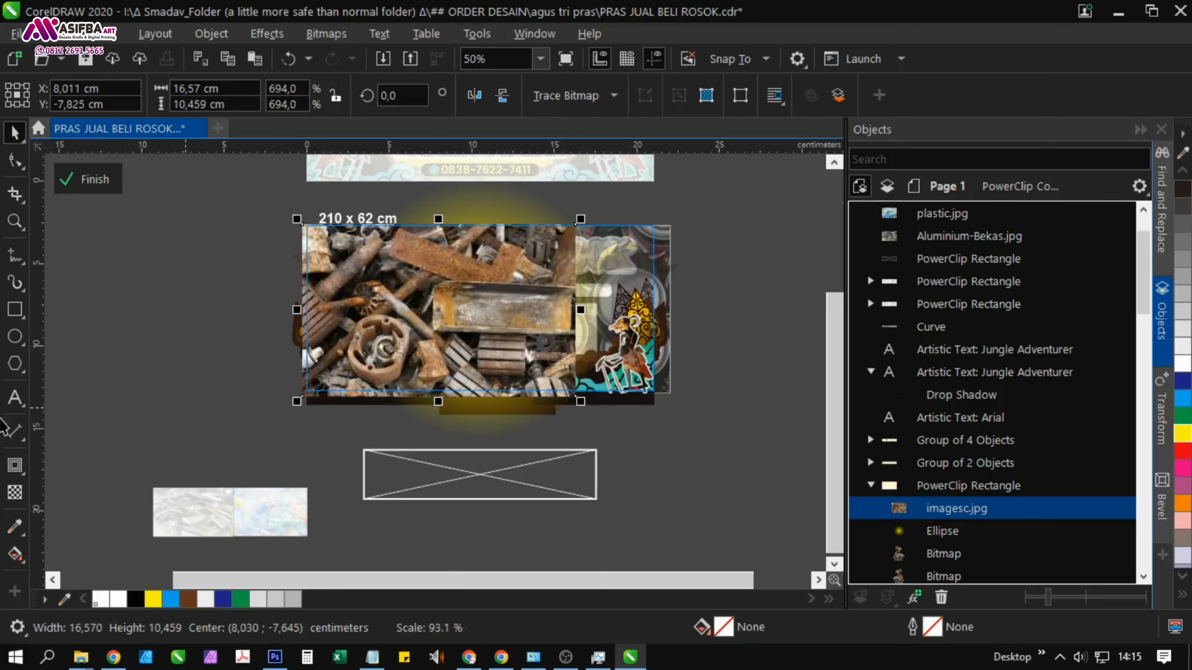
# Fade the rusty scrap photo out towards the right with a linear transparency and send it behind the other PowerClip contents
pyautogui.click(14, 491)
pyautogui.moveTo(132, 312); pyautogui.dragTo(590, 315)
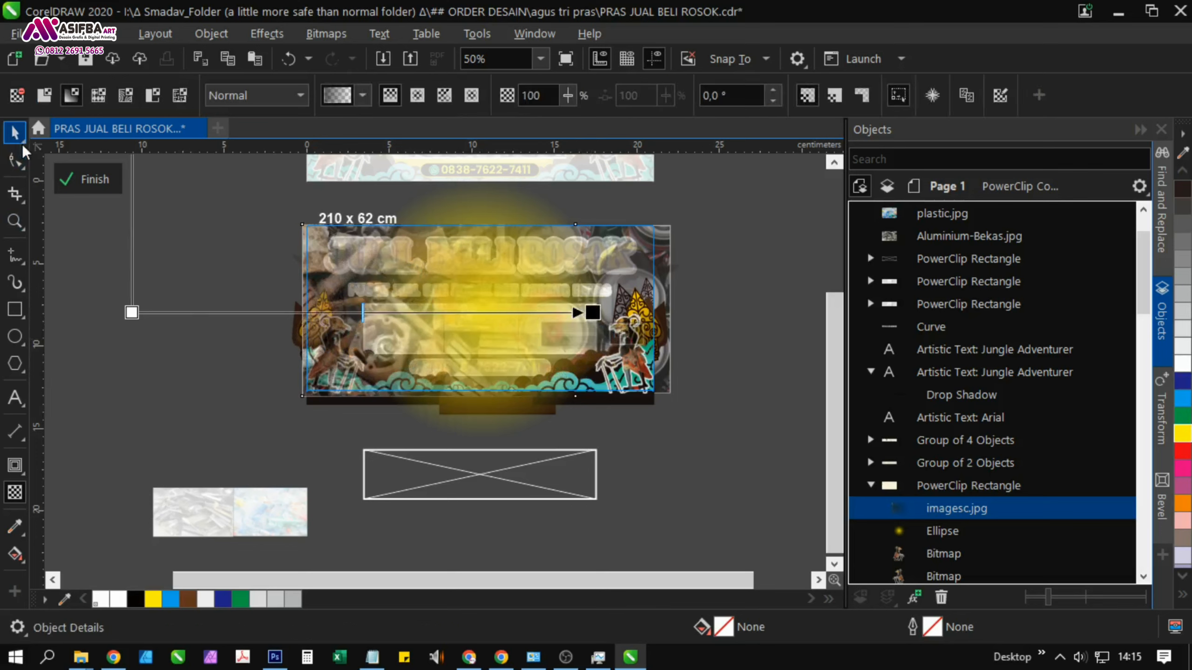
pyautogui.click(22, 140)
pyautogui.click(65, 131)
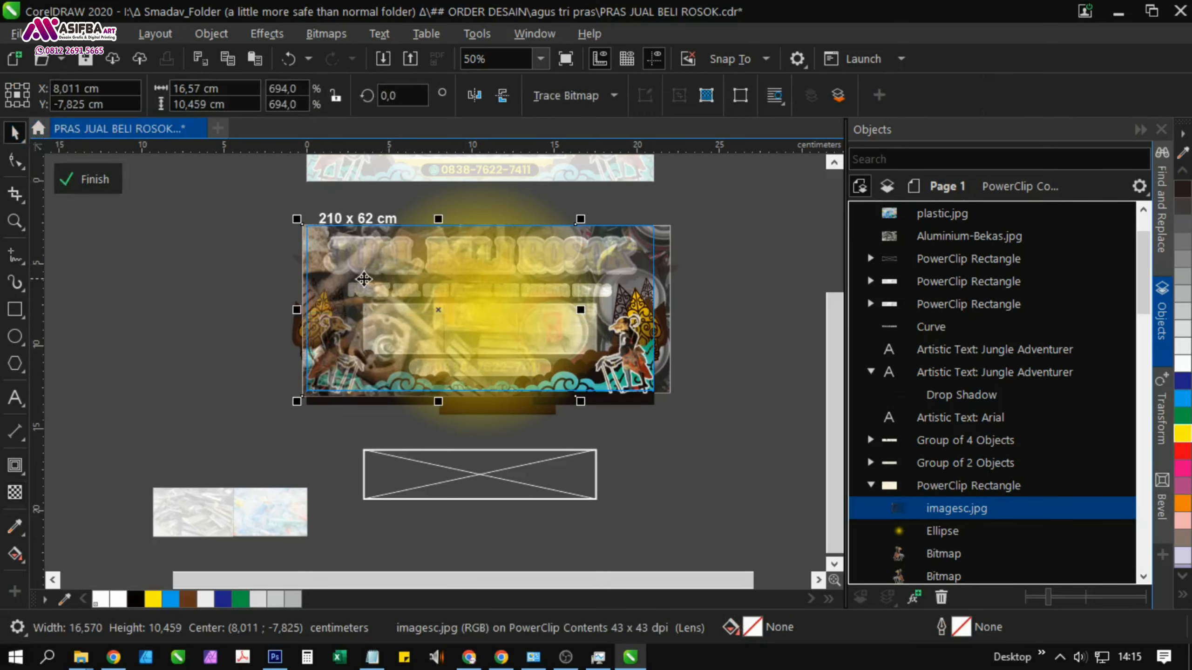
pyautogui.hotkey('shift', 'pagedown')
pyautogui.press('Escape')
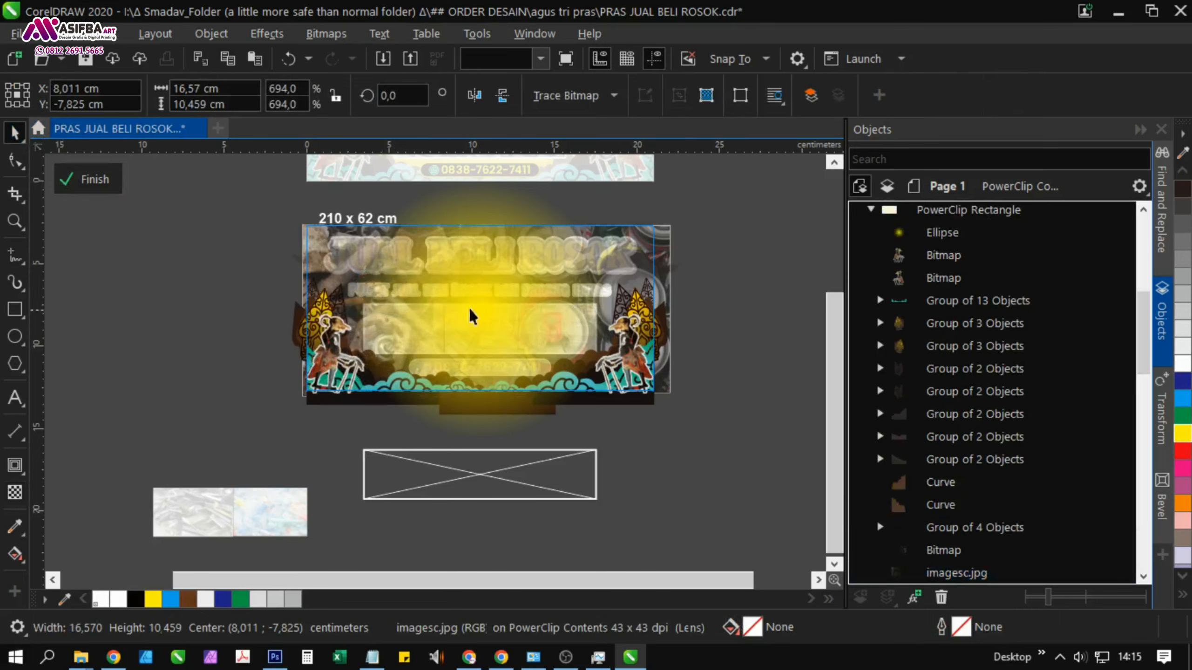
pyautogui.click(83, 179)
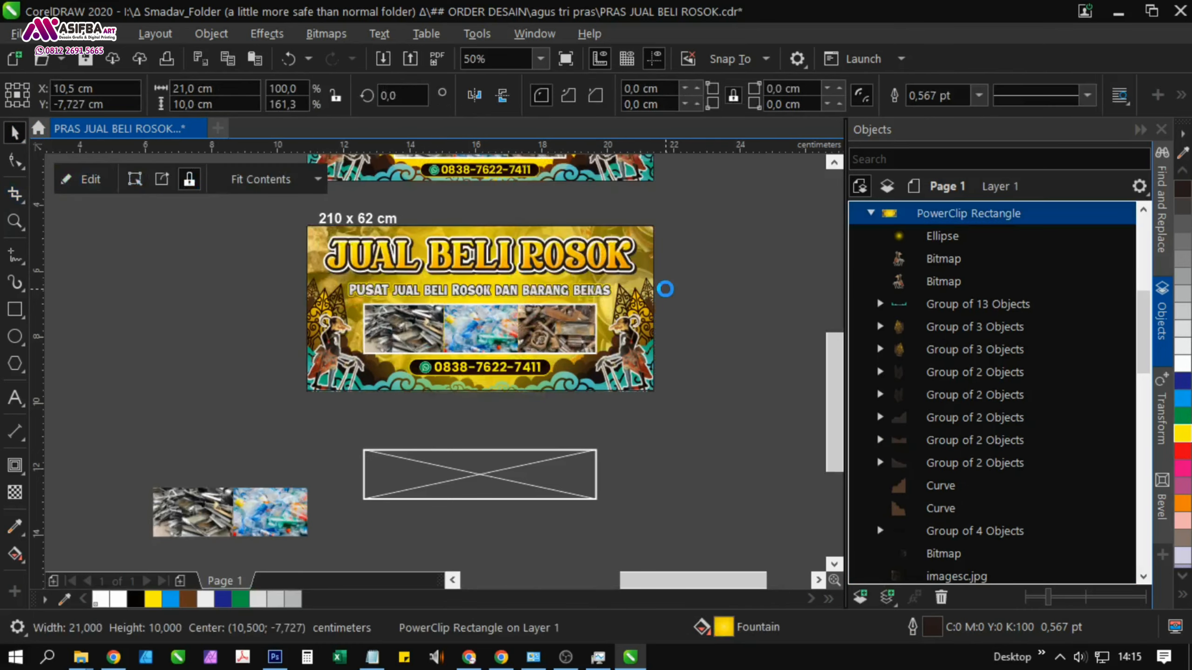
# Reopen the taller banner's background PowerClip for editing
pyautogui.scroll(2, 672, 332)
pyautogui.scroll(-2, 591, 346)
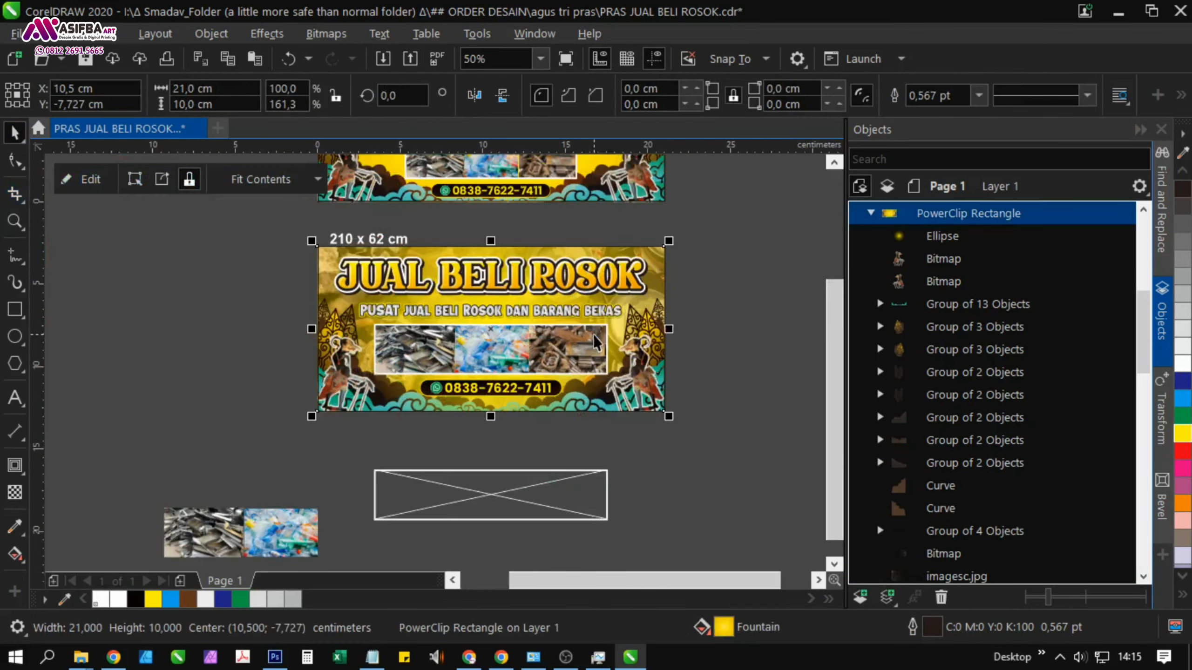
pyautogui.click(84, 180)
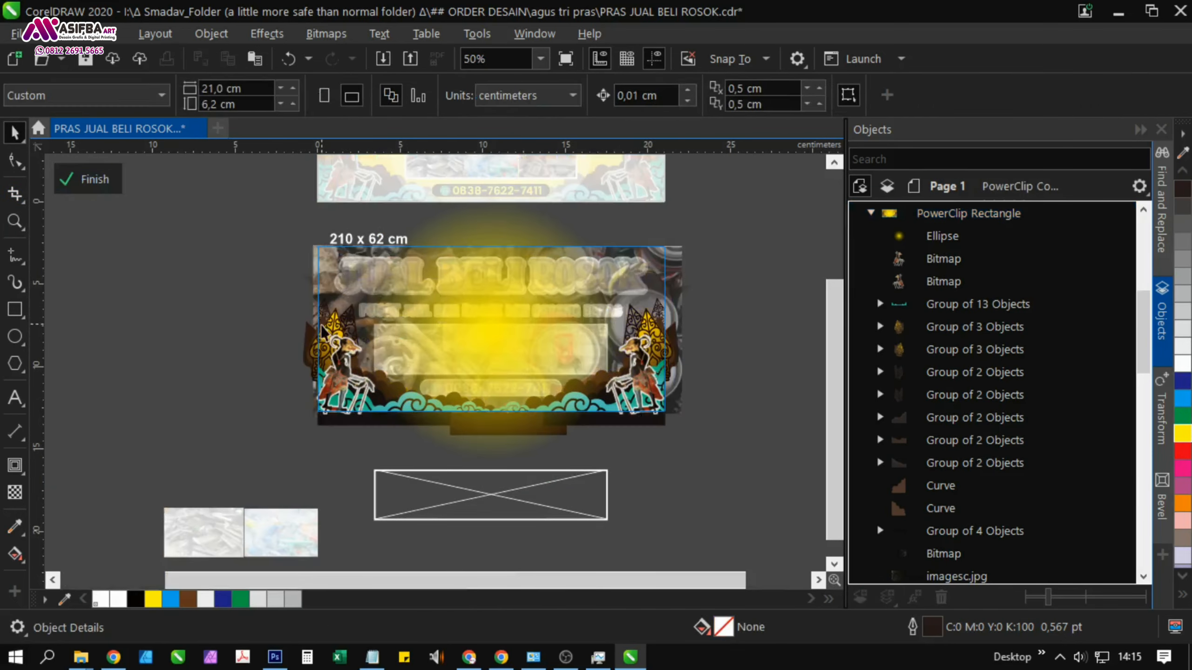
pyautogui.scroll(4, 306, 308)
pyautogui.click(341, 308)
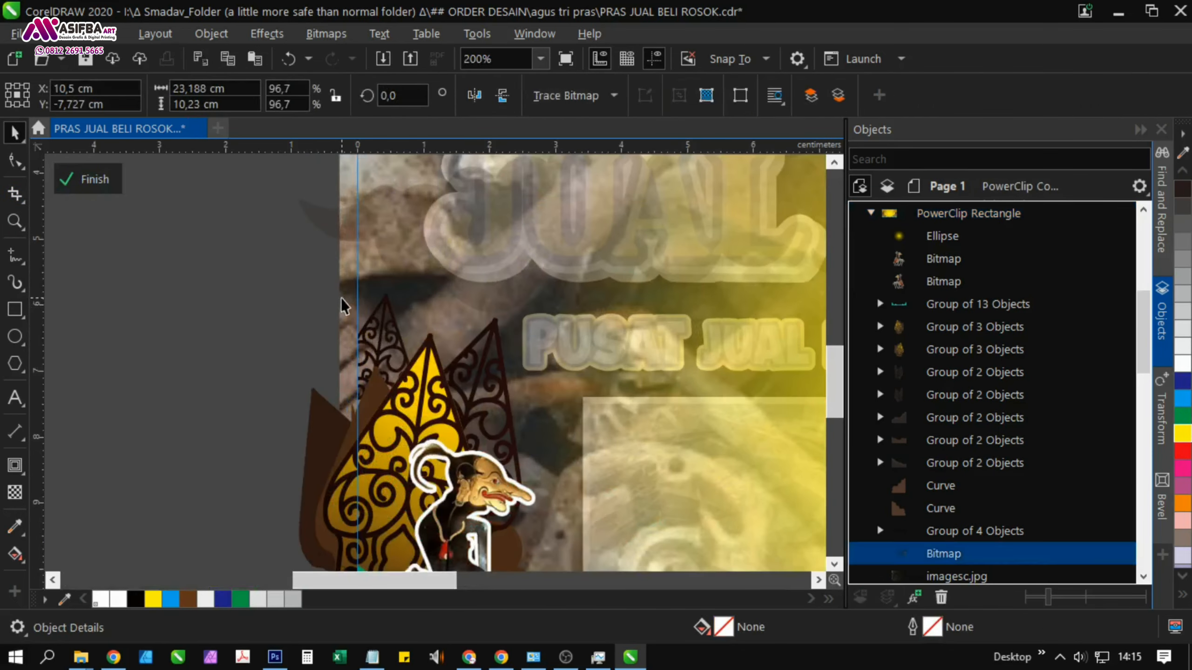
pyautogui.scroll(-4, 340, 305)
pyautogui.moveTo(341, 303); pyautogui.dragTo(315, 300)
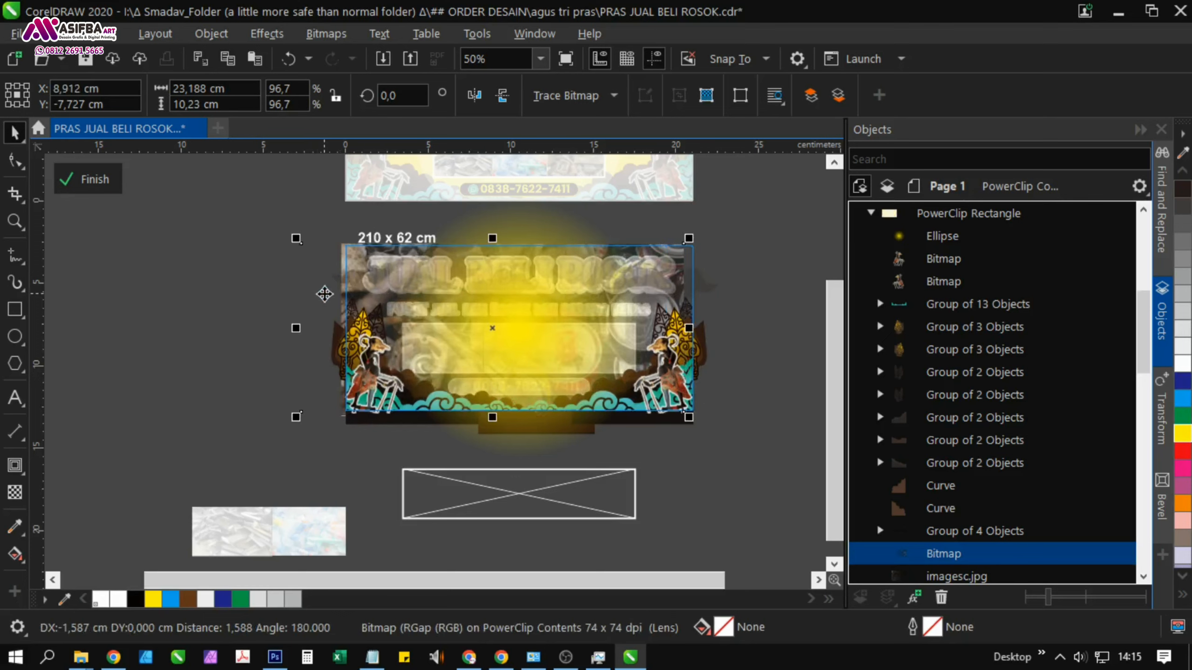
pyautogui.hotkey('ctrl', 'z')
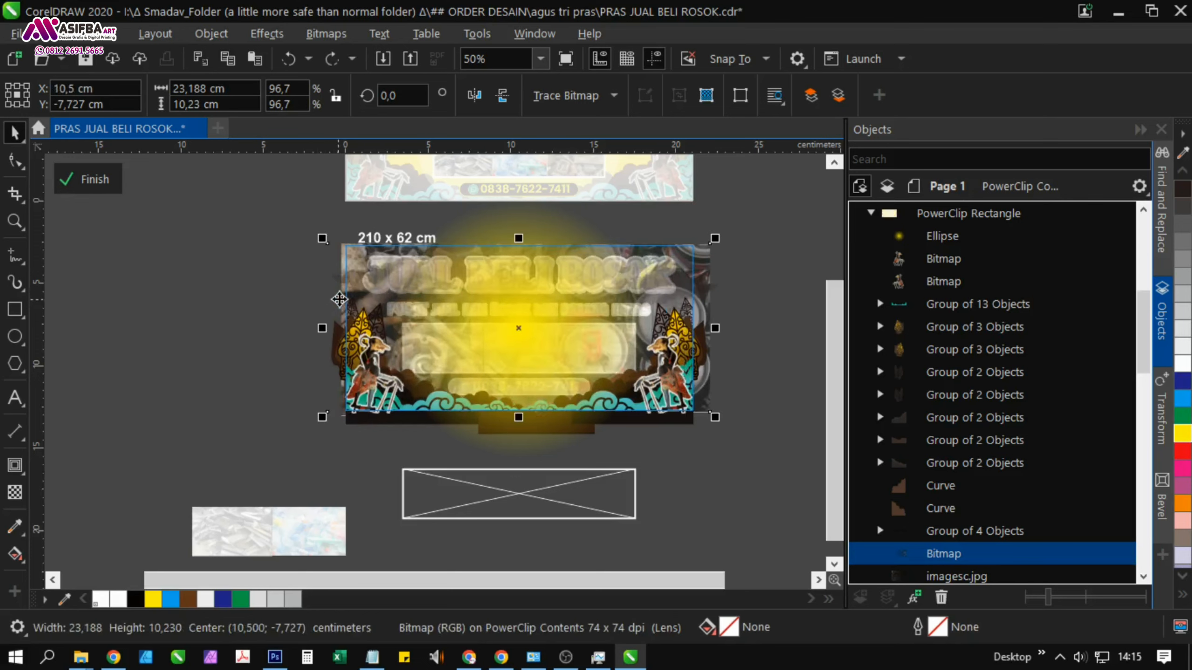
# Stretch the rusty scrap photo's linear transparency farther past the banner's left edge
pyautogui.hscroll(2, 462, 330)
pyautogui.scroll(-2, 978, 469)
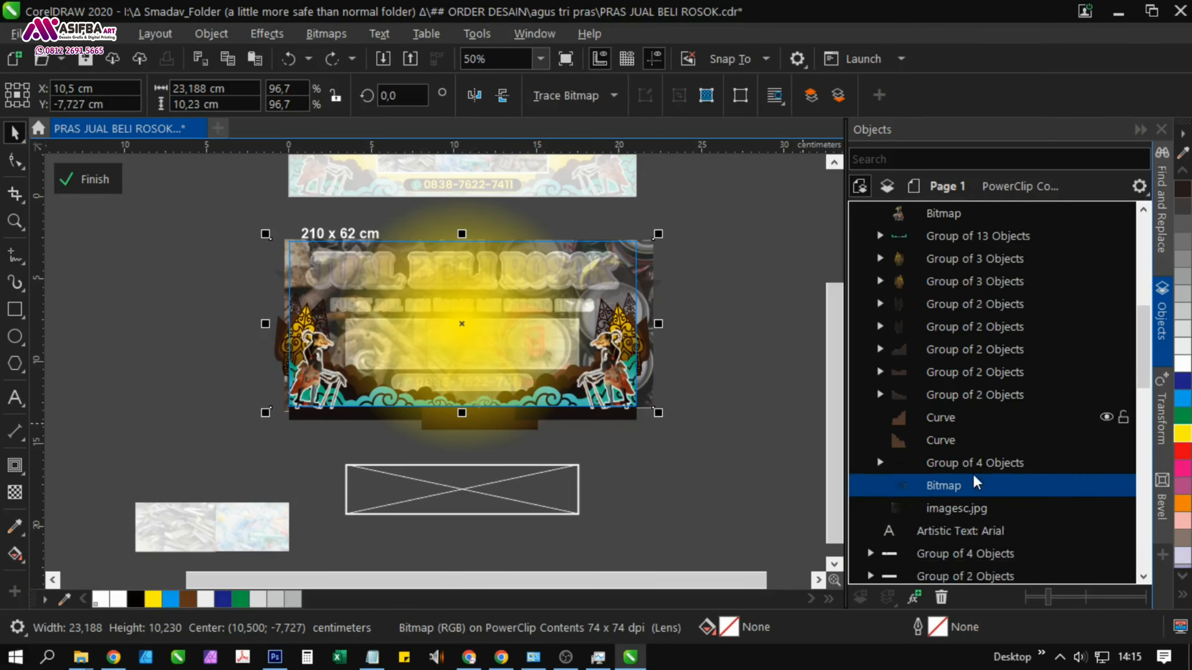
pyautogui.click(971, 509)
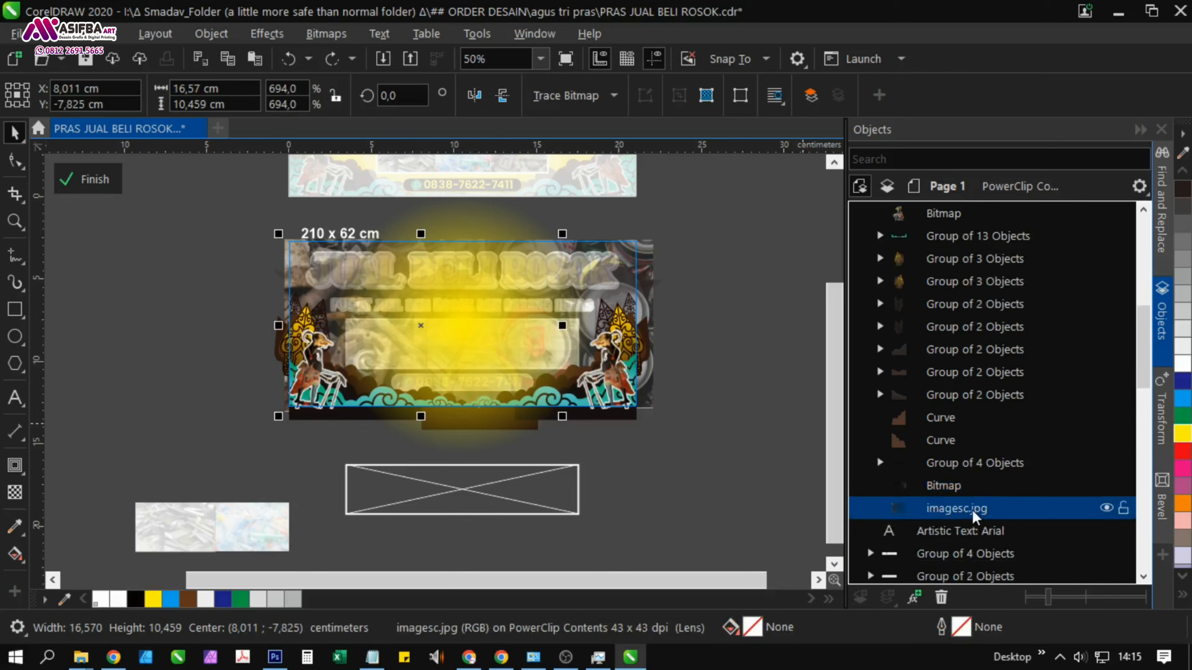
pyautogui.click(20, 495)
pyautogui.moveTo(232, 373); pyautogui.dragTo(366, 374)
pyautogui.moveTo(250, 329); pyautogui.dragTo(141, 345)
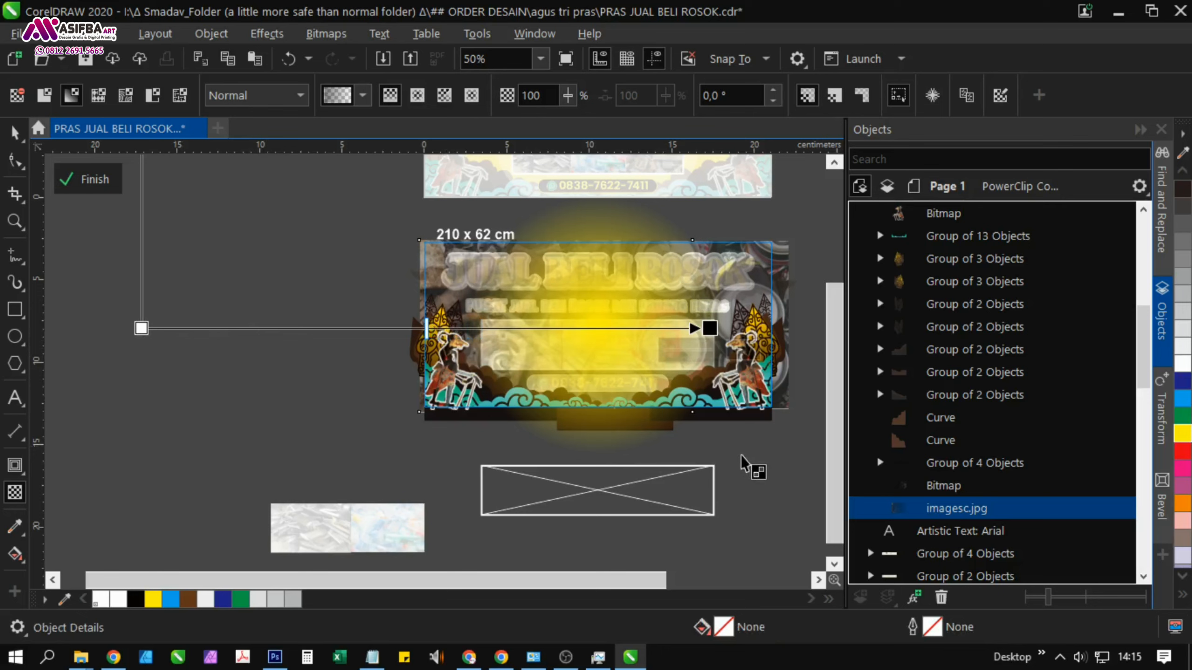
# Extend the opaque end of the cans photo's transparency farther to the right and finish editing the taller banner's PowerClip
pyautogui.moveTo(741, 456); pyautogui.dragTo(606, 466)
pyautogui.click(970, 490)
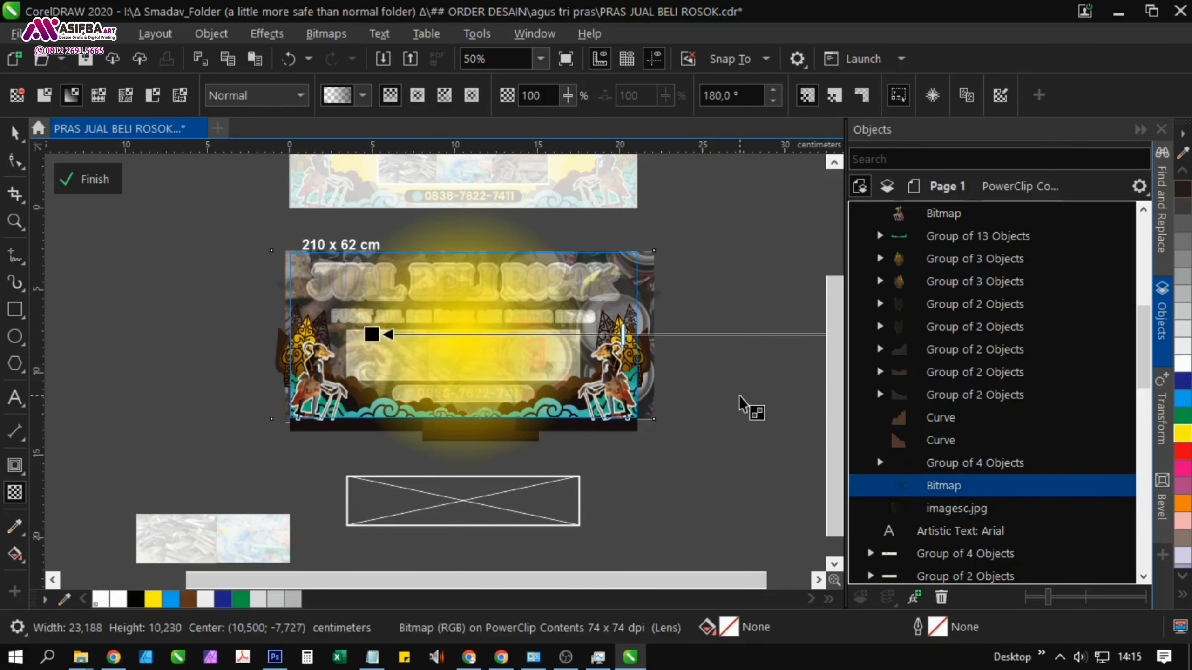
pyautogui.moveTo(739, 397); pyautogui.dragTo(337, 381)
pyautogui.moveTo(468, 319); pyautogui.dragTo(517, 329)
pyautogui.click(548, 404)
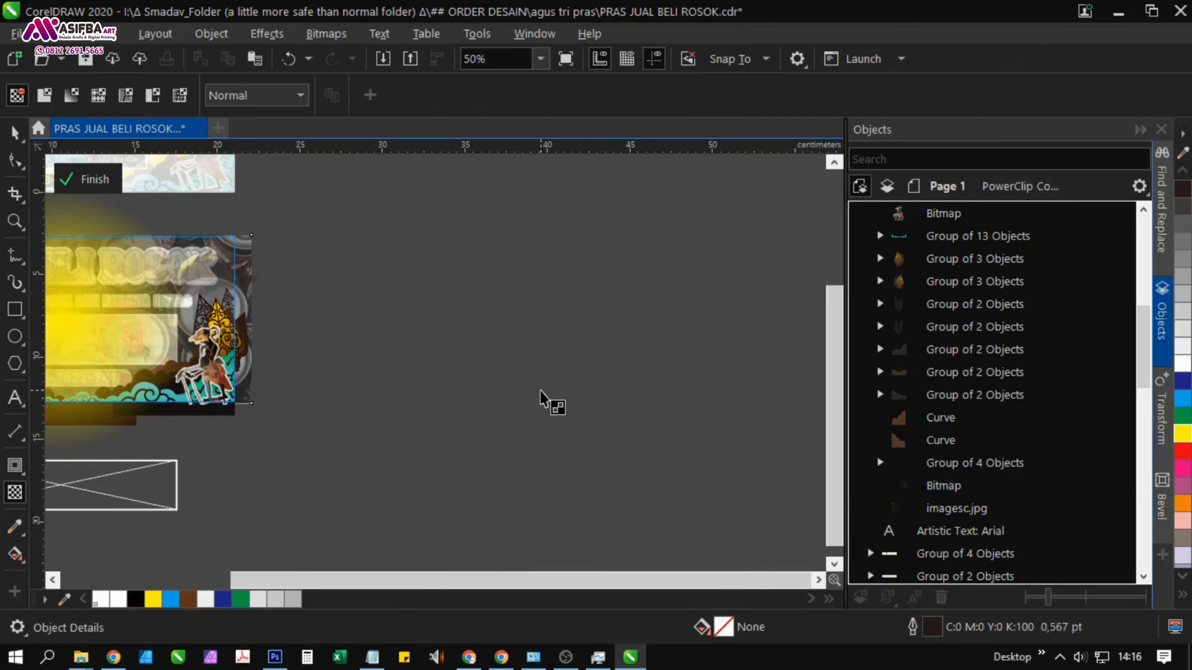
pyautogui.scroll(-2, 548, 405)
pyautogui.click(94, 180)
pyautogui.scroll(2, 293, 388)
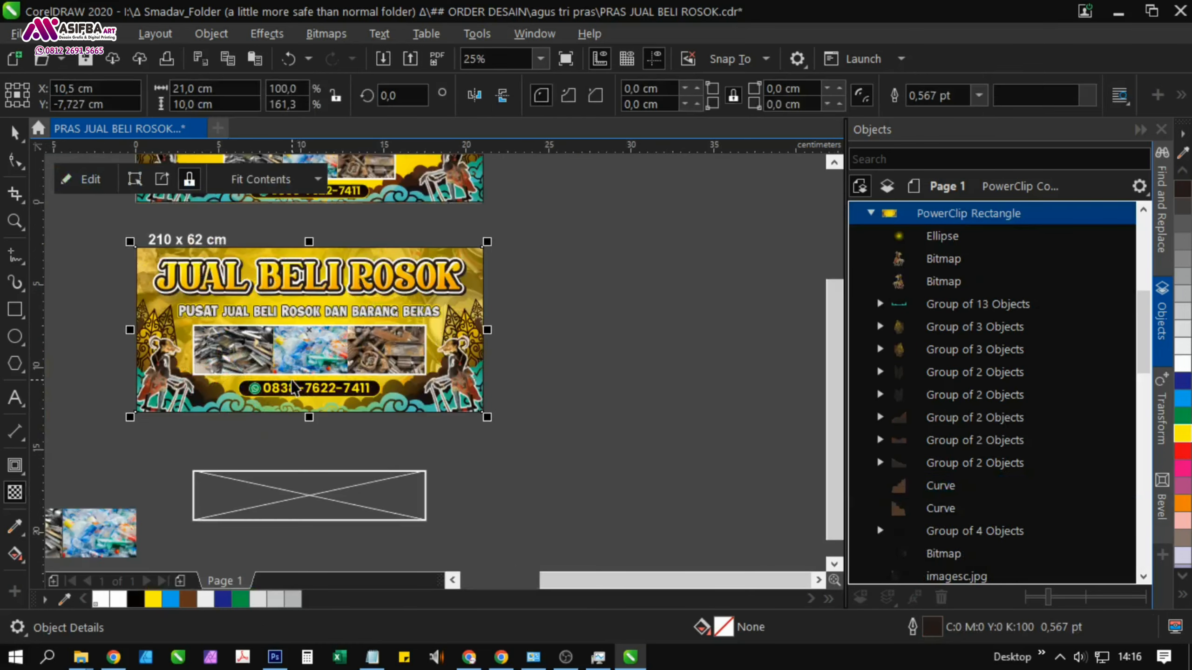
# Delete the empty PowerClip frame and the two leftover scrap photos below the taller banner
pyautogui.scroll(1, 323, 315)
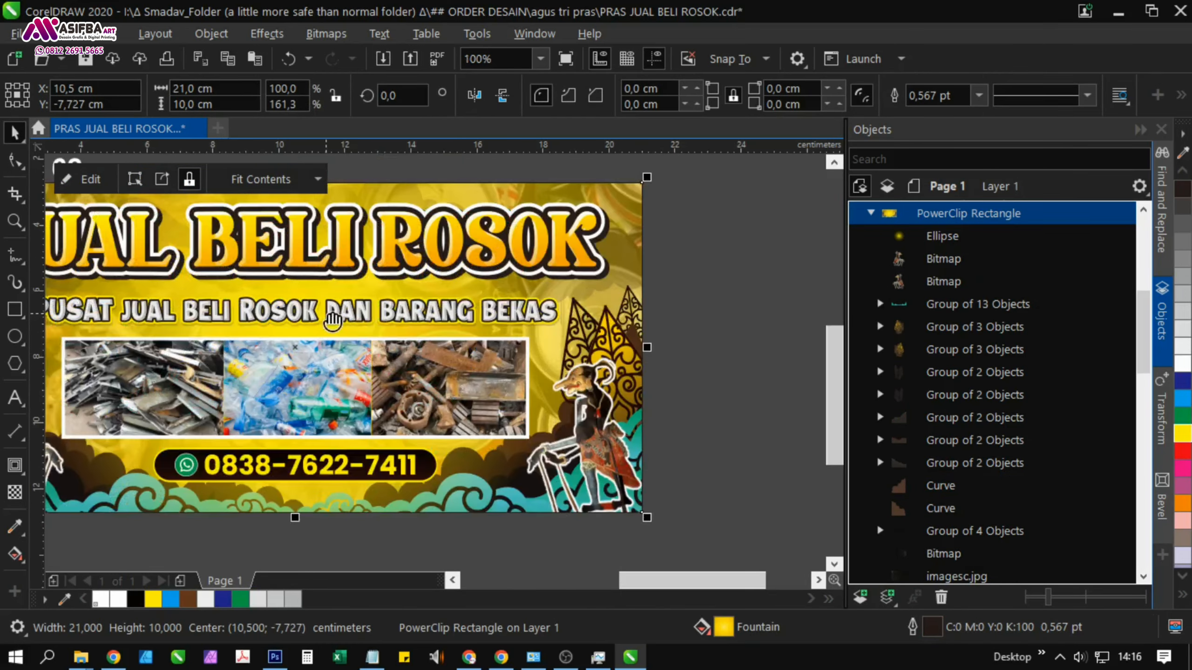
pyautogui.moveTo(334, 324); pyautogui.dragTo(480, 362)
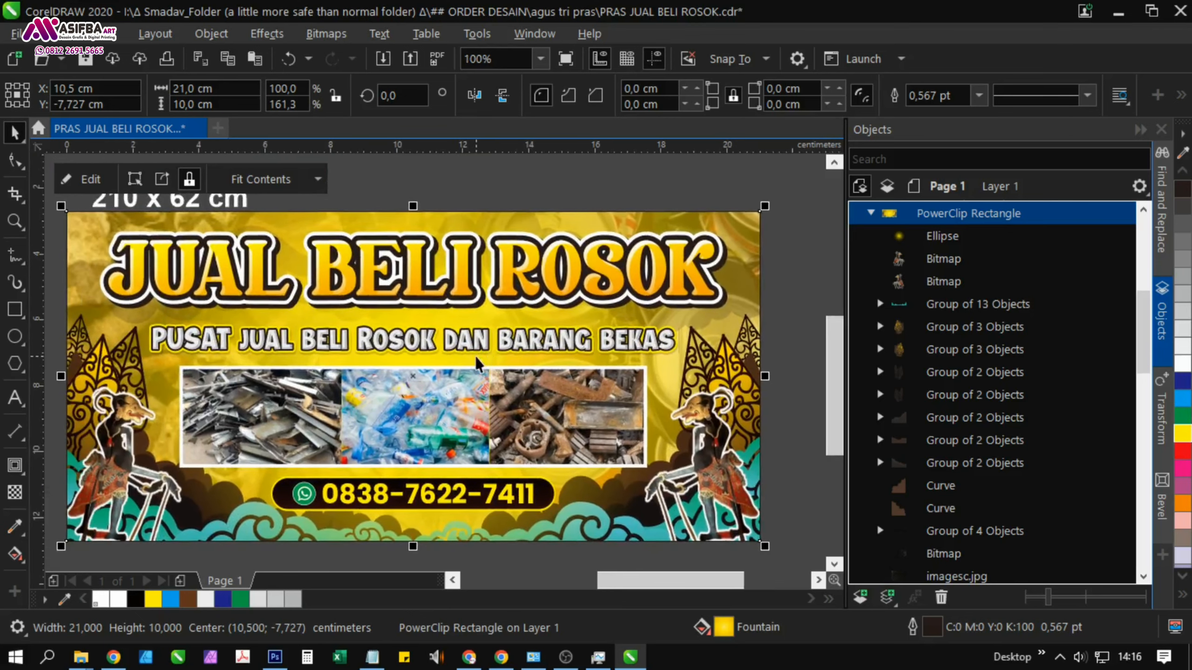
pyautogui.scroll(-1, 507, 395)
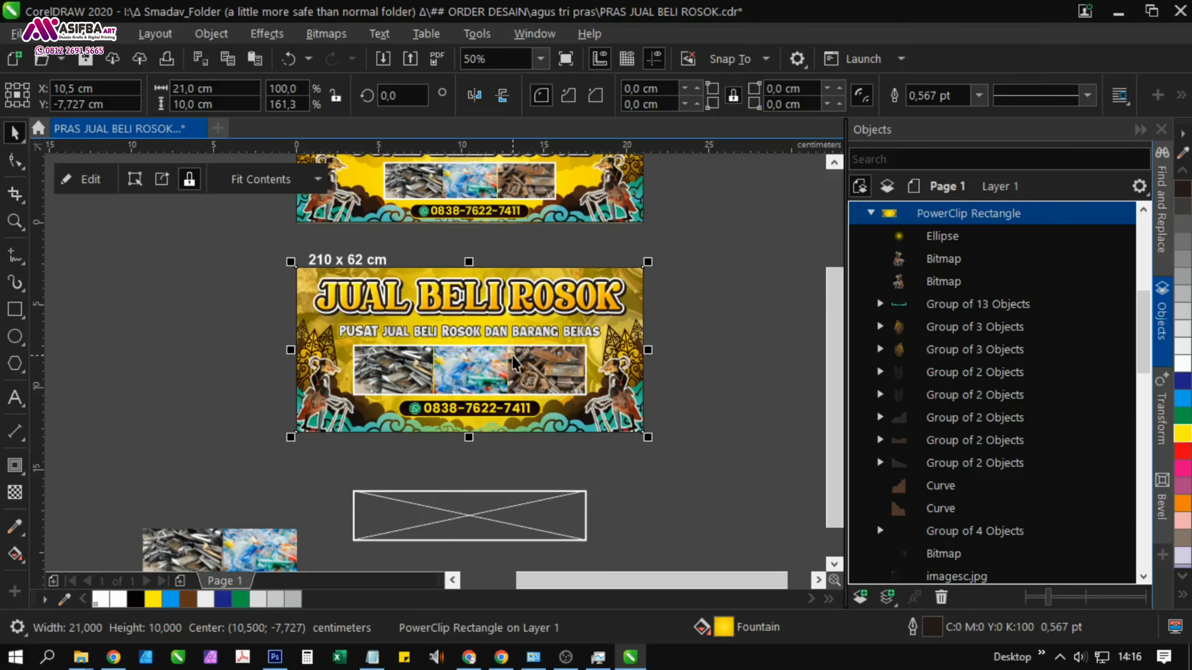
pyautogui.moveTo(596, 468); pyautogui.dragTo(629, 381)
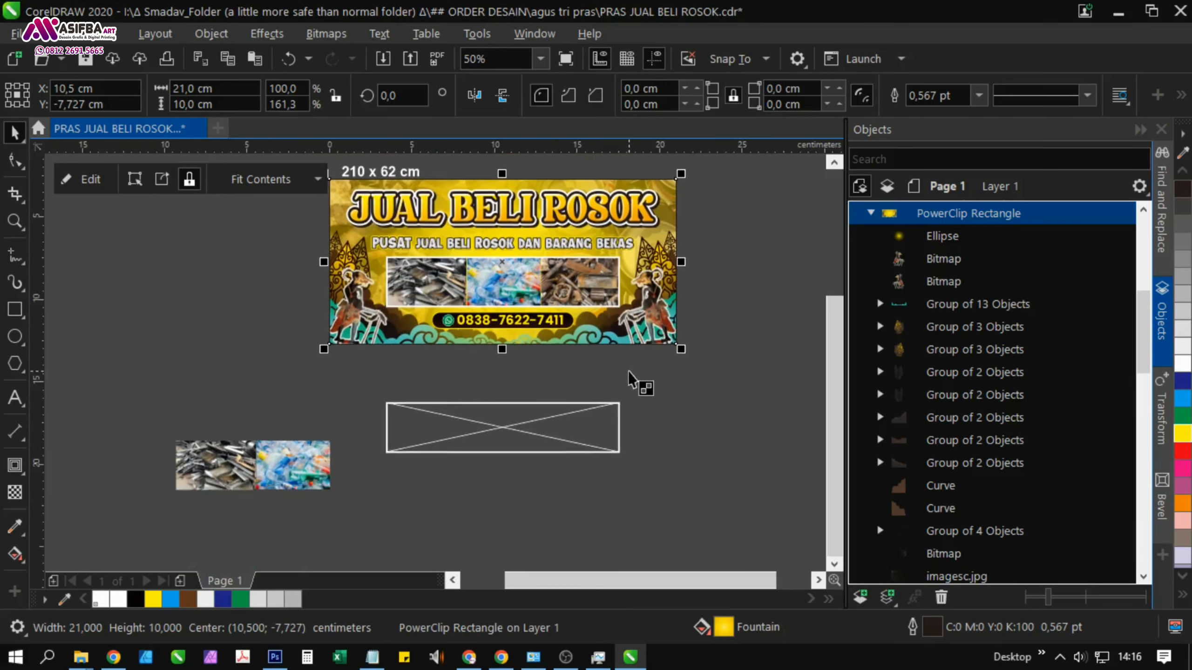
pyautogui.click(547, 438)
pyautogui.keyDown('shift'); pyautogui.click(311, 465); pyautogui.keyUp('shift')
pyautogui.keyDown('shift'); pyautogui.click(187, 462); pyautogui.keyUp('shift')
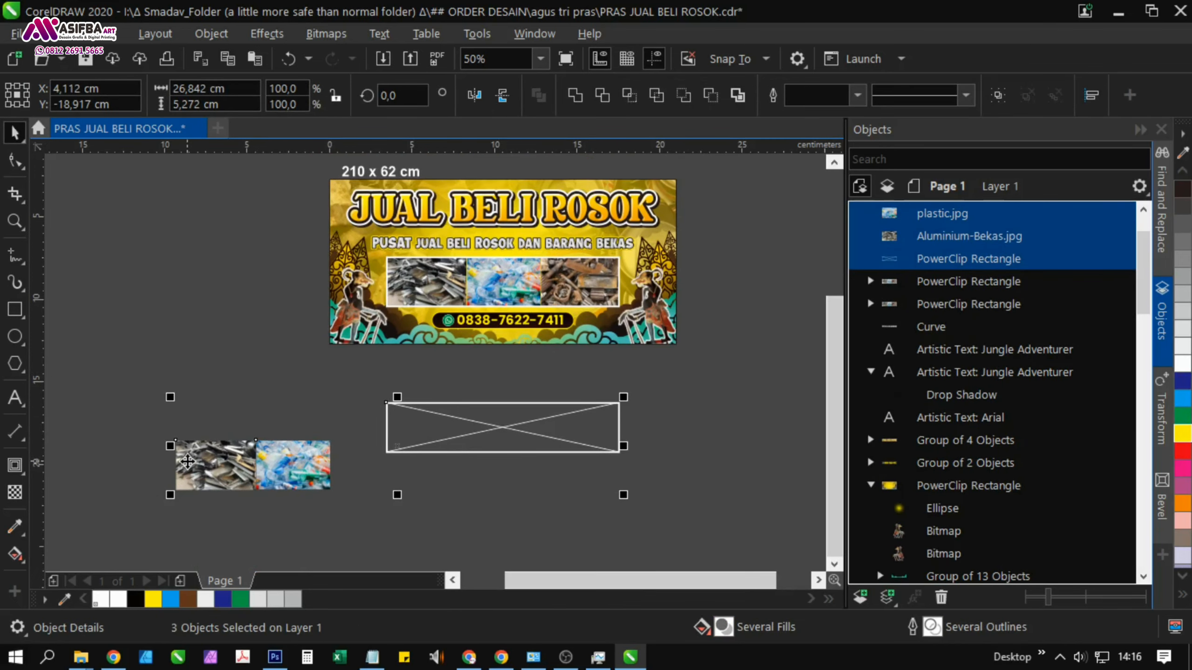
pyautogui.press('Delete')
# Check the faded photo background up close and open the taller banner's background PowerClip for editing again
pyautogui.scroll(1, 511, 246)
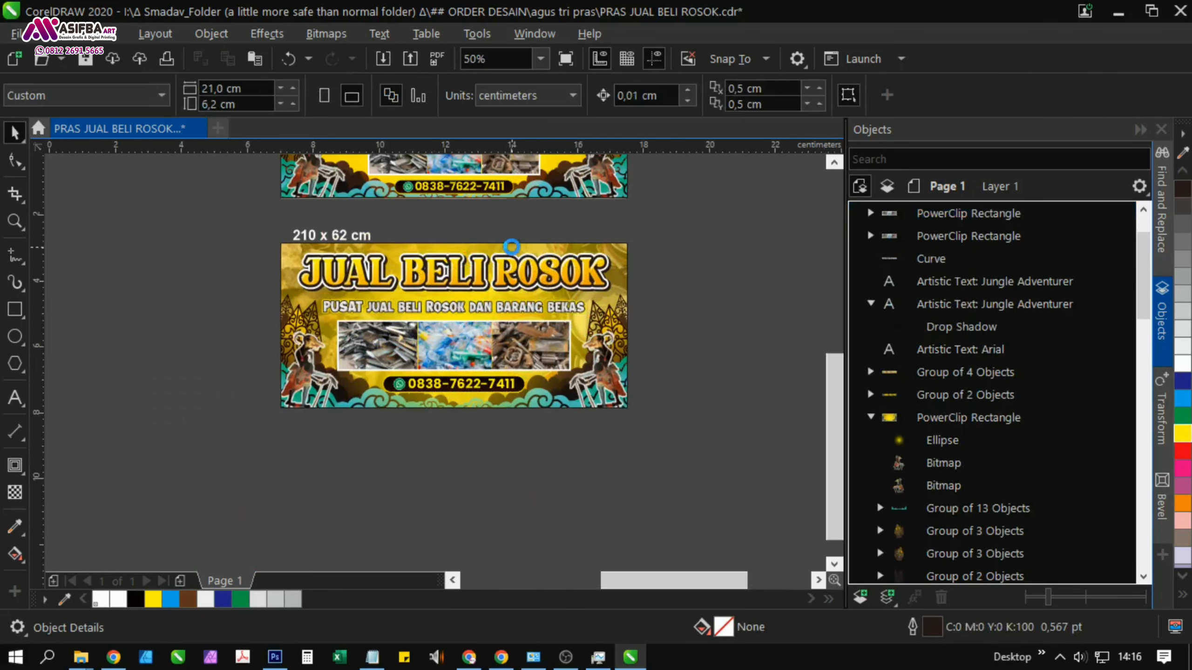
pyautogui.moveTo(583, 291); pyautogui.dragTo(576, 258)
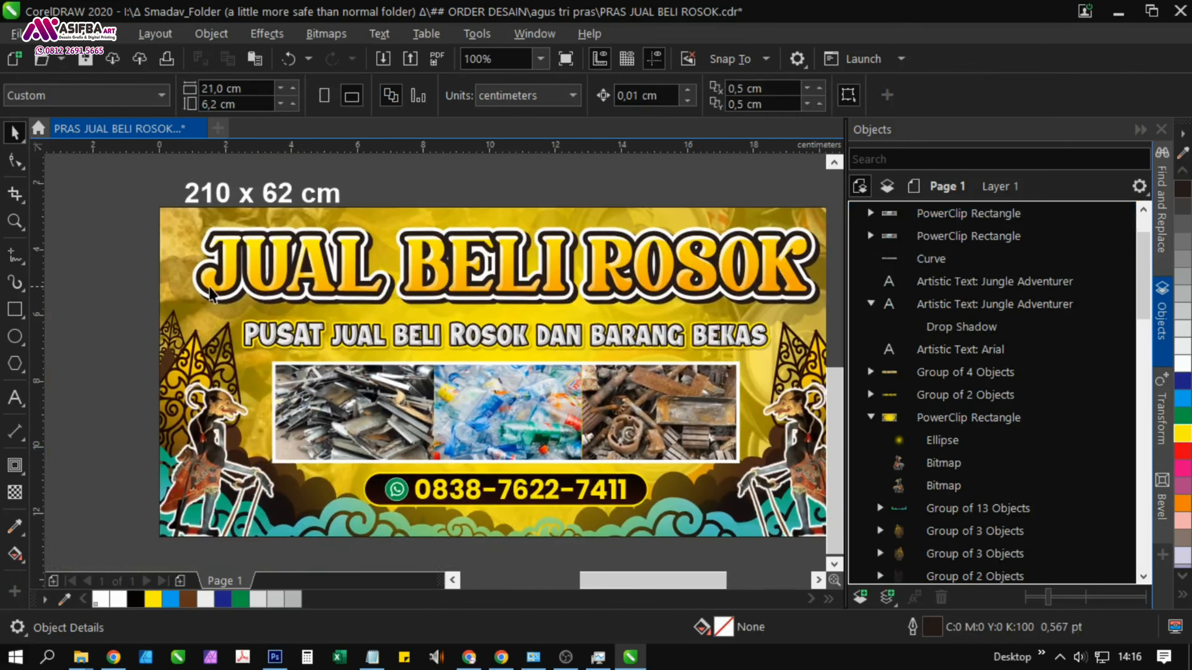
pyautogui.scroll(1, 186, 281)
pyautogui.scroll(-2, 182, 220)
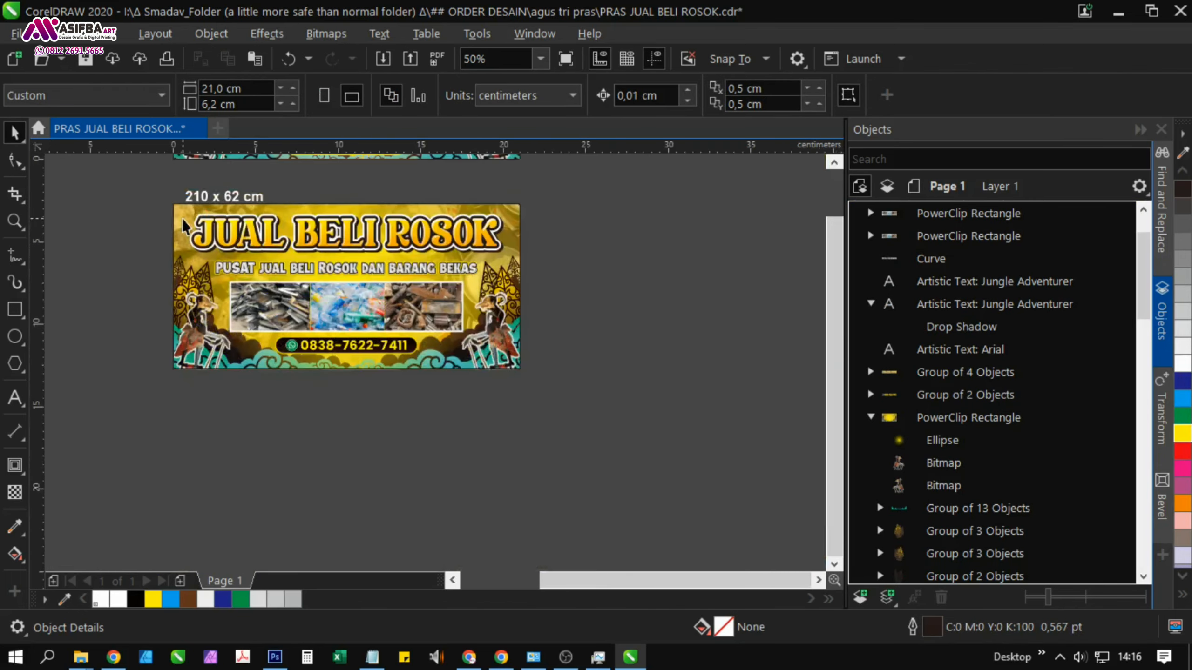
pyautogui.scroll(1, 385, 216)
pyautogui.moveTo(520, 400); pyautogui.dragTo(532, 396)
pyautogui.click(653, 206)
pyautogui.click(85, 187)
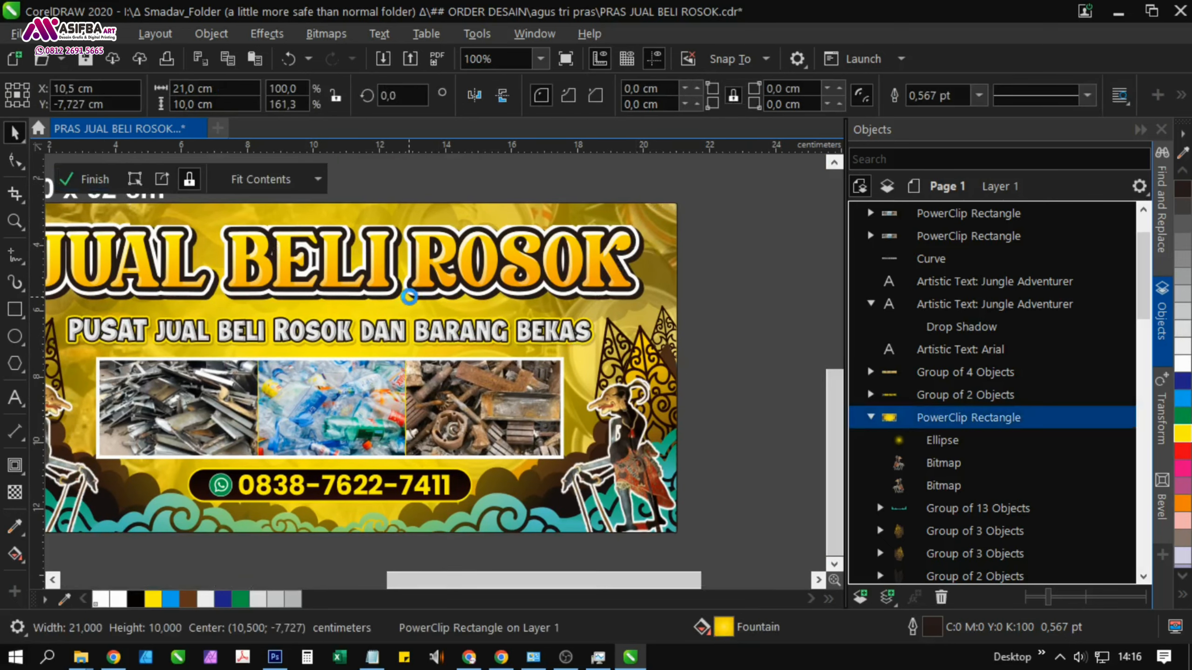
# Shift the transparent end of the cans photo's linear fade towards the banner's centre and its opaque end farther right
pyautogui.click(584, 338)
pyautogui.moveTo(584, 338); pyautogui.dragTo(507, 312)
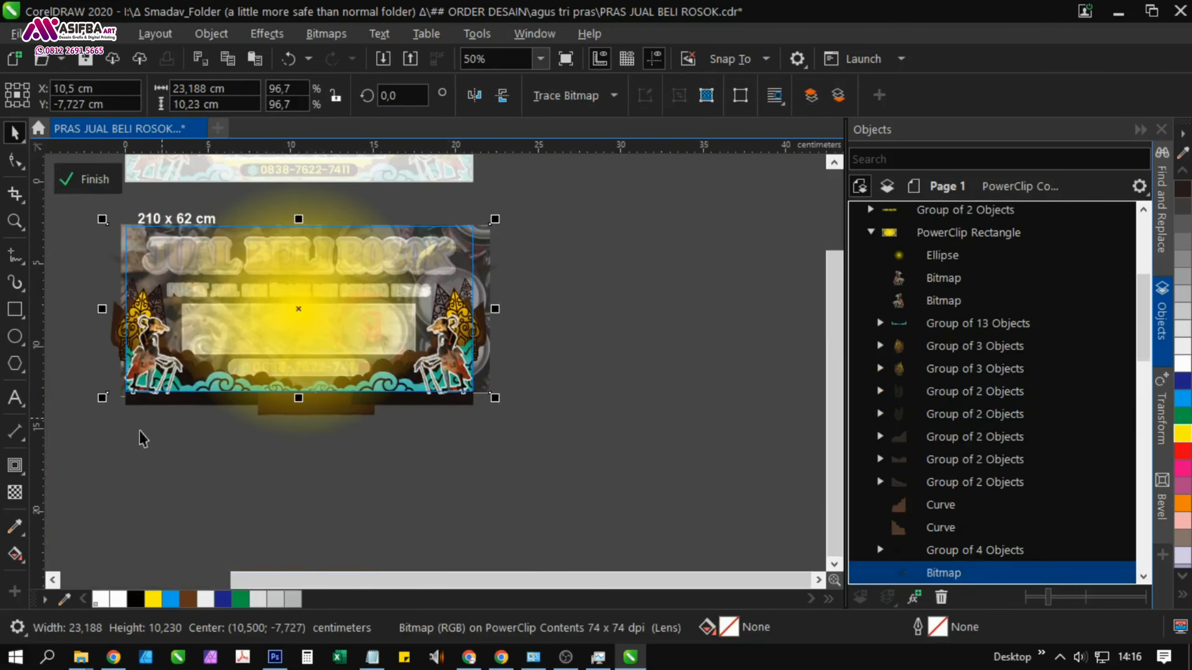
pyautogui.click(15, 492)
pyautogui.moveTo(755, 308); pyautogui.dragTo(278, 308)
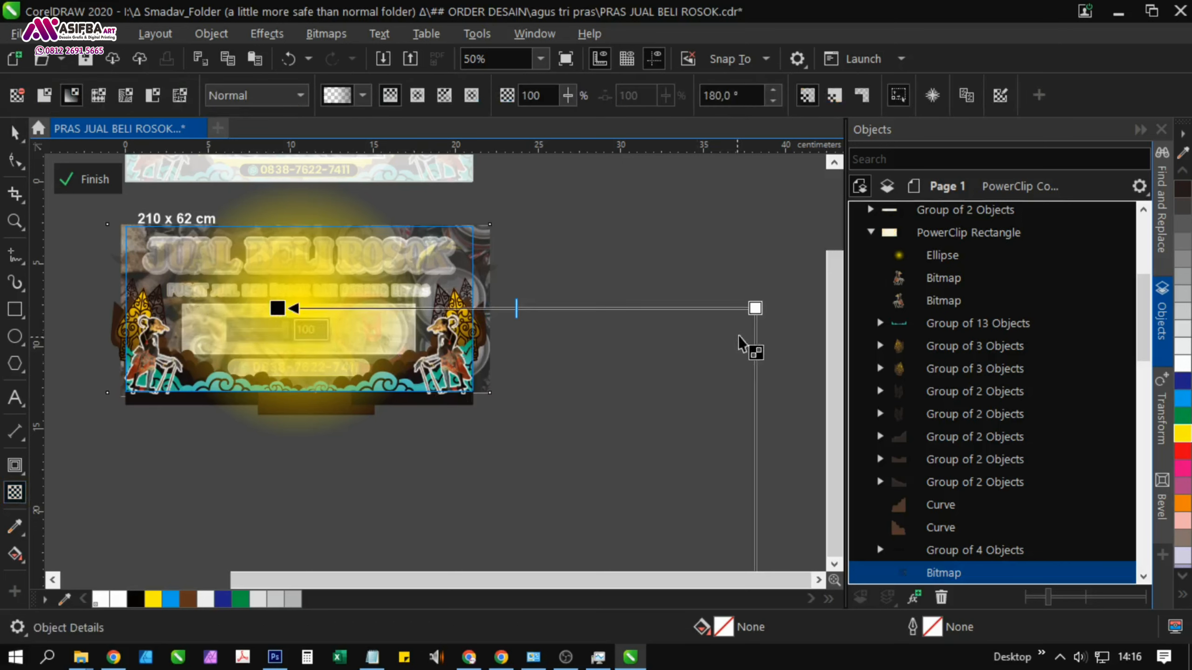
pyautogui.moveTo(755, 309); pyautogui.dragTo(817, 310)
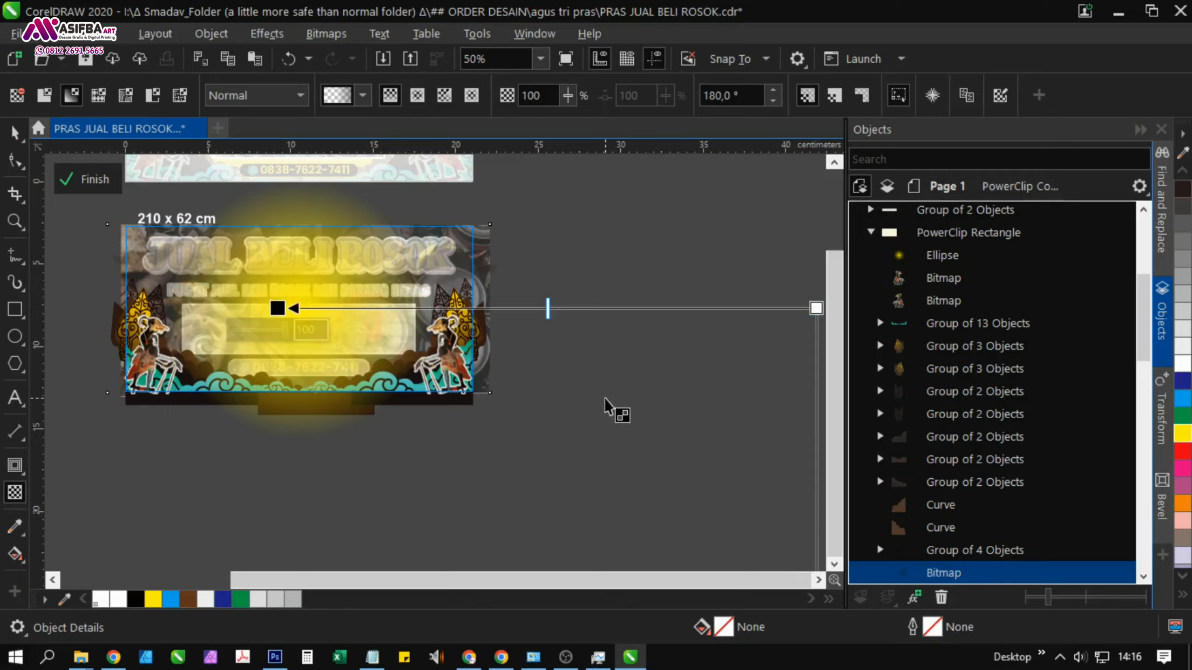
pyautogui.moveTo(716, 365); pyautogui.dragTo(606, 370)
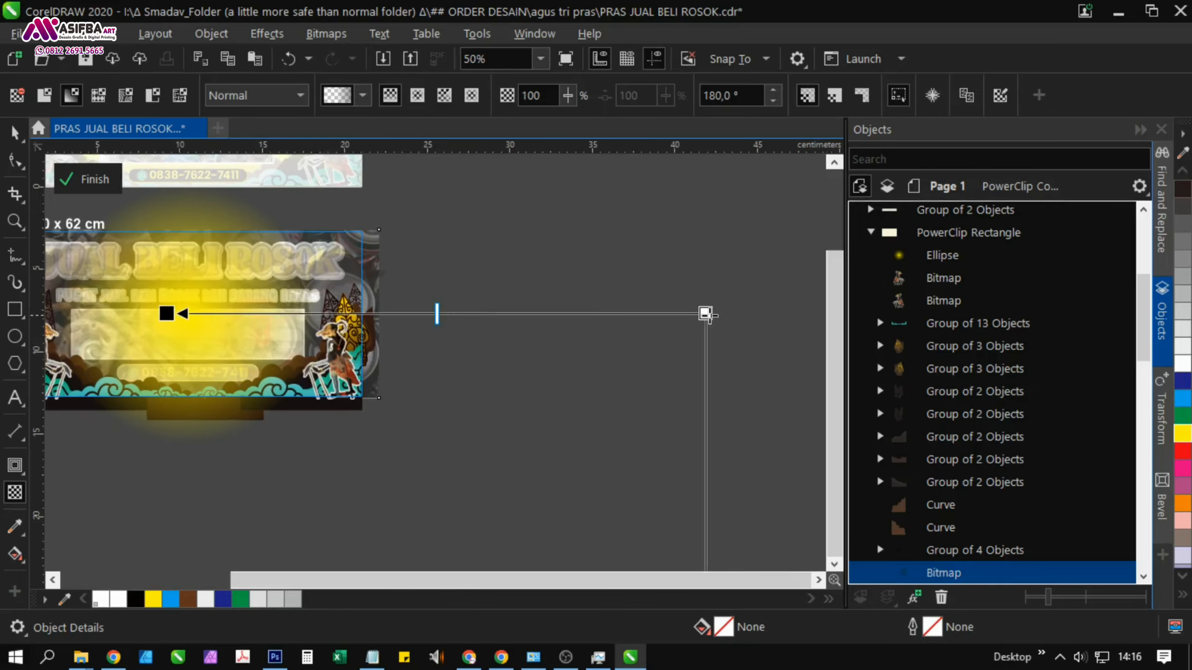
pyautogui.moveTo(706, 313); pyautogui.dragTo(734, 314)
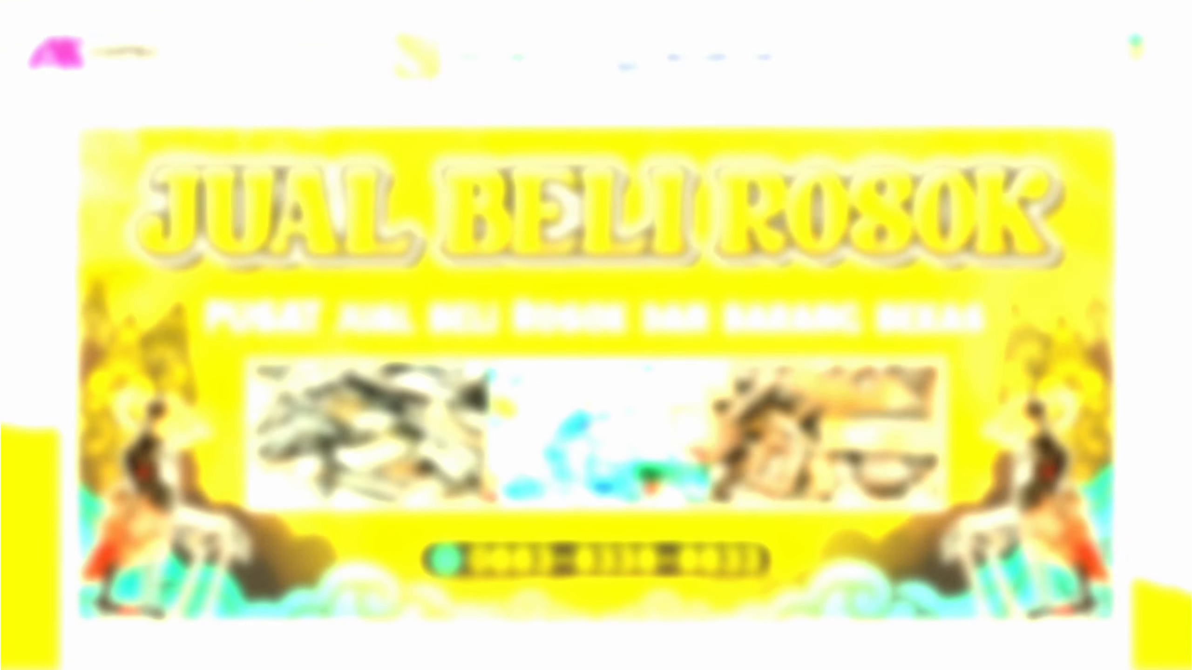